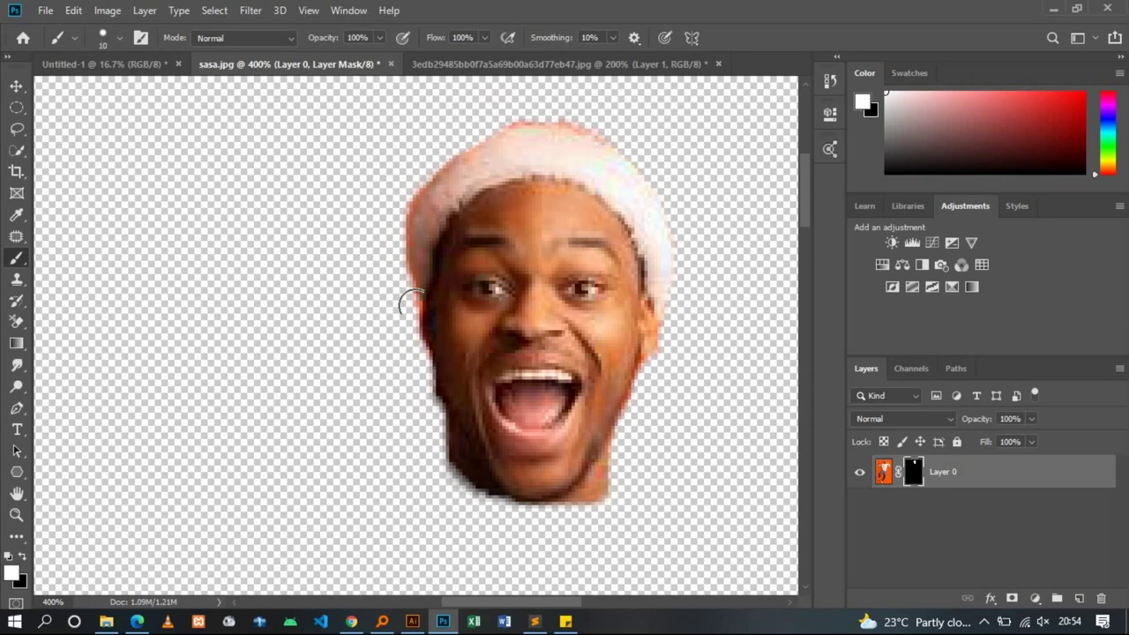
Select the Gradient Tool, add a new layer above the face, and zoom out
left_click(15, 345)
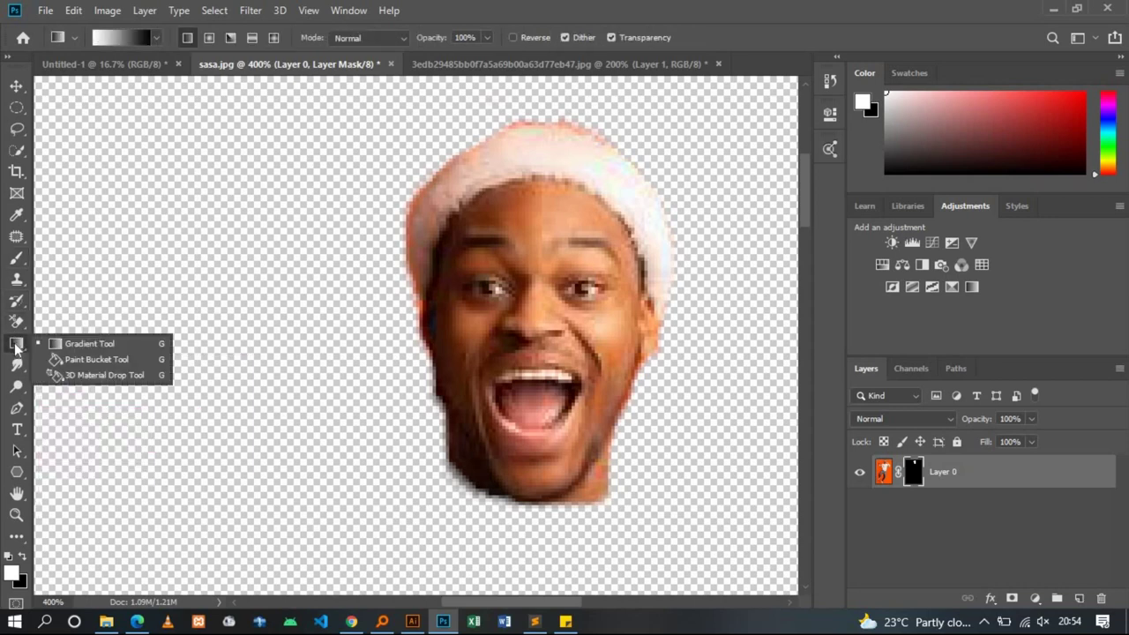
left_click(76, 350)
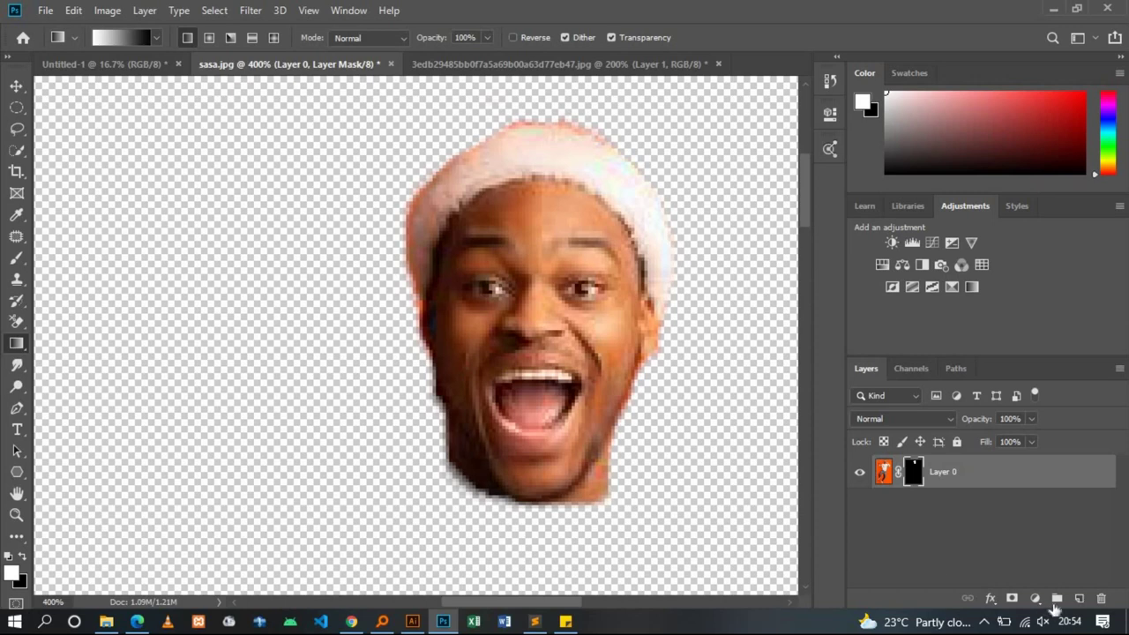
left_click(1081, 600)
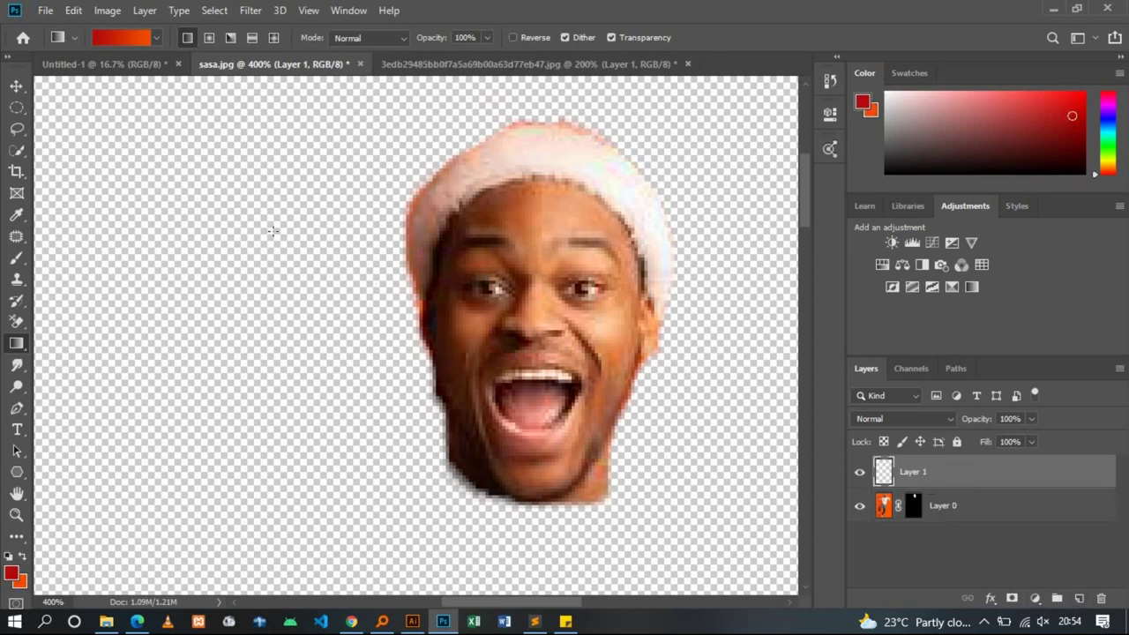
key("ctrl+minus")
key("ctrl+minus")
key("ctrl+minus")
key("ctrl+minus")
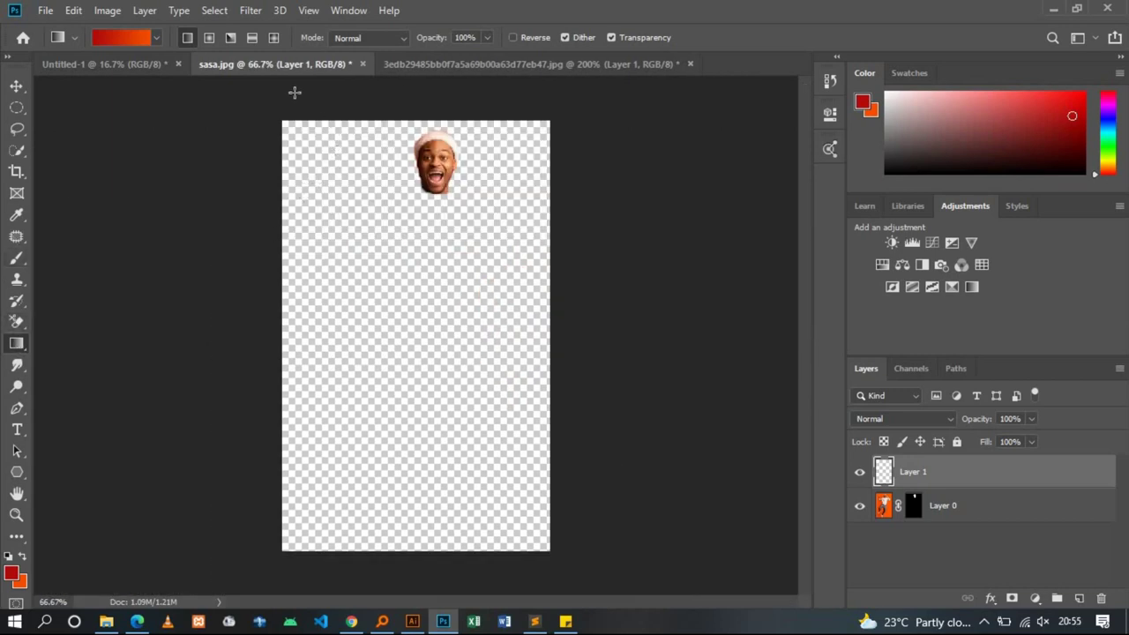
Fill the new layer with a Foreground to Transparent red-to-orange gradient
left_click(124, 37)
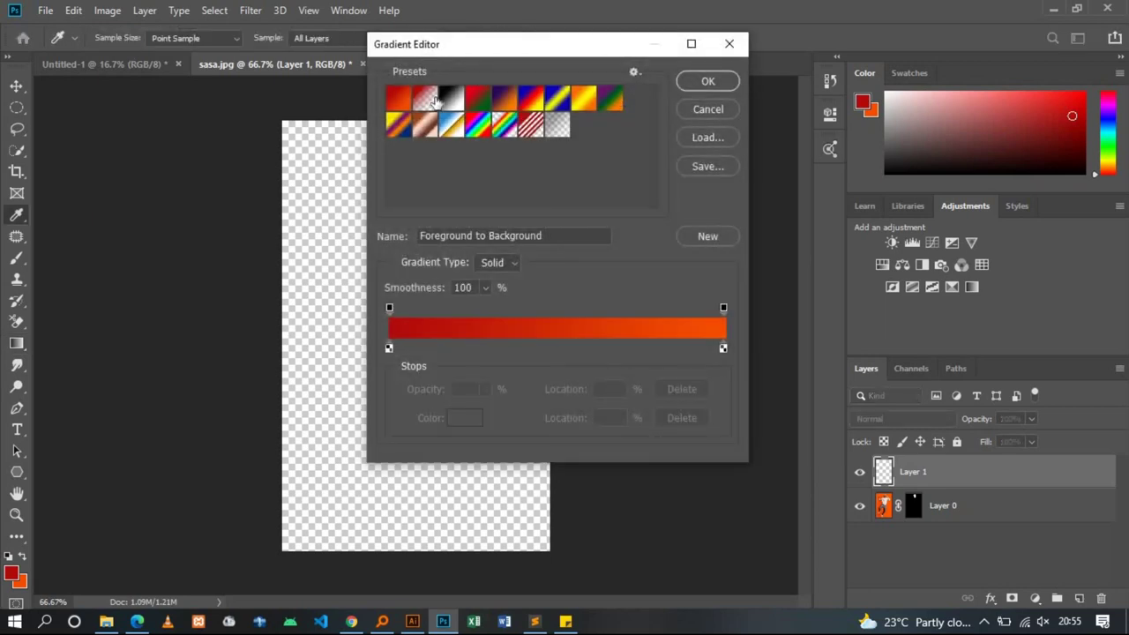
left_click(432, 100)
left_click(730, 43)
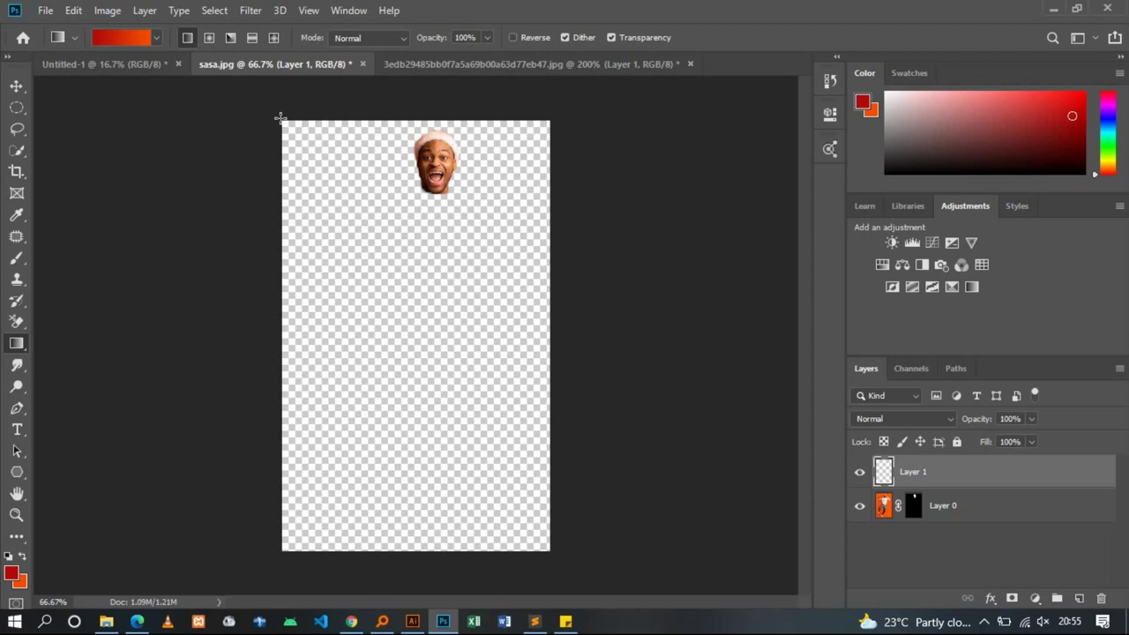
left_click_drag(499, 384, 560, 474)
Refill the layer diagonally with the Orange, Yellow, Orange gradient preset
left_click(114, 37)
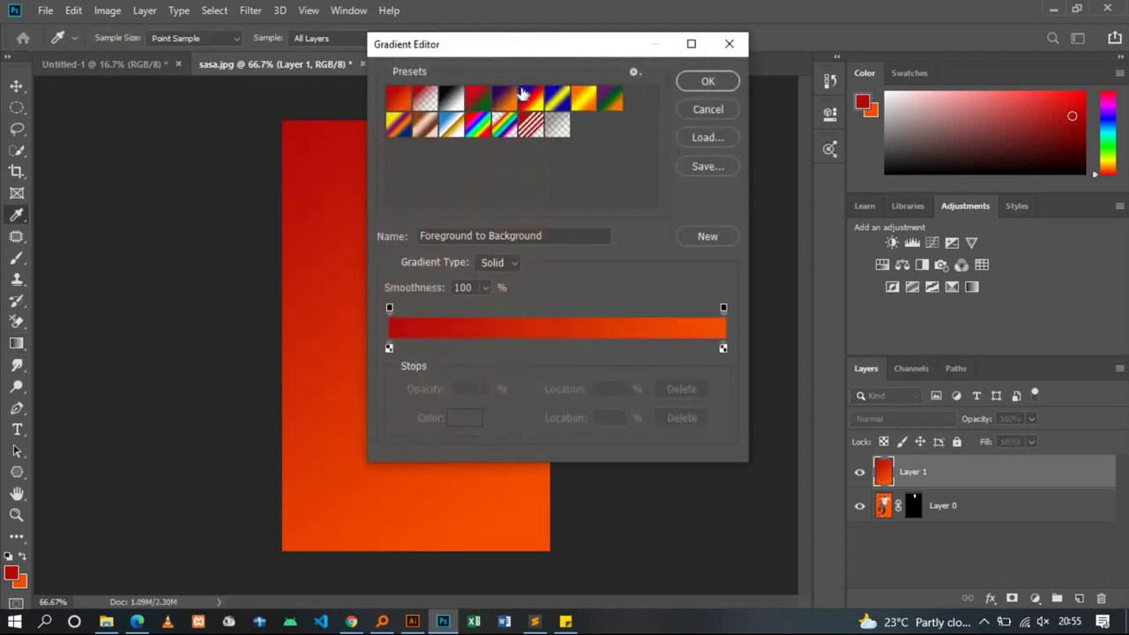
left_click(451, 100)
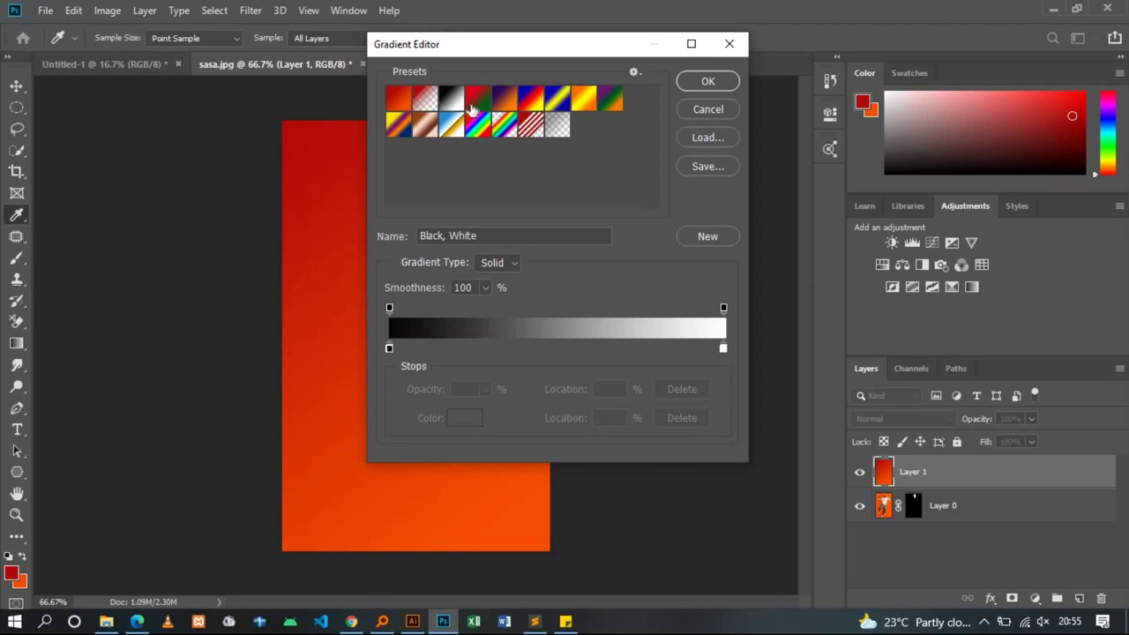
left_click(579, 104)
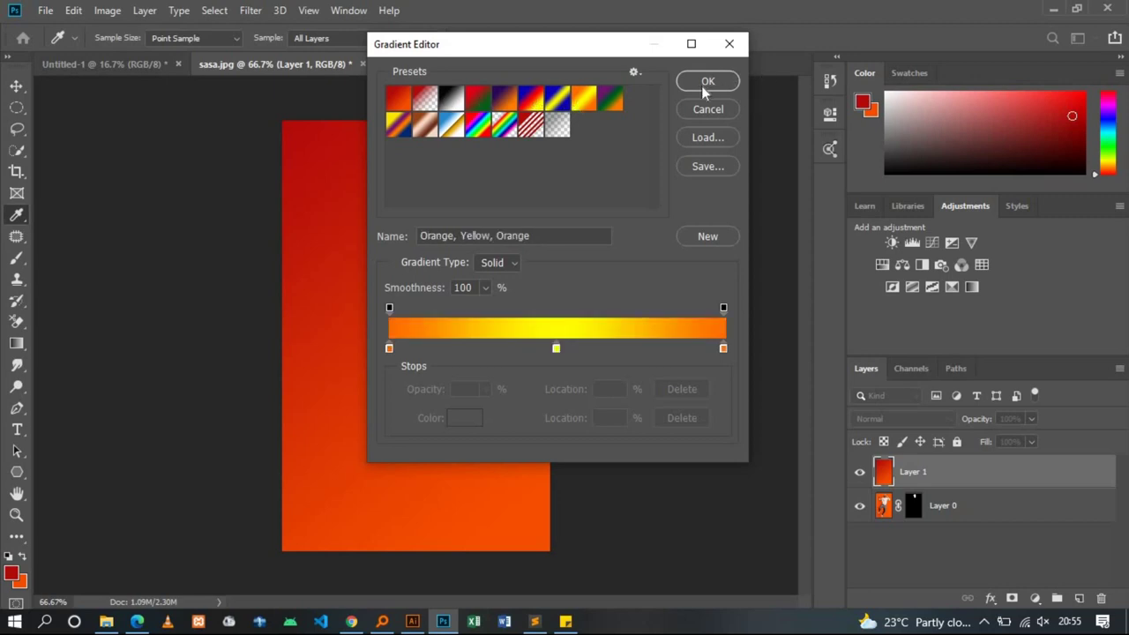
left_click(702, 85)
left_click_drag(256, 121, 595, 436)
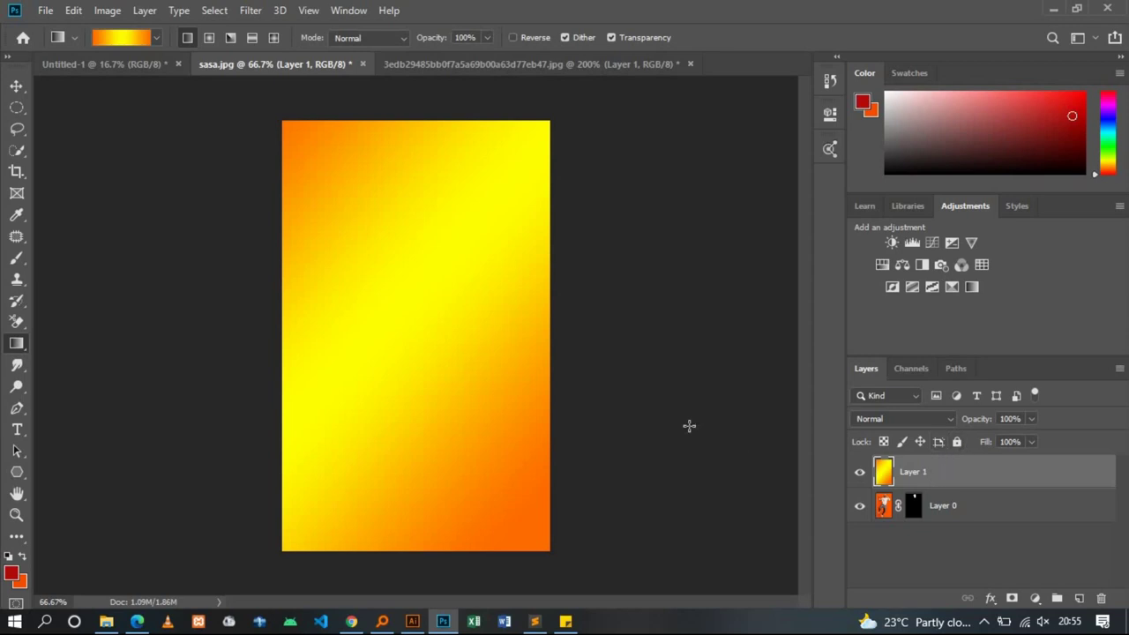
Browse the Gradient Editor presets and start from the Black, White gradient
left_click(124, 40)
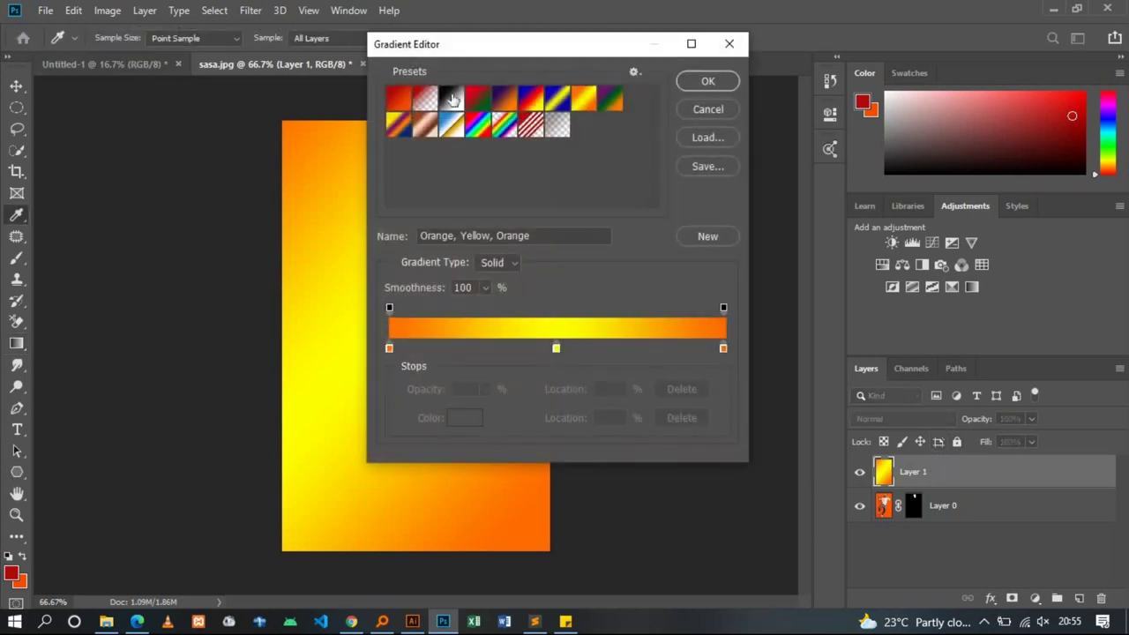
left_click(472, 100)
left_click(451, 101)
left_click(530, 124)
left_click(532, 100)
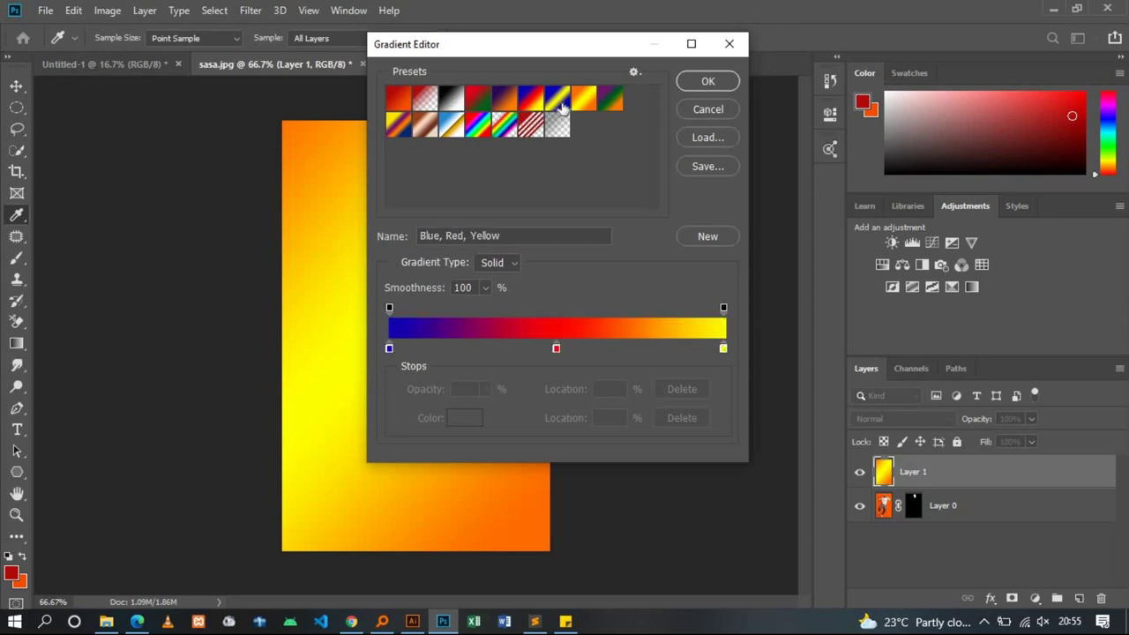
left_click(558, 100)
left_click(426, 103)
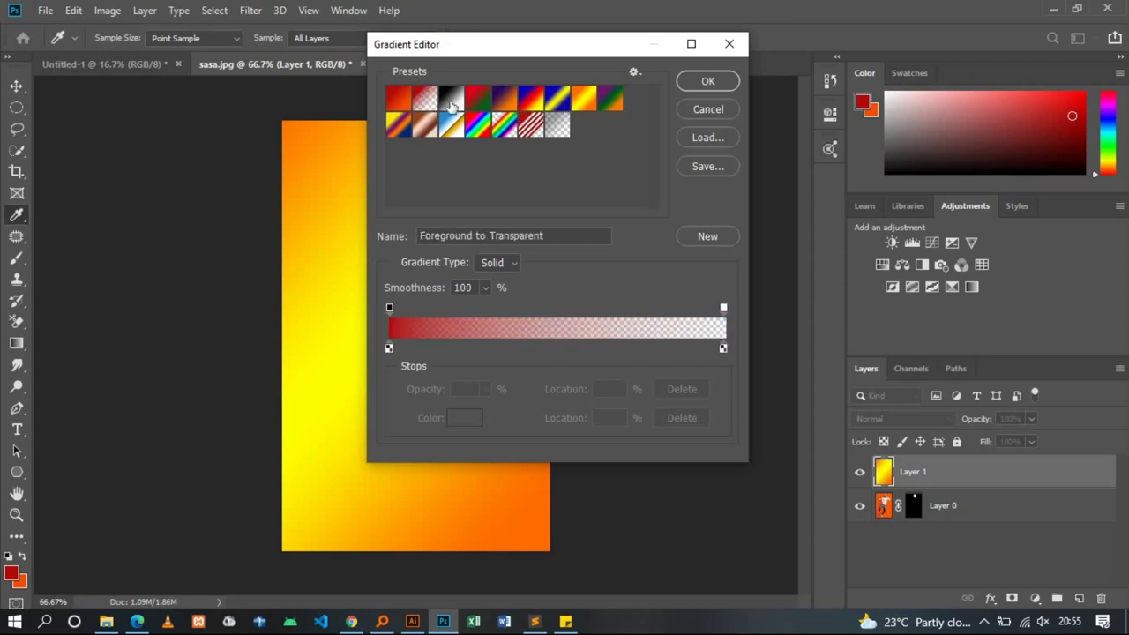
left_click(451, 104)
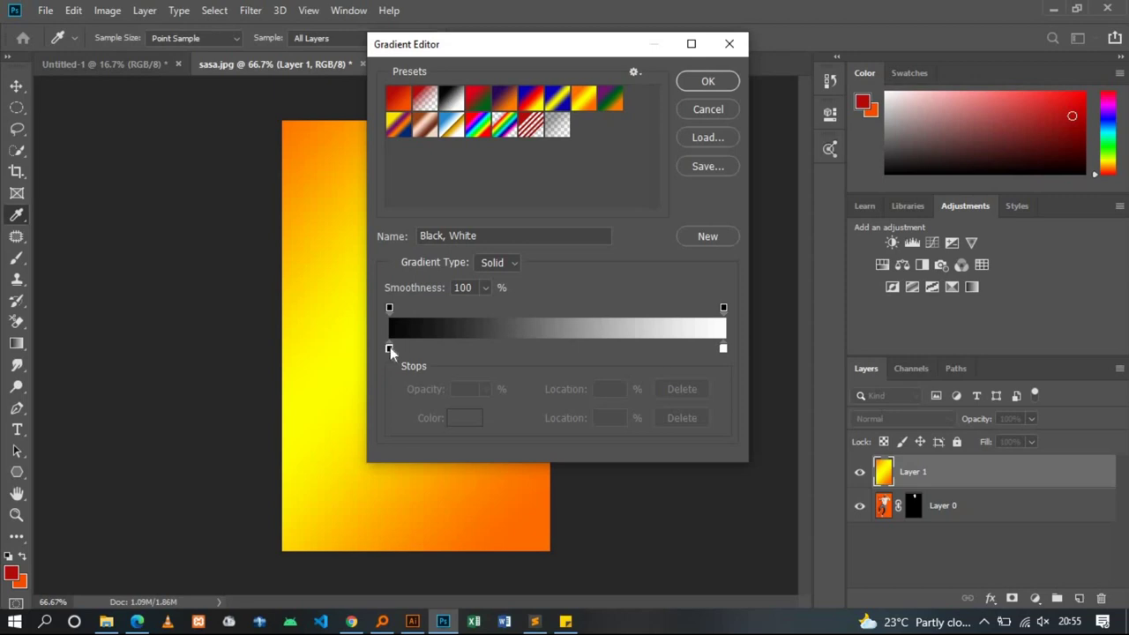
Set the gradient's left colour stop to bright orange
double_click(390, 347)
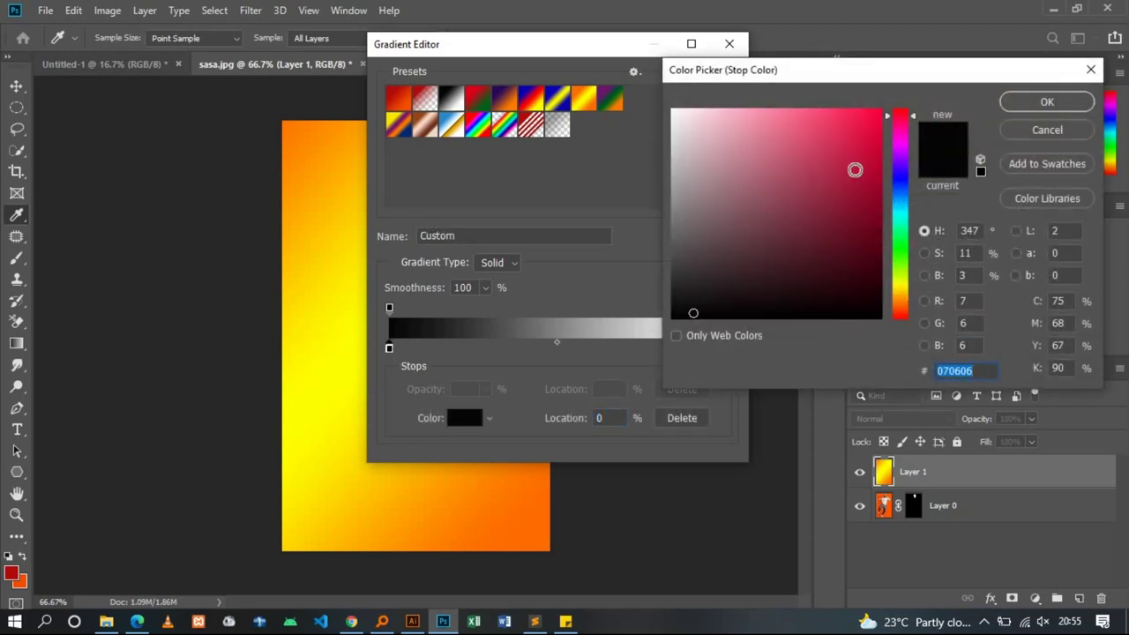
type("b5173a")
left_click(879, 241)
left_click_drag(899, 245, 902, 306)
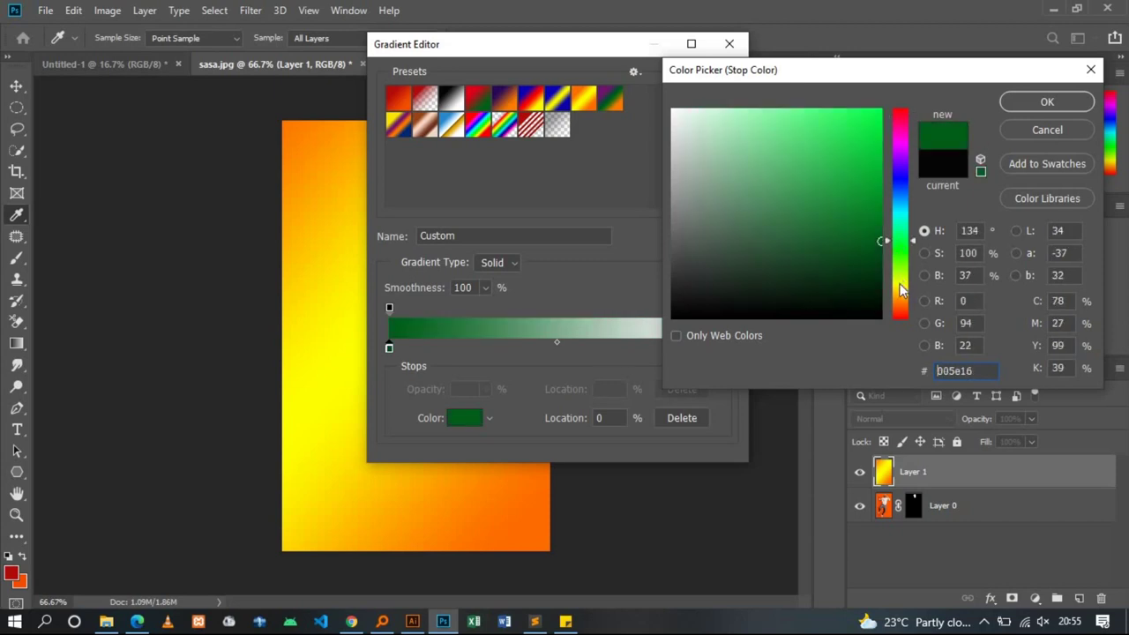
left_click_drag(860, 189, 881, 93)
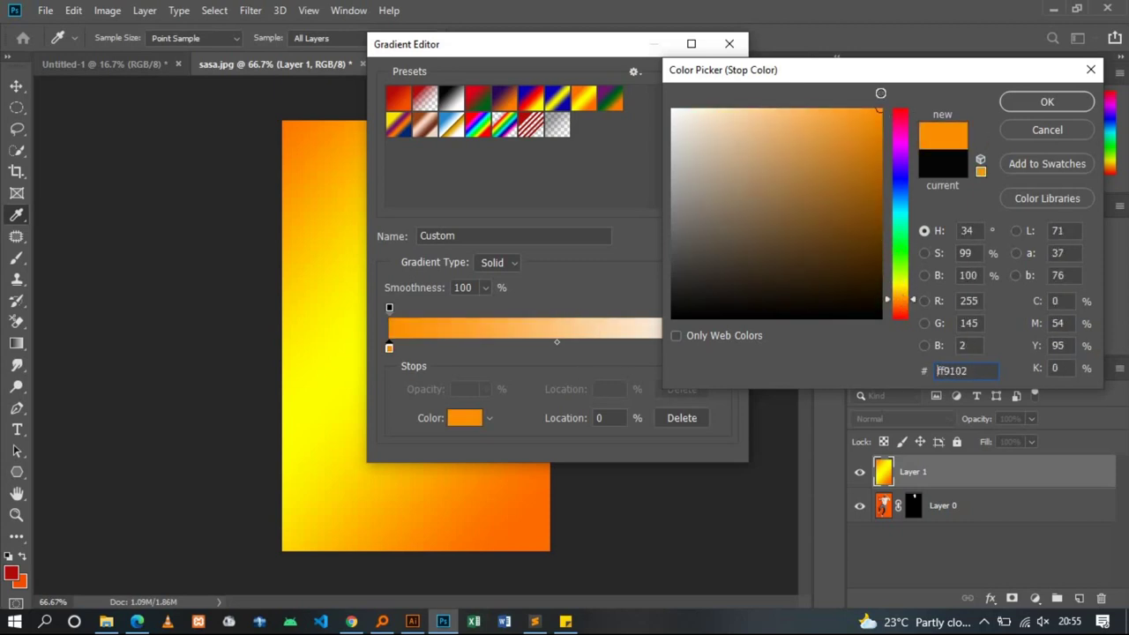
left_click(1041, 102)
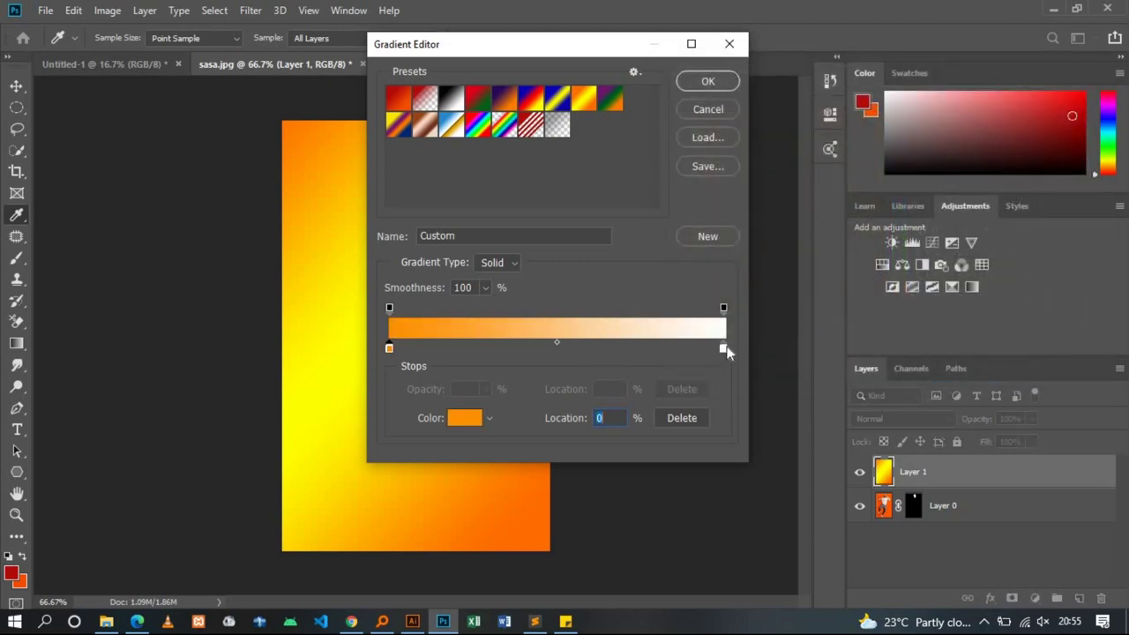
Set the right colour stop to strong blue and accept the custom gradient
double_click(724, 349)
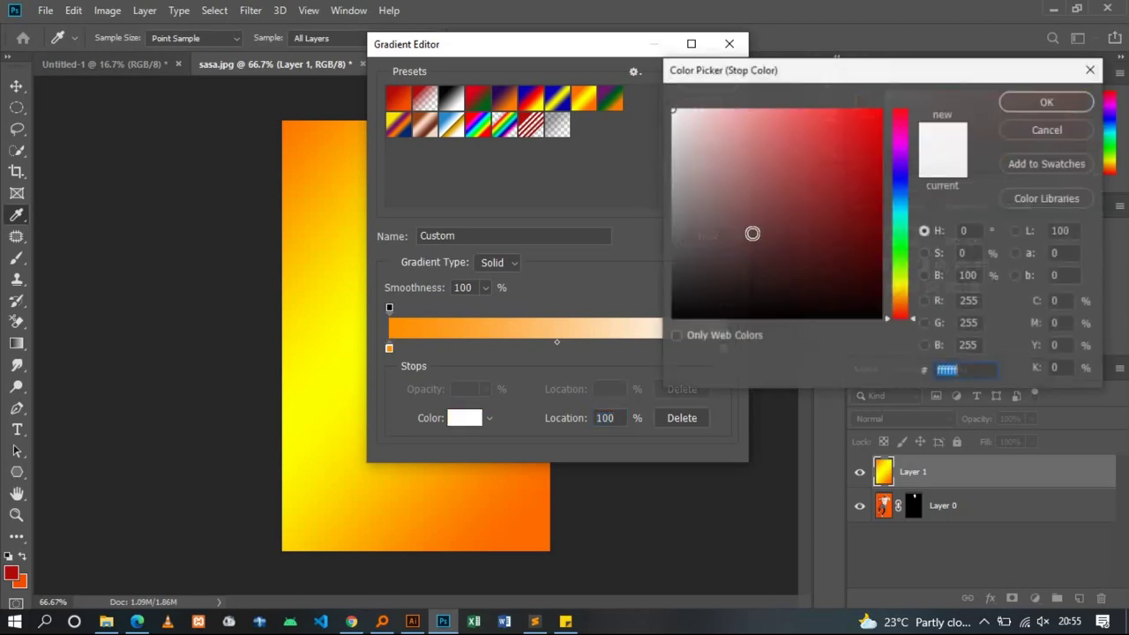
left_click(900, 188)
left_click(874, 146)
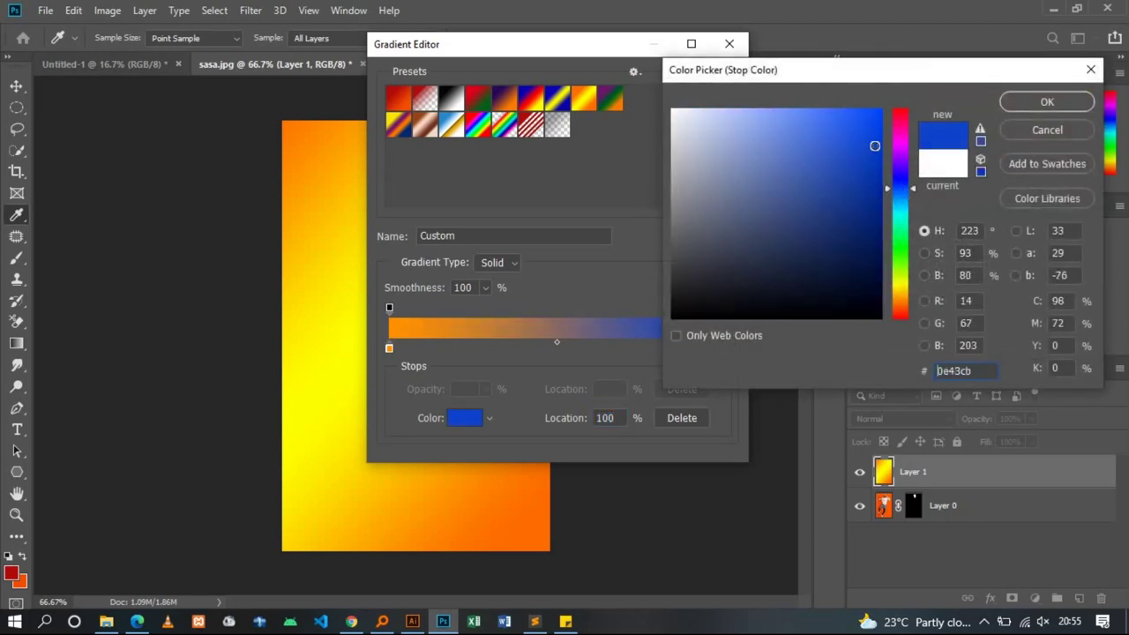
left_click(1033, 102)
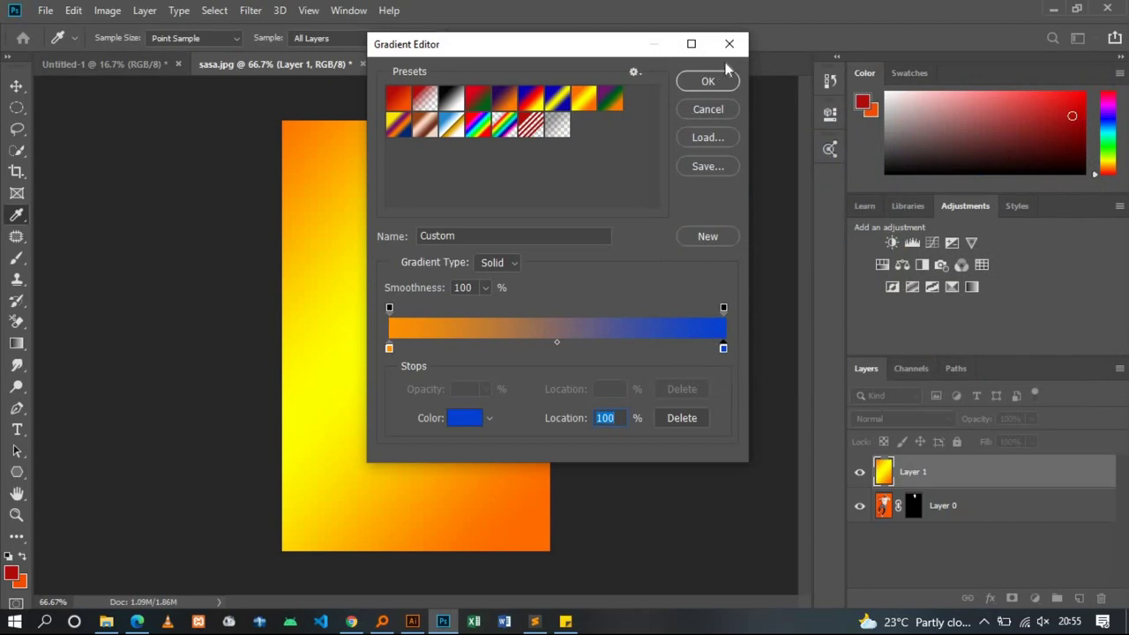
left_click(706, 81)
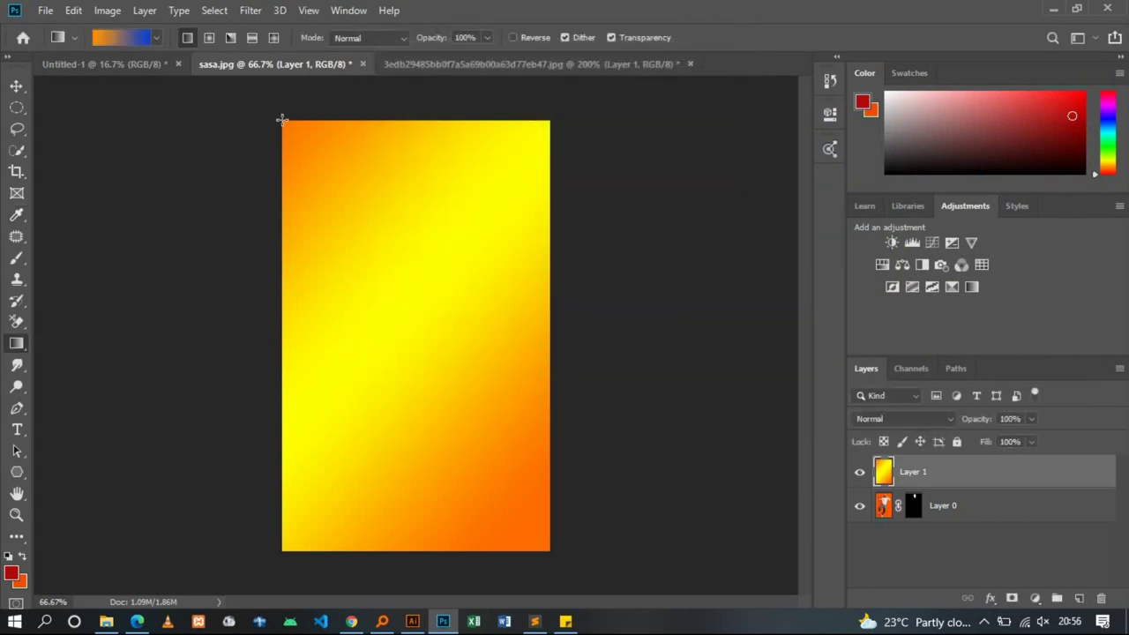
Fill Layer 1 with a diagonal orange-to-blue gradient and move it beneath the face layer
left_click_drag(285, 144, 639, 454)
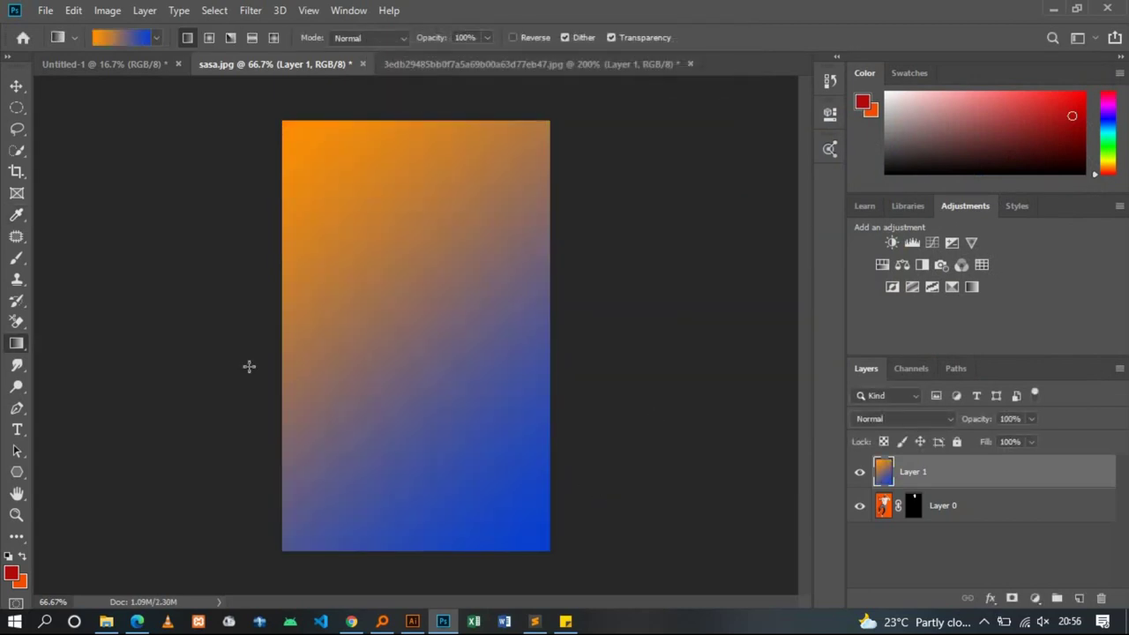
left_click_drag(284, 360, 618, 354)
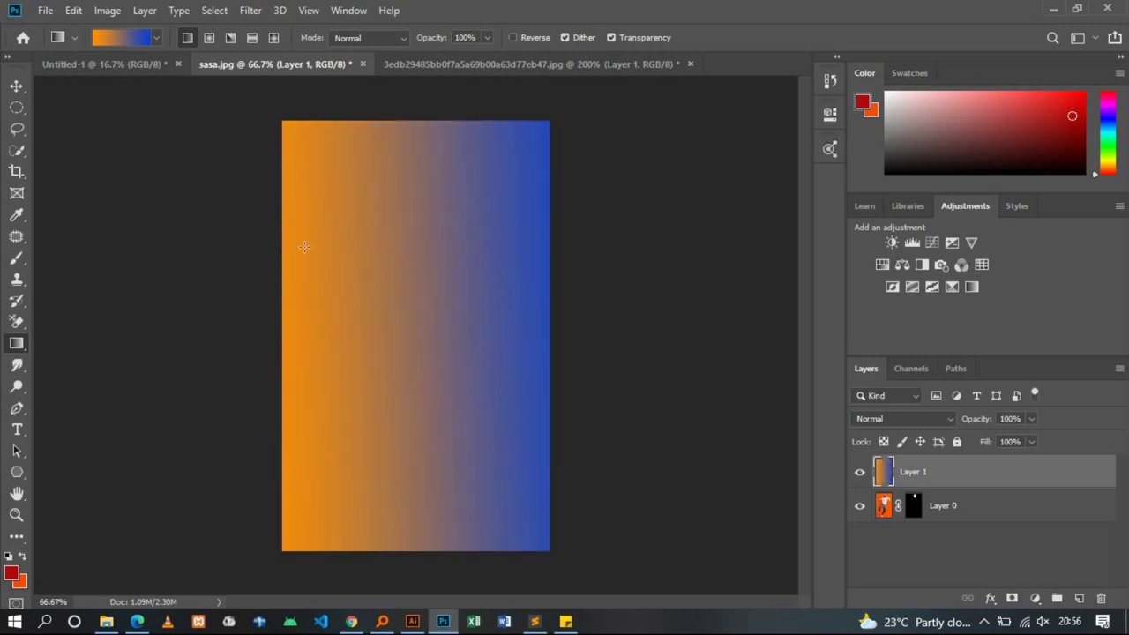
left_click_drag(305, 249, 568, 382)
left_click_drag(262, 212, 626, 398)
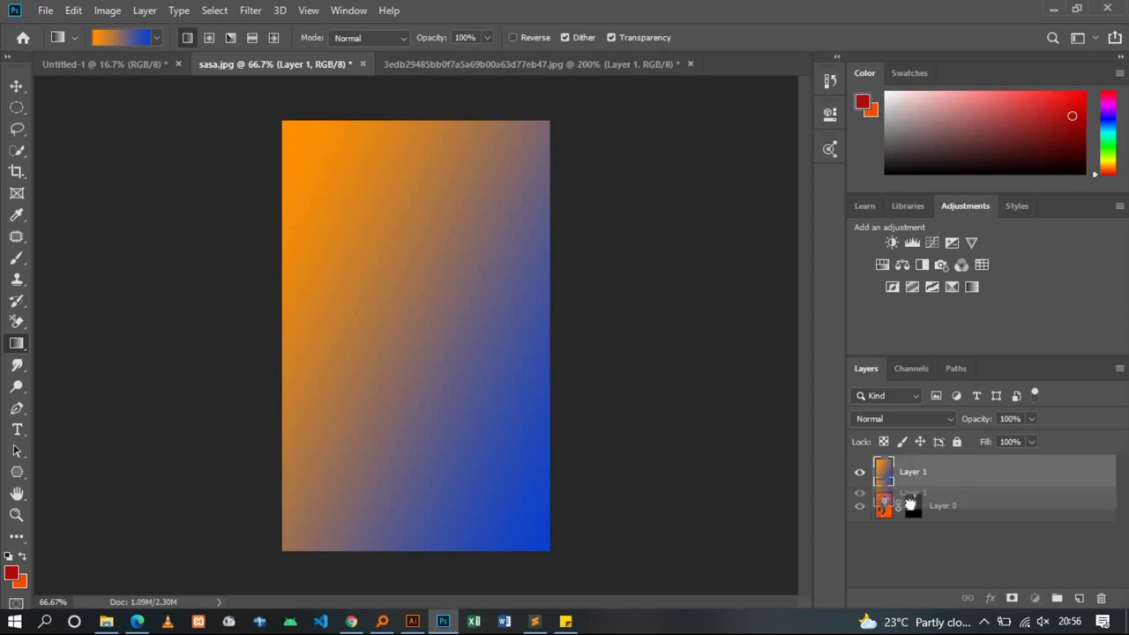
left_click_drag(919, 473, 919, 473)
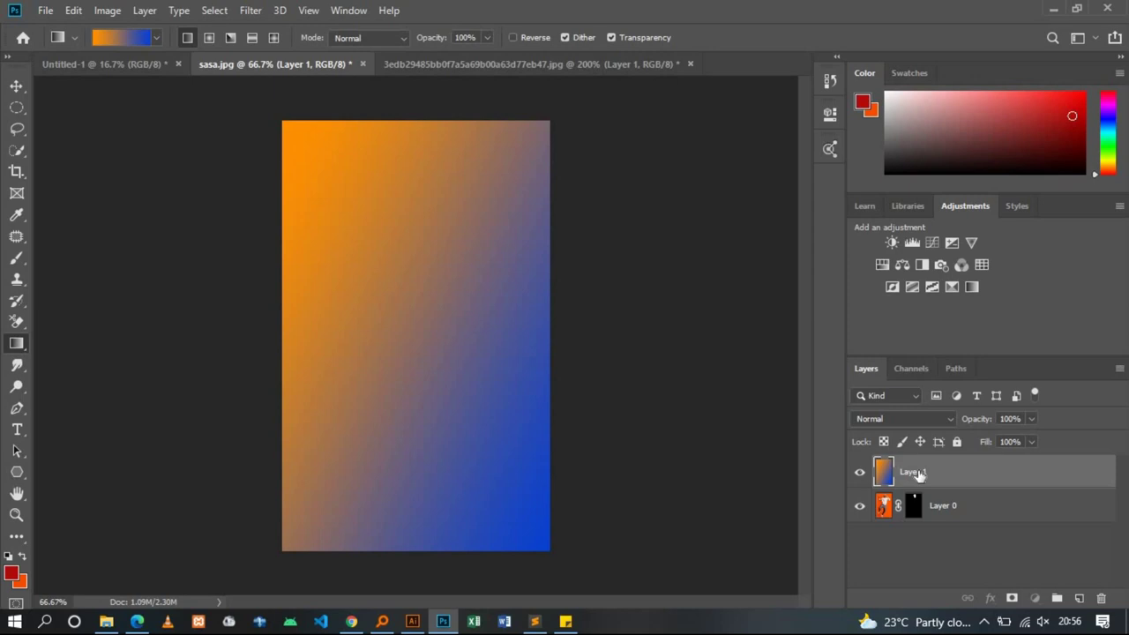
left_click_drag(919, 472, 909, 507)
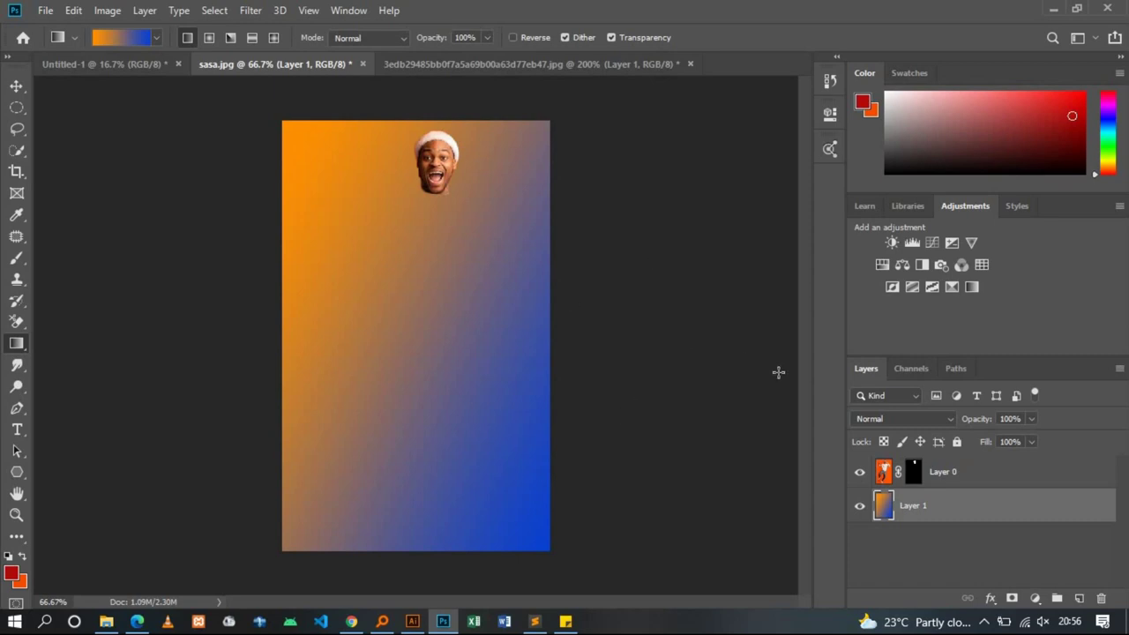
Apply Layer 0's mask permanently from its thumbnail menu, then fit the view to the window
left_click(948, 473)
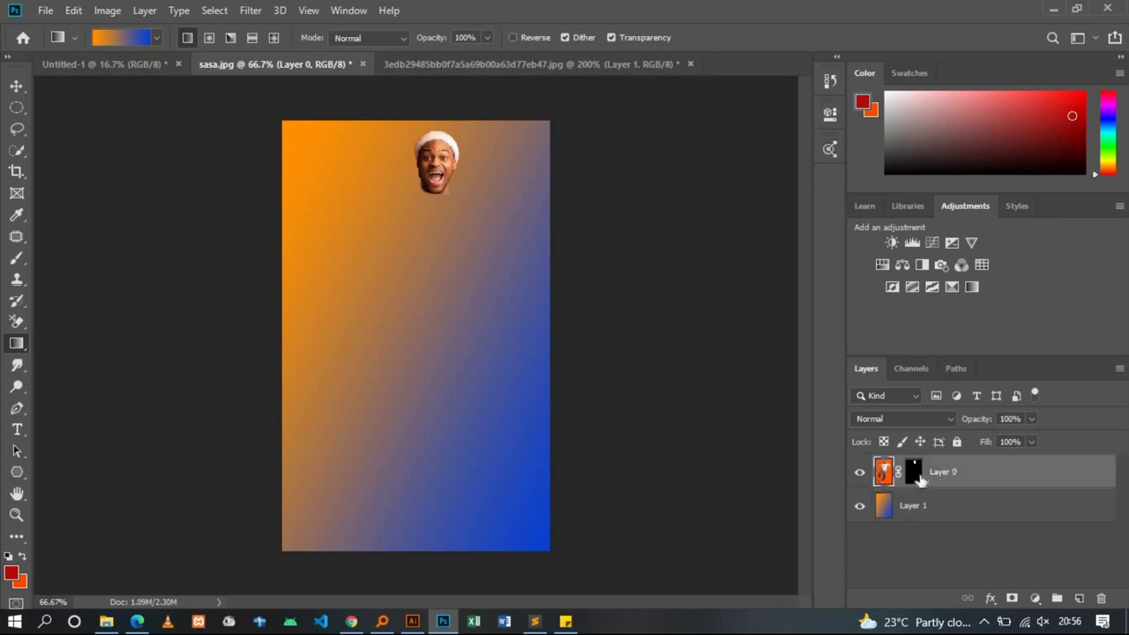
left_click_drag(917, 477, 919, 479)
key("ctrl+plus")
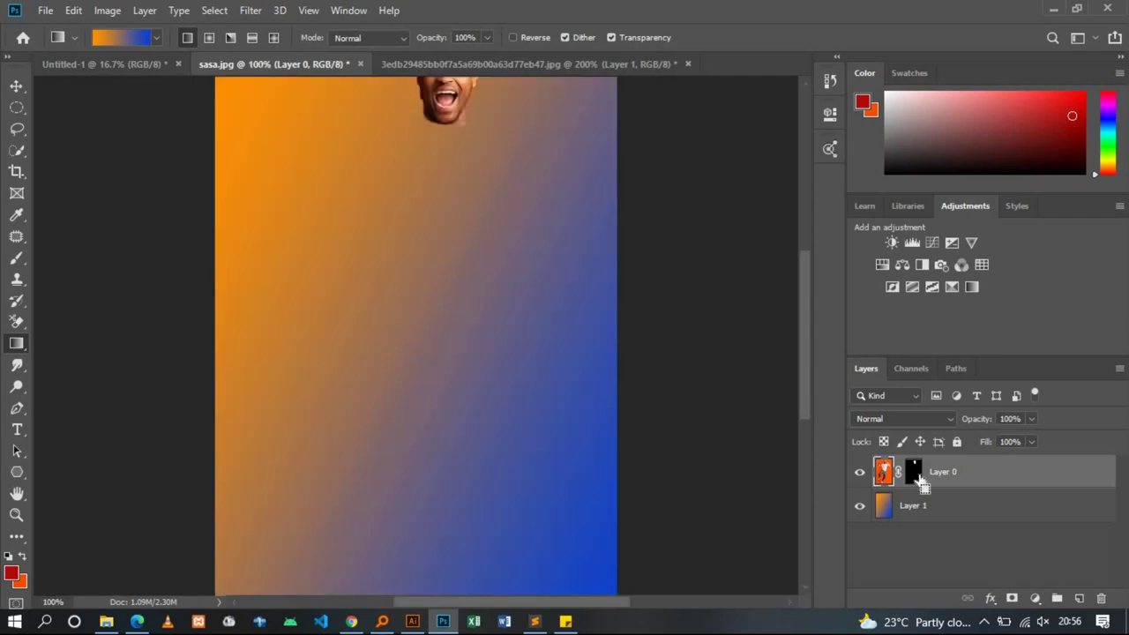
key("ctrl+plus")
left_click_drag(804, 357, 805, 246)
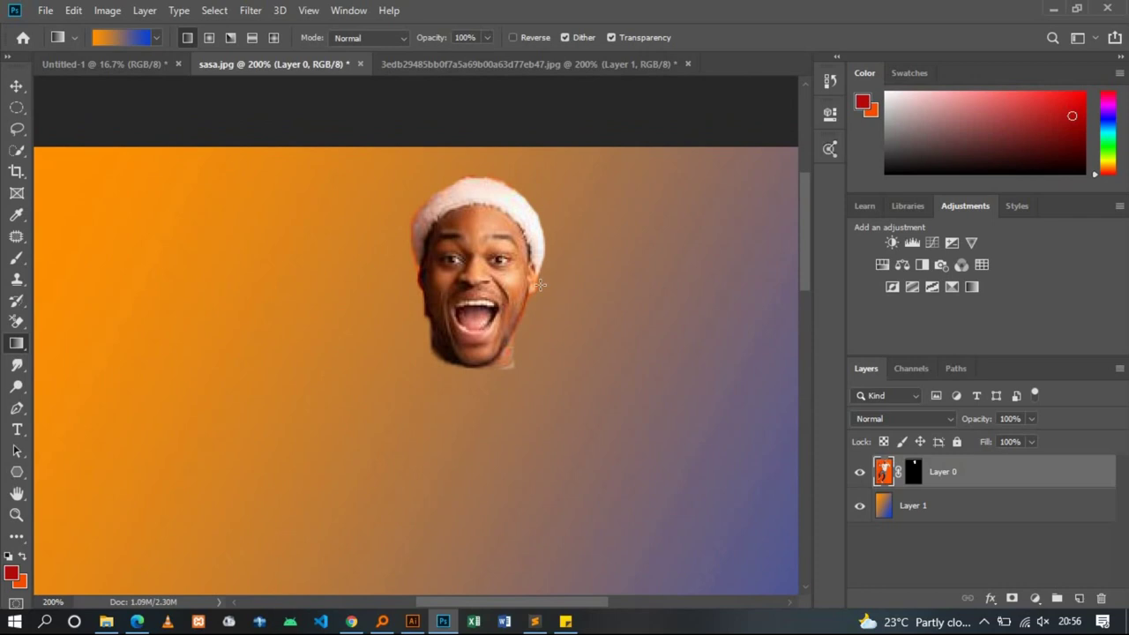
key("ctrl+plus")
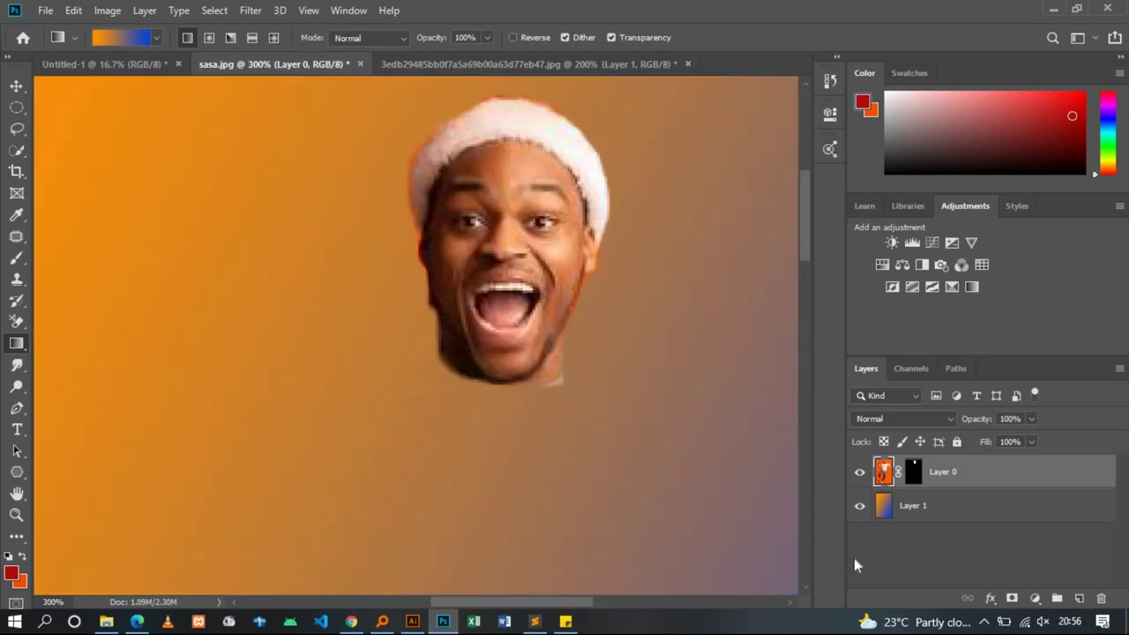
left_click(914, 474)
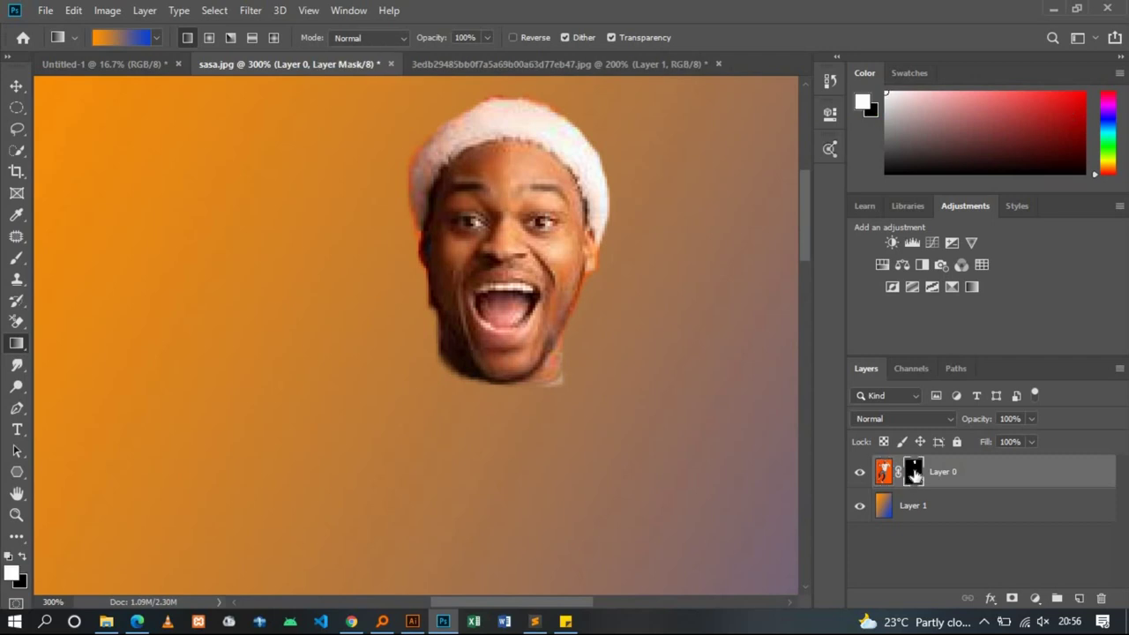
right_click(914, 474)
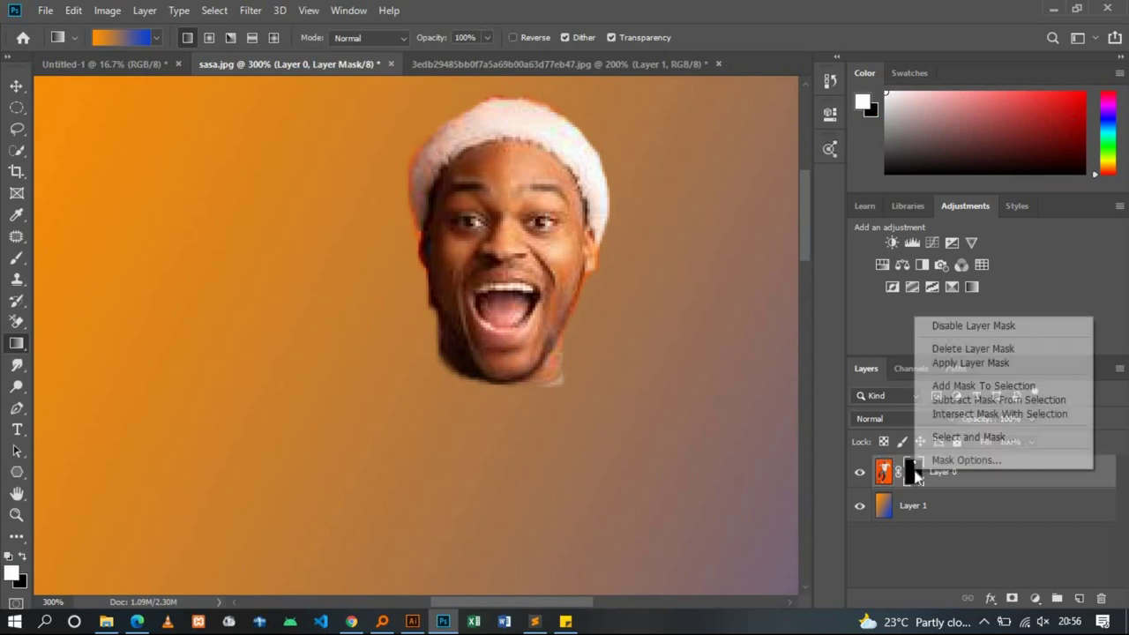
left_click(961, 357)
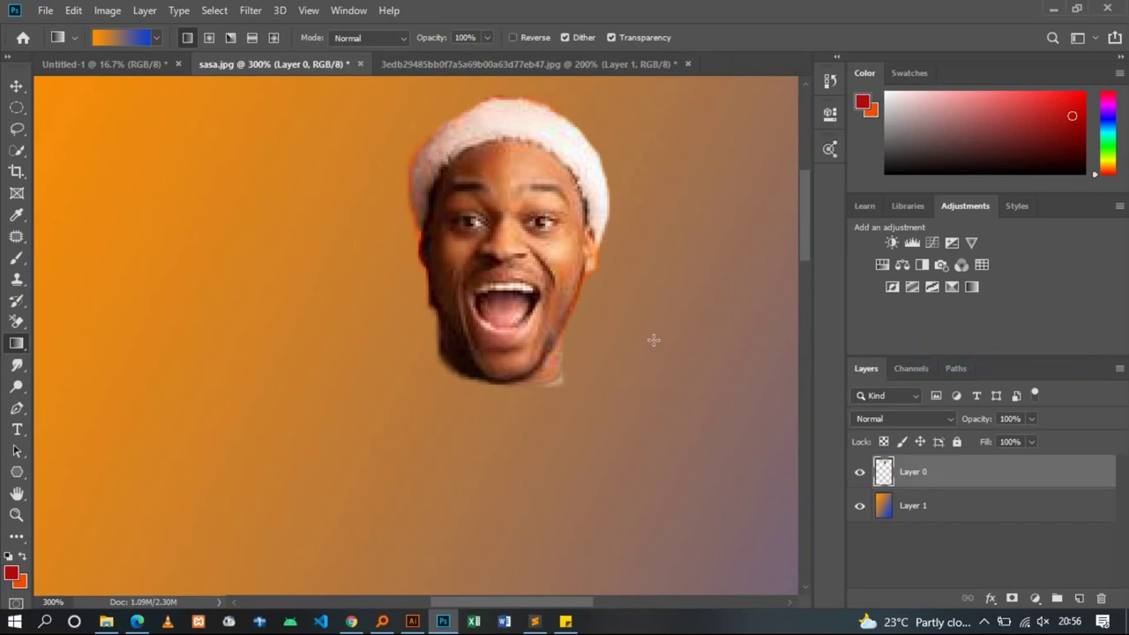
key("ctrl+0")
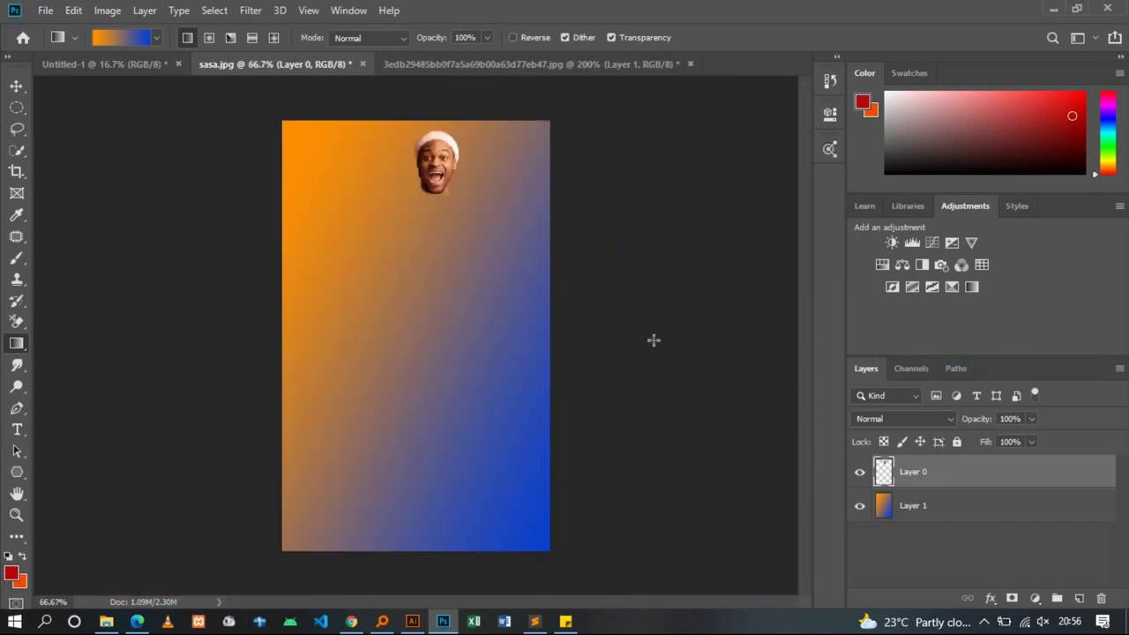
Scale the cut-out face up with the Move tool's transform handles, centre it, and commit
left_click(16, 86)
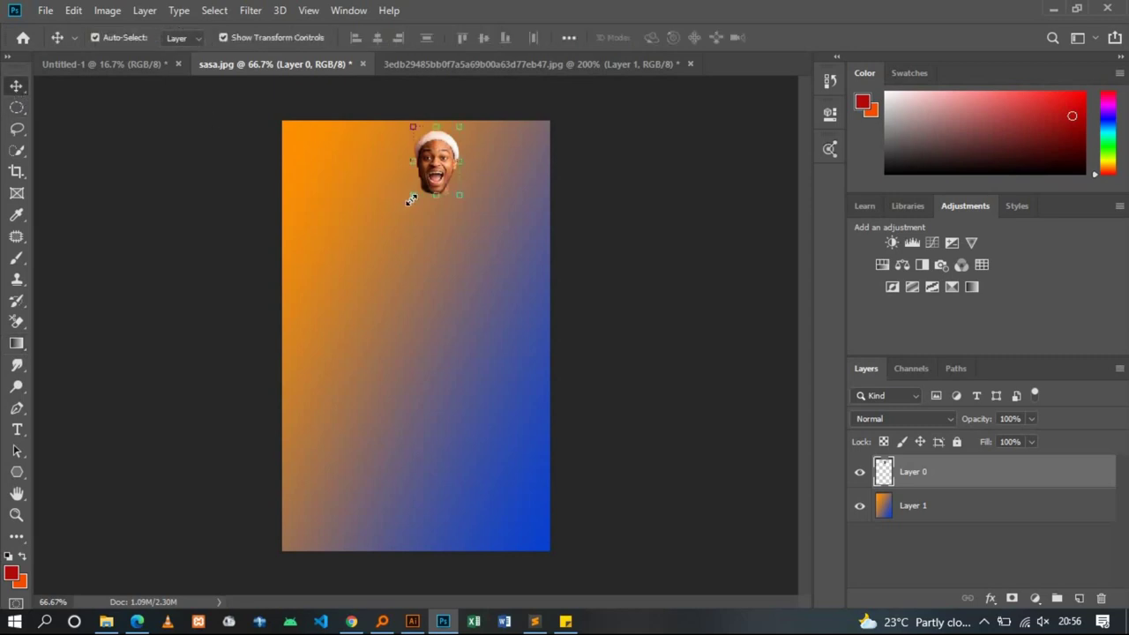
left_click_drag(411, 200, 327, 323)
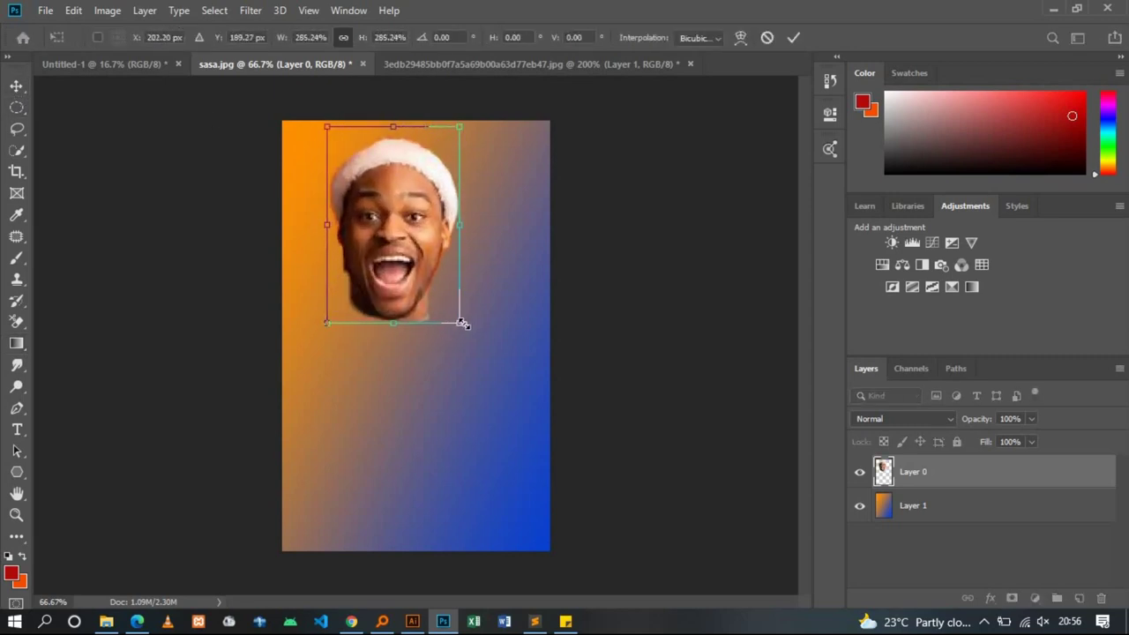
left_click_drag(462, 324, 533, 429)
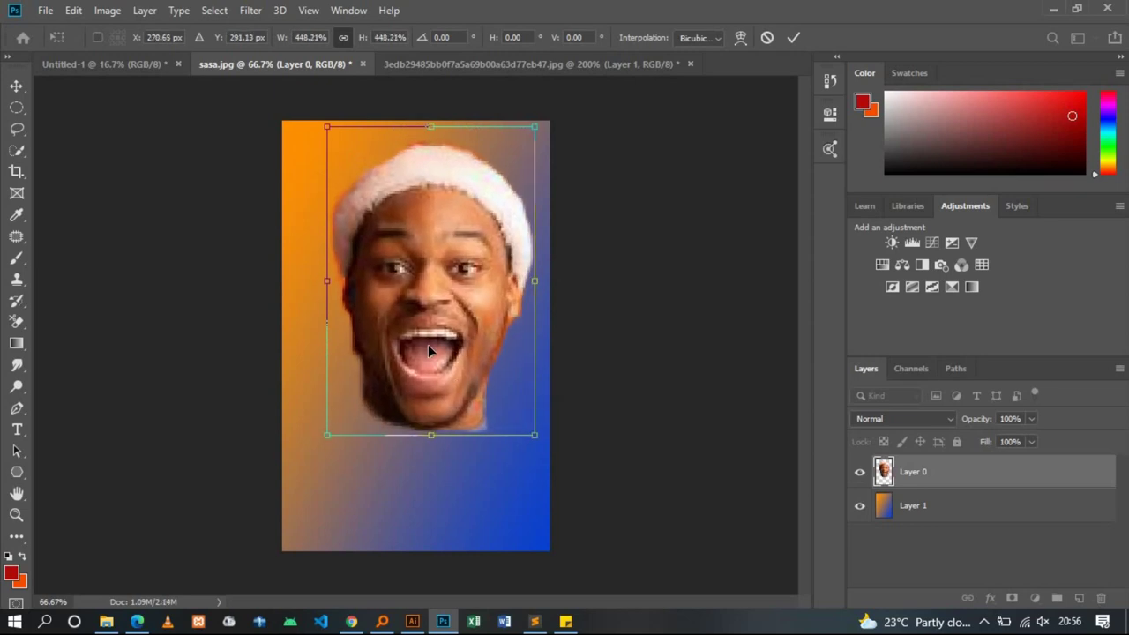
left_click_drag(428, 344, 419, 377)
key("Return")
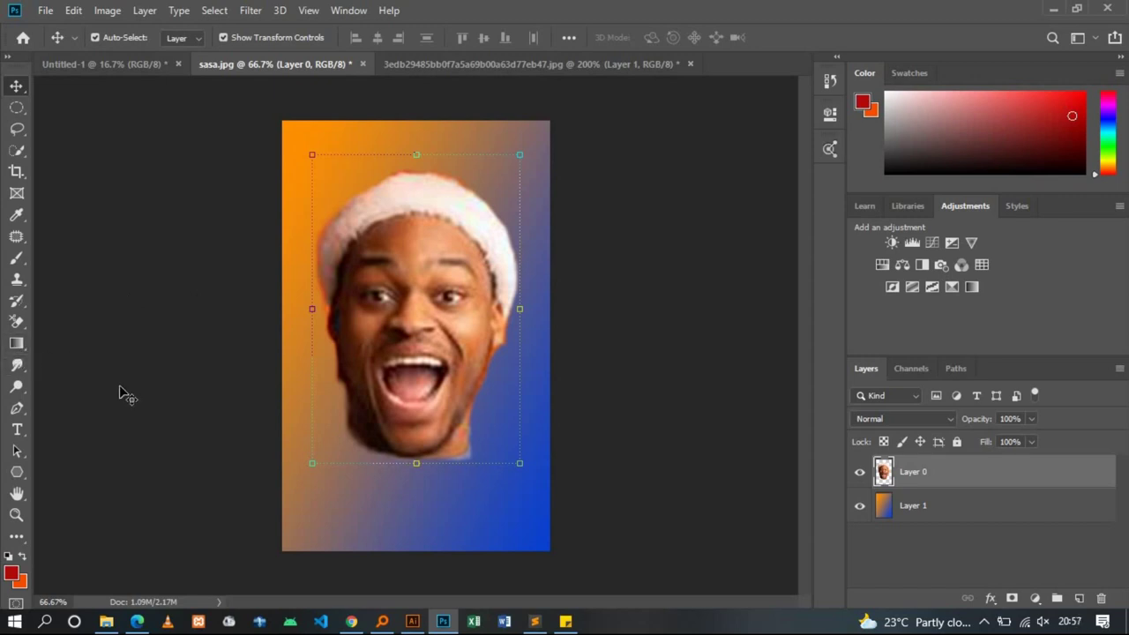
Blur the right cheek and the hat edge with a size-35 Blur Tool brush
left_click(15, 368)
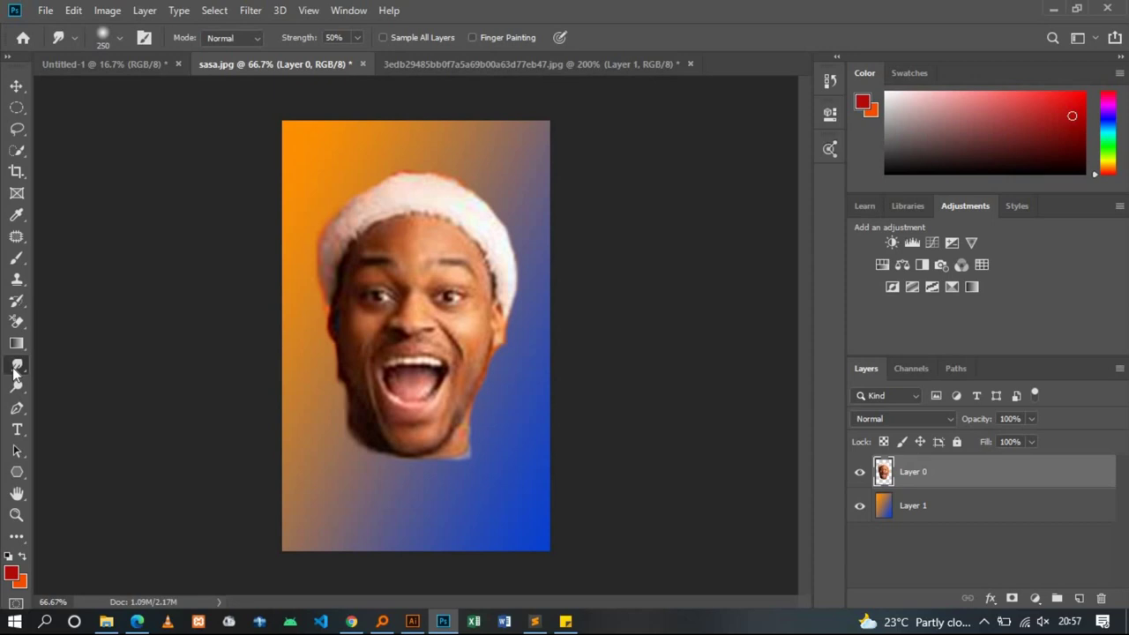
right_click(15, 370)
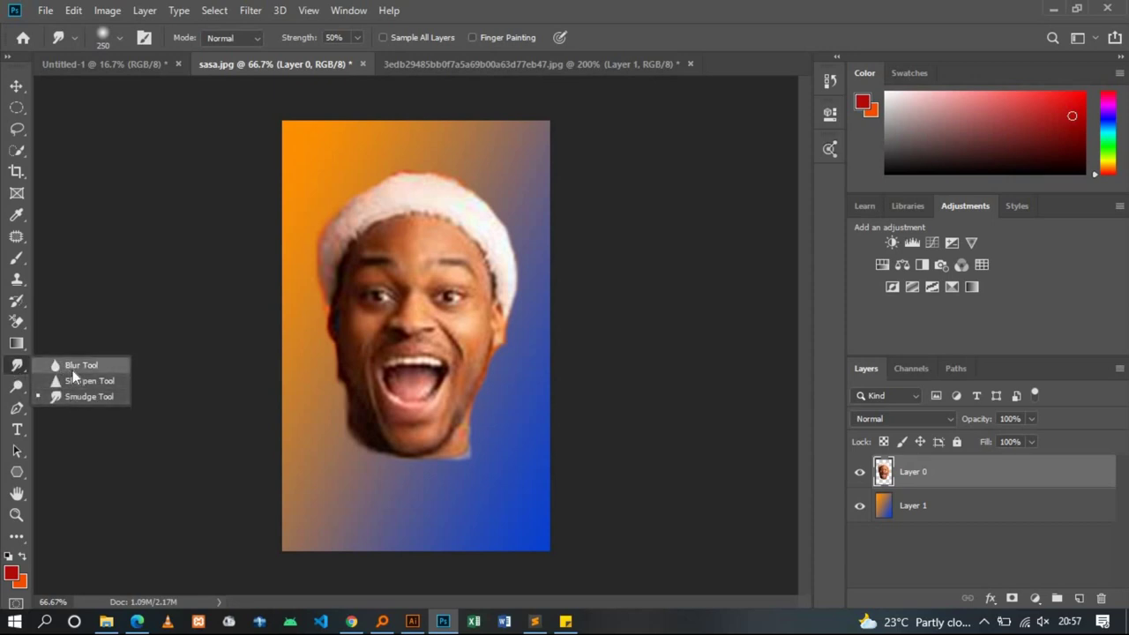
left_click(72, 367)
key("ctrl+plus")
key("ctrl+plus")
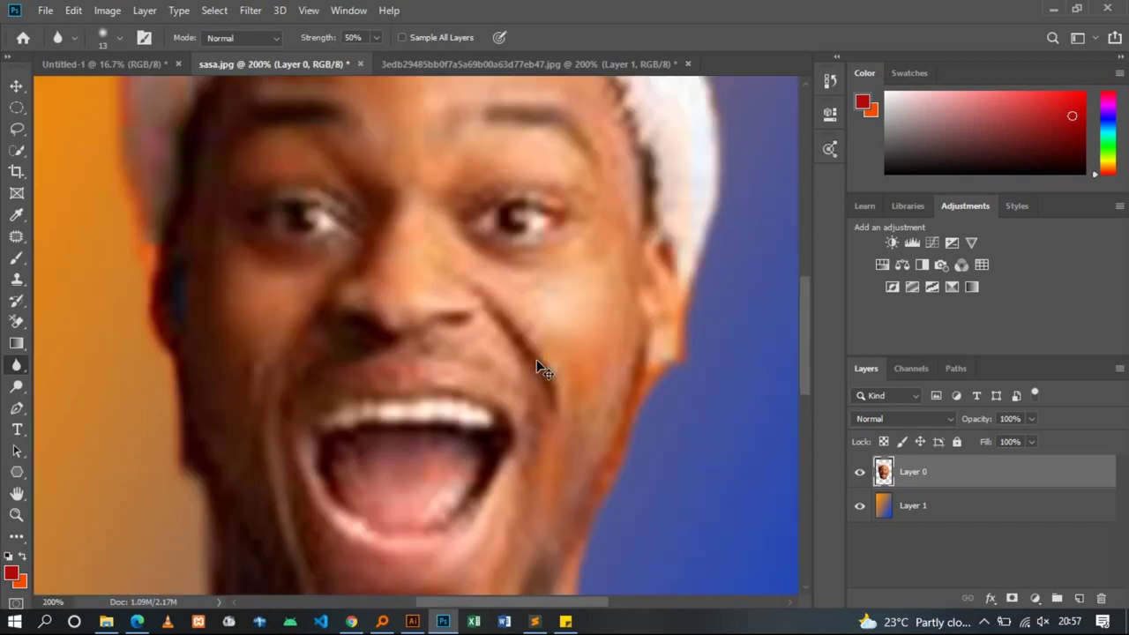
key("ctrl+minus")
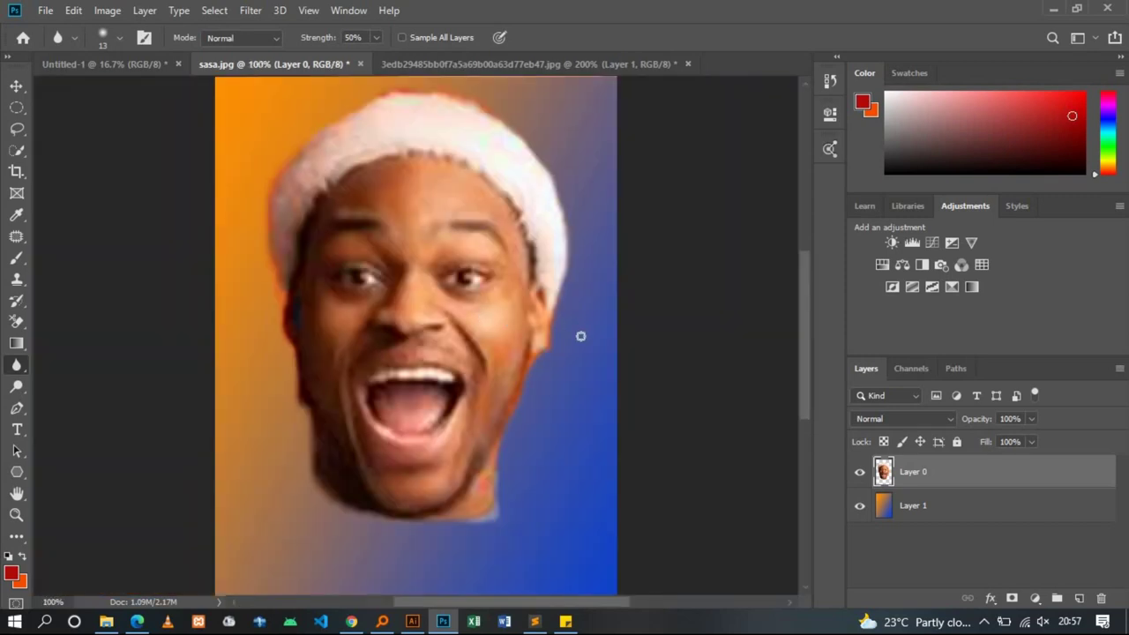
key("bracketright")
key("bracketright")
mouse_move(510, 304)
left_mouse_down()
mouse_move(464, 300)
mouse_move(504, 378)
mouse_move(339, 367)
mouse_move(323, 389)
mouse_move(373, 456)
mouse_move(391, 456)
mouse_move(509, 312)
left_mouse_up()
right_click(509, 311)
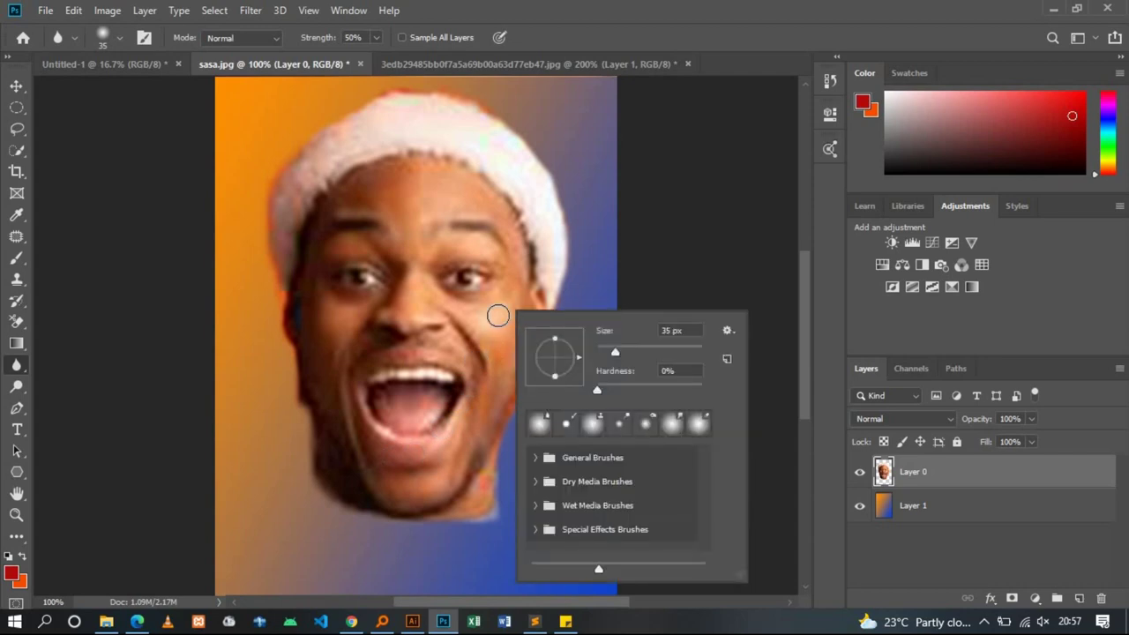
left_click(500, 312)
mouse_move(516, 281)
left_mouse_down()
mouse_move(519, 243)
mouse_move(491, 182)
mouse_move(502, 234)
mouse_move(474, 183)
mouse_move(413, 151)
mouse_move(446, 182)
left_mouse_up()
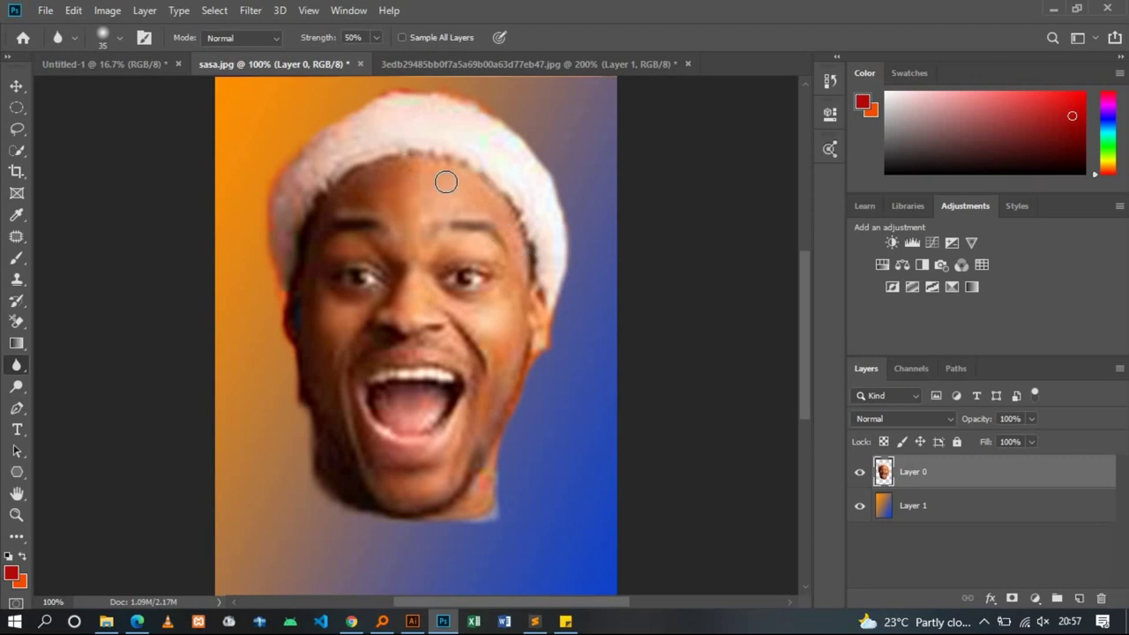
Smudge the right jawline, left cheek and right face edge into the gradient
right_click(18, 367)
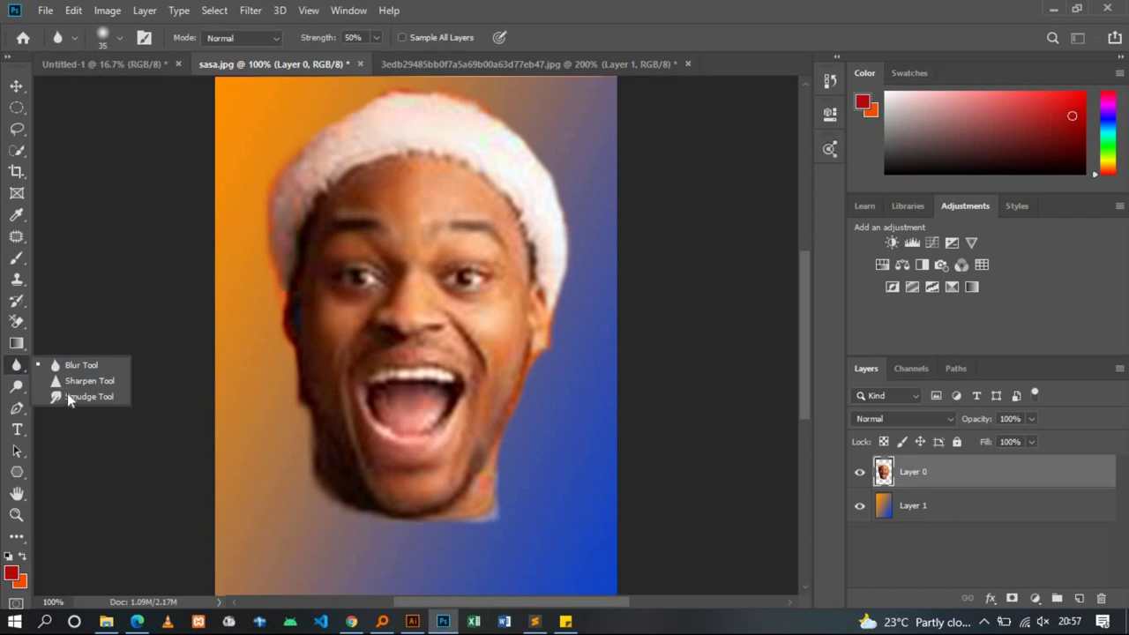
left_click(67, 394)
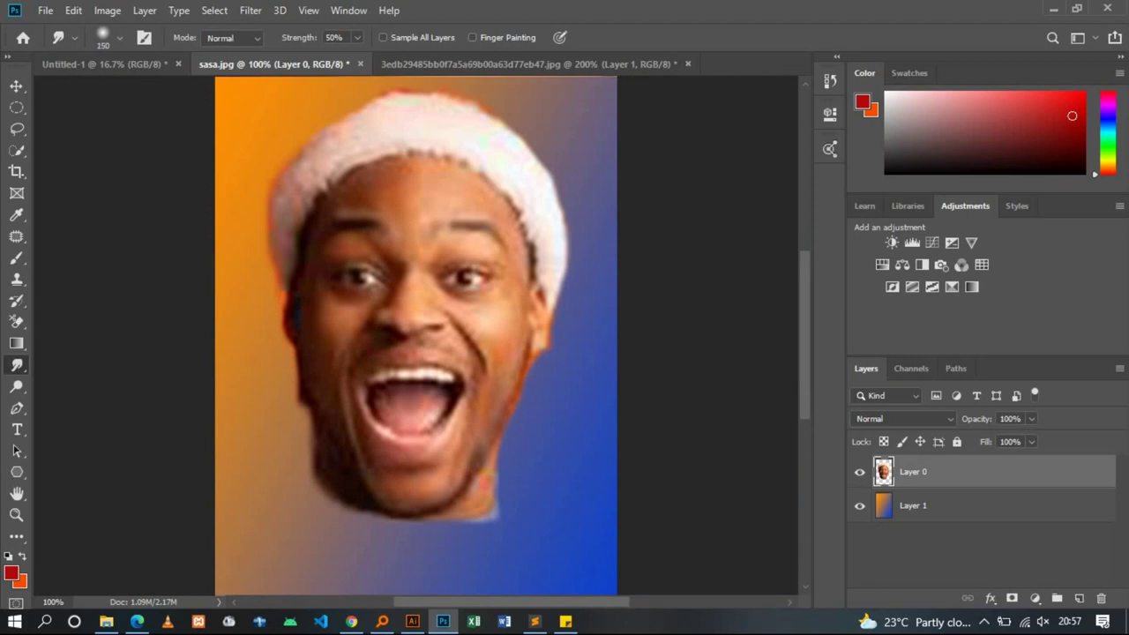
left_click_drag(527, 339, 524, 395)
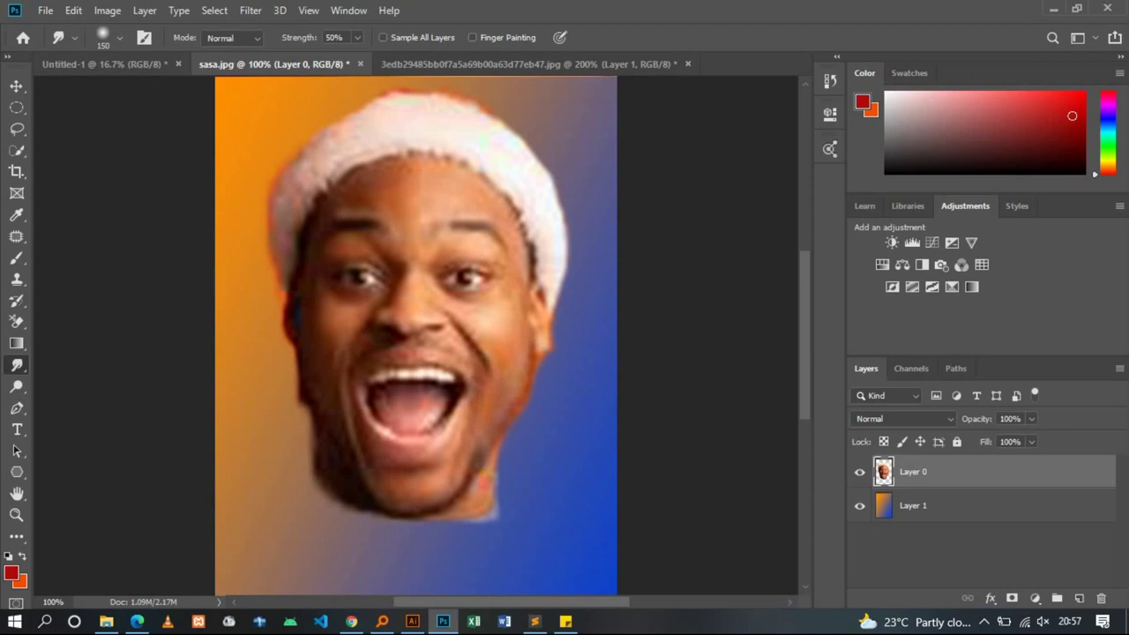
left_click_drag(291, 296, 287, 401)
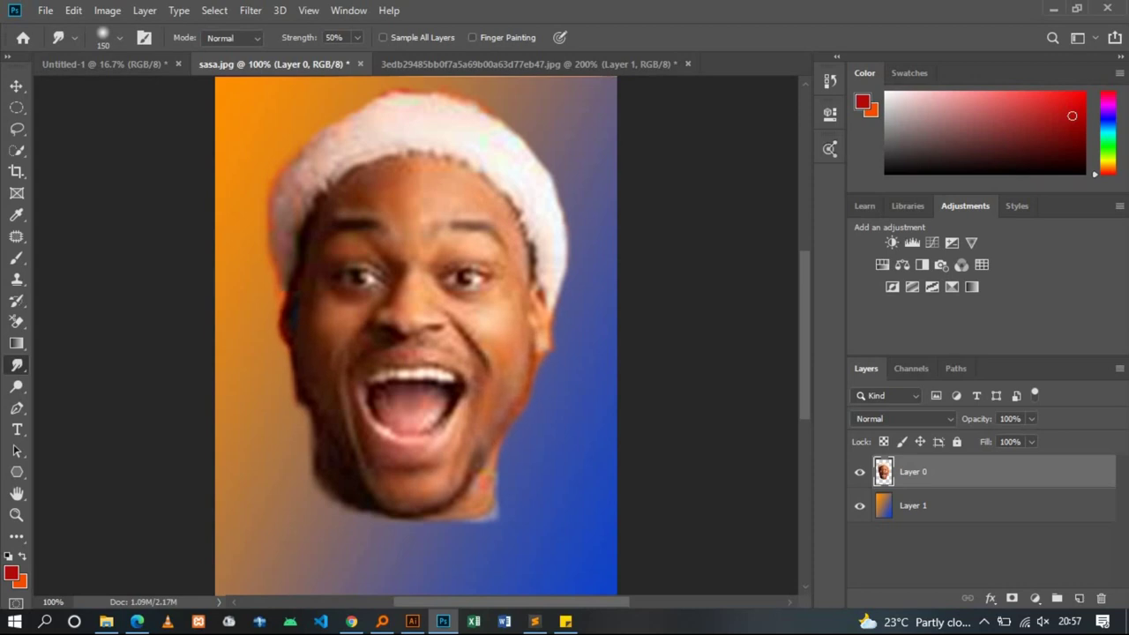
left_click_drag(548, 260, 543, 344)
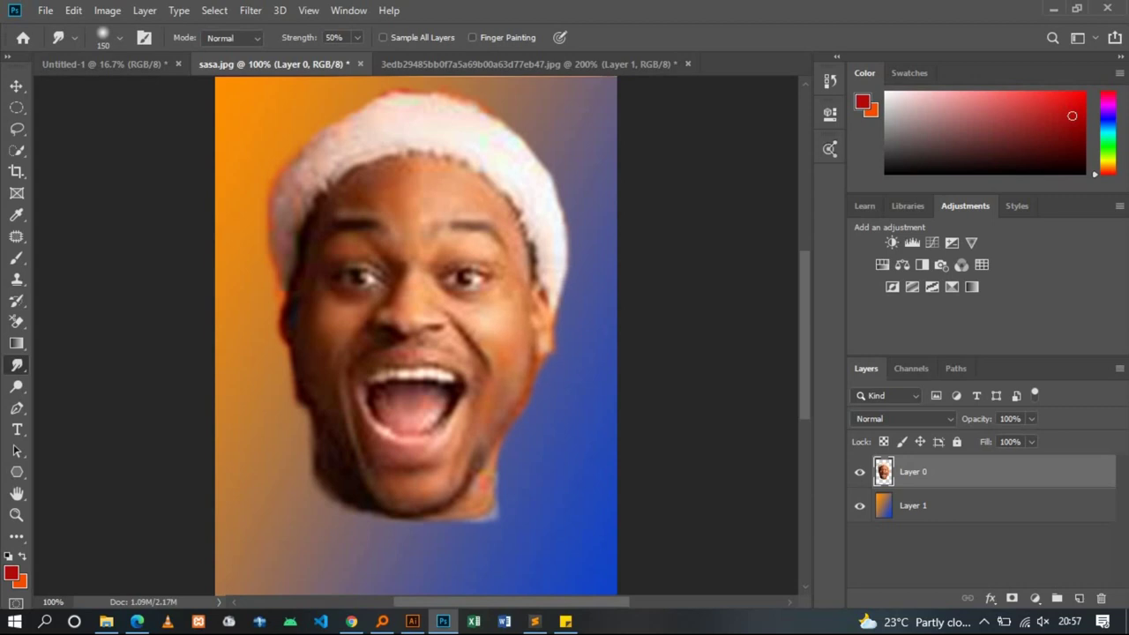
left_click(15, 388)
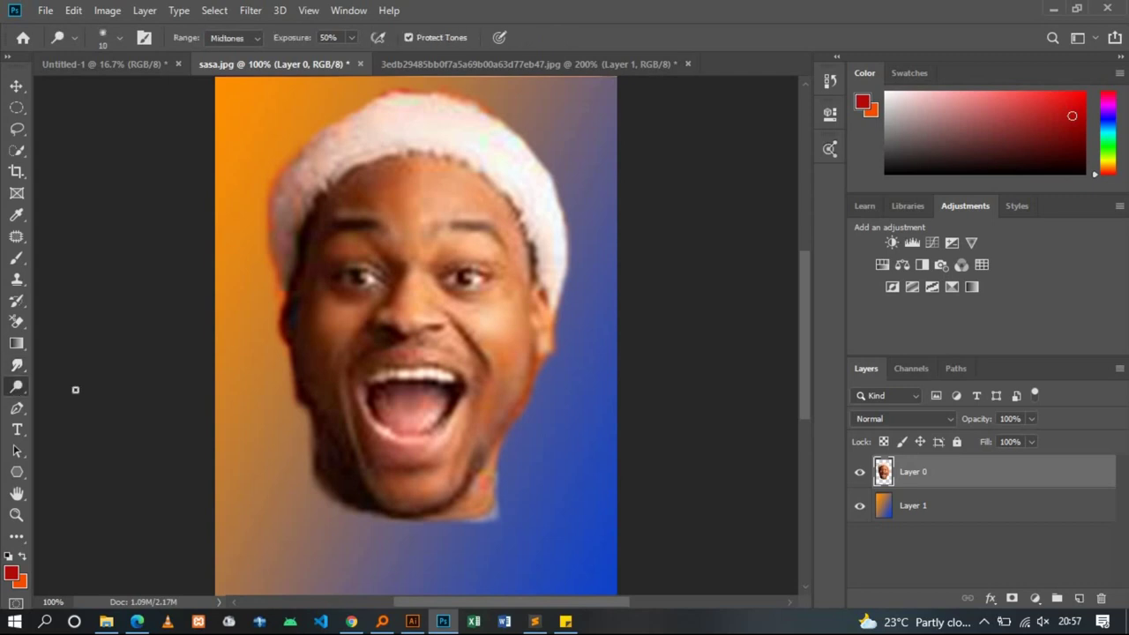
Lighten the whites of the woman's eyes with the Dodge Tool in her portrait
right_click(16, 389)
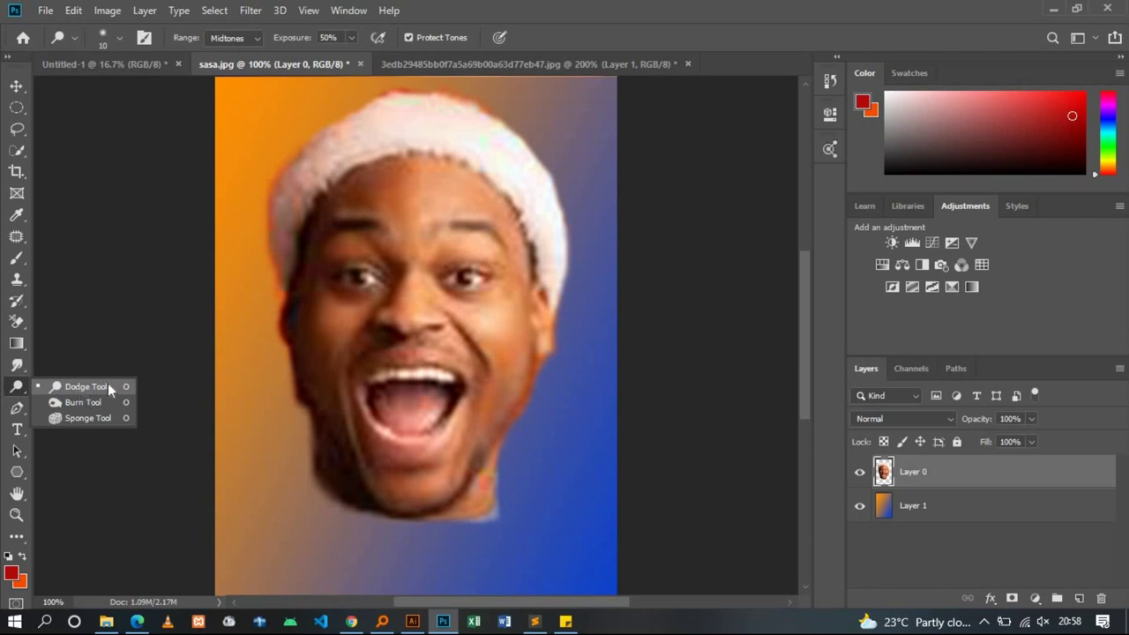
left_click(82, 387)
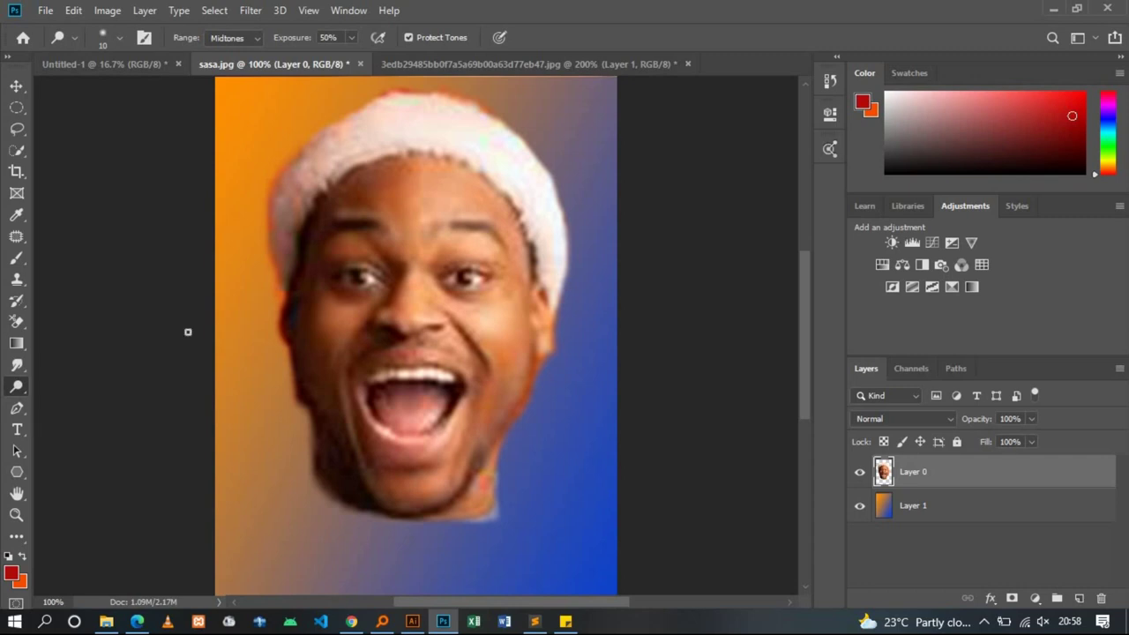
left_click(401, 59)
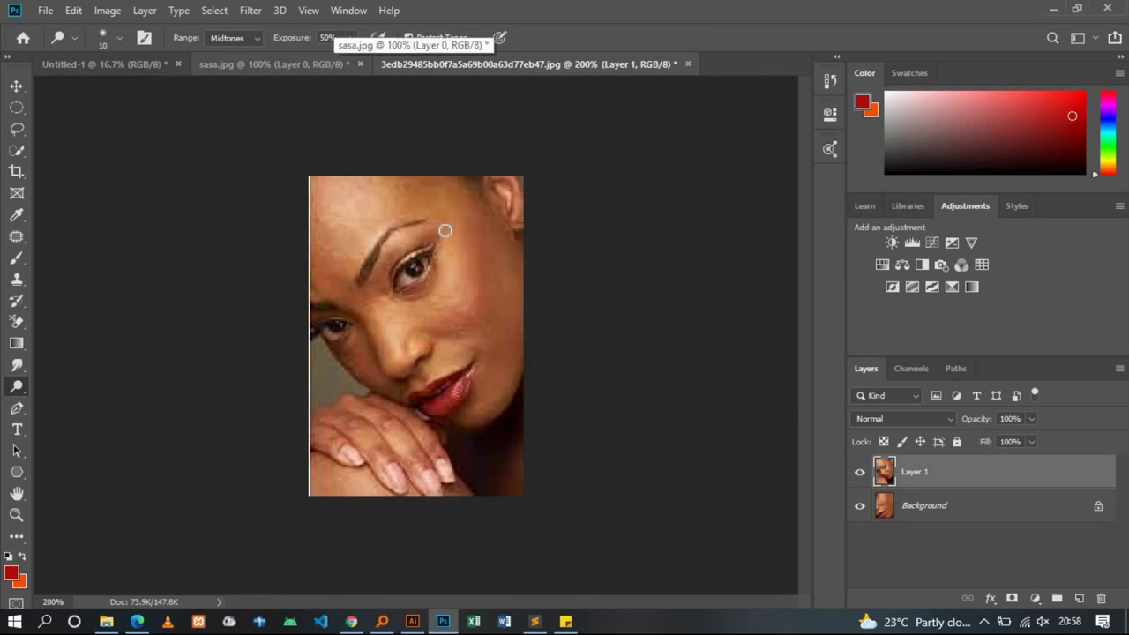
key("ctrl+plus")
key("ctrl+plus")
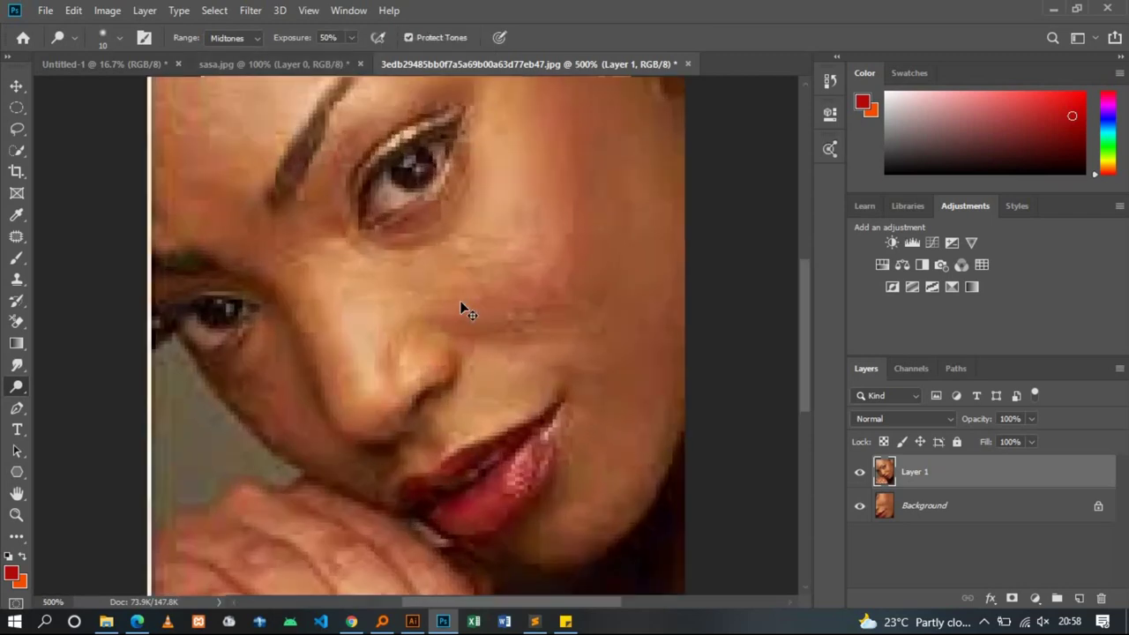
key("ctrl+plus")
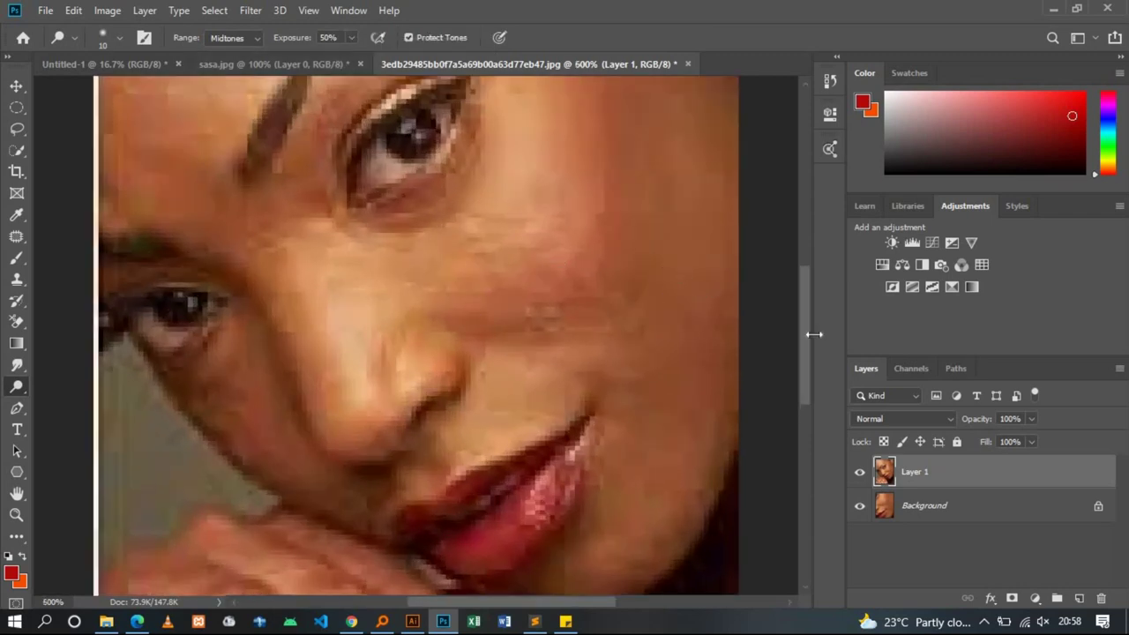
left_click_drag(809, 335, 812, 295)
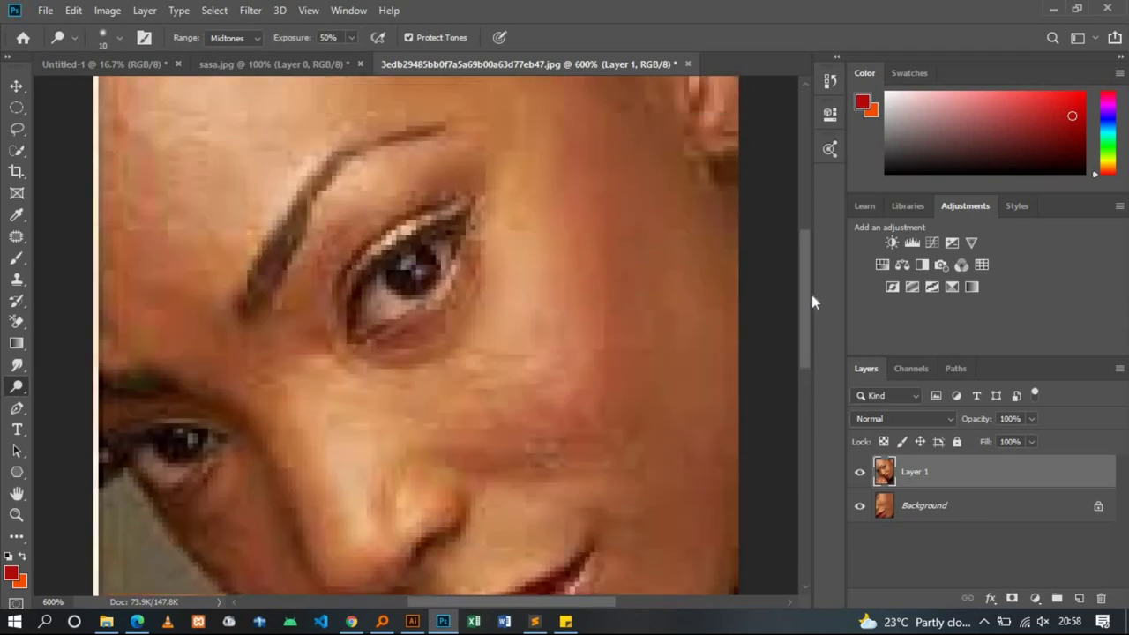
mouse_move(389, 305)
left_mouse_down()
mouse_move(361, 330)
mouse_move(378, 300)
mouse_move(363, 316)
mouse_move(383, 325)
mouse_move(425, 293)
mouse_move(451, 244)
mouse_move(415, 298)
mouse_move(371, 334)
mouse_move(353, 324)
left_mouse_up()
mouse_move(136, 463)
left_mouse_down()
mouse_move(156, 458)
mouse_move(167, 479)
left_mouse_up()
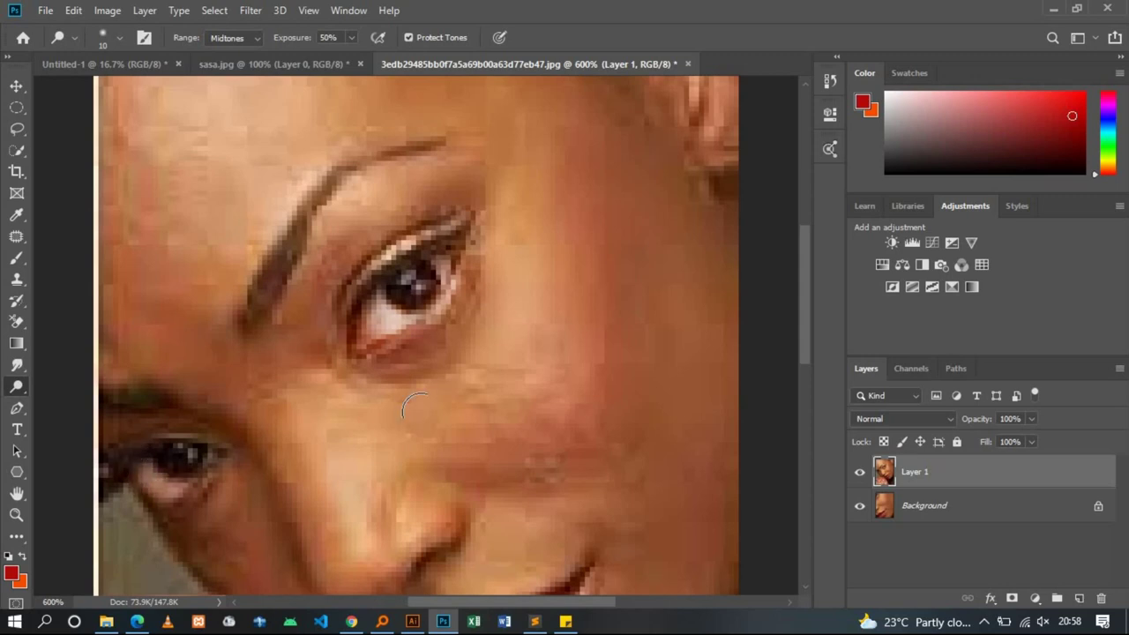
Zoom out of the portrait and return to the sasa.jpg document
left_click_drag(805, 273, 806, 366)
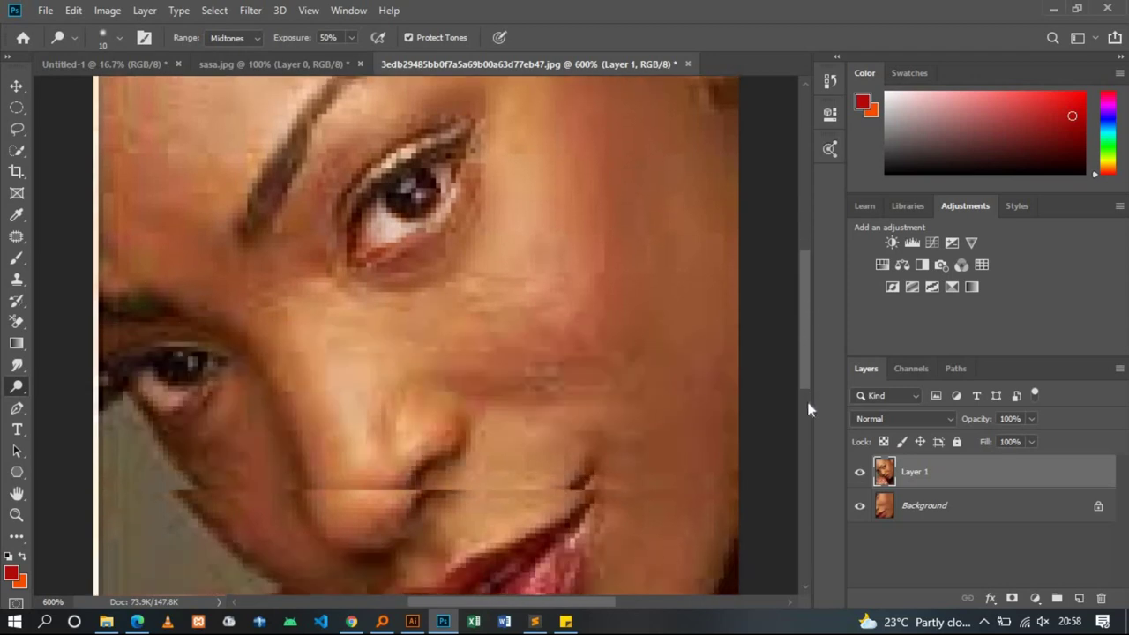
left_click_drag(806, 364, 807, 407)
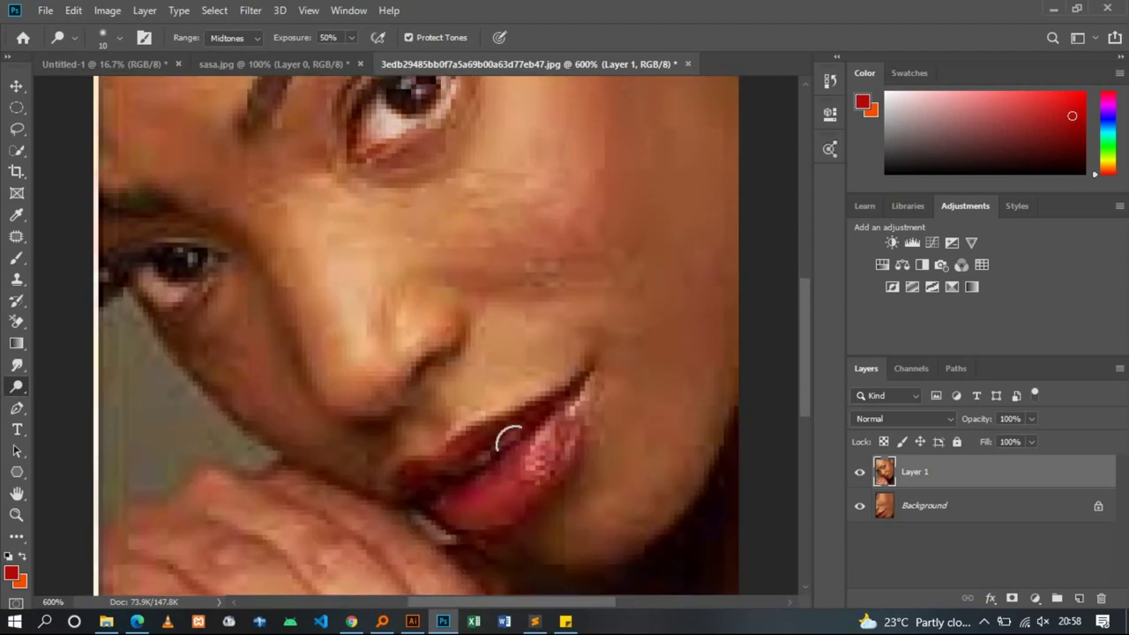
scroll(485, 477, "down", 4)
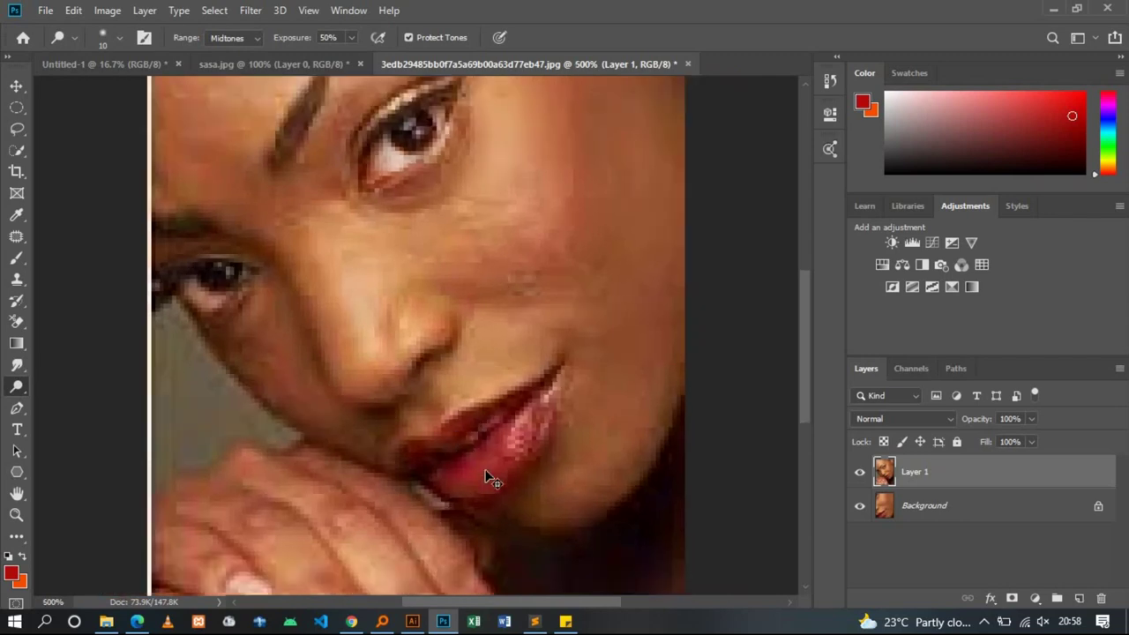
scroll(486, 474, "down", 1)
scroll(477, 459, "down", 1)
left_click(253, 68)
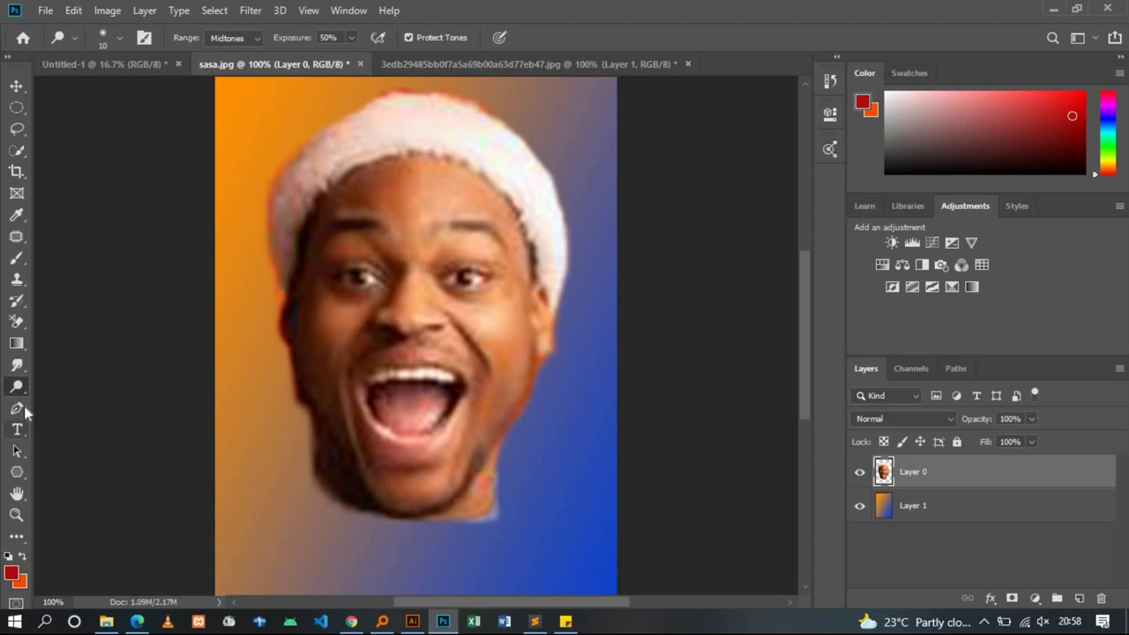
Select the Pen tool and adjust the zoom on the sasa.jpg image
left_click(18, 410)
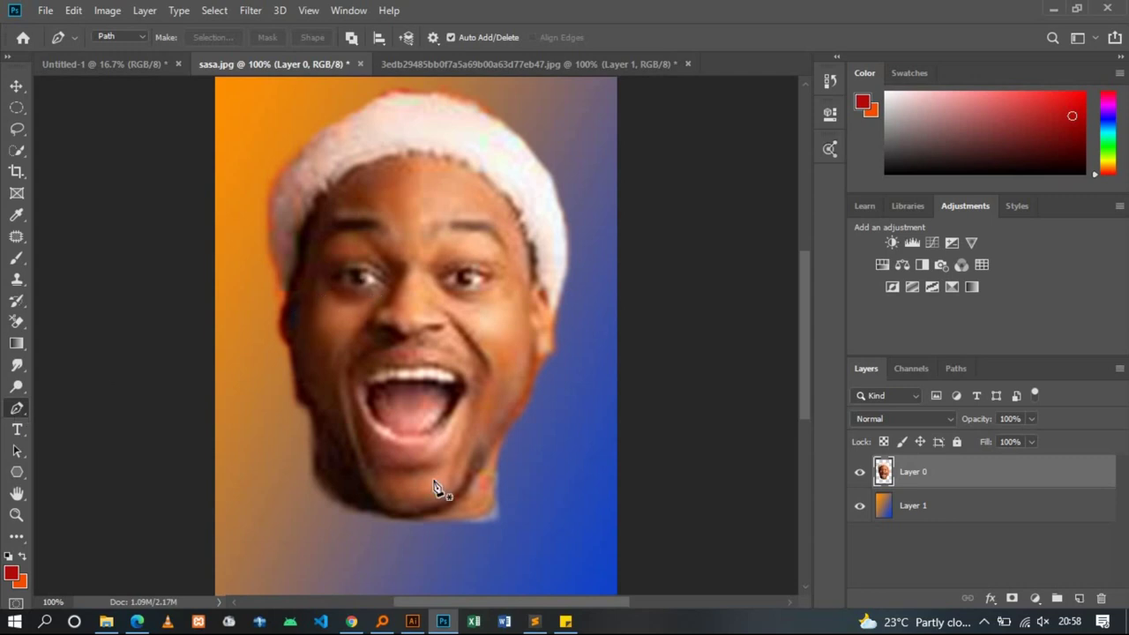
key("ctrl+minus")
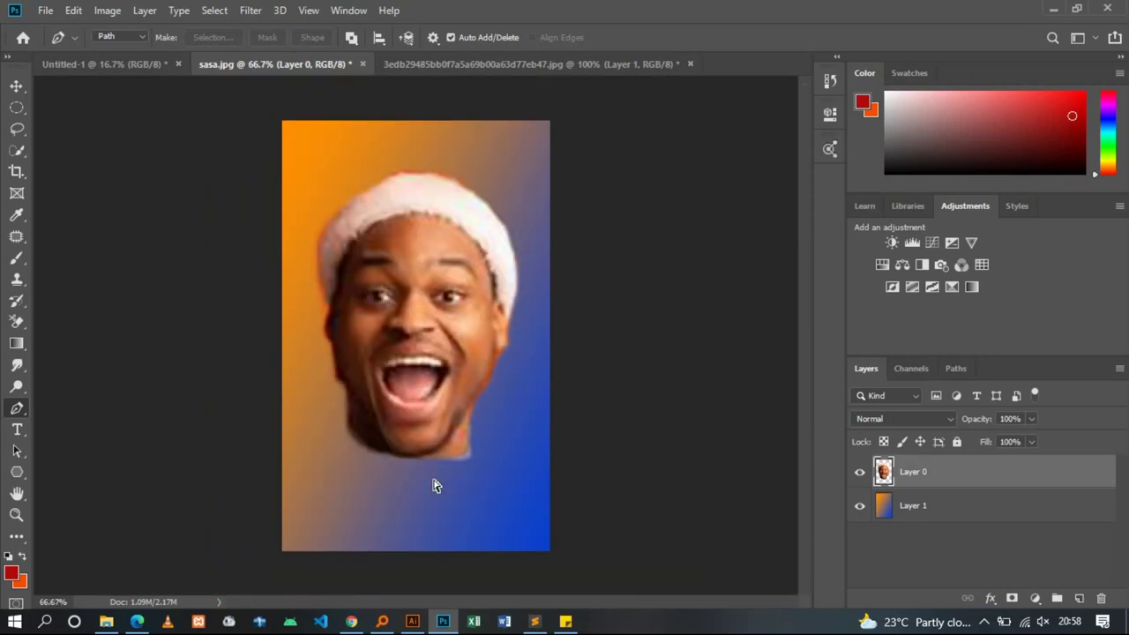
key("ctrl+minus")
key("ctrl+plus")
key("ctrl+plus")
key("ctrl+plus")
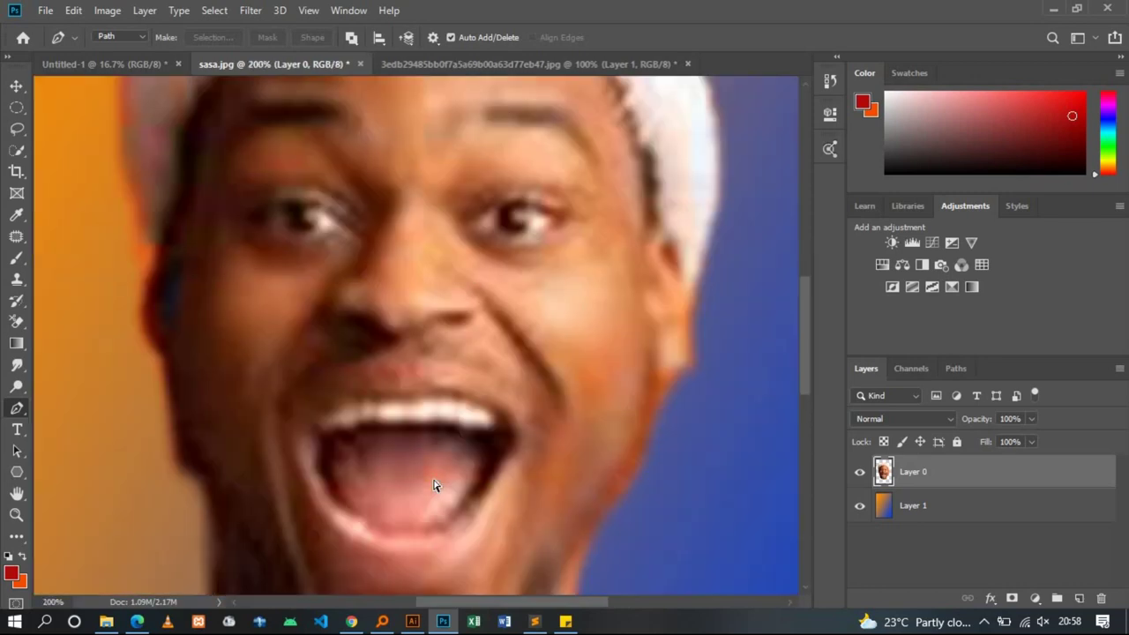
key("ctrl+minus")
key("ctrl+minus")
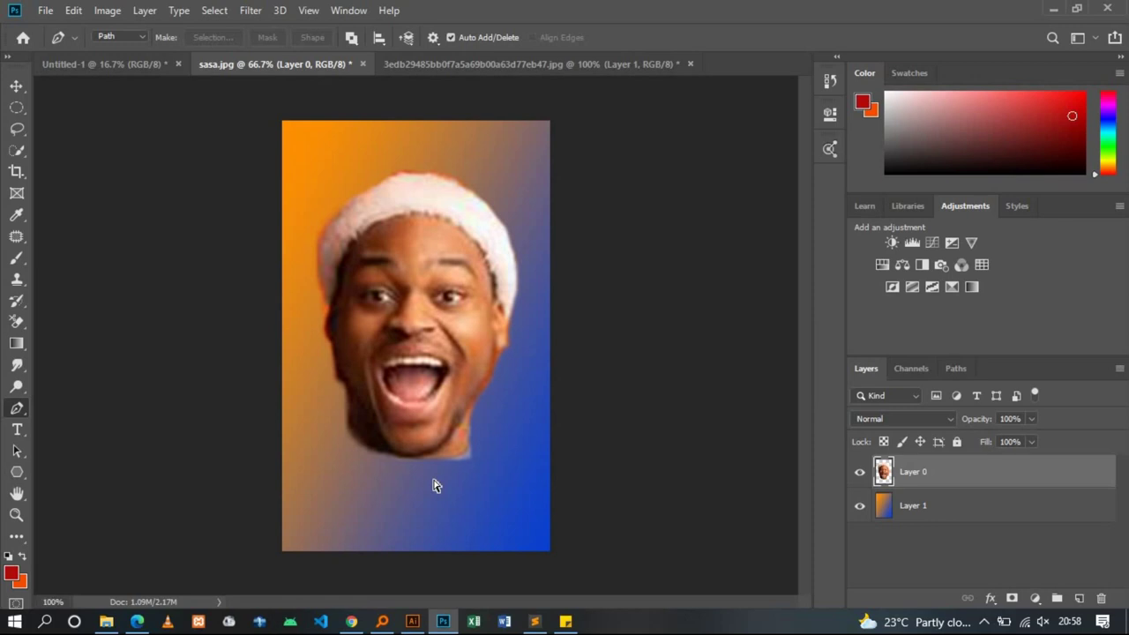
key("ctrl+plus")
key("ctrl+plus")
key("ctrl+minus")
key("ctrl+minus")
key("ctrl+plus")
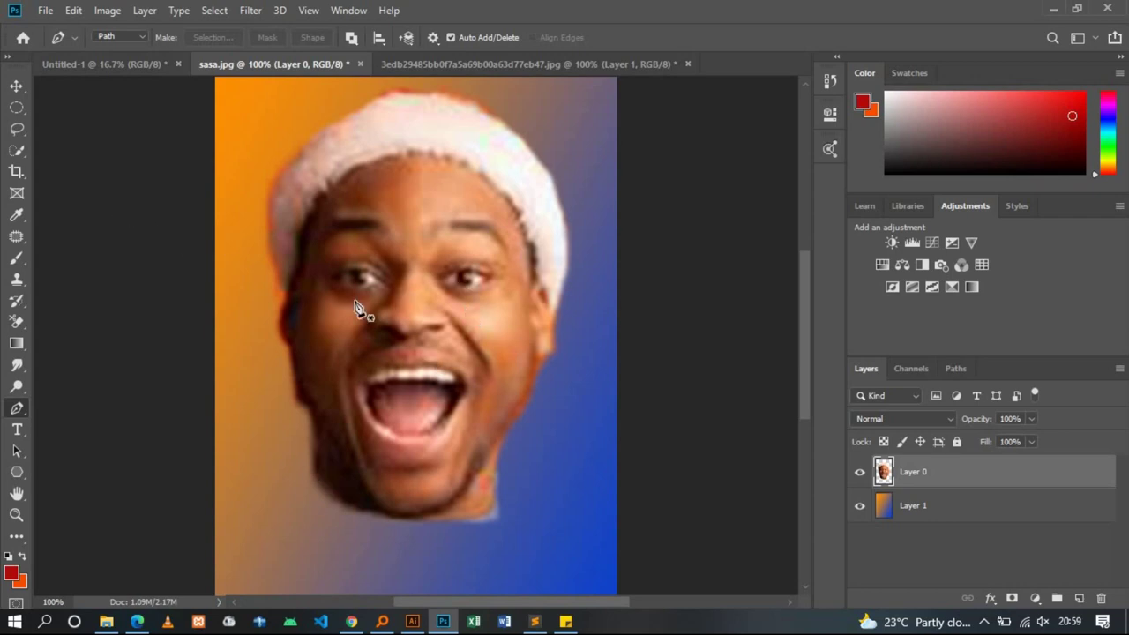
Drag snoop-dogg-walk-of-fame-honor.jpg from the samples folder into Photoshop as a new document
left_click(92, 66)
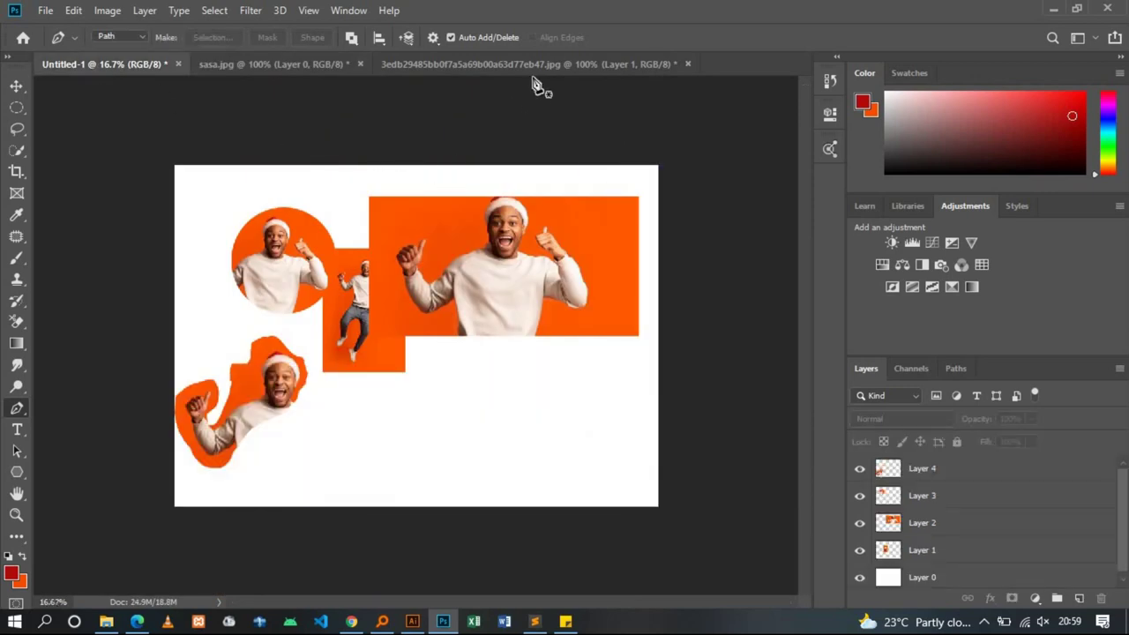
left_click(544, 64)
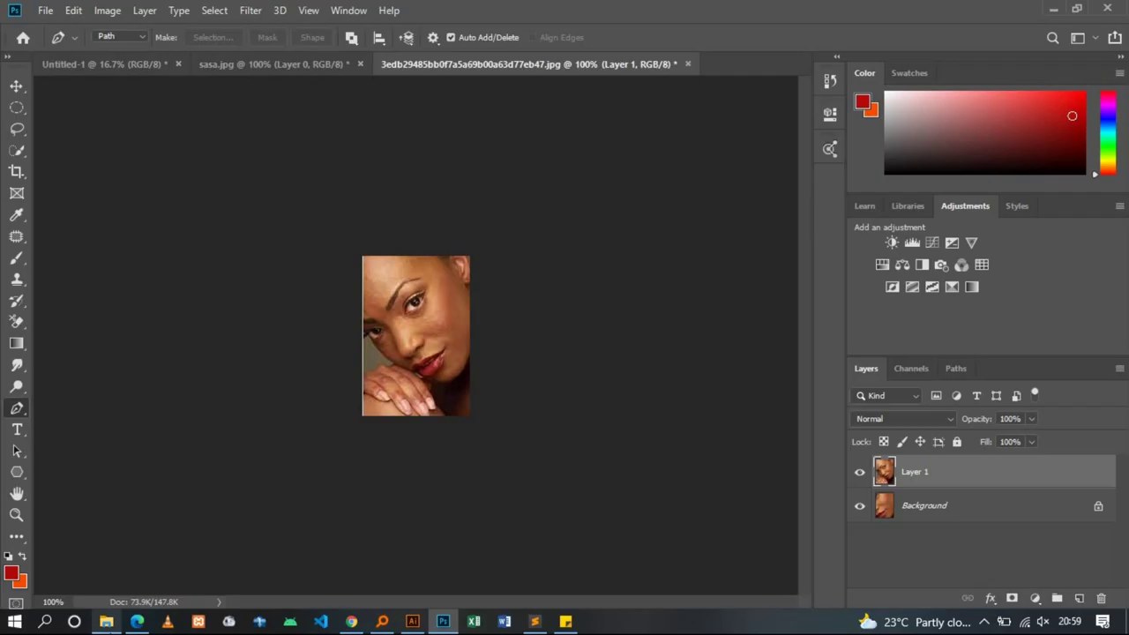
left_click(106, 621)
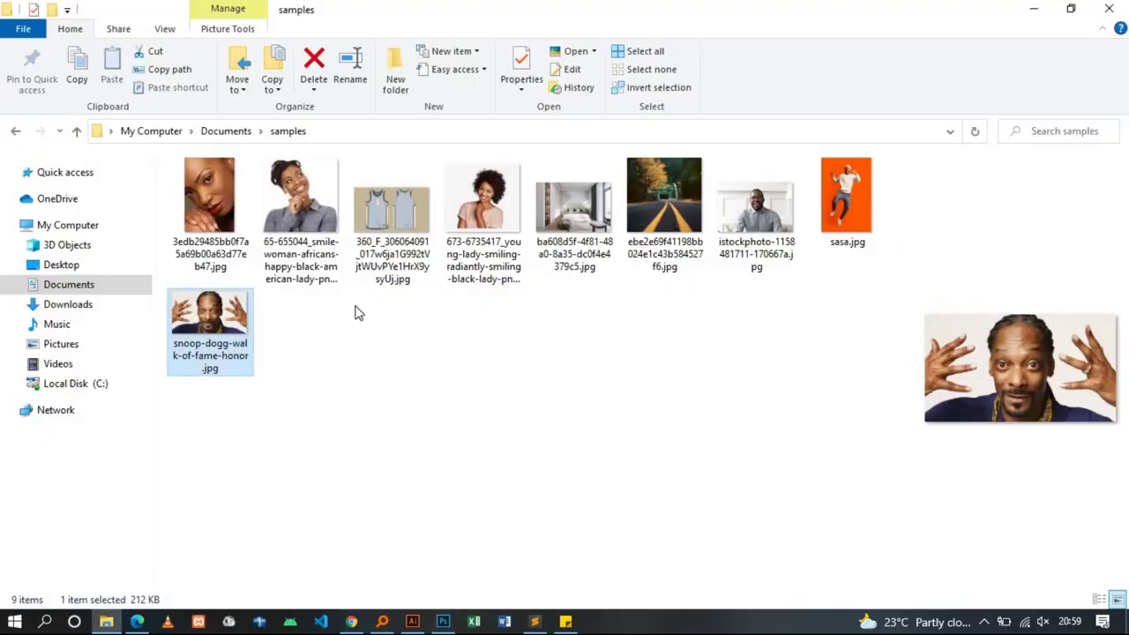
left_click_drag(217, 325, 595, 293)
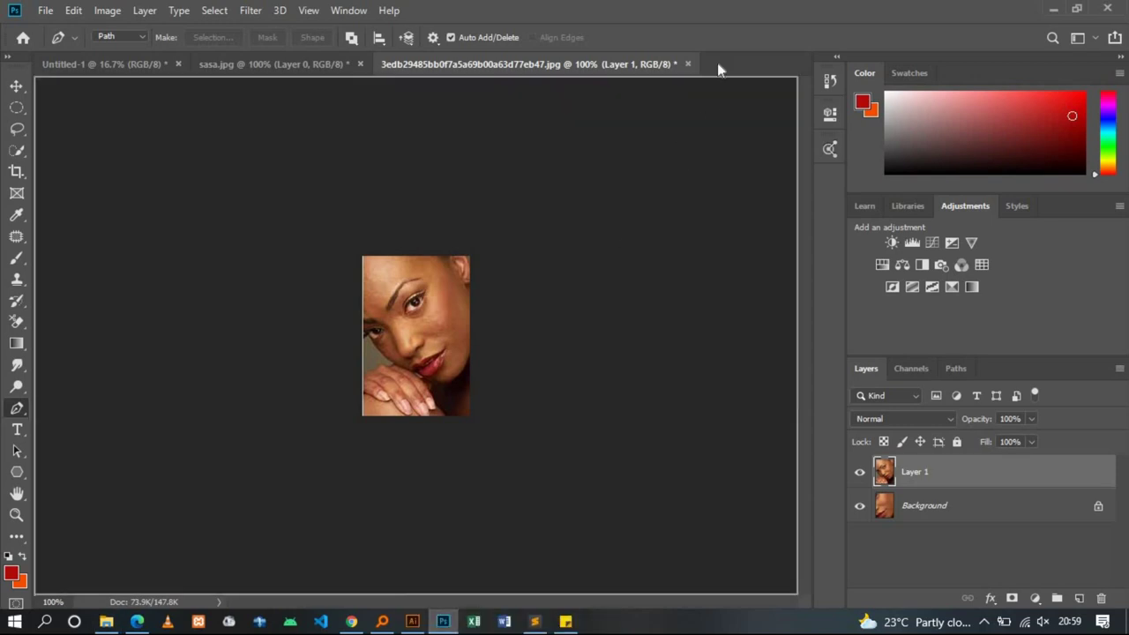
left_click_drag(717, 63, 720, 60)
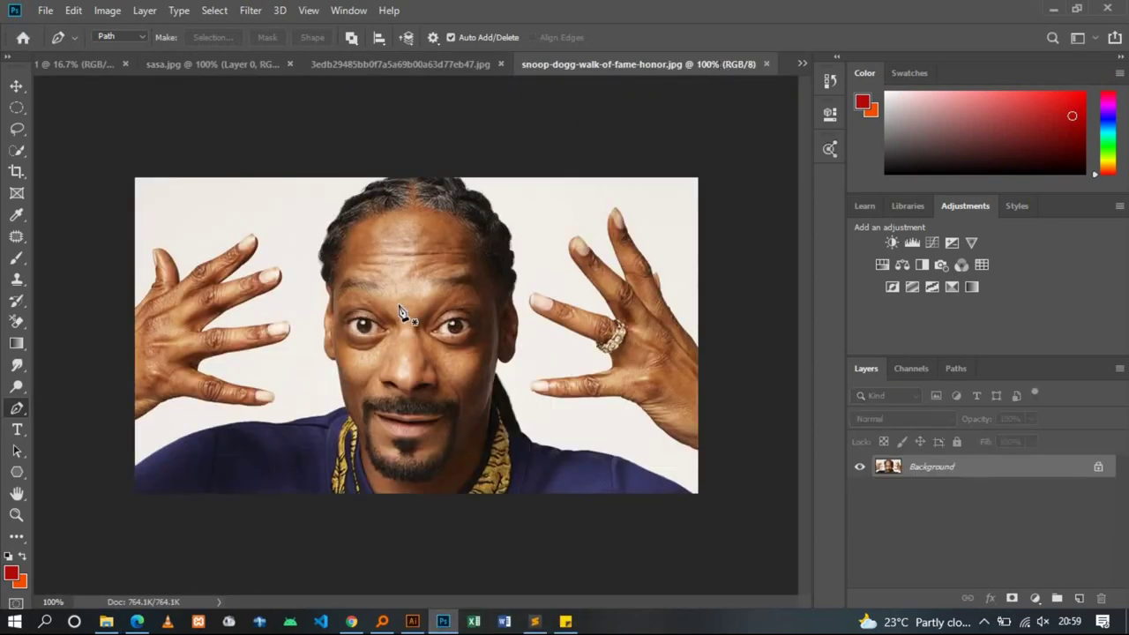
key("ctrl+plus")
key("ctrl+plus")
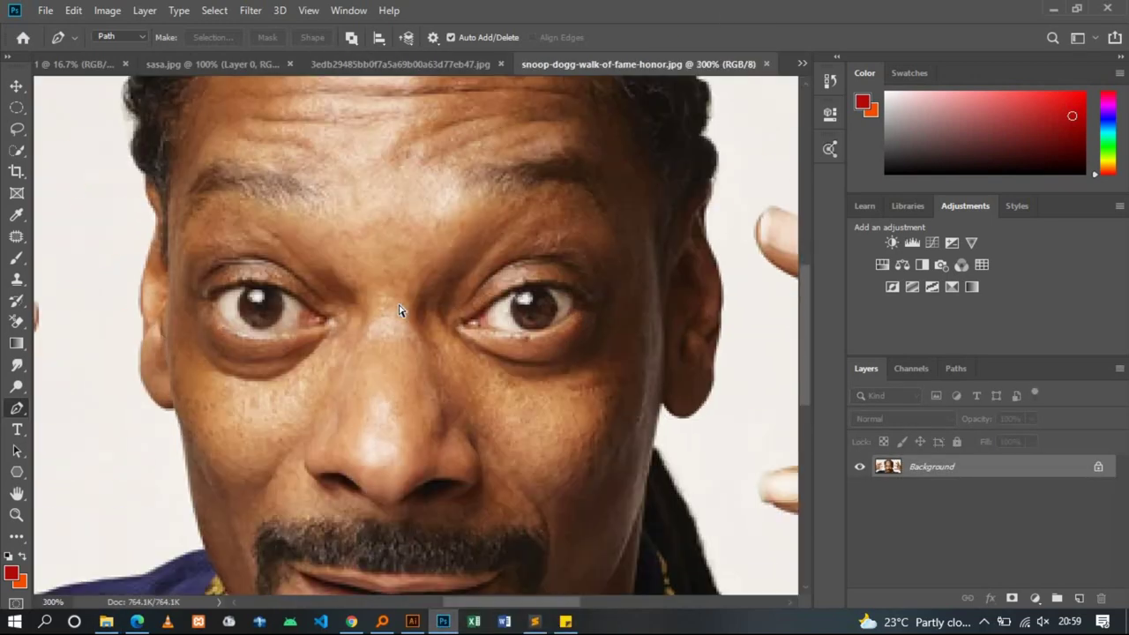
key("ctrl+minus")
scroll(398, 313, "up", 2)
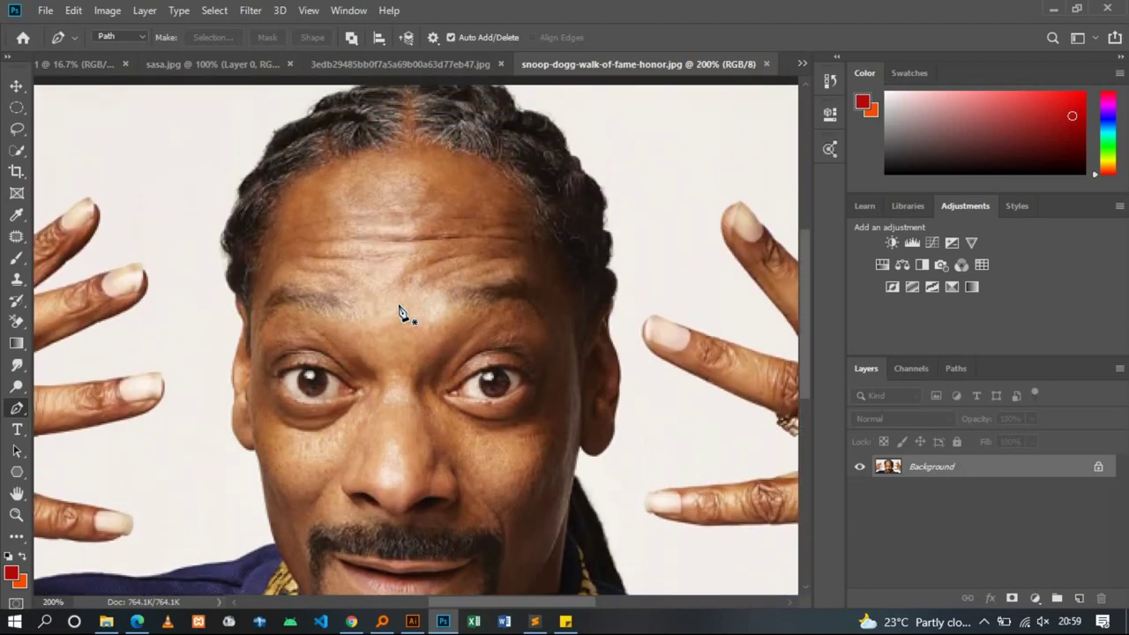
scroll(399, 313, "down", 1)
scroll(399, 313, "down", 1)
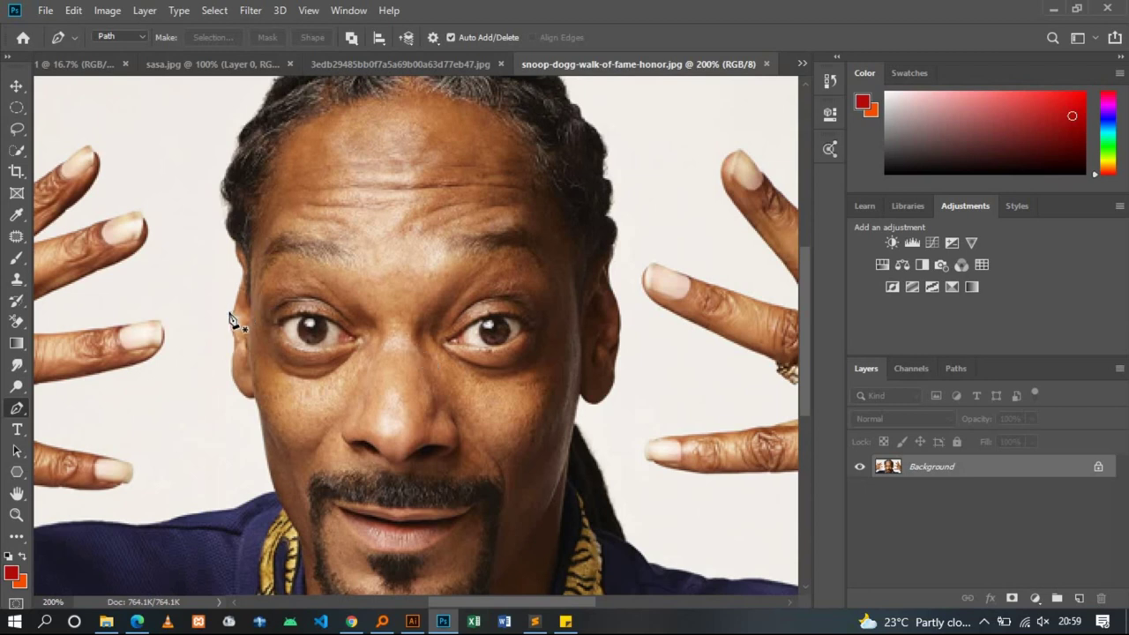
left_click(17, 150)
left_click(16, 129)
left_click(17, 107)
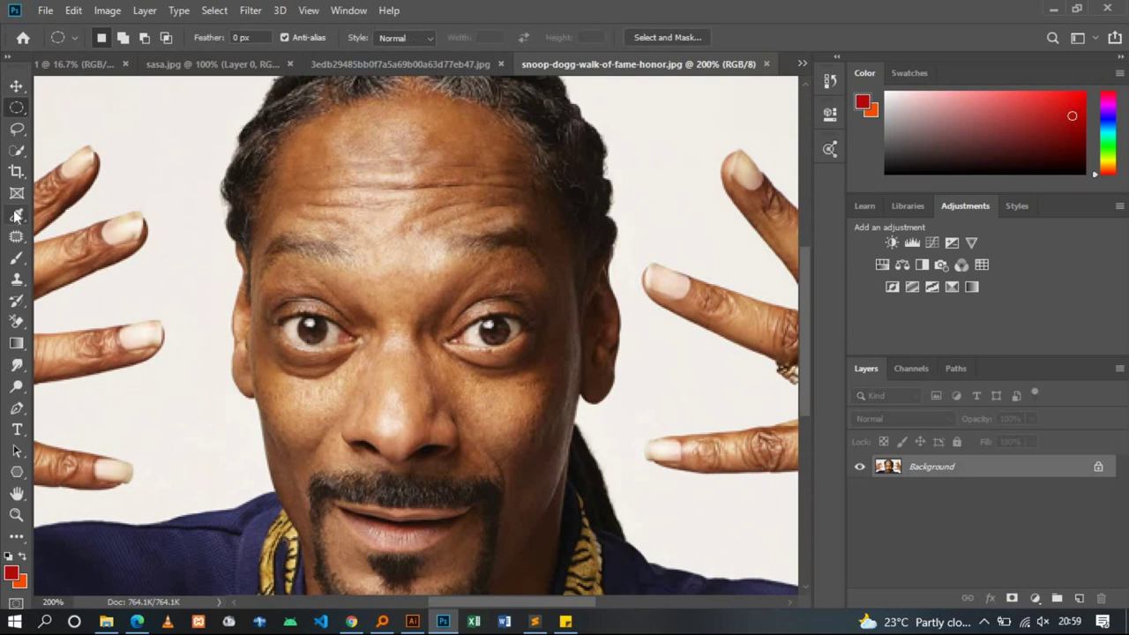
left_click(17, 150)
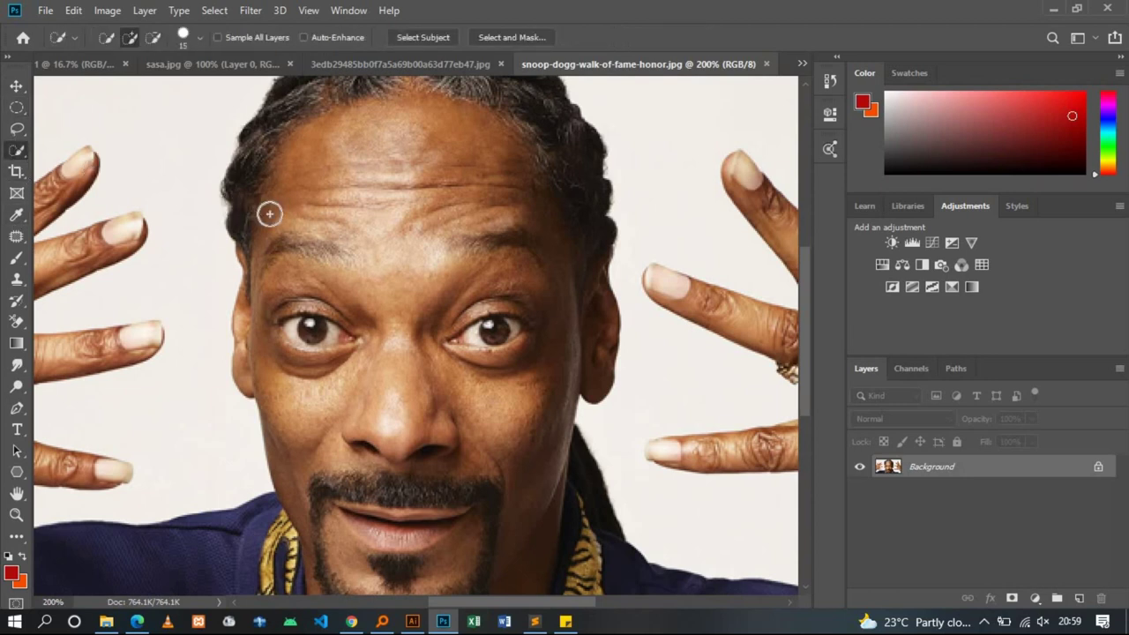
mouse_move(267, 162)
left_mouse_down()
mouse_move(262, 146)
mouse_move(247, 186)
mouse_move(264, 230)
mouse_move(269, 308)
mouse_move(255, 371)
mouse_move(291, 403)
mouse_move(277, 428)
mouse_move(300, 465)
mouse_move(374, 443)
left_mouse_up()
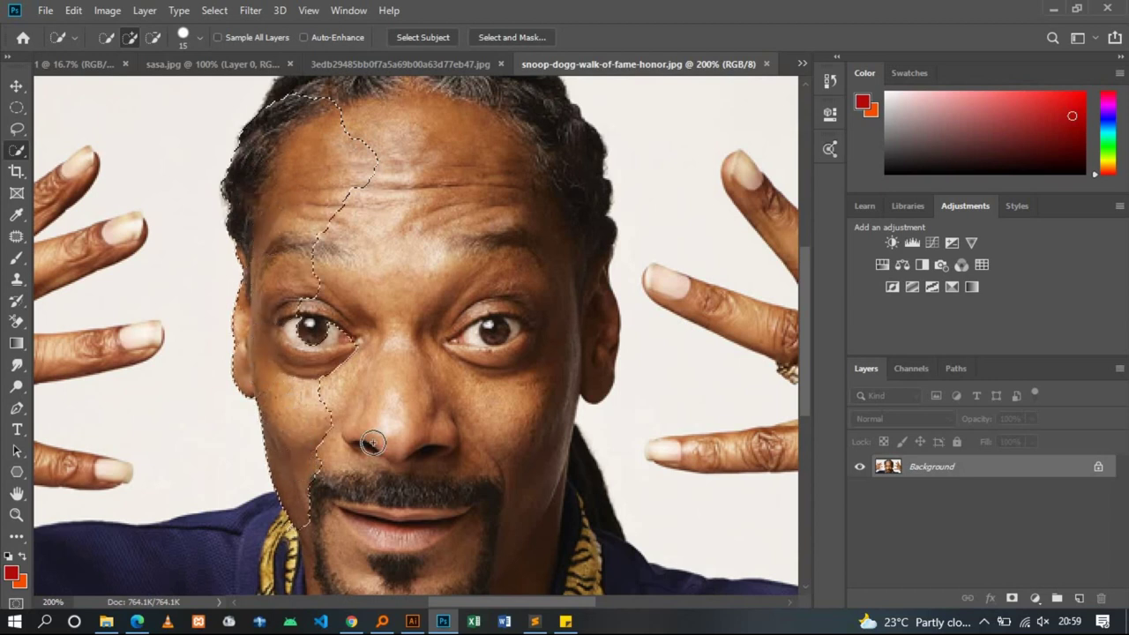
mouse_move(468, 405)
left_mouse_down()
mouse_move(542, 341)
mouse_move(559, 280)
mouse_move(518, 216)
mouse_move(524, 361)
mouse_move(509, 467)
left_mouse_up()
key("ctrl+d")
left_click(18, 410)
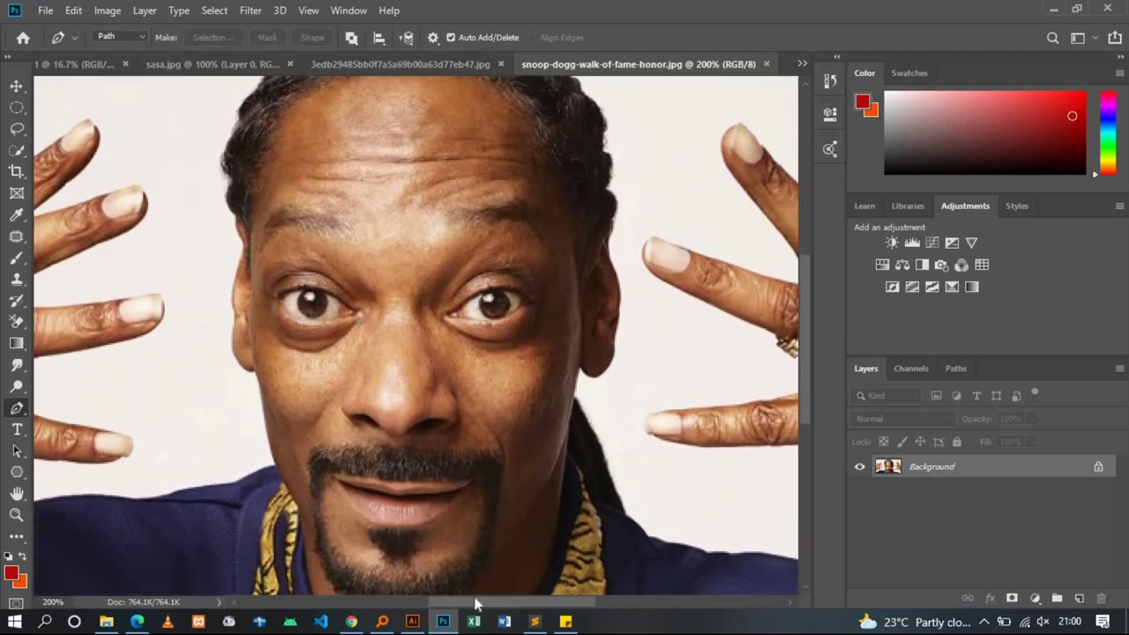
Place the first Pen anchors at the left edge and along the back of the hand, at 400% zoom
left_click_drag(475, 603, 405, 604)
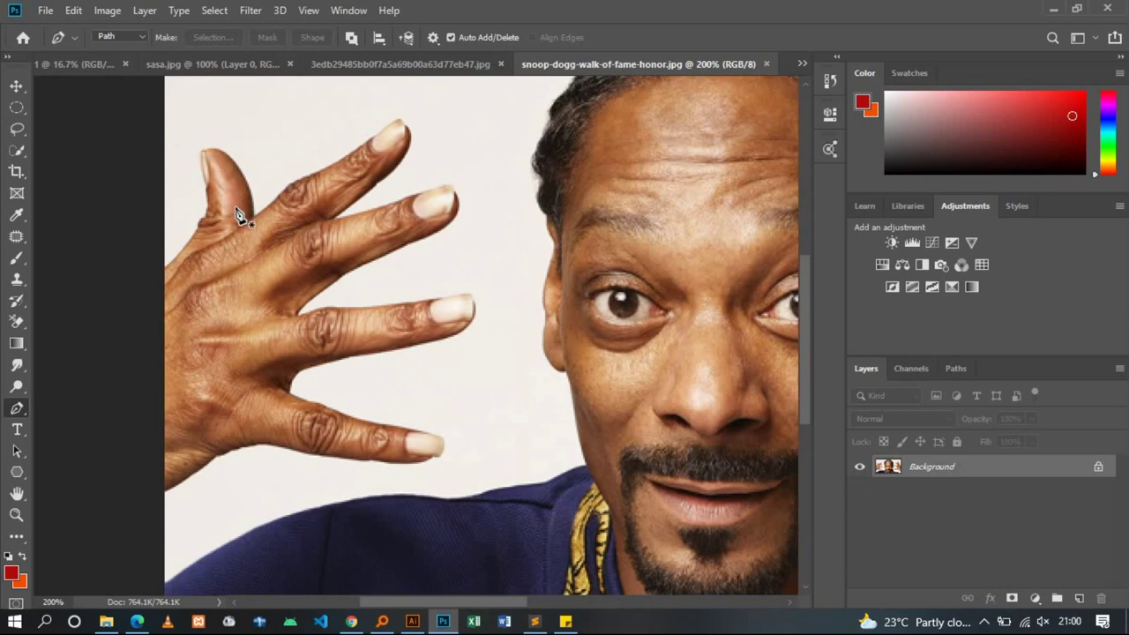
left_click(166, 275)
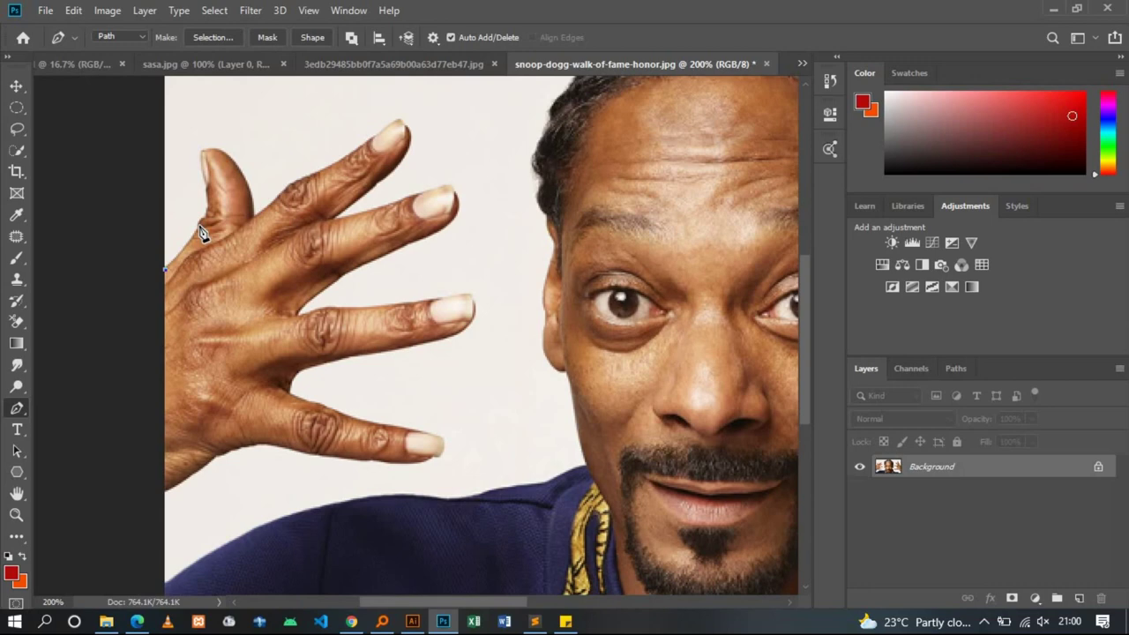
key("ctrl+plus")
key("ctrl+plus")
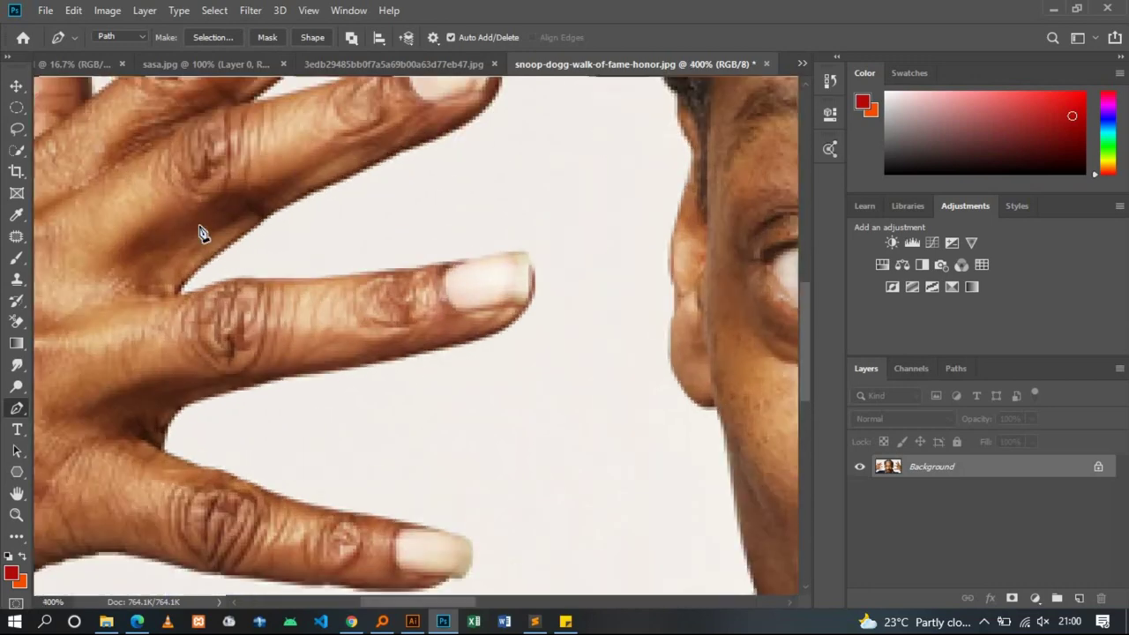
left_click_drag(434, 607, 395, 607)
left_click_drag(804, 346, 804, 316)
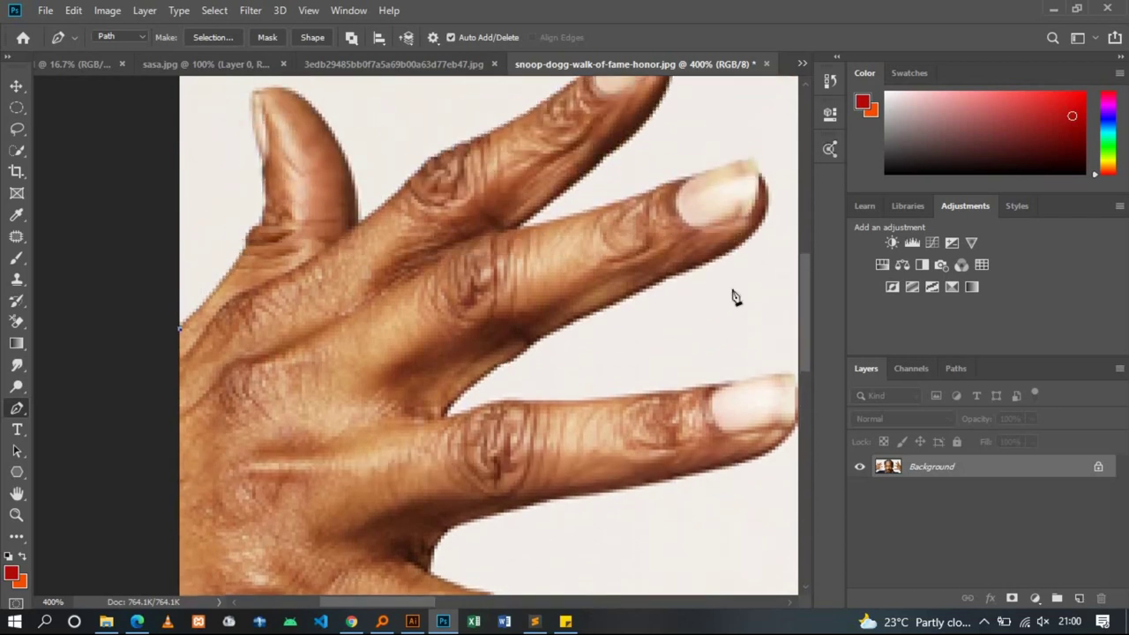
left_click_drag(250, 229, 253, 218)
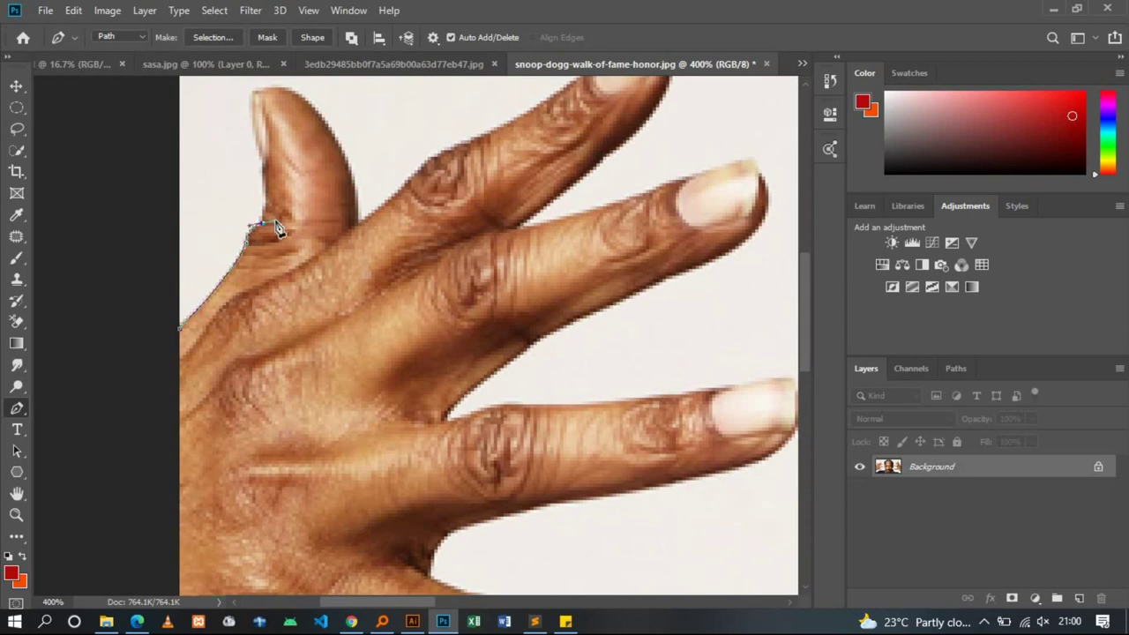
Trace curved Pen anchors up the hand's edge to the thumb tip
left_click(262, 158)
left_click_drag(260, 148, 245, 128)
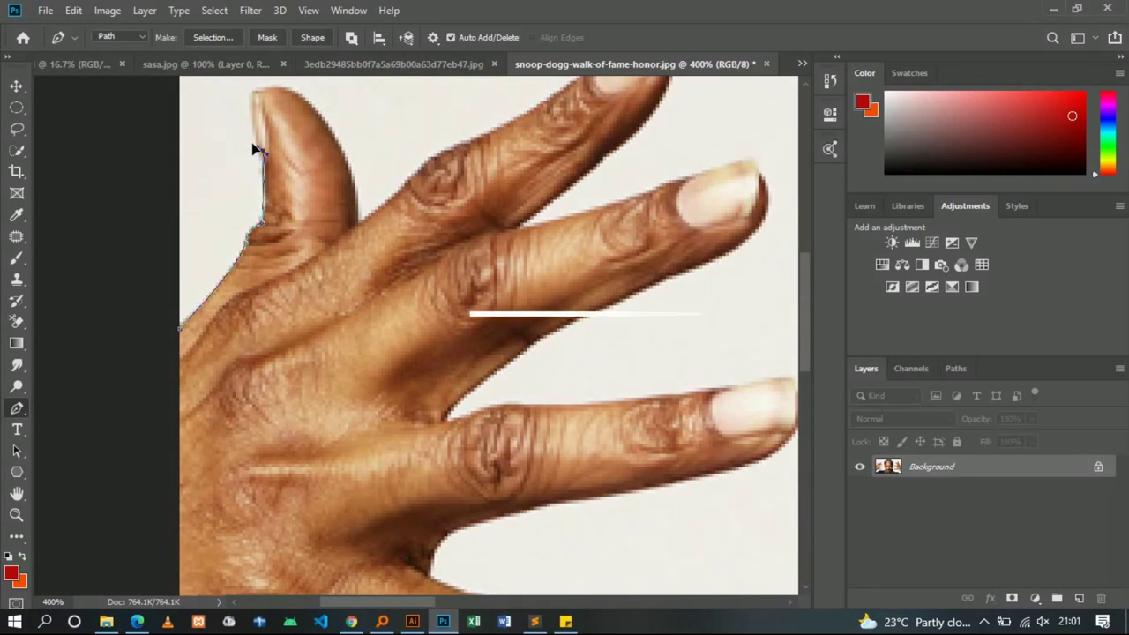
left_click_drag(246, 127, 247, 115)
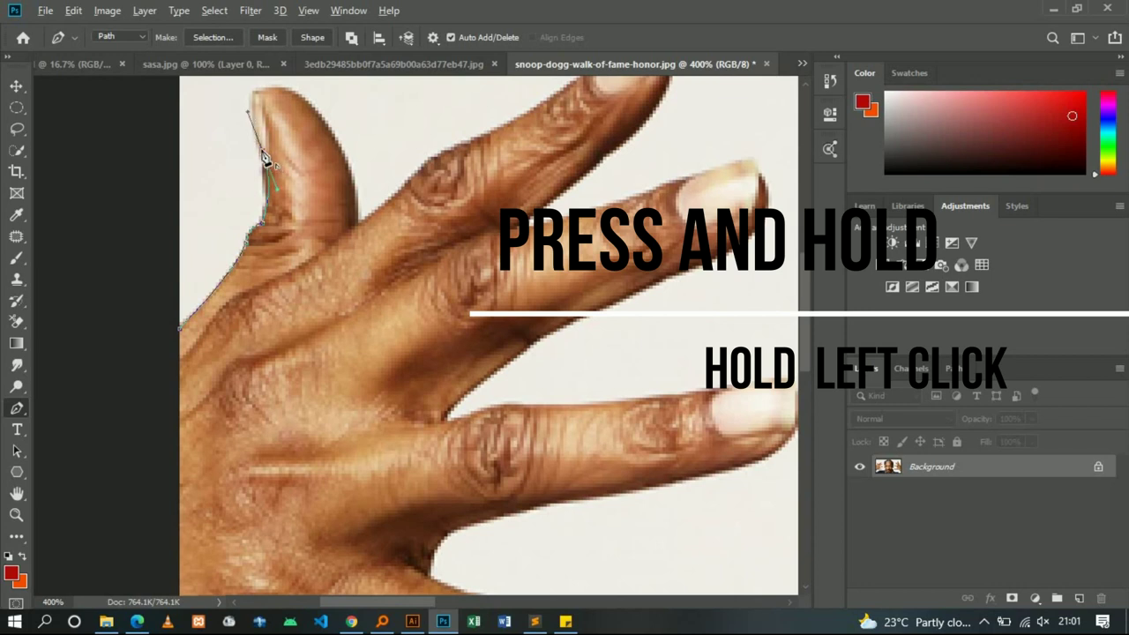
left_click(262, 153)
left_click_drag(256, 91, 266, 85)
left_click(257, 91)
Continue the curved path down the thumb's other edge and around the finger
left_click_drag(337, 145, 371, 202)
left_click(339, 146, "alt")
left_click_drag(347, 239, 369, 228)
left_click(356, 220)
mouse_move(275, 277)
left_mouse_down()
mouse_move(236, 298)
mouse_move(184, 366)
left_mouse_up()
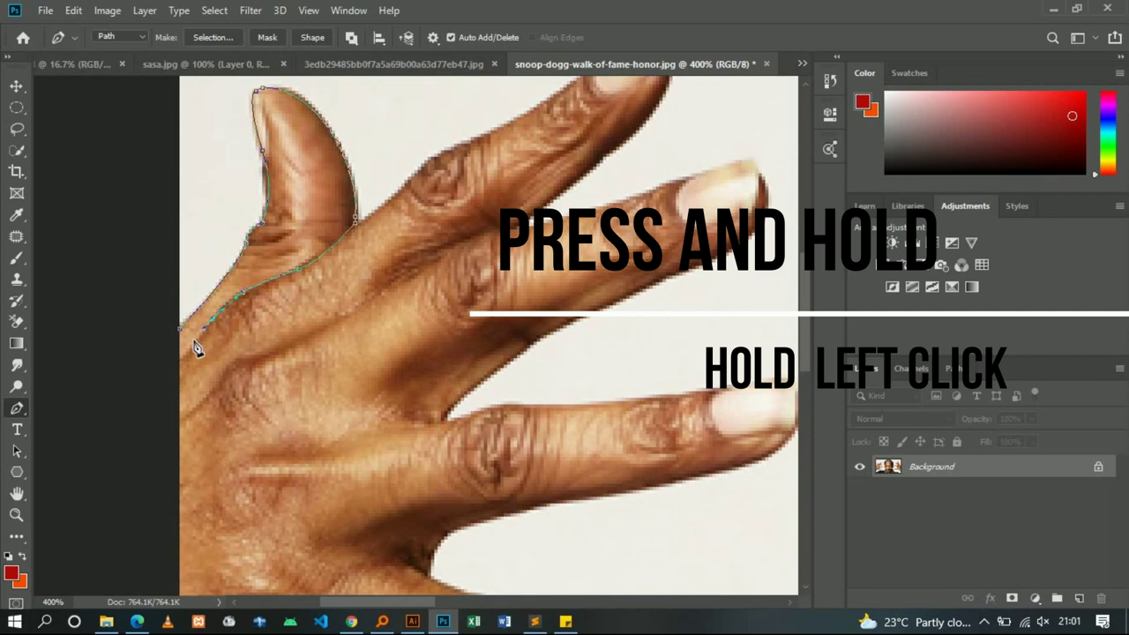
left_click_drag(184, 365, 182, 333)
right_click(311, 194)
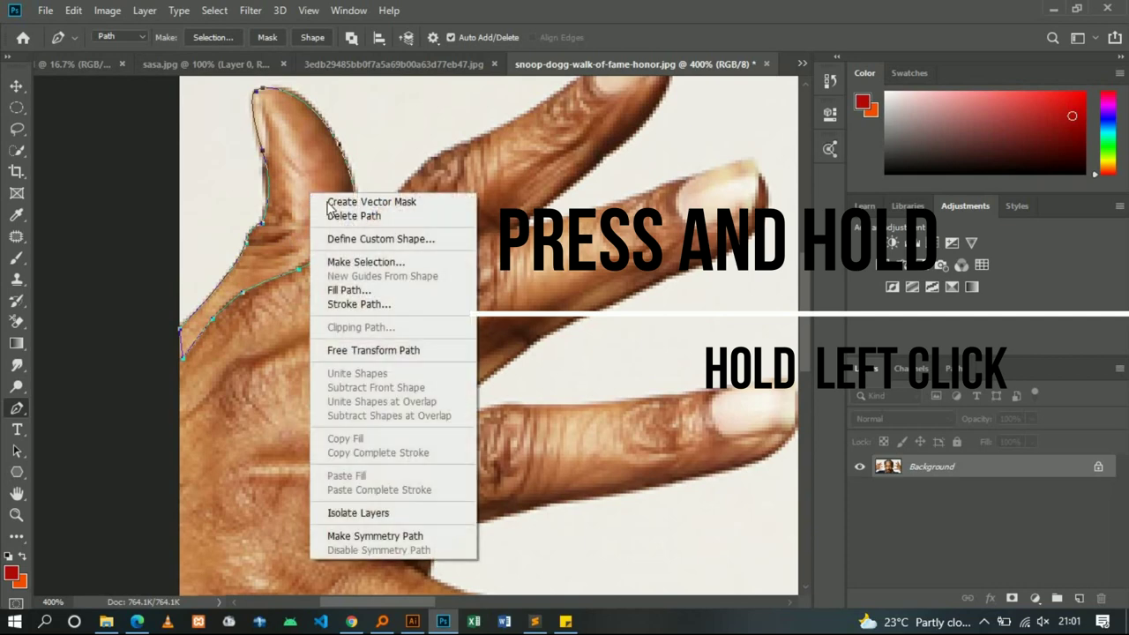
Turn the thumb path into a selection, test moving it, then undo the move
left_click(411, 261)
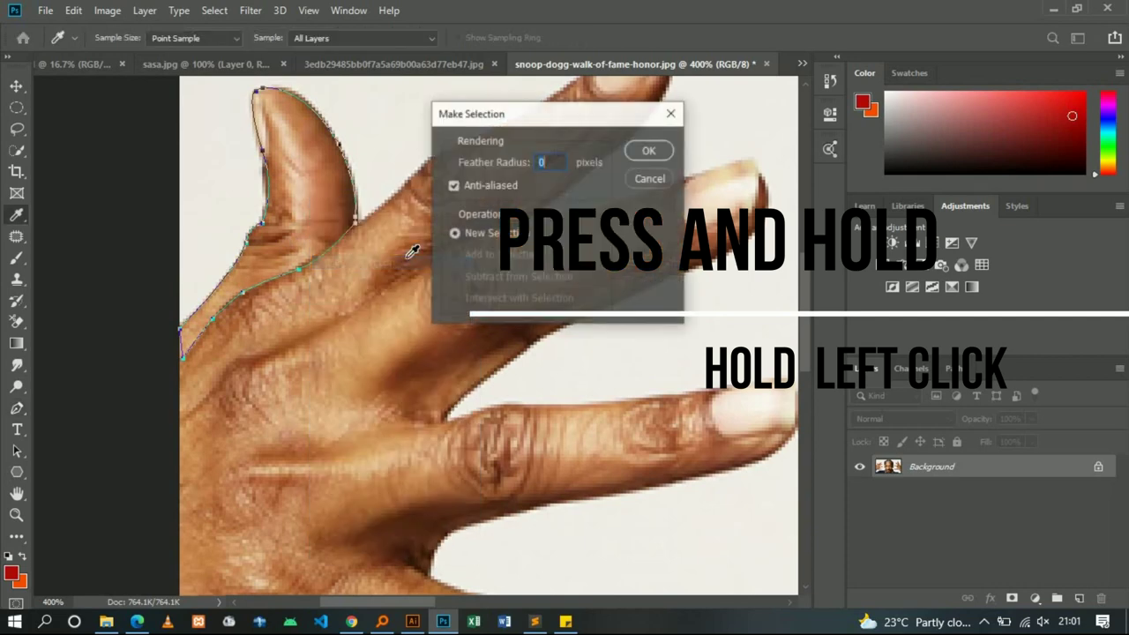
left_click(652, 153)
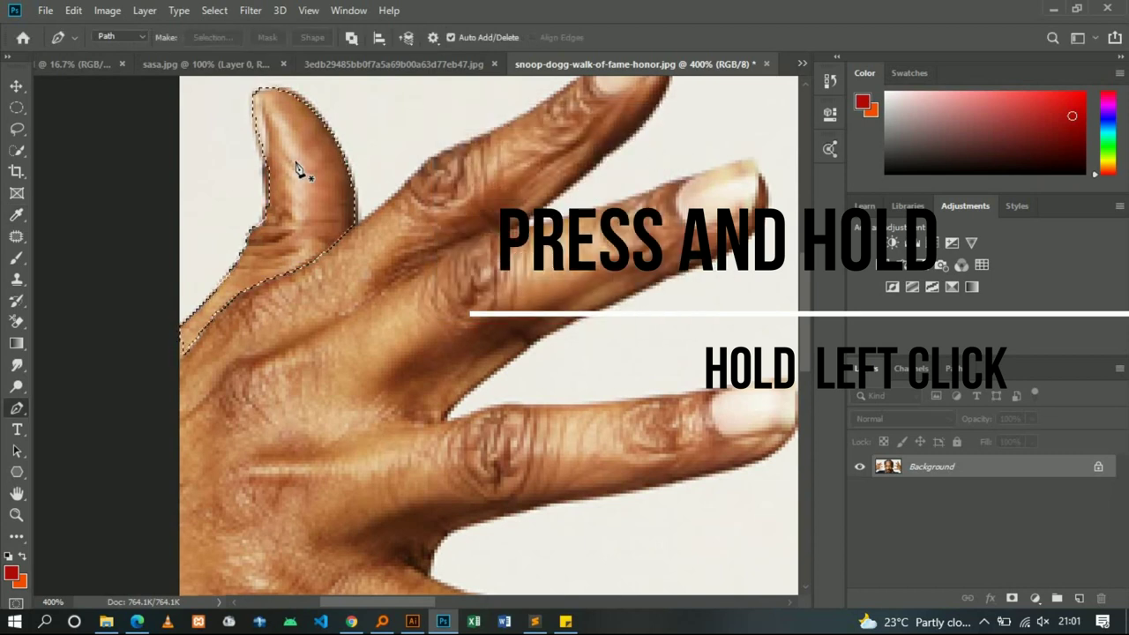
left_click(16, 86)
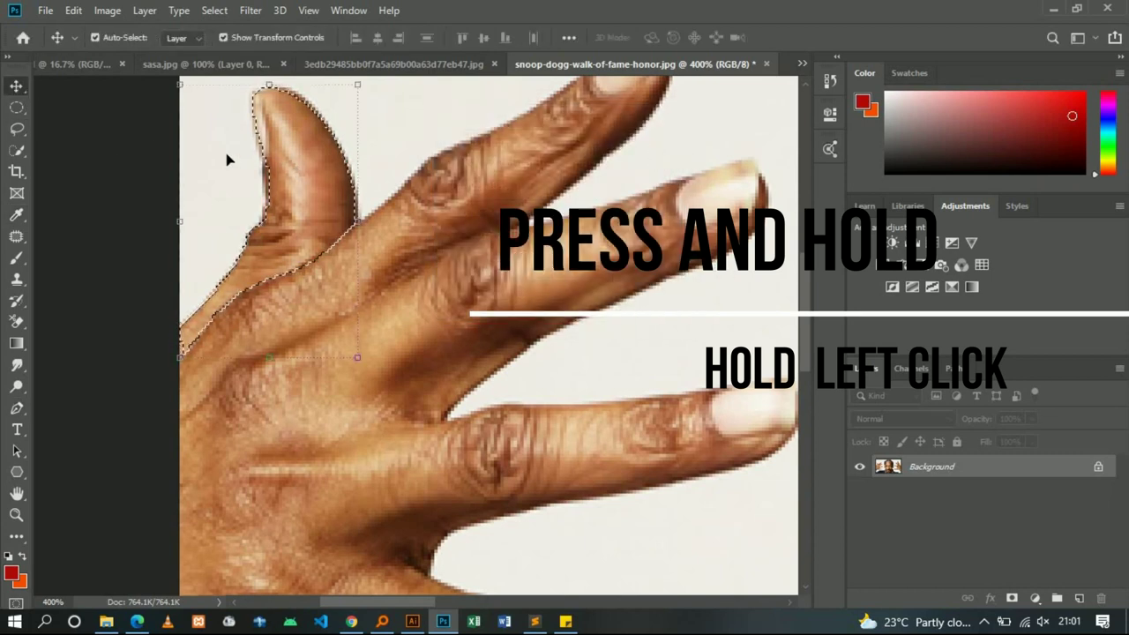
mouse_move(405, 183)
left_mouse_down()
mouse_move(673, 280)
mouse_move(610, 282)
left_mouse_up()
key("ctrl+z")
Drag the thumb selection into the portrait document as Layer 2, then deselect on the hand photo
mouse_move(296, 180)
left_mouse_down()
mouse_move(431, 68)
mouse_move(409, 327)
left_mouse_up()
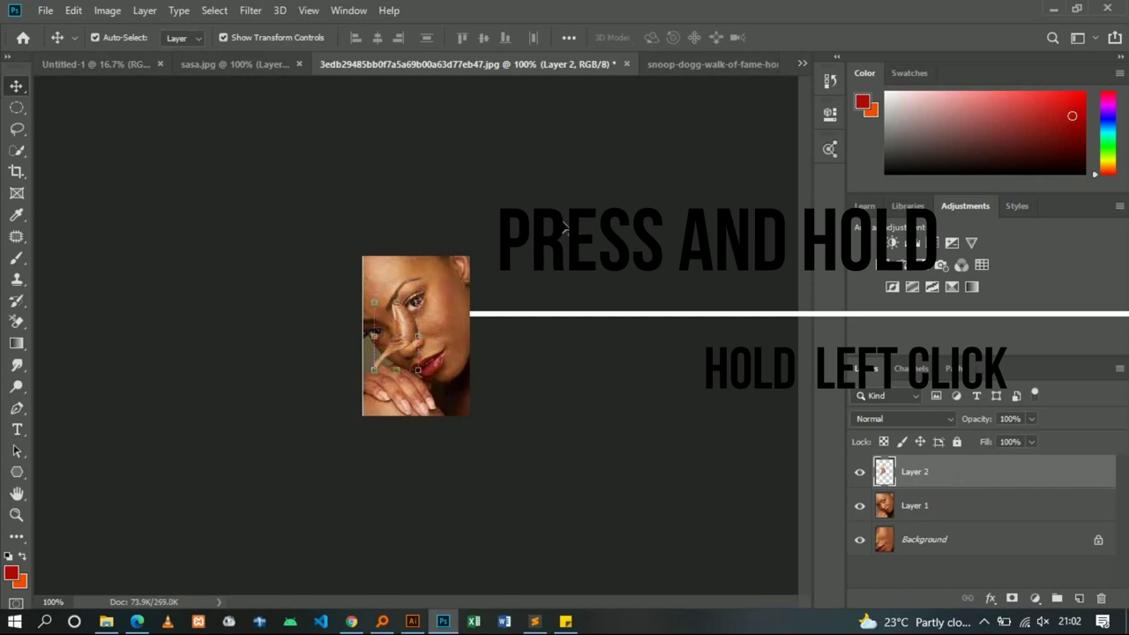
left_click(682, 64)
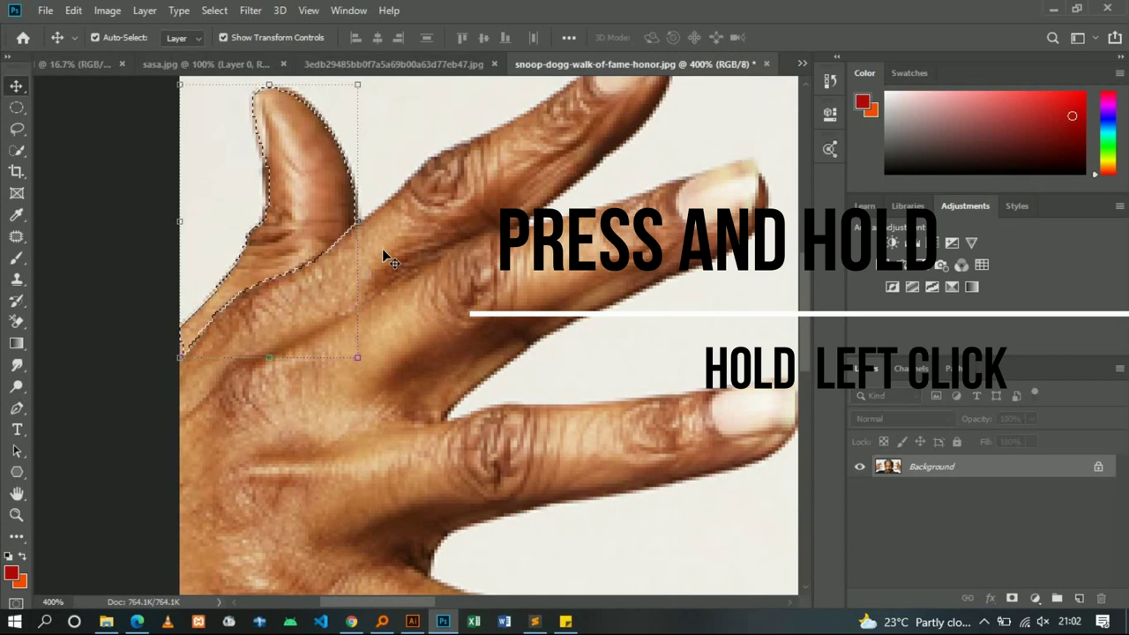
key("ctrl+d")
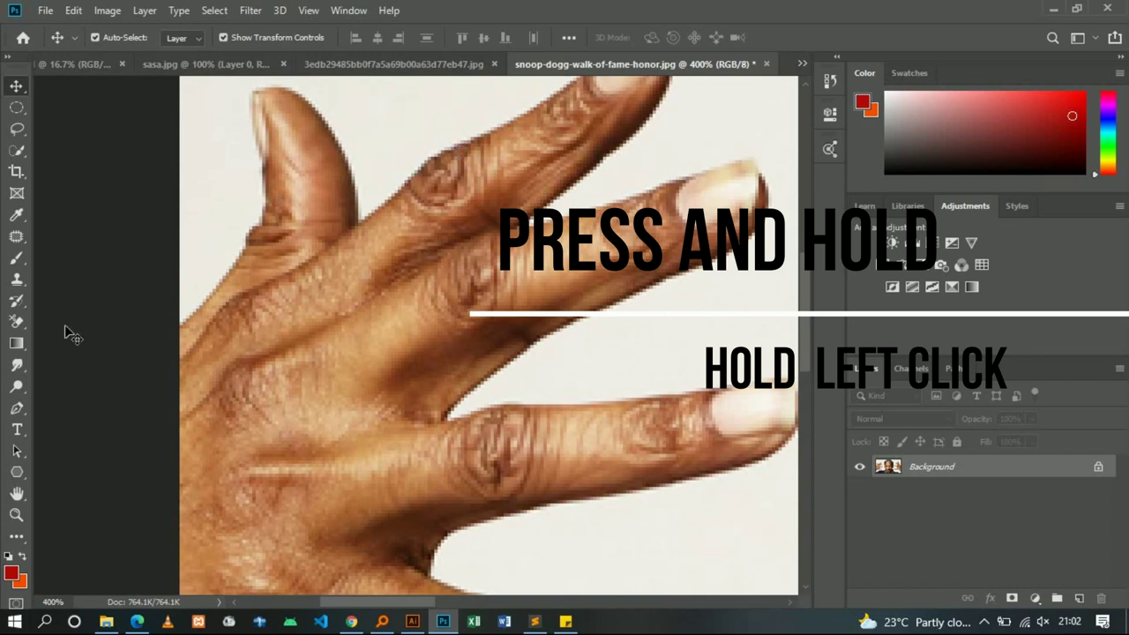
Switch the Pen tool's drawing mode from Path to Shape
left_click(16, 408)
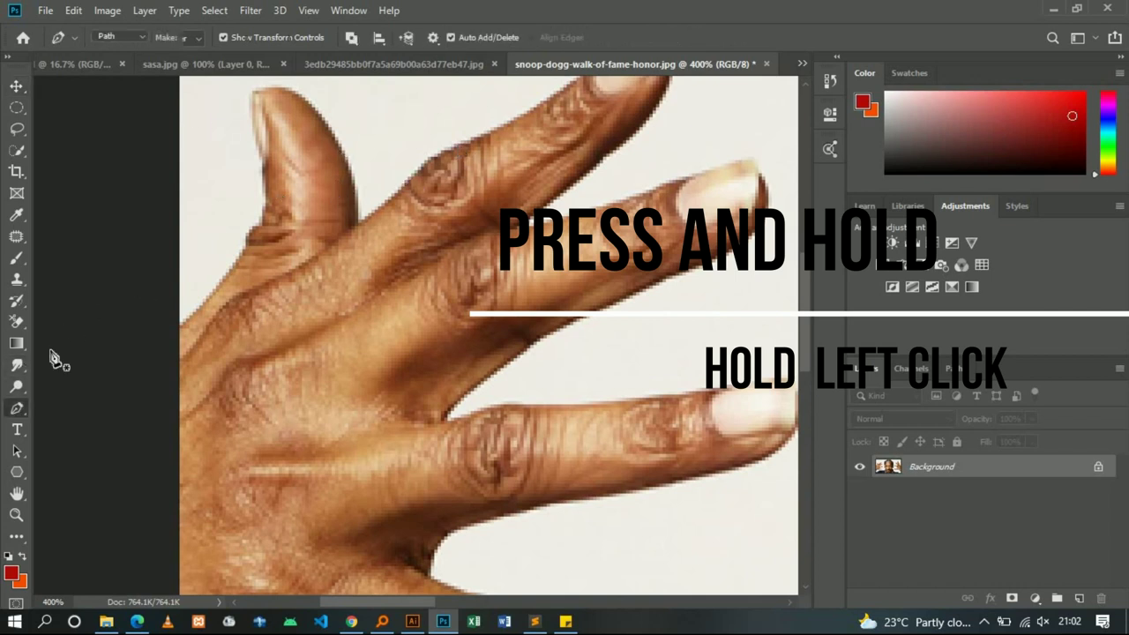
left_click(109, 38)
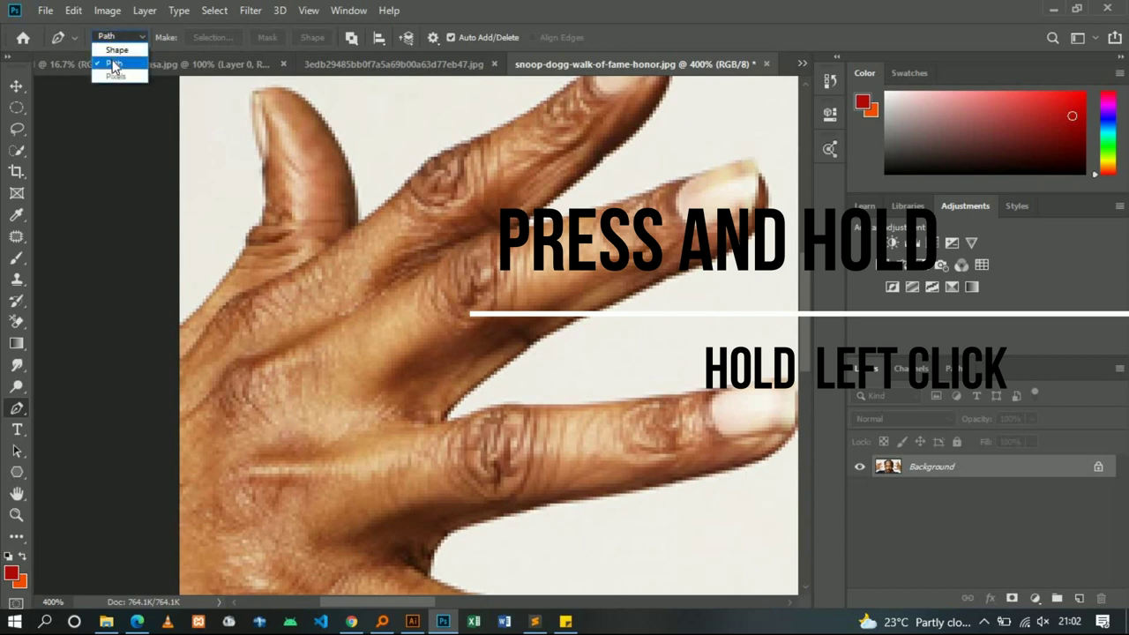
left_click(113, 64)
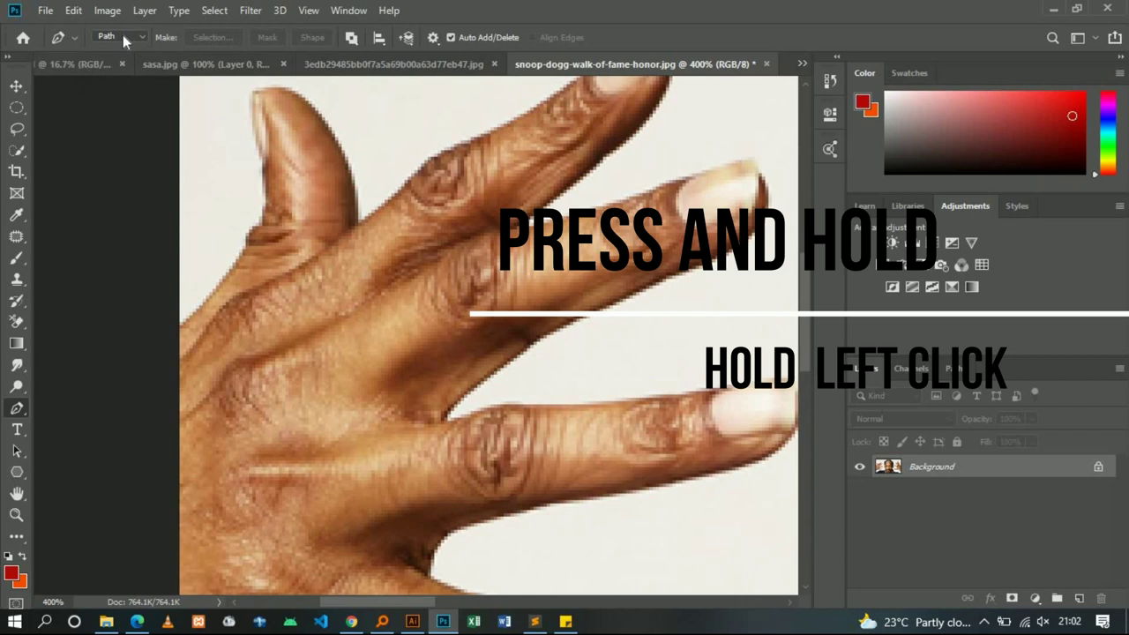
left_click(119, 37)
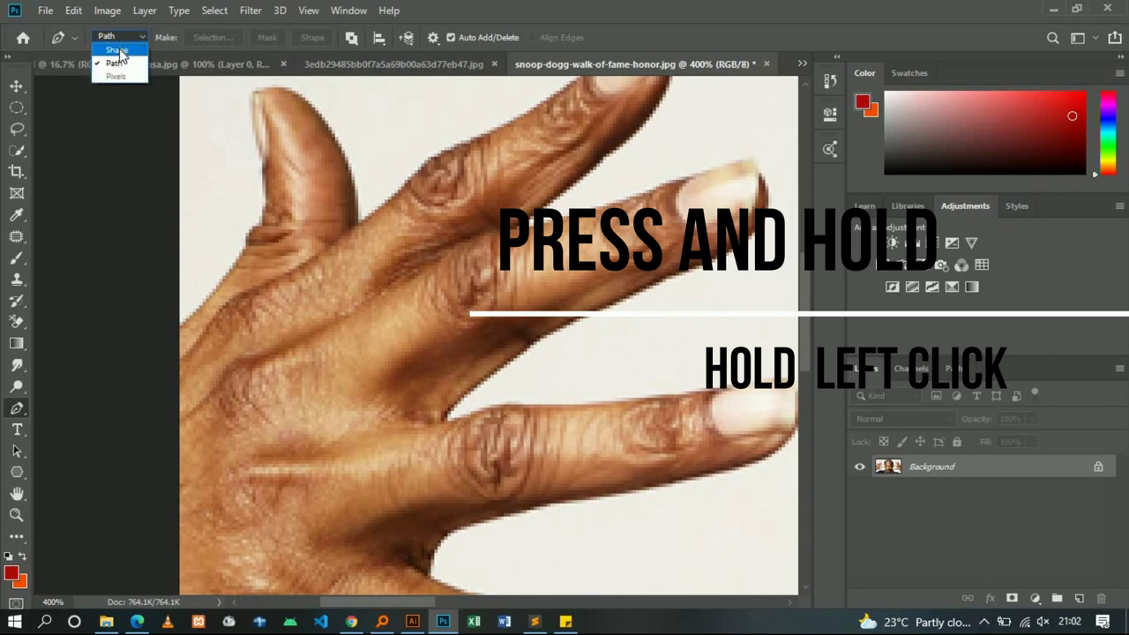
left_click(117, 50)
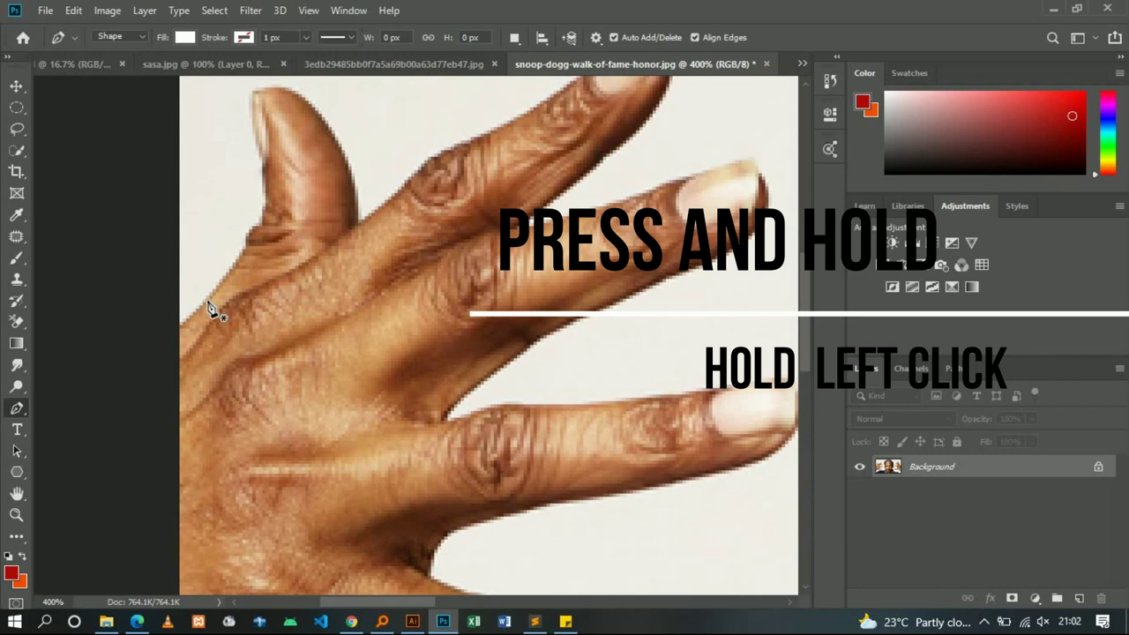
Check the Pen tool's mode options and keep it set to Shape
left_click(123, 37)
left_click(135, 37)
left_click(115, 45)
left_click(133, 42)
left_click(124, 39)
Trace curved and corner anchor points around the thumb to build the white Shape 1
left_click(180, 325)
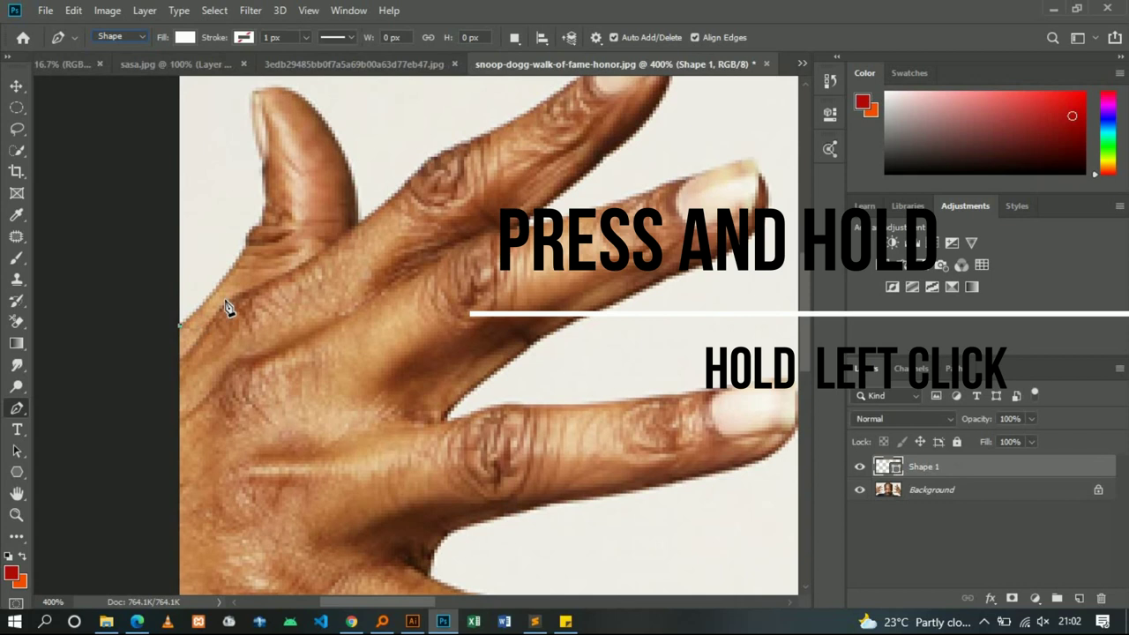
left_click_drag(245, 248, 258, 220)
left_click(245, 250, "alt")
left_click_drag(250, 234, 266, 226)
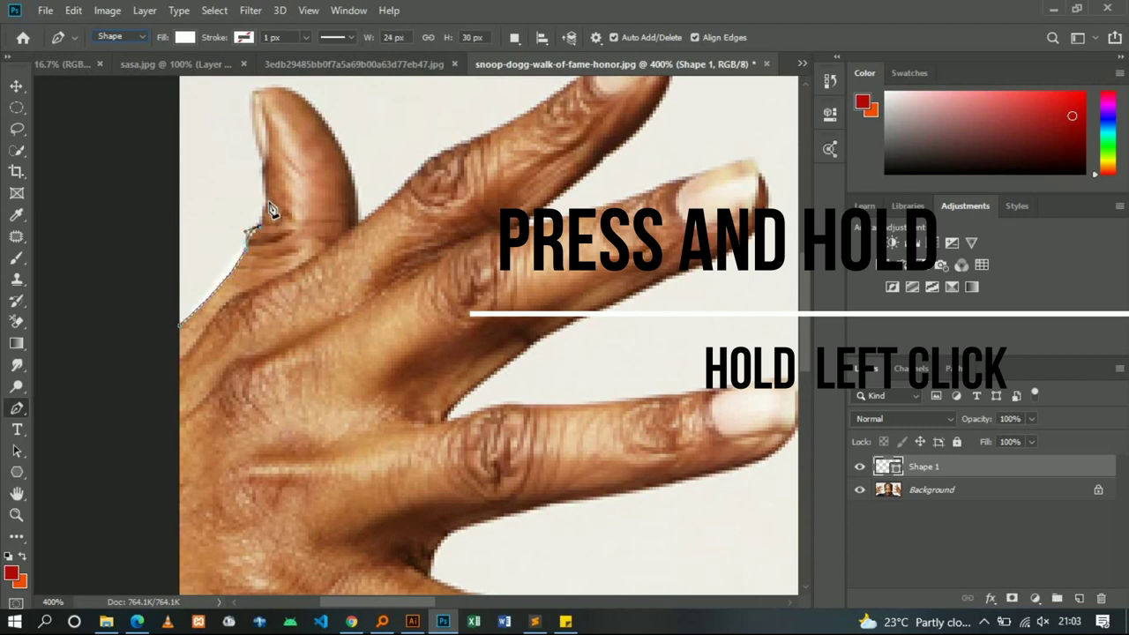
left_click(262, 156)
left_click_drag(262, 167, 251, 133)
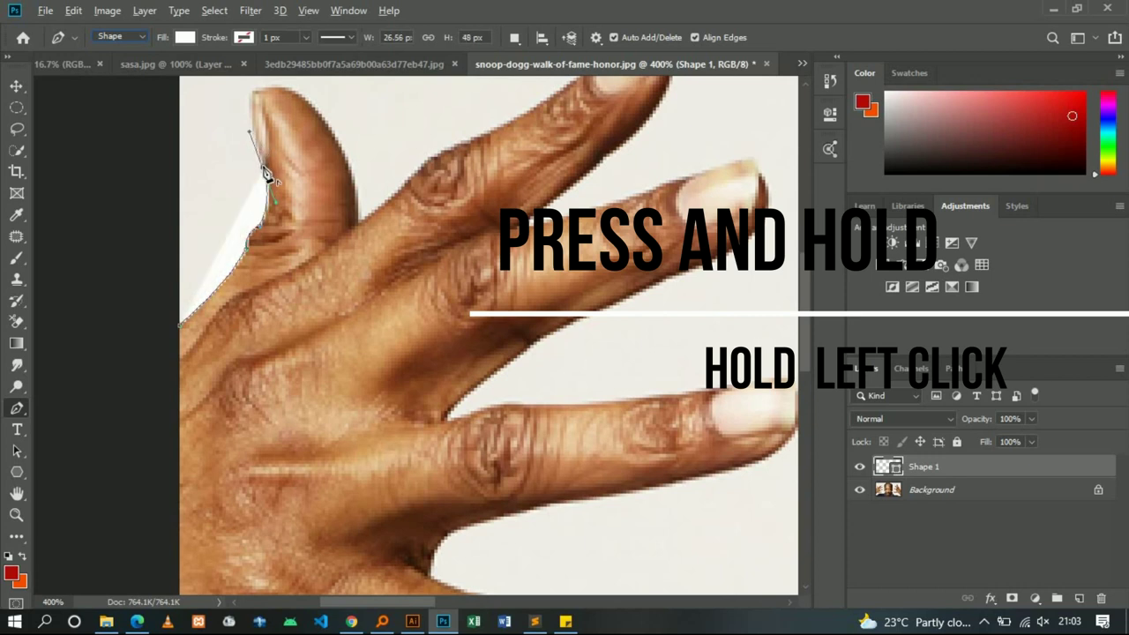
left_click_drag(256, 92, 270, 88)
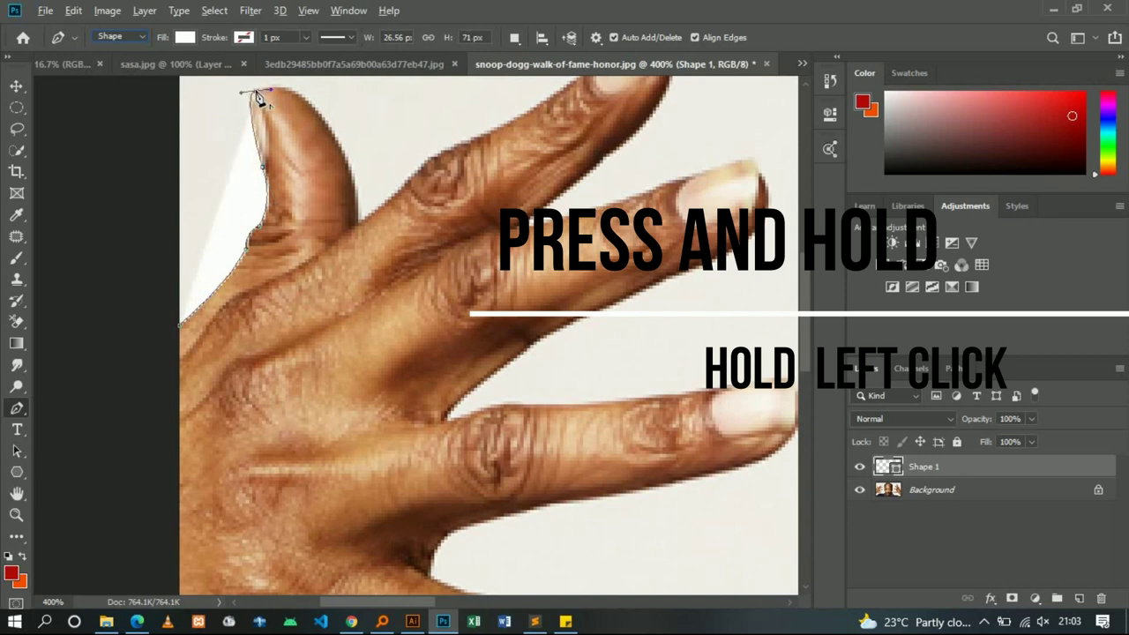
left_click_drag(332, 135, 364, 194)
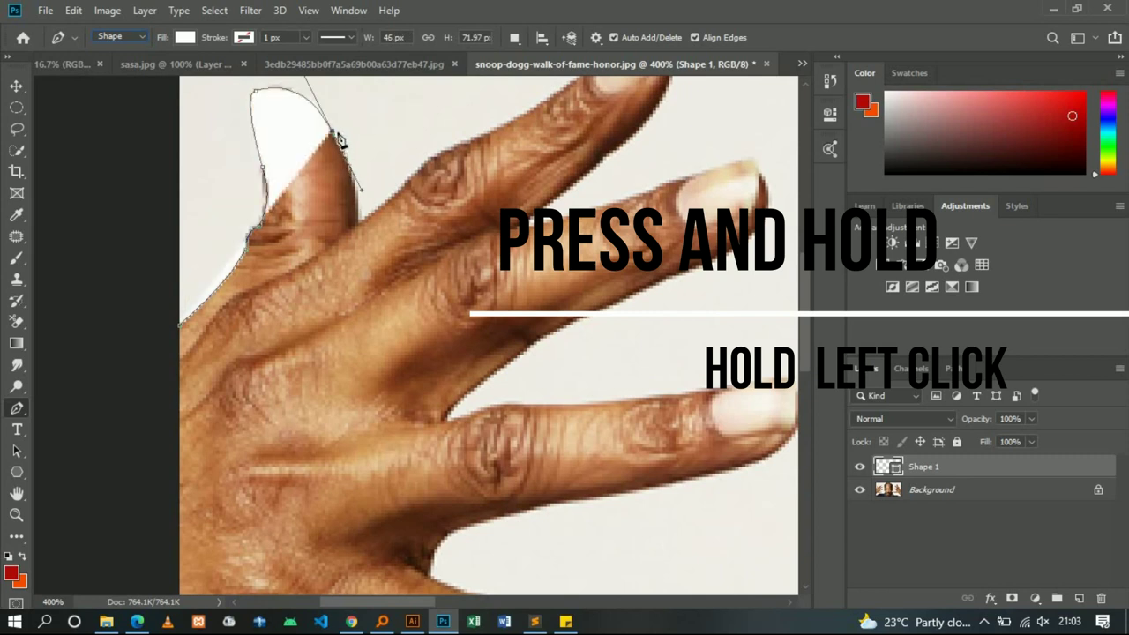
left_click(334, 135)
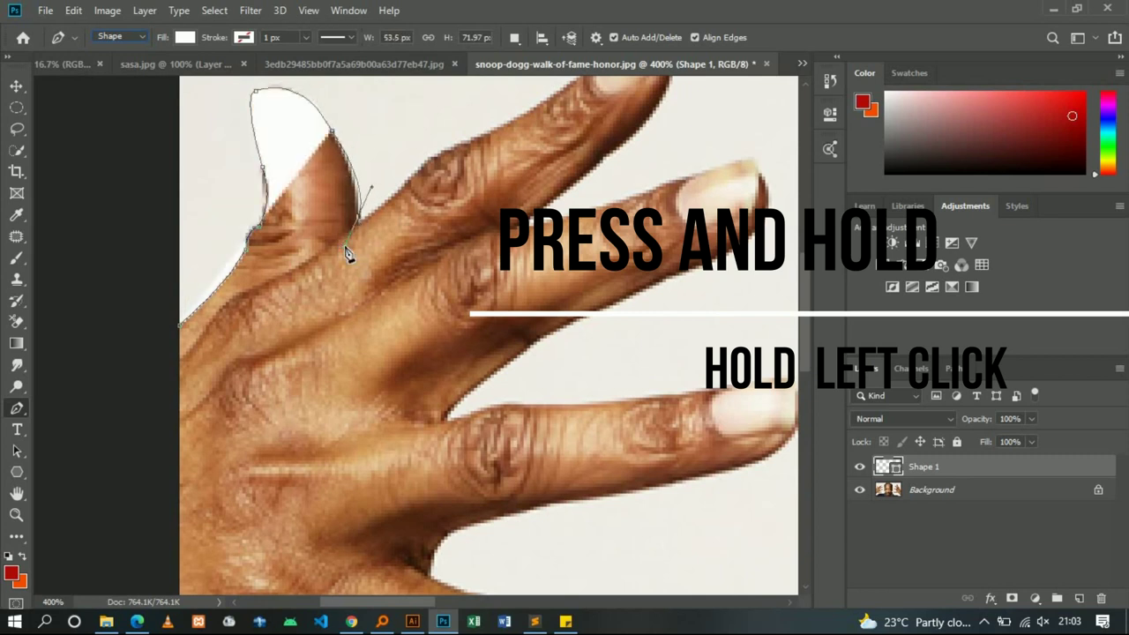
left_click_drag(358, 221, 360, 228)
left_click(359, 222)
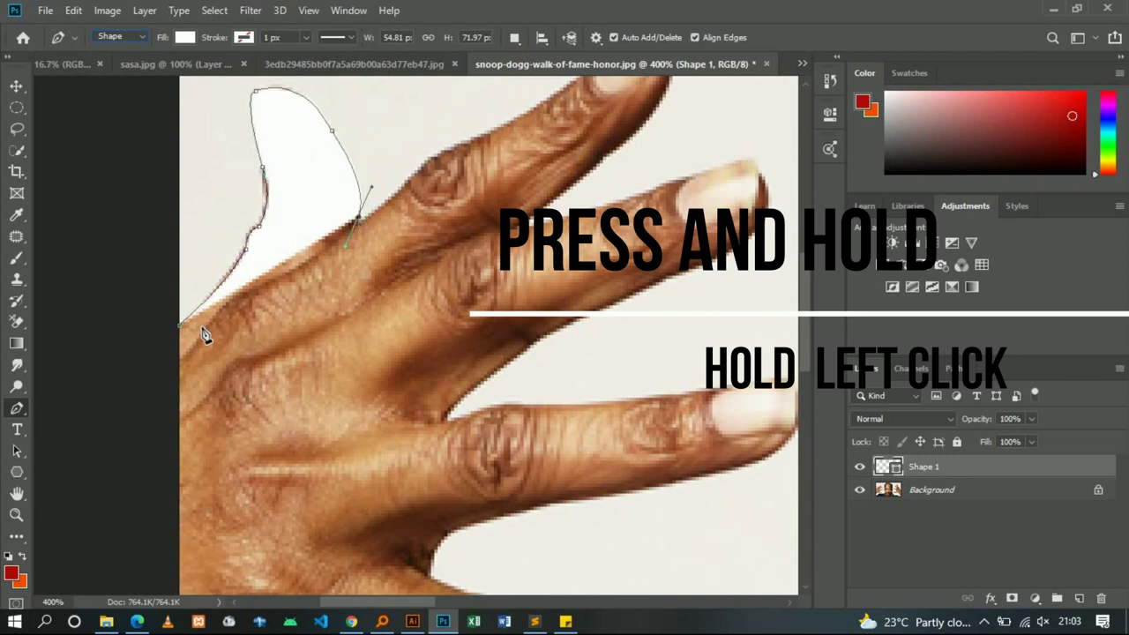
left_click_drag(181, 327, 185, 334)
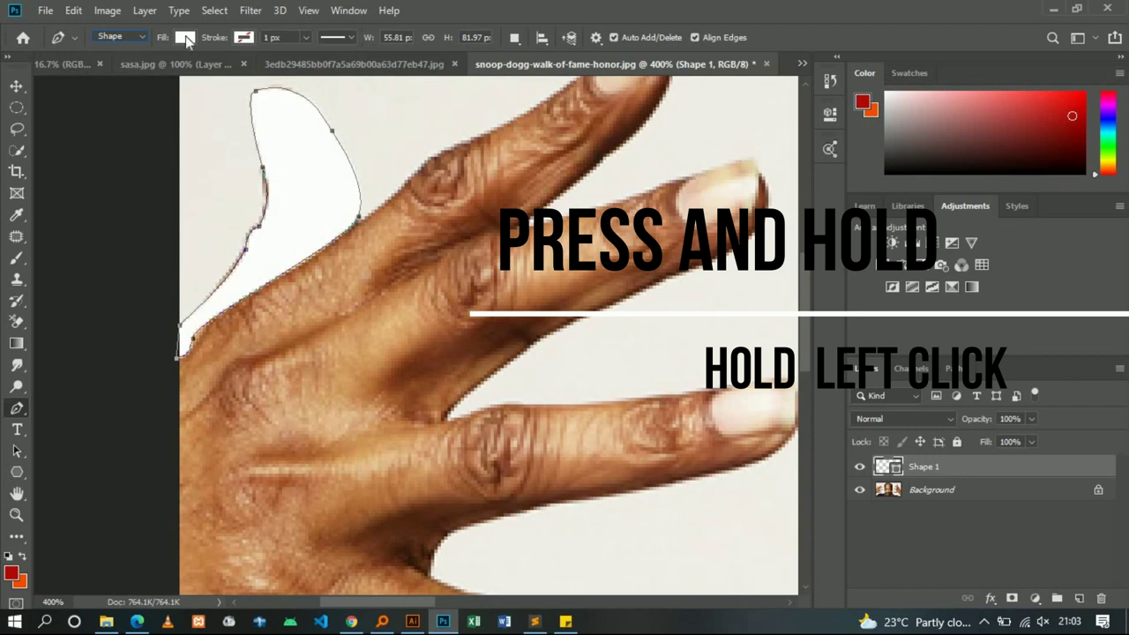
Try teal and red fills on Shape 1, then set a dark red fill
left_click(186, 37)
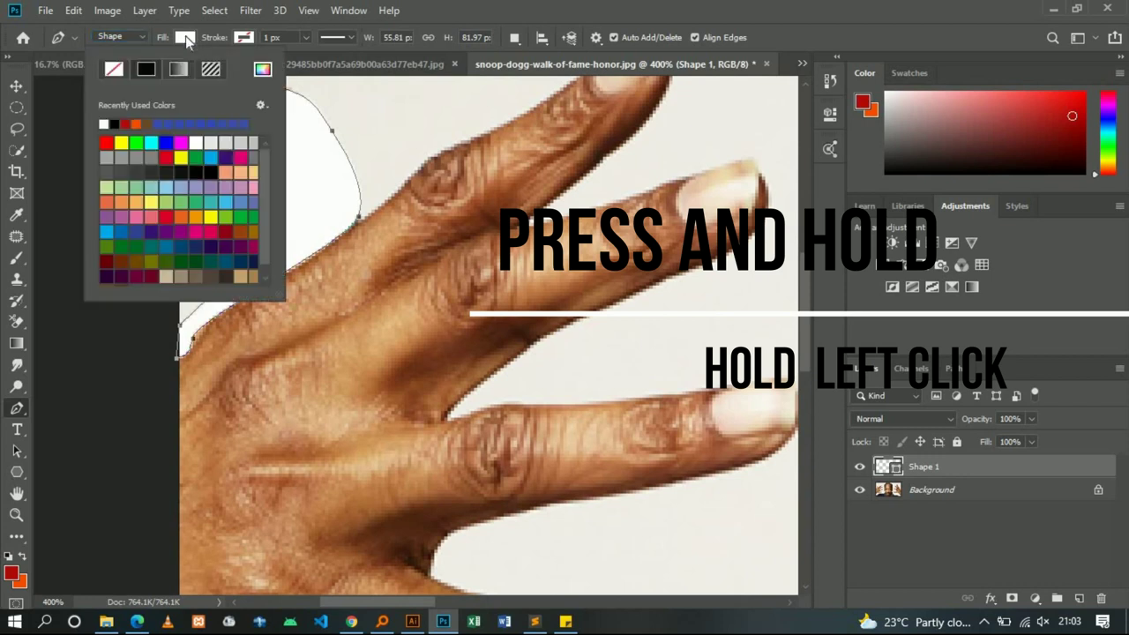
left_click(185, 37)
left_click(185, 37)
left_click(153, 188)
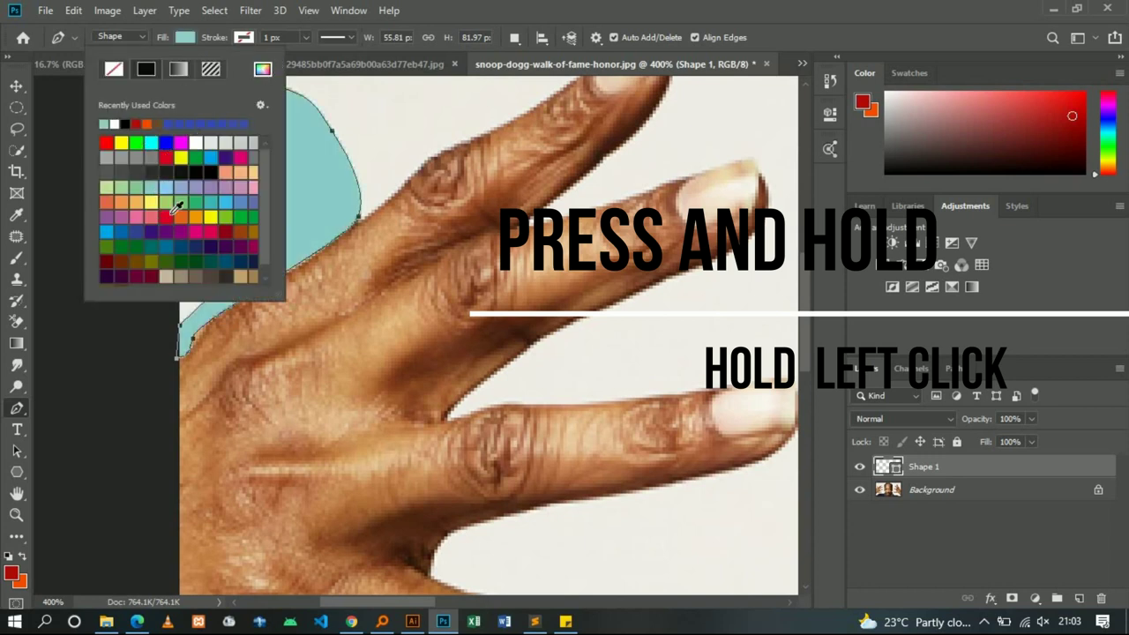
left_click(165, 215)
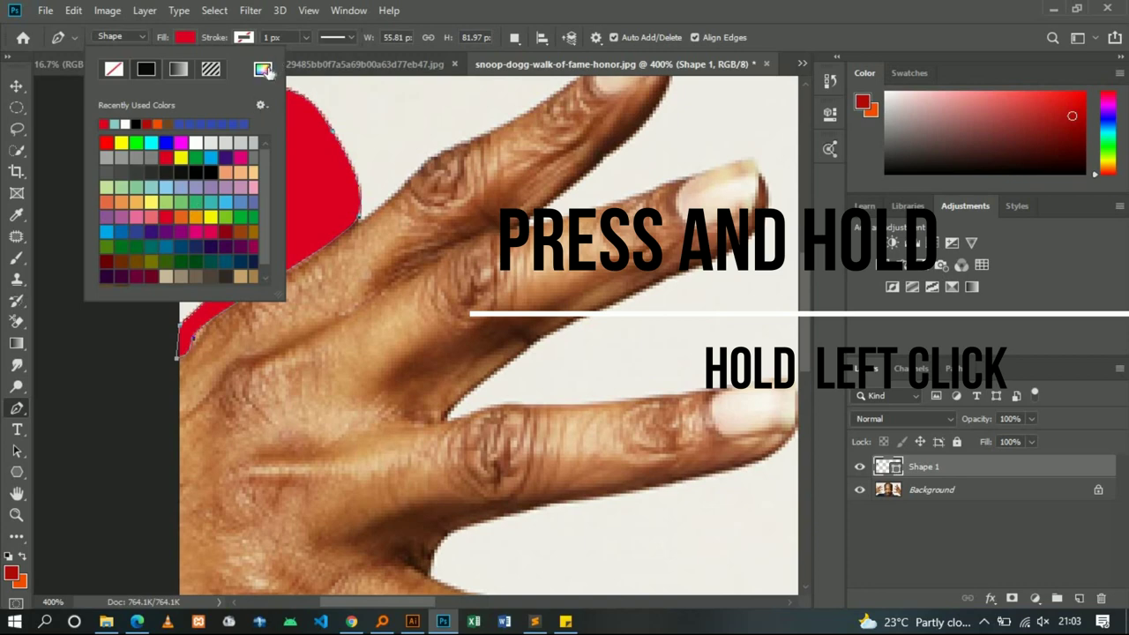
left_click(263, 69)
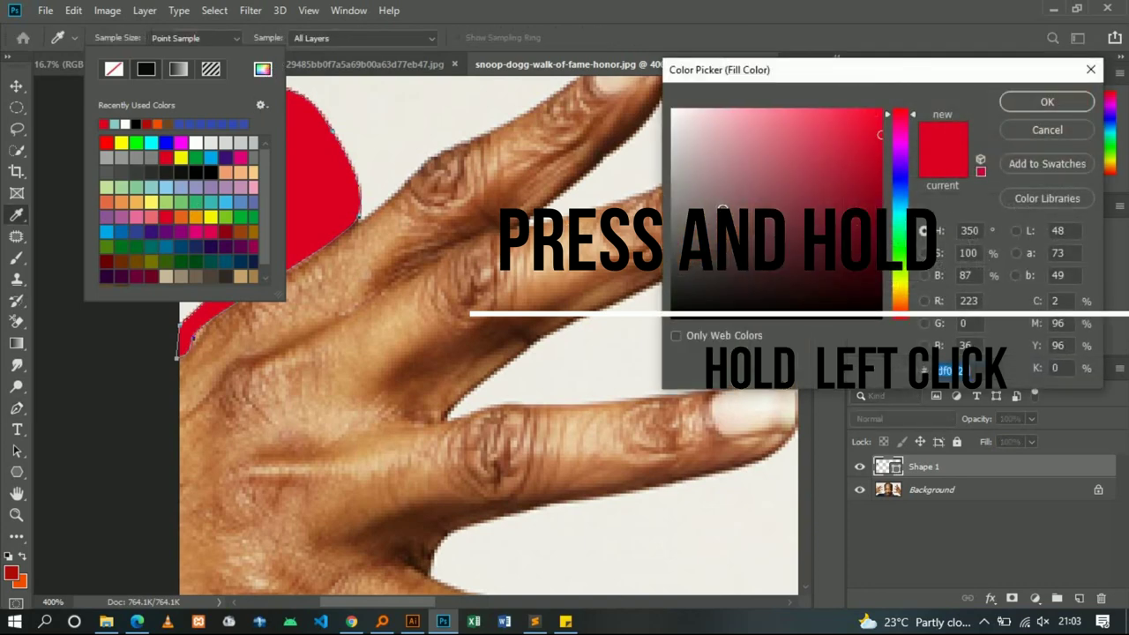
left_click_drag(721, 209, 856, 161)
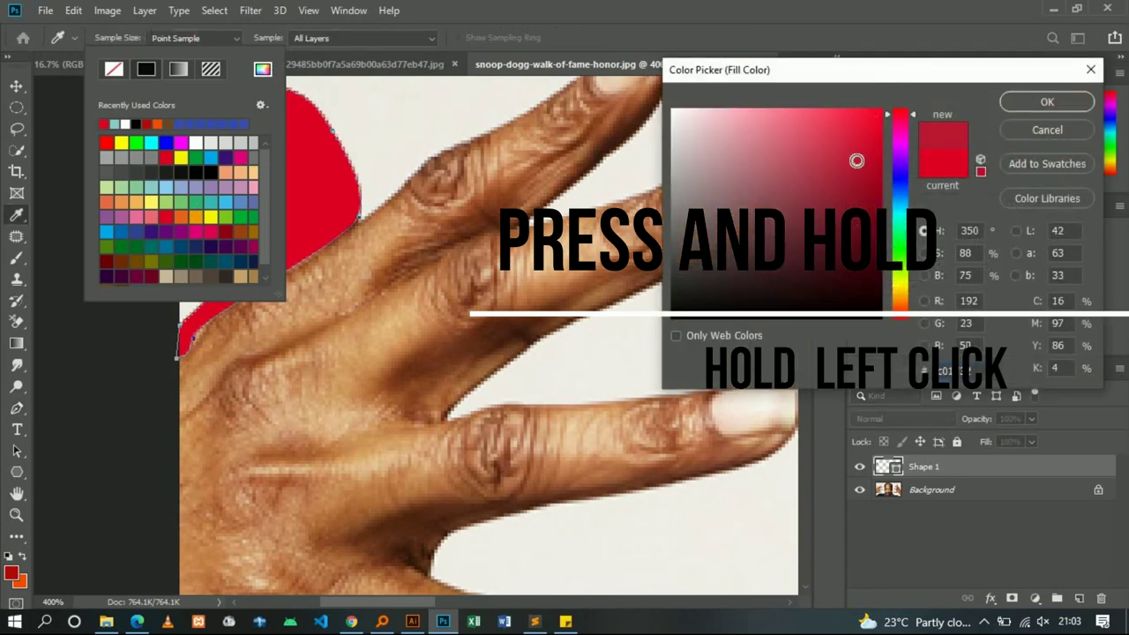
left_click_drag(856, 161, 861, 206)
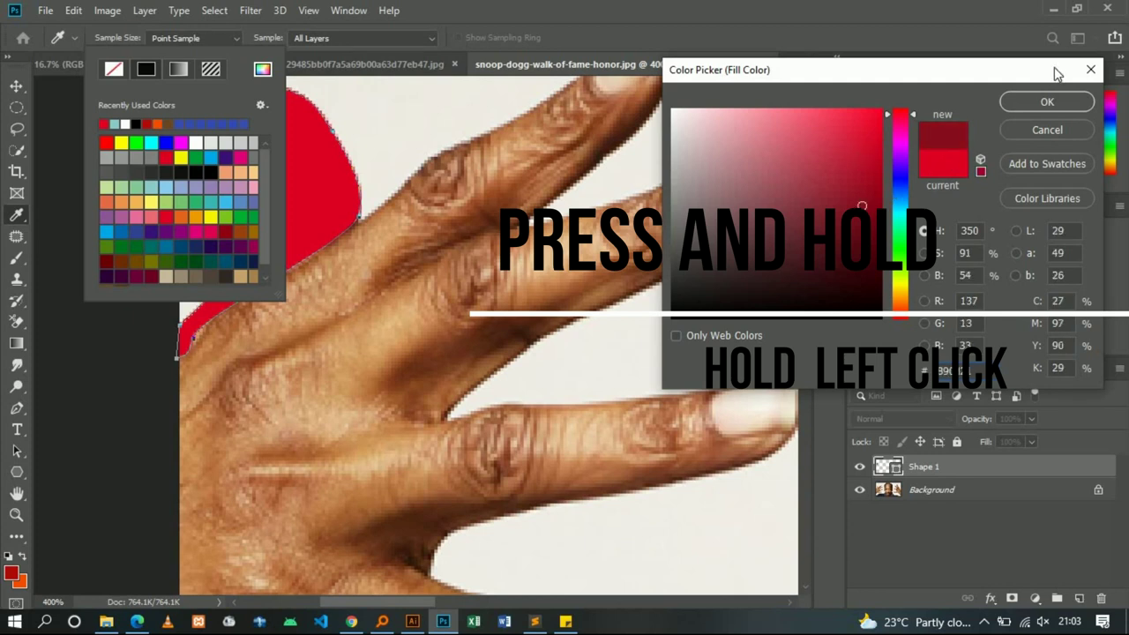
left_click(1041, 103)
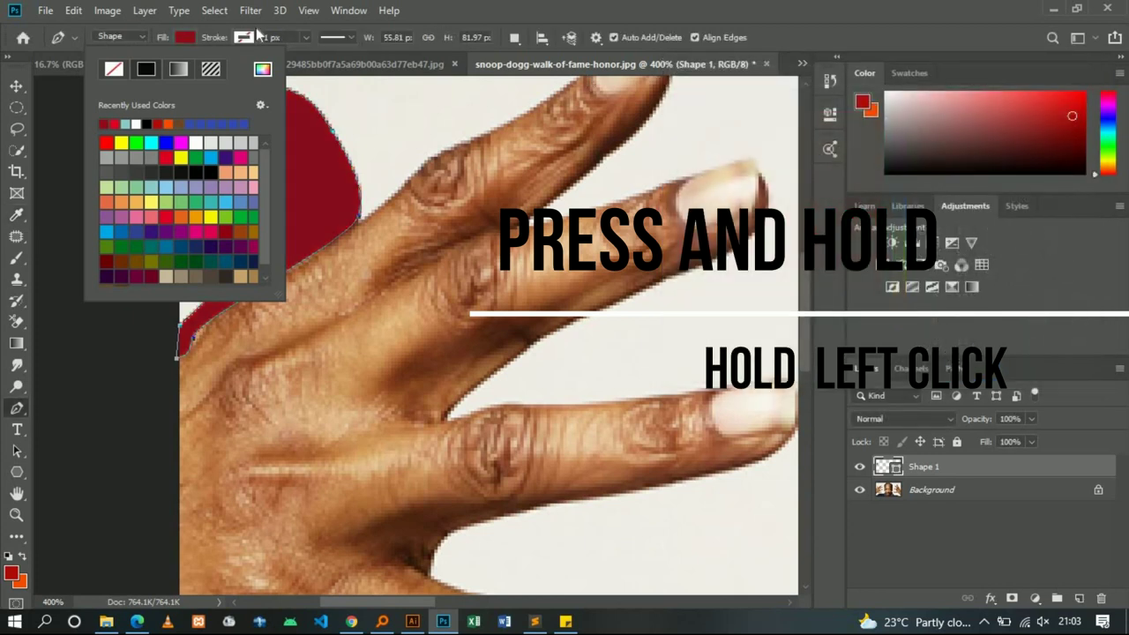
Remove Shape 1's fill and give its outline a black stroke
left_click(184, 39)
left_click(113, 71)
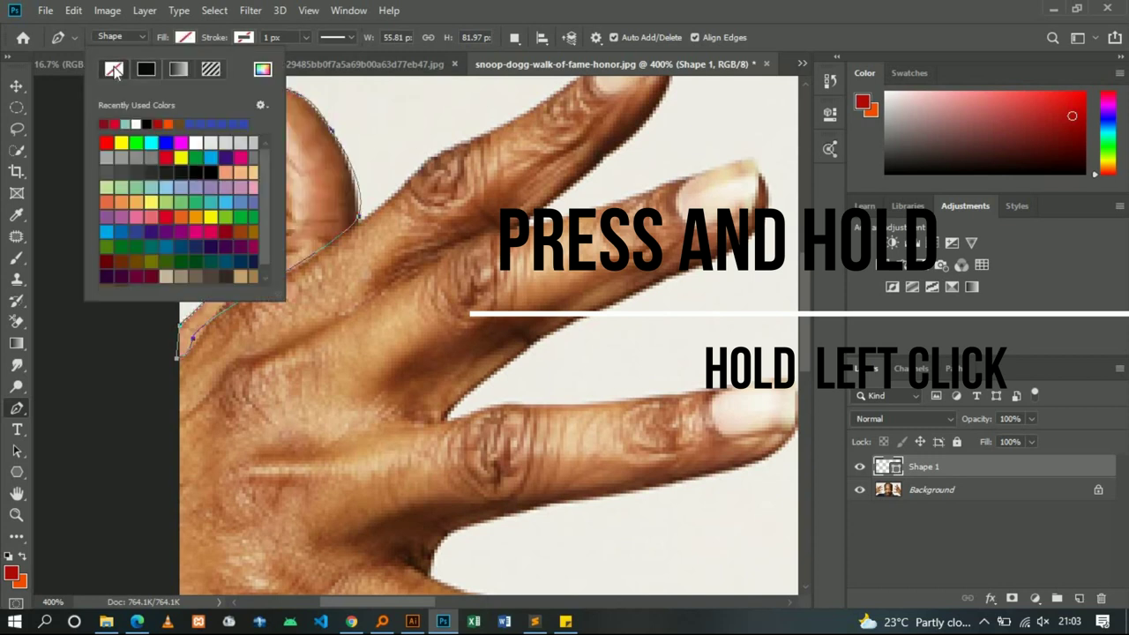
left_click(244, 37)
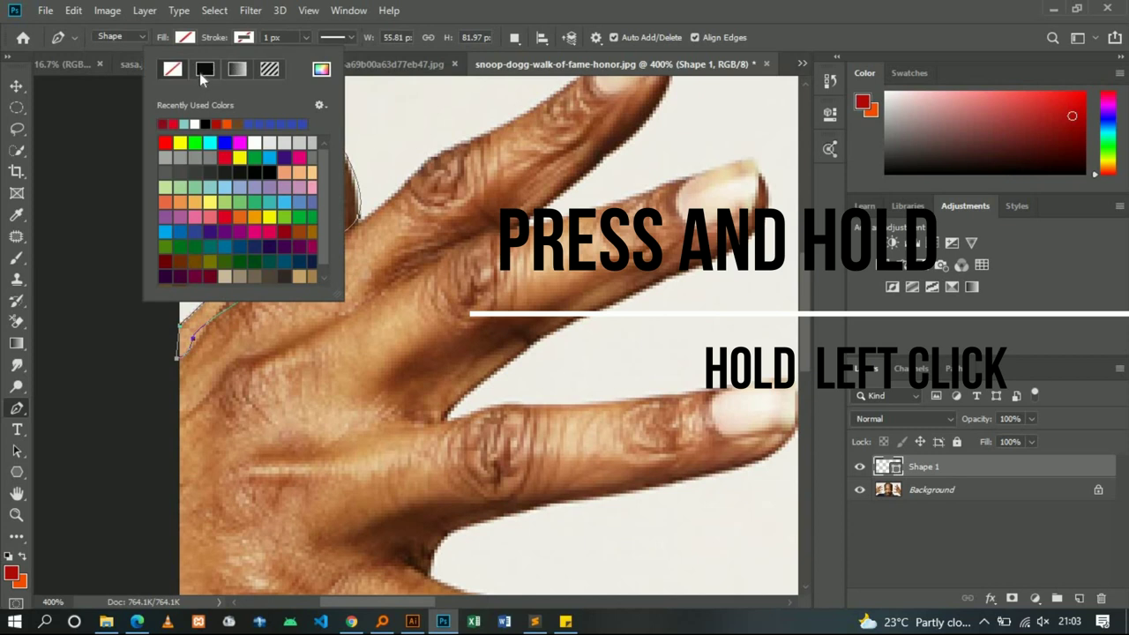
left_click(201, 71)
left_click(239, 39)
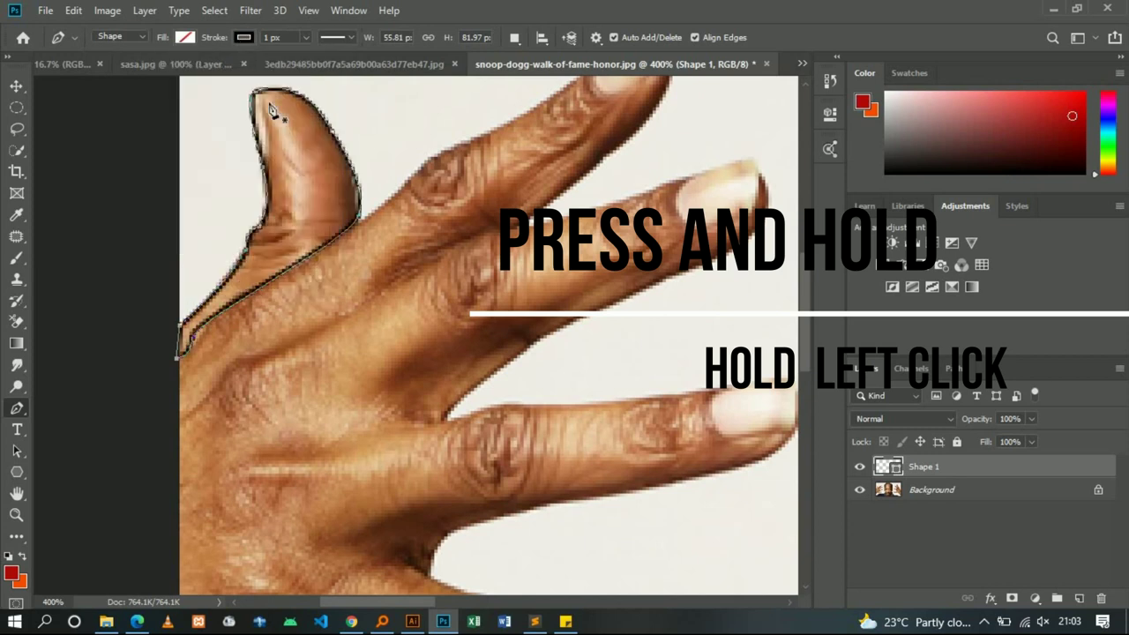
Adjust the stroke width, trying 2, 8 and then 6 px
left_click(17, 85)
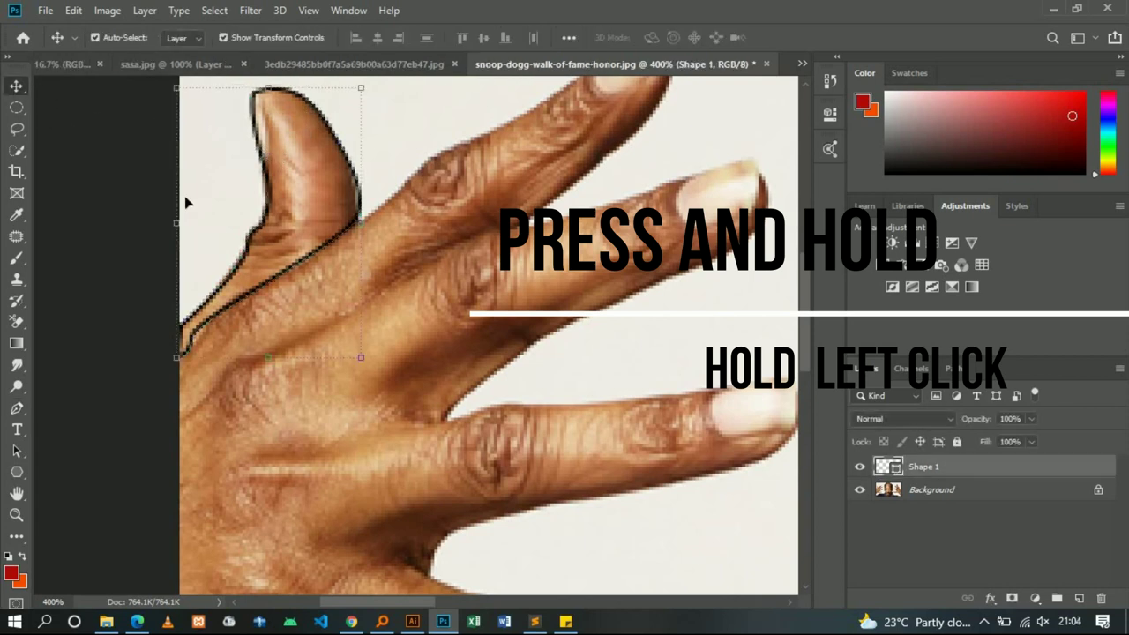
left_click(17, 409)
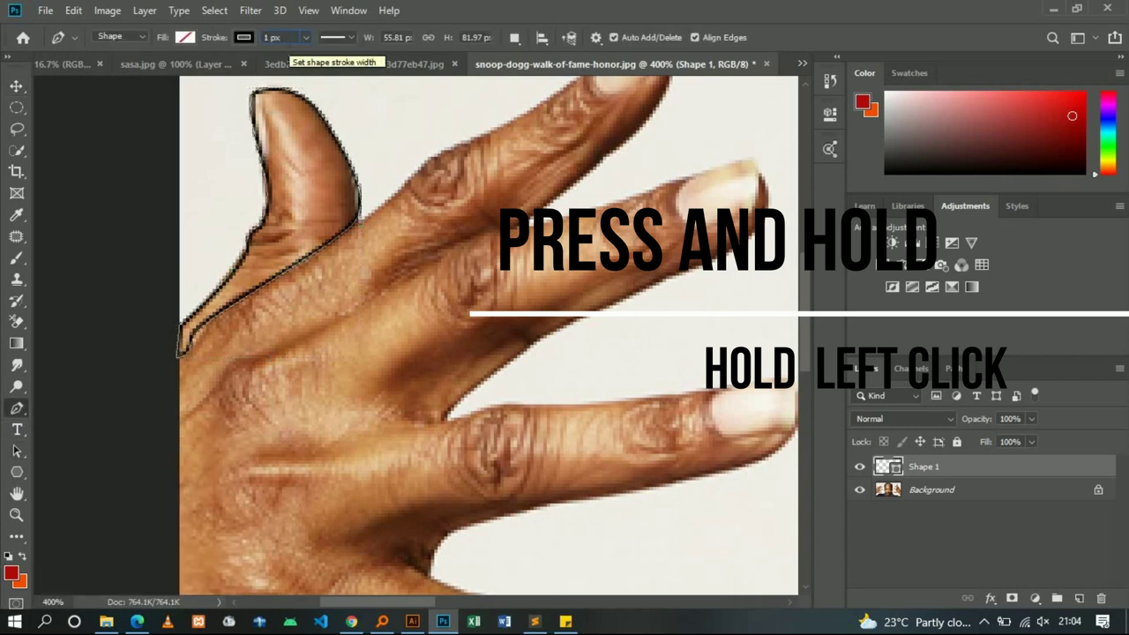
key("Up")
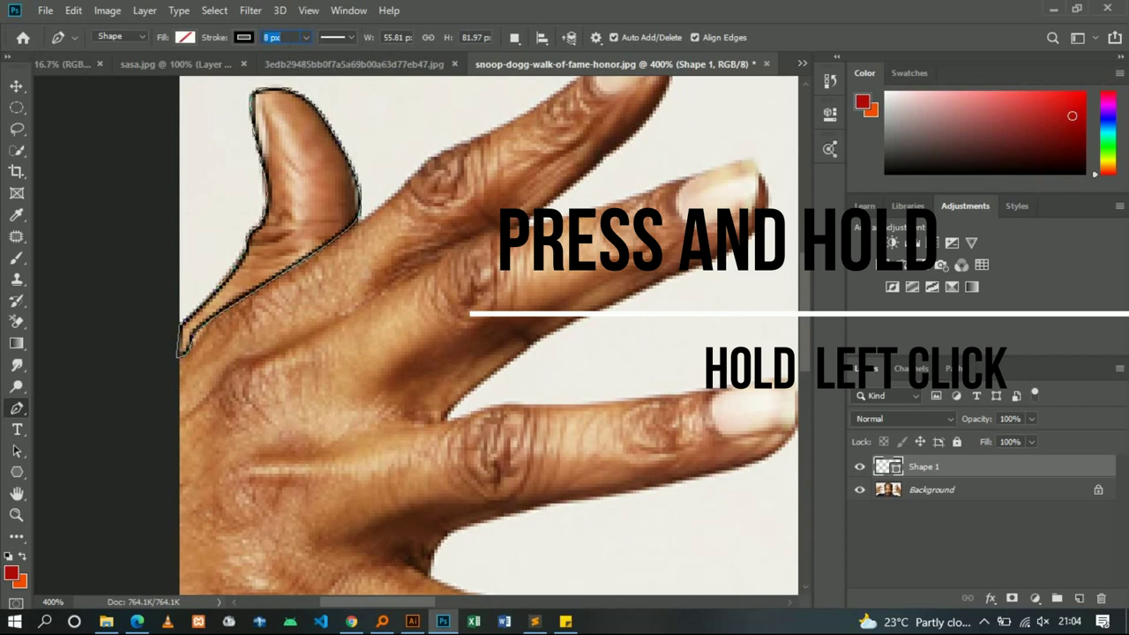
key("Return")
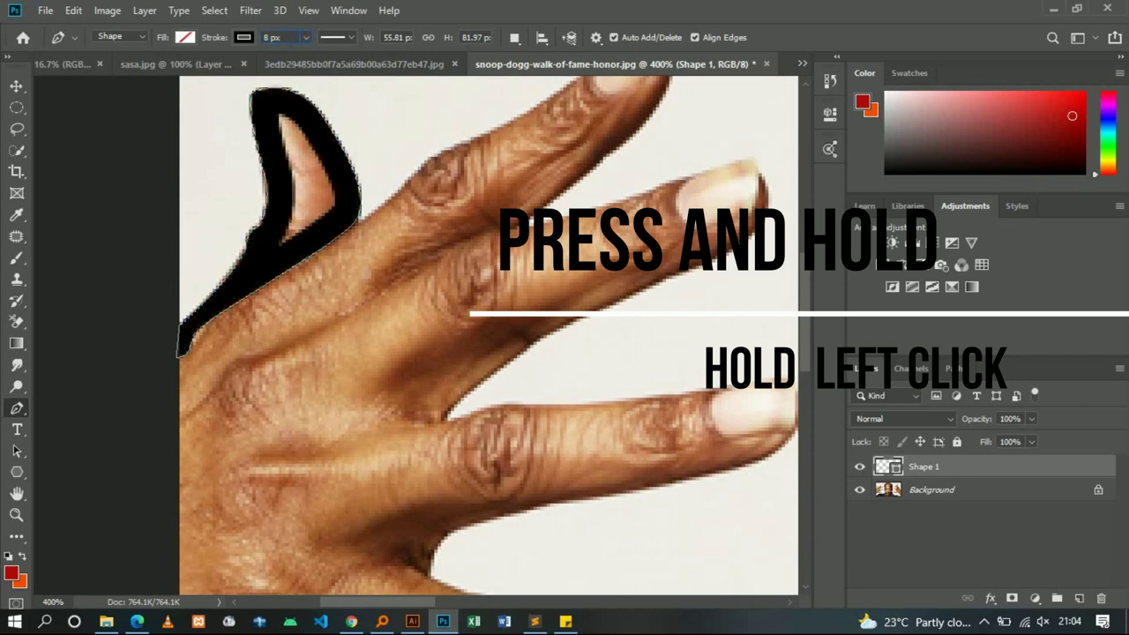
type("6")
key("Return")
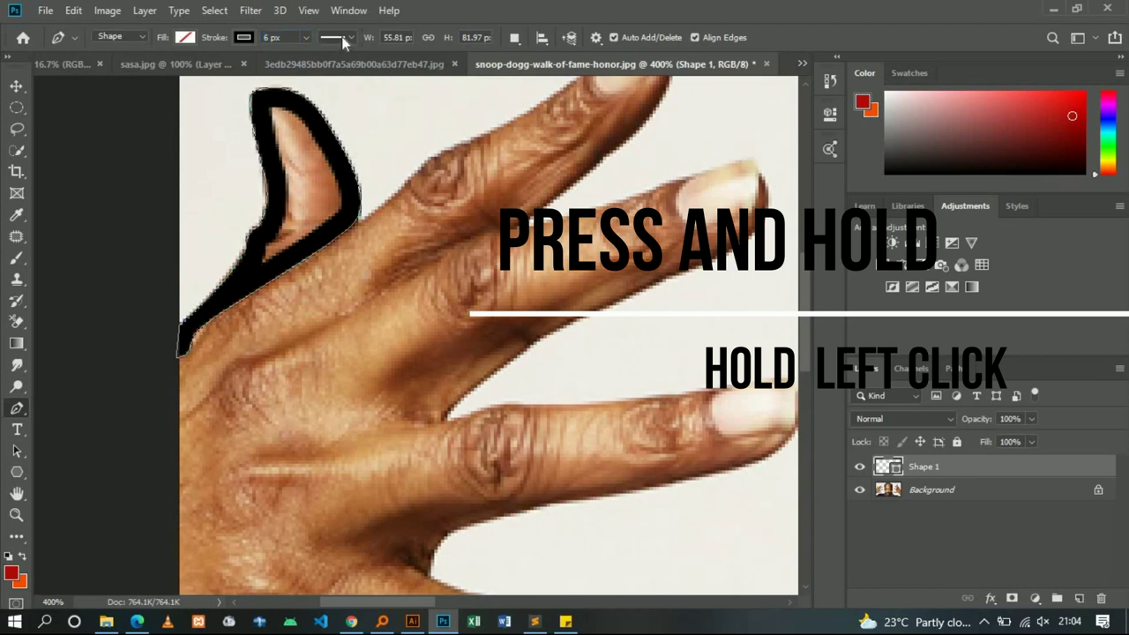
Make the outline dotted with a thin 2 px stroke
left_click(343, 39)
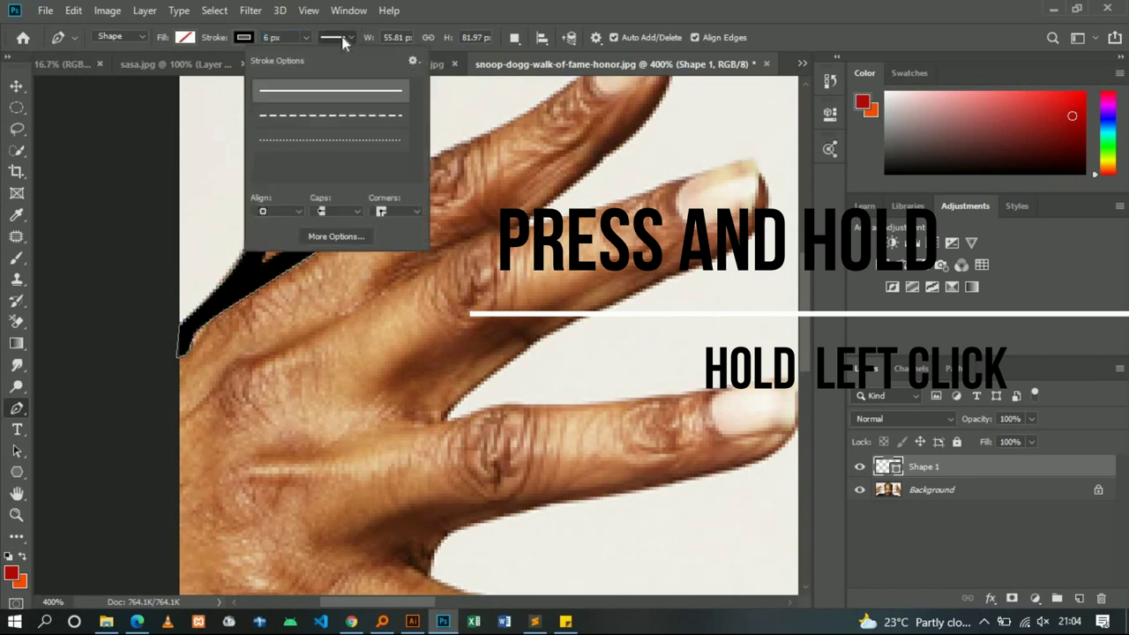
left_click(319, 138)
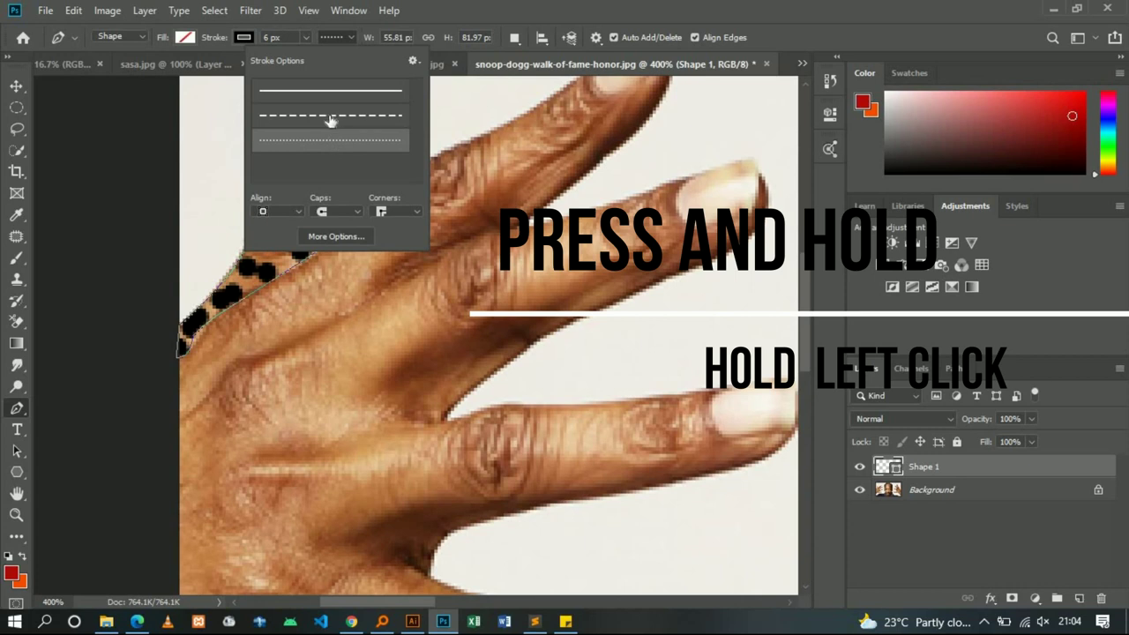
left_click(344, 143)
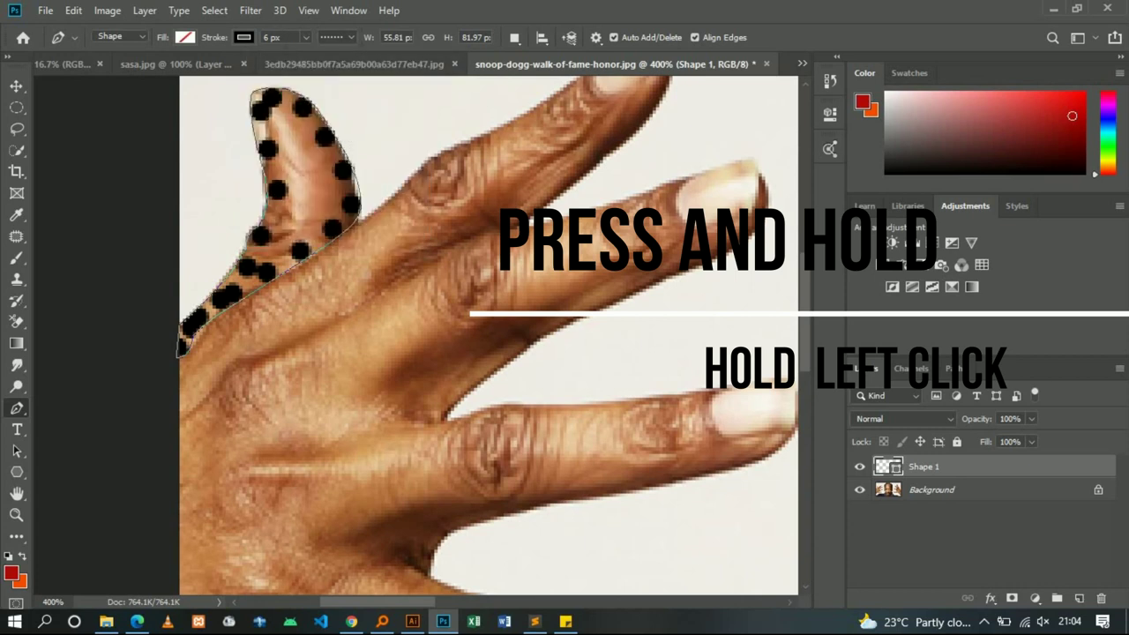
key("Down")
key("Return")
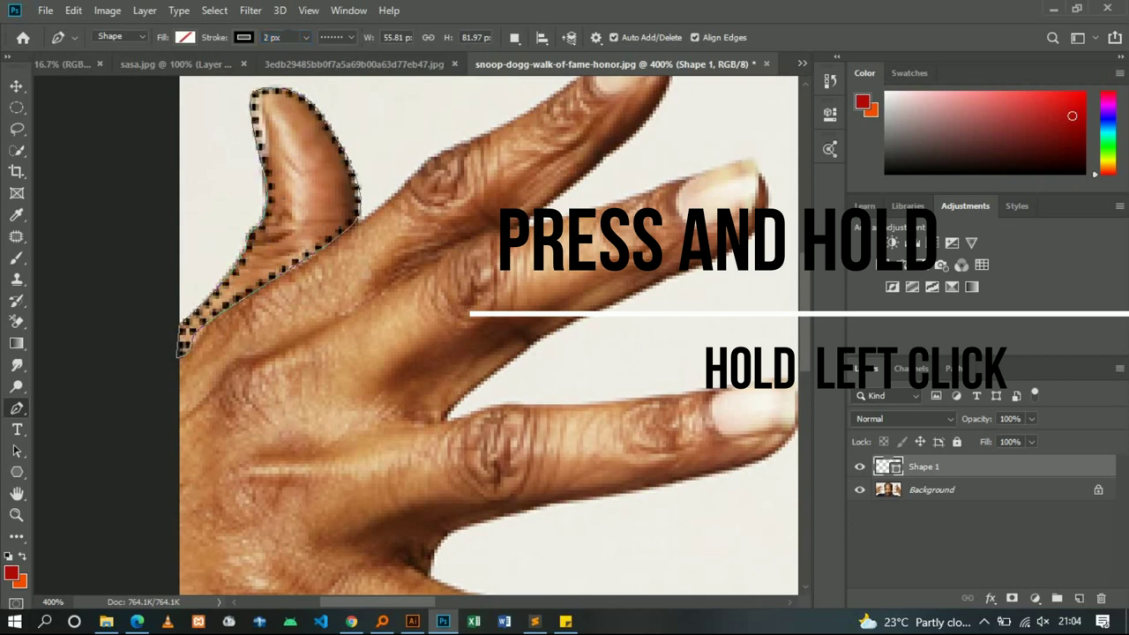
Switch the stroke style to dashed, then deselect the shape layer with the Move tool
left_click(350, 37)
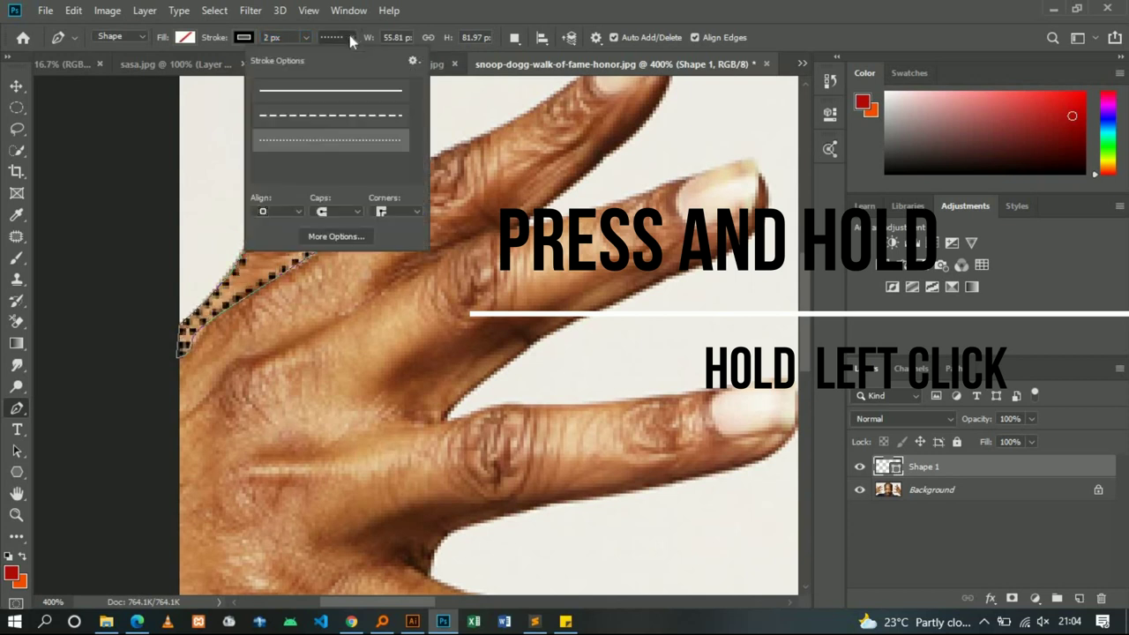
left_click(342, 125)
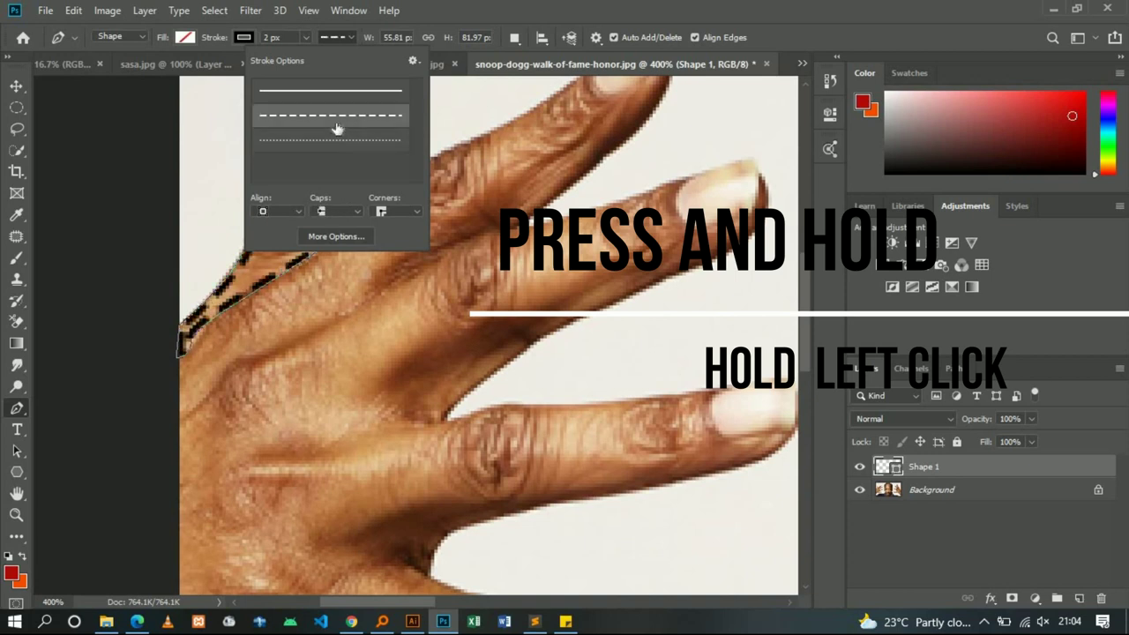
left_click(349, 39)
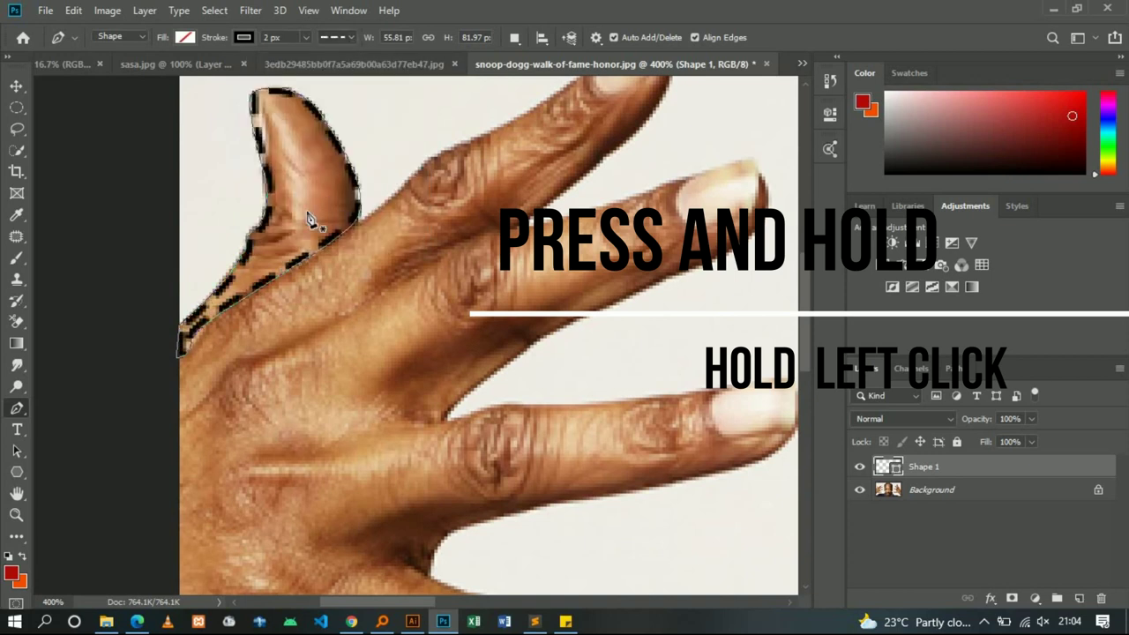
left_click(15, 86)
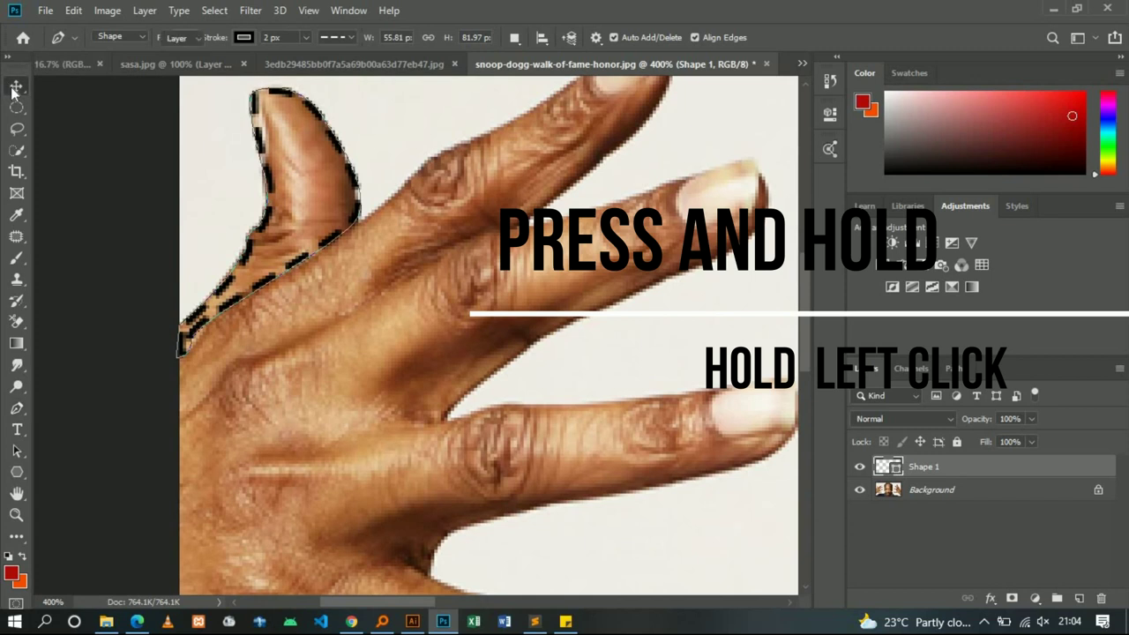
left_click(231, 153)
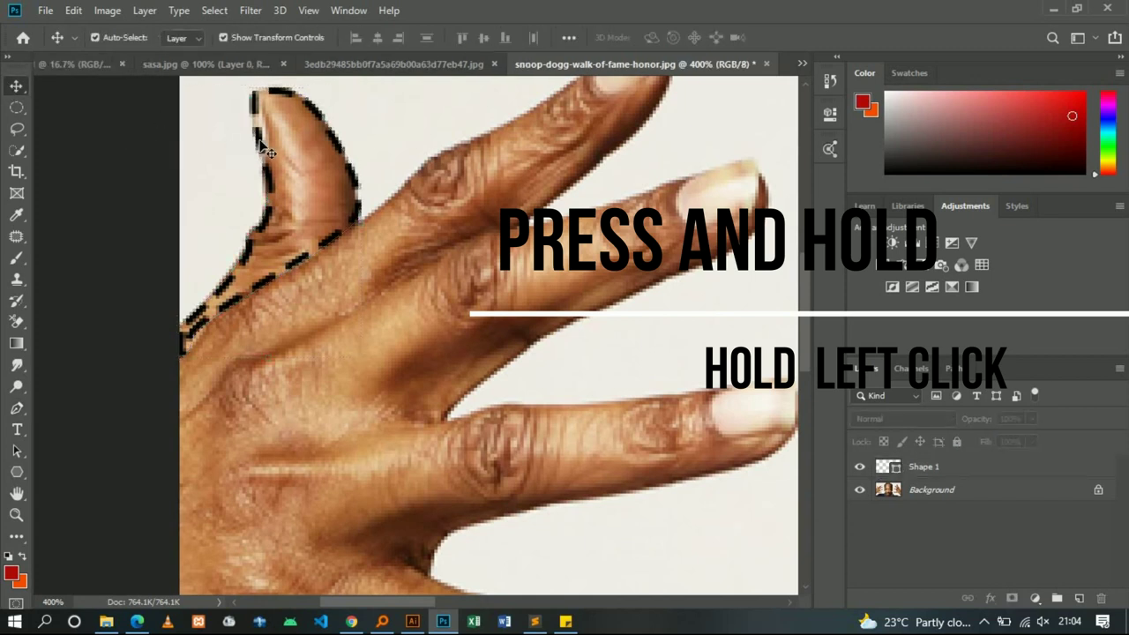
Select the dashed Shape 1 with the Move tool and delete it
left_click(262, 147)
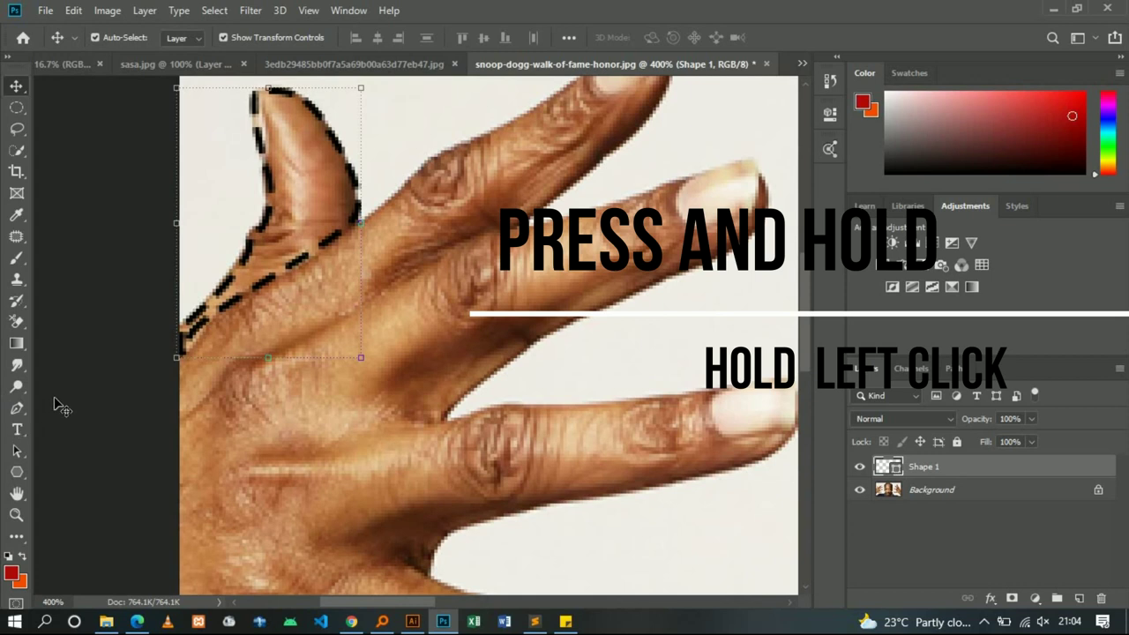
key("Delete")
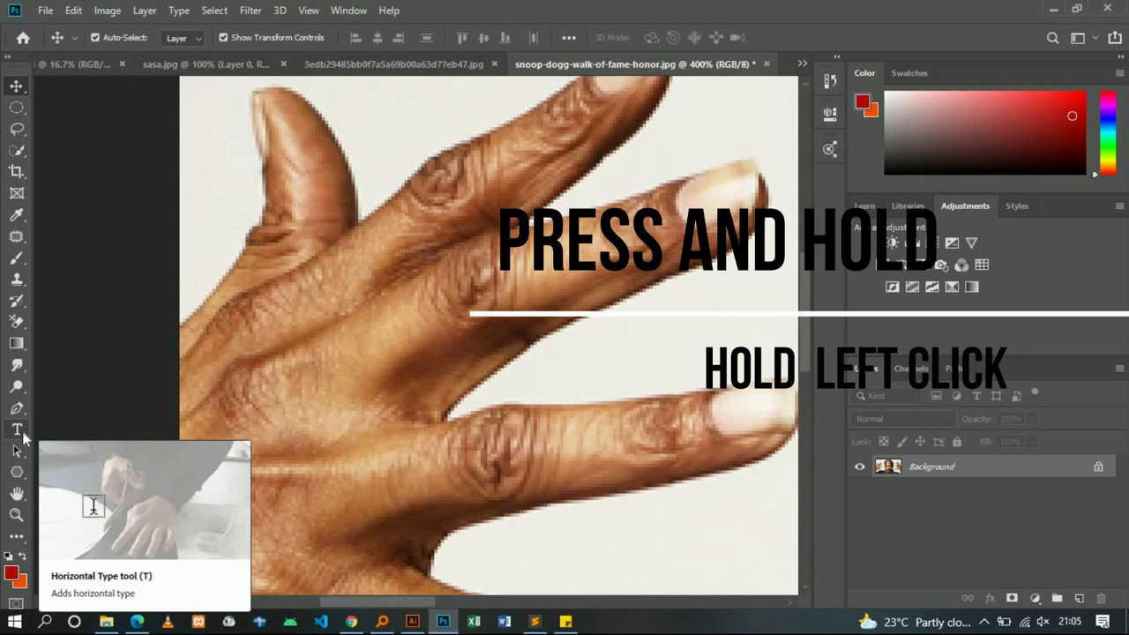
Add a text layer reading 'MY DREAMS' in place of the Lorem Ipsum placeholder
left_click(20, 432)
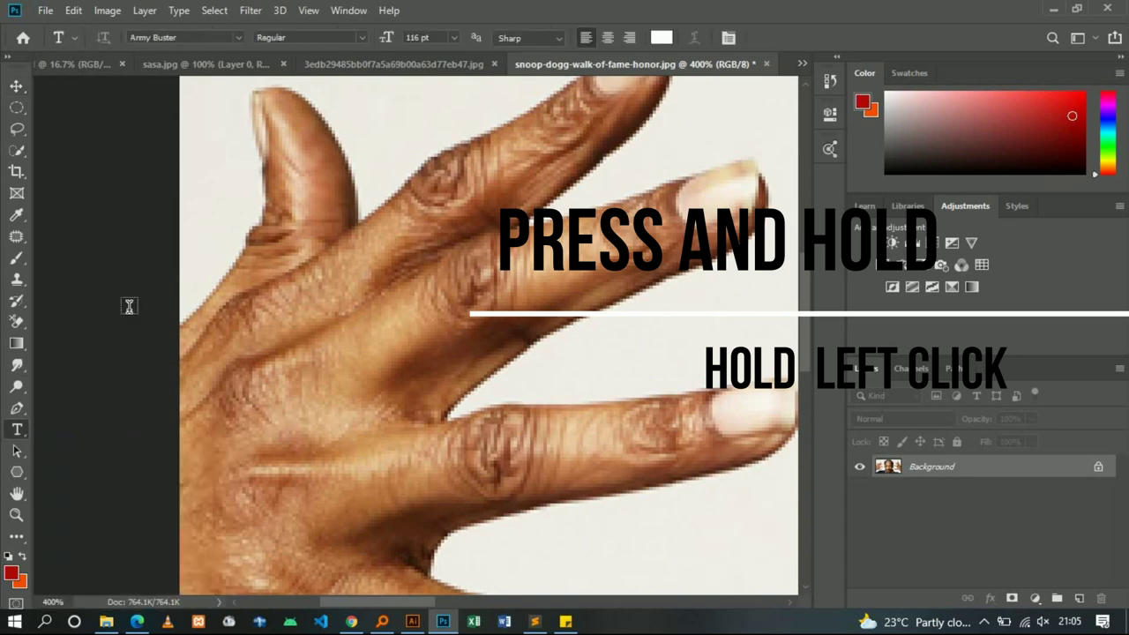
left_click(330, 329)
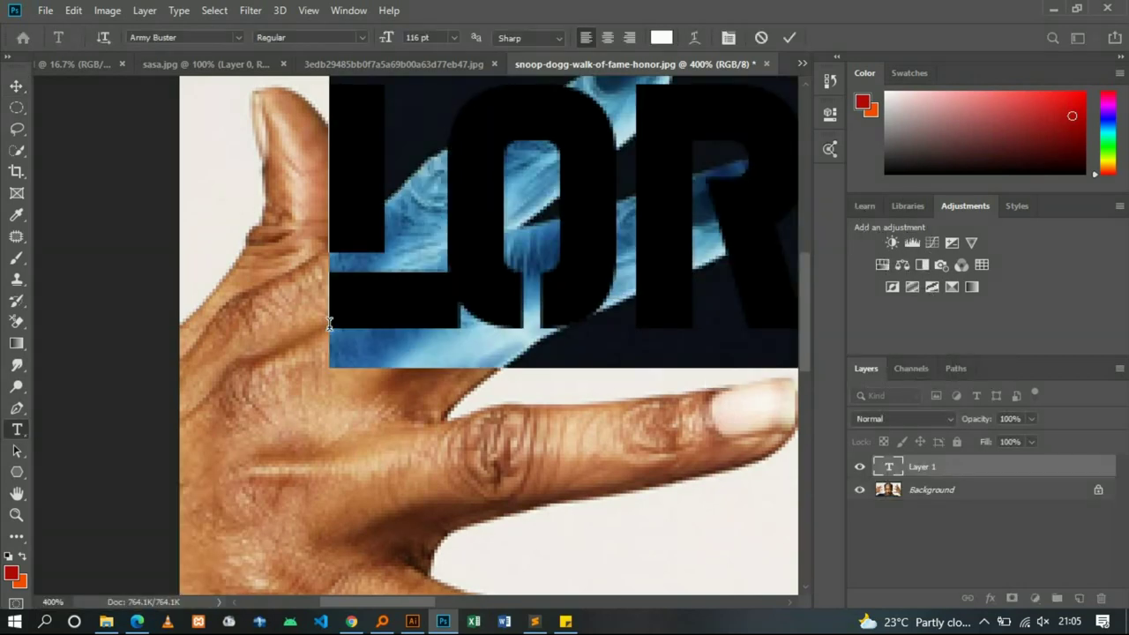
key("ctrl+minus")
key("ctrl+minus")
key("ctrl+minus")
key("ctrl+minus")
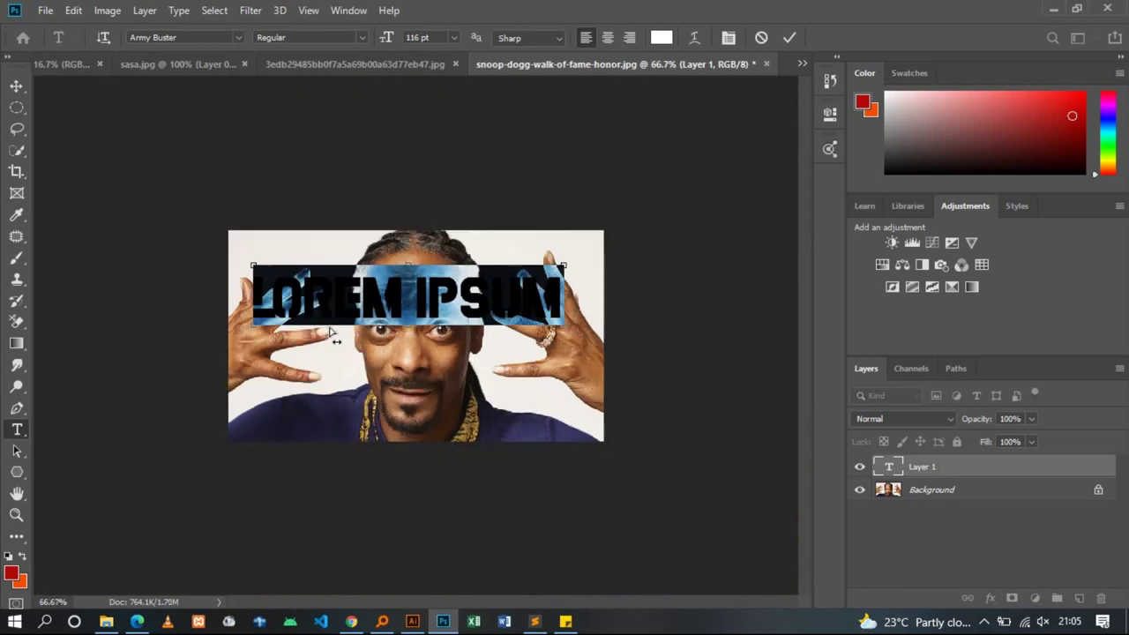
key("ctrl")
key("BackSpace")
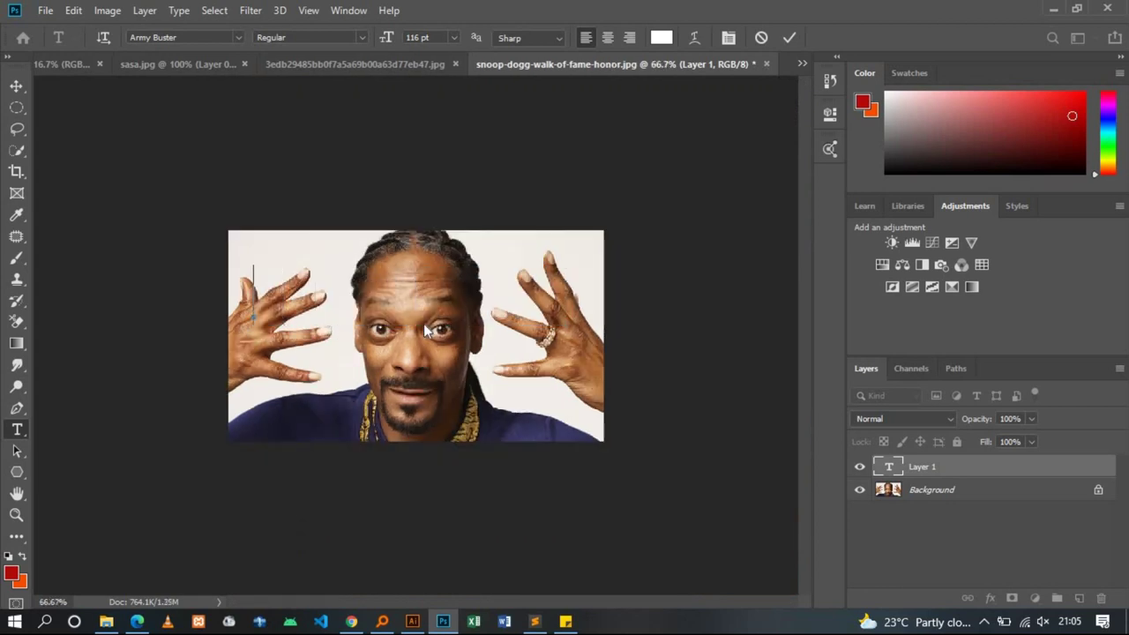
type("MY")
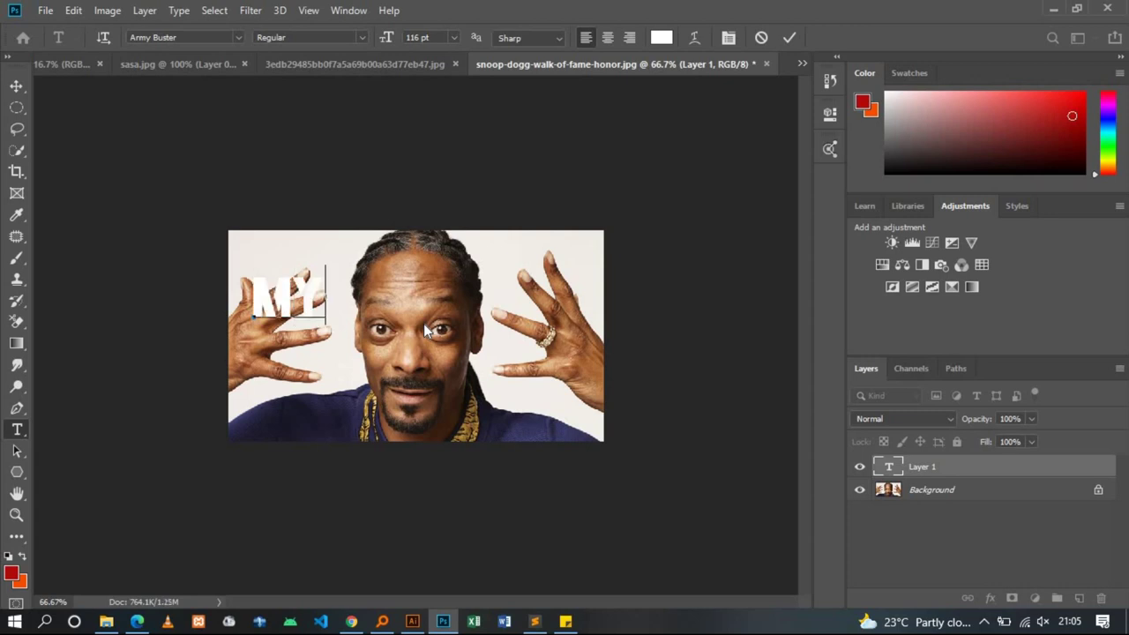
type(" DREAMS")
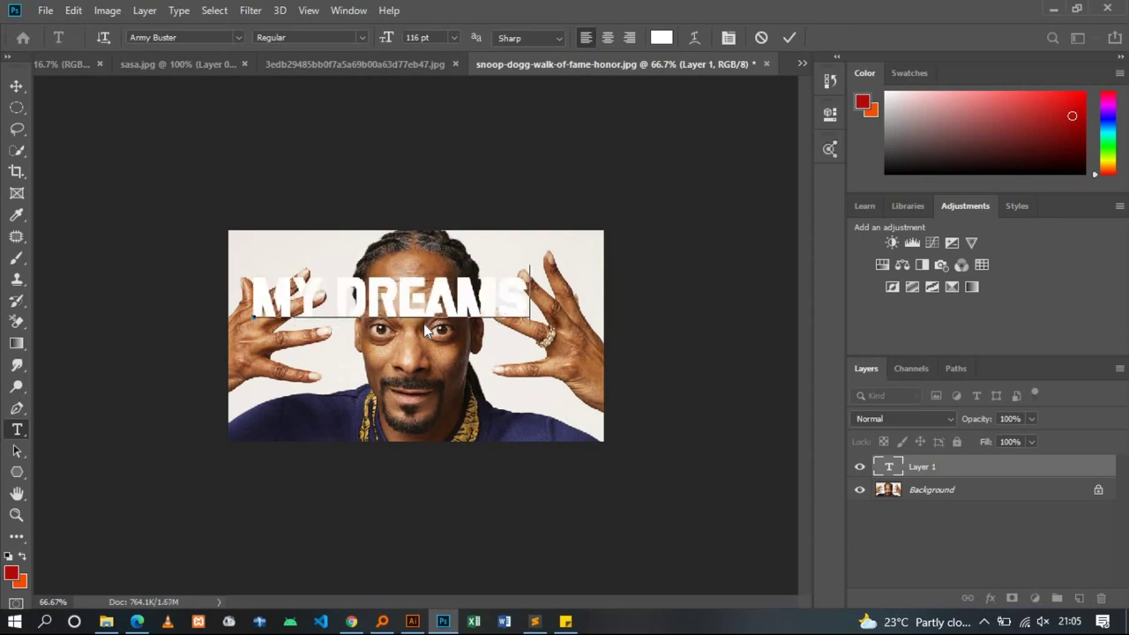
key("ctrl+a")
left_click(448, 284)
left_click(788, 39)
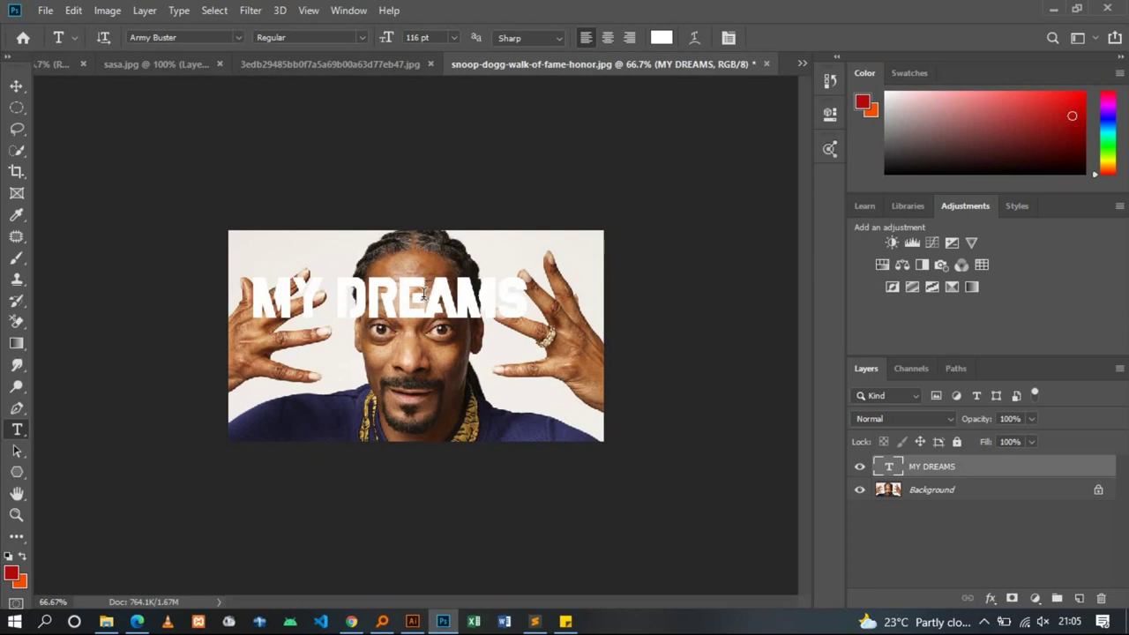
left_click(423, 296)
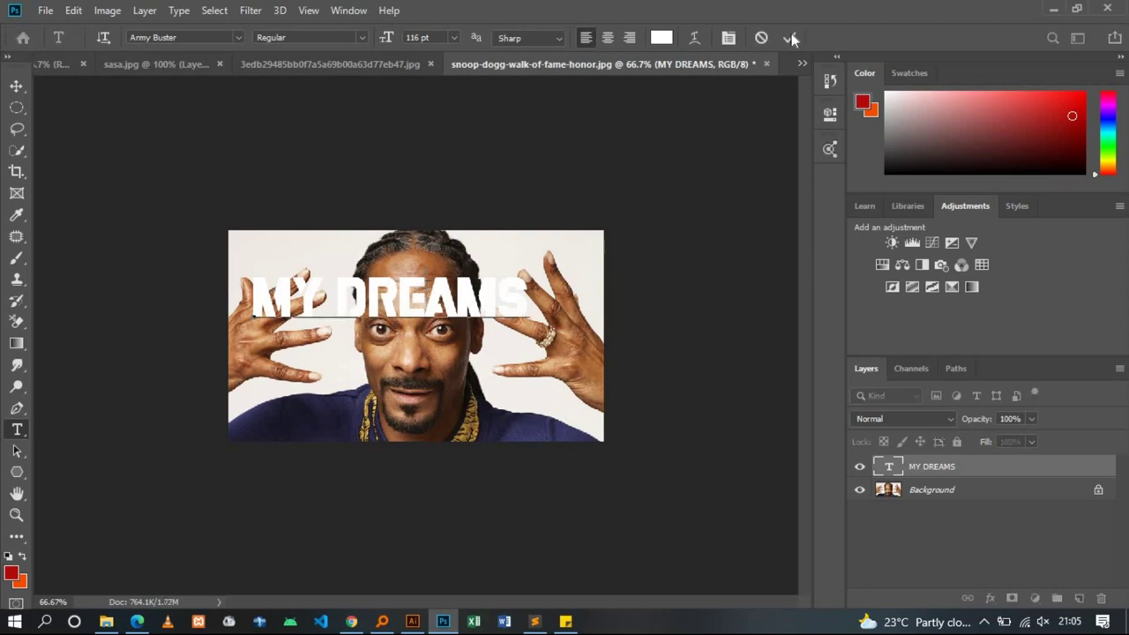
left_click(787, 38)
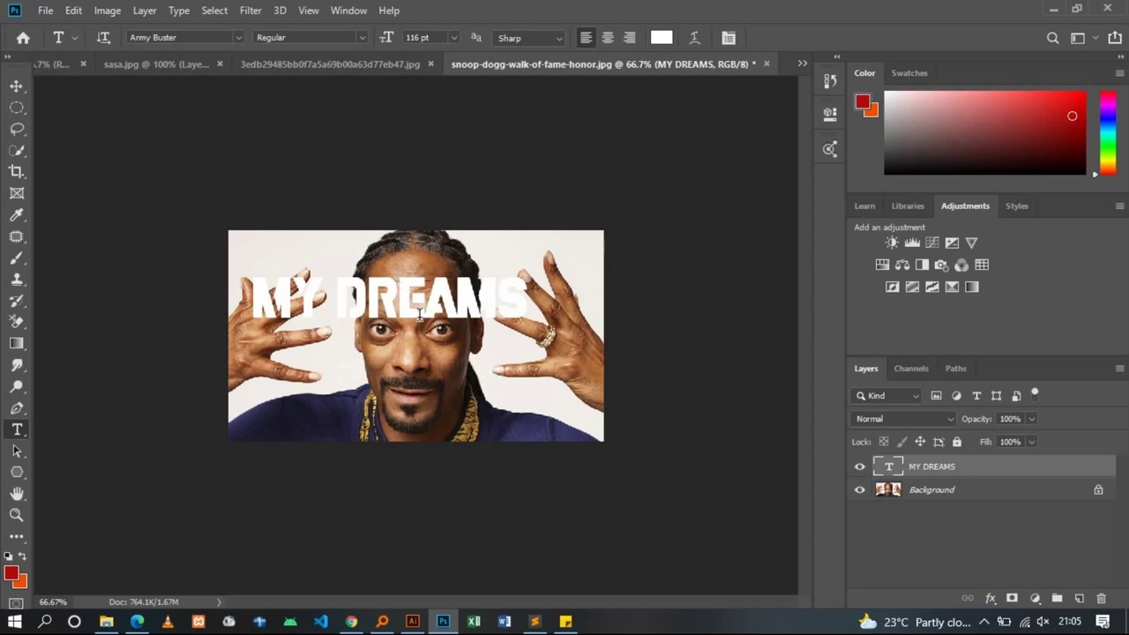
Set the MY DREAMS text colour to black in the Color Picker
double_click(889, 471)
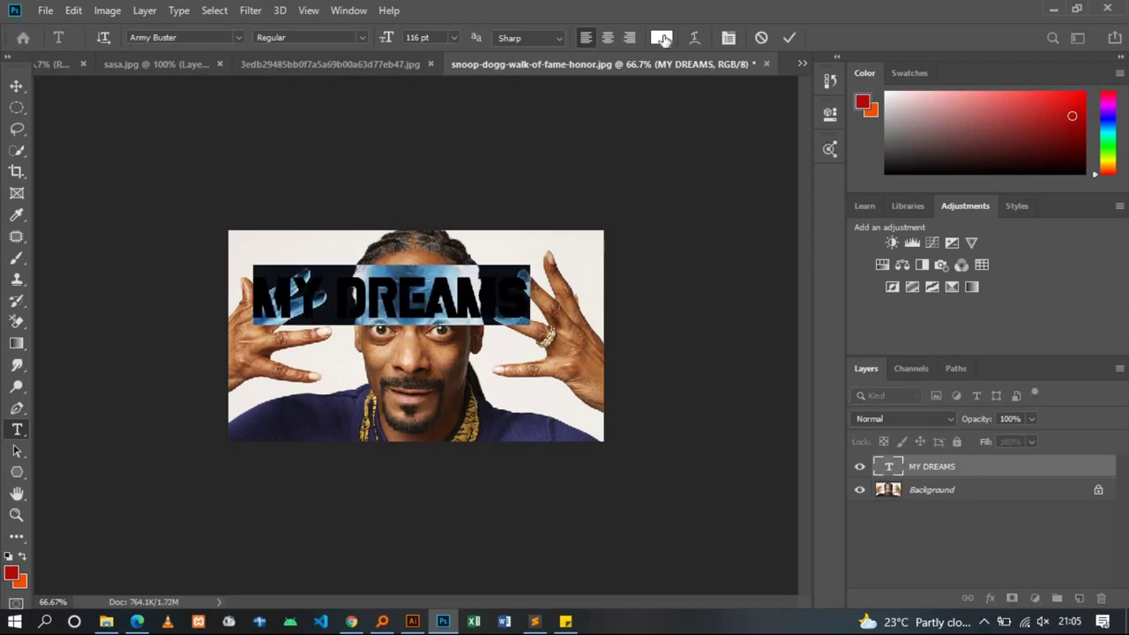
left_click(662, 37)
left_click(791, 193)
left_click(727, 255)
left_click_drag(725, 261, 667, 317)
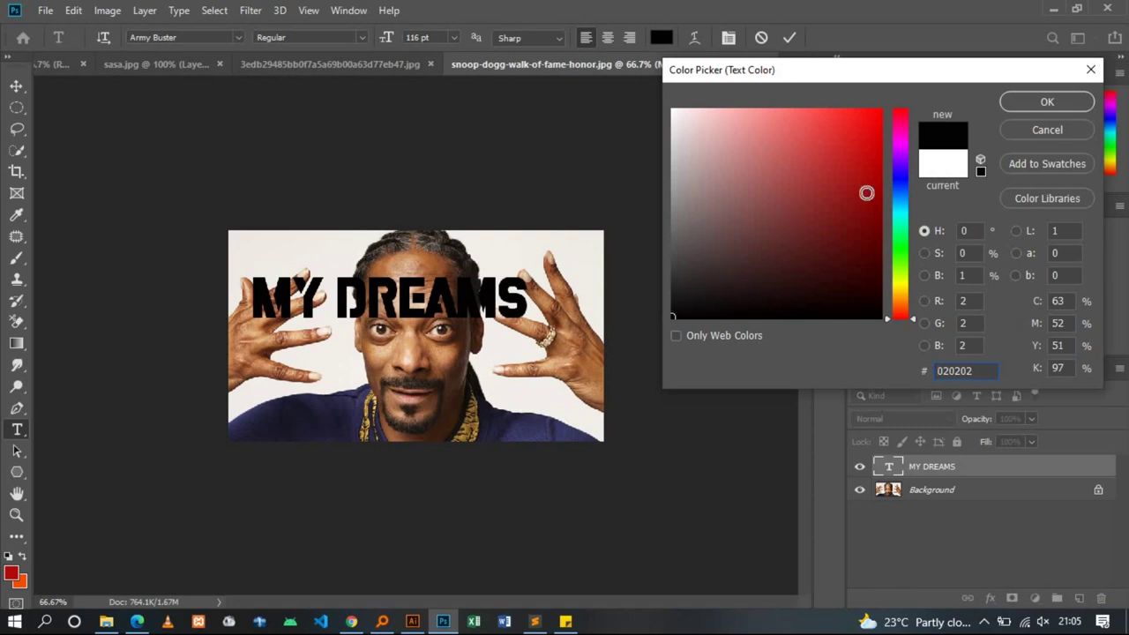
left_click(1031, 100)
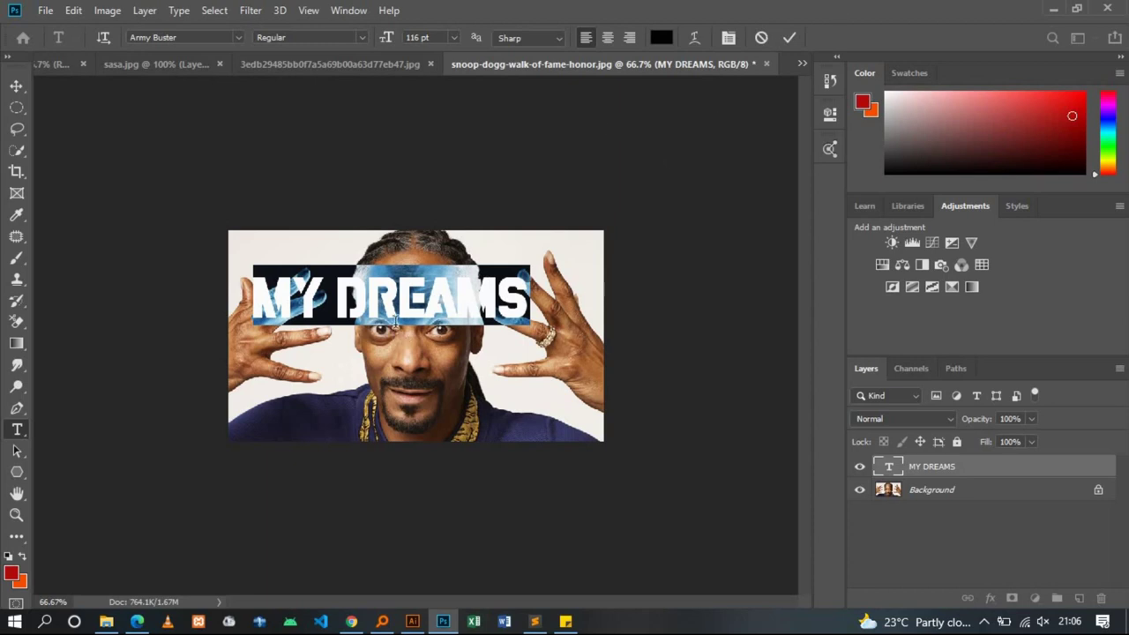
Change the MY DREAMS font from Army Buster to Bebas Neue via the font family list
triple_click(400, 306)
left_click(236, 38)
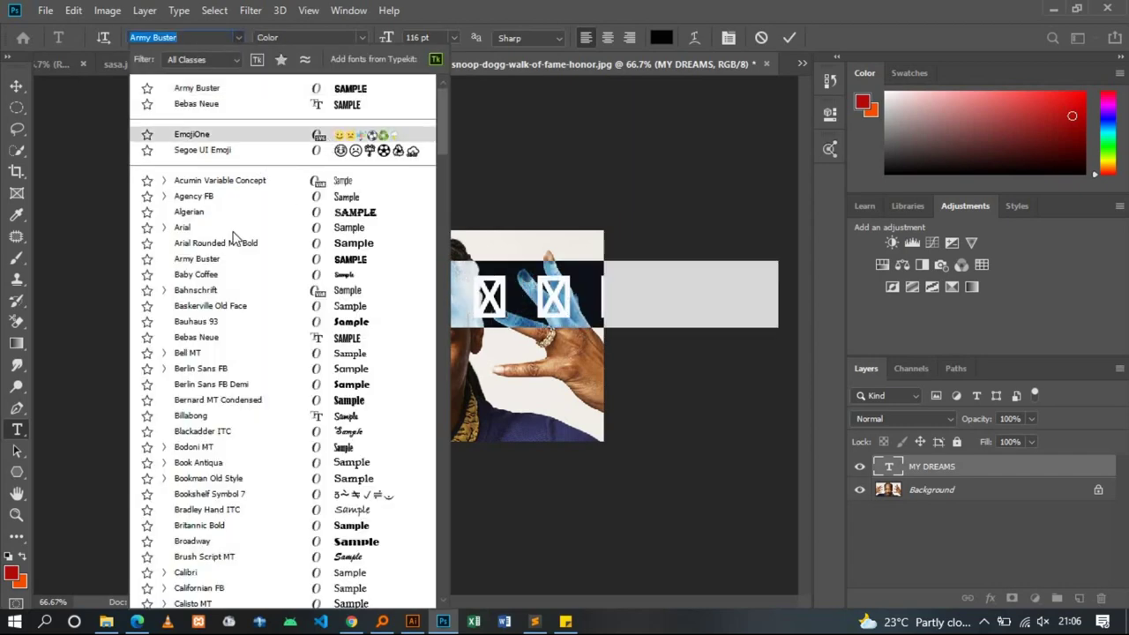
scroll(244, 353, "down", 2)
scroll(244, 353, "down", 5)
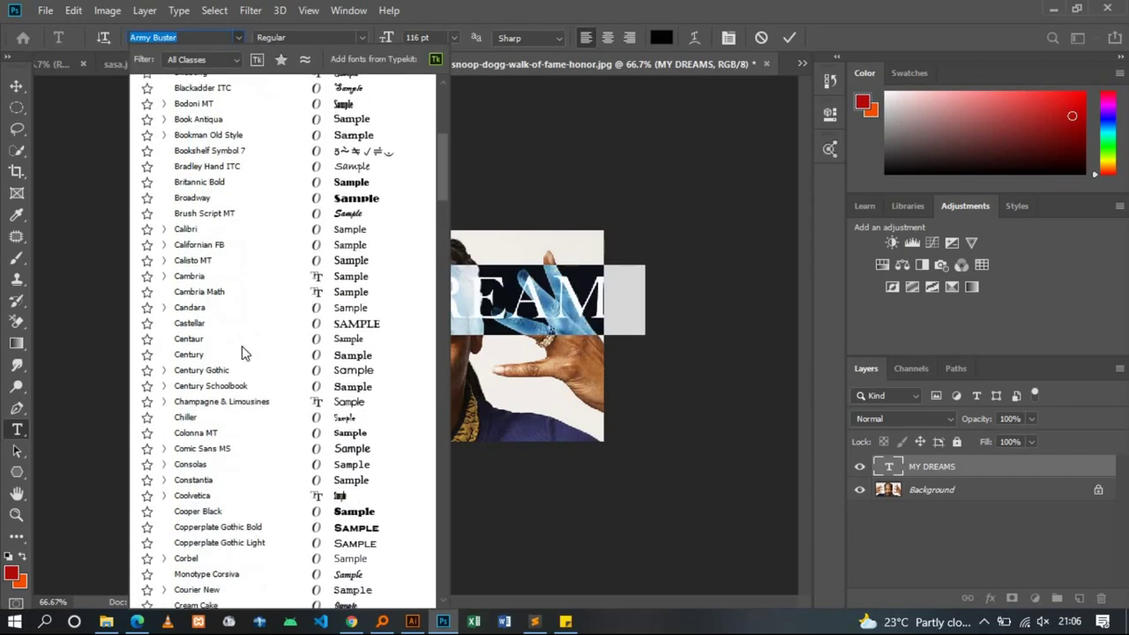
scroll(244, 353, "down", 3)
scroll(241, 345, "down", 2)
scroll(242, 346, "down", 4)
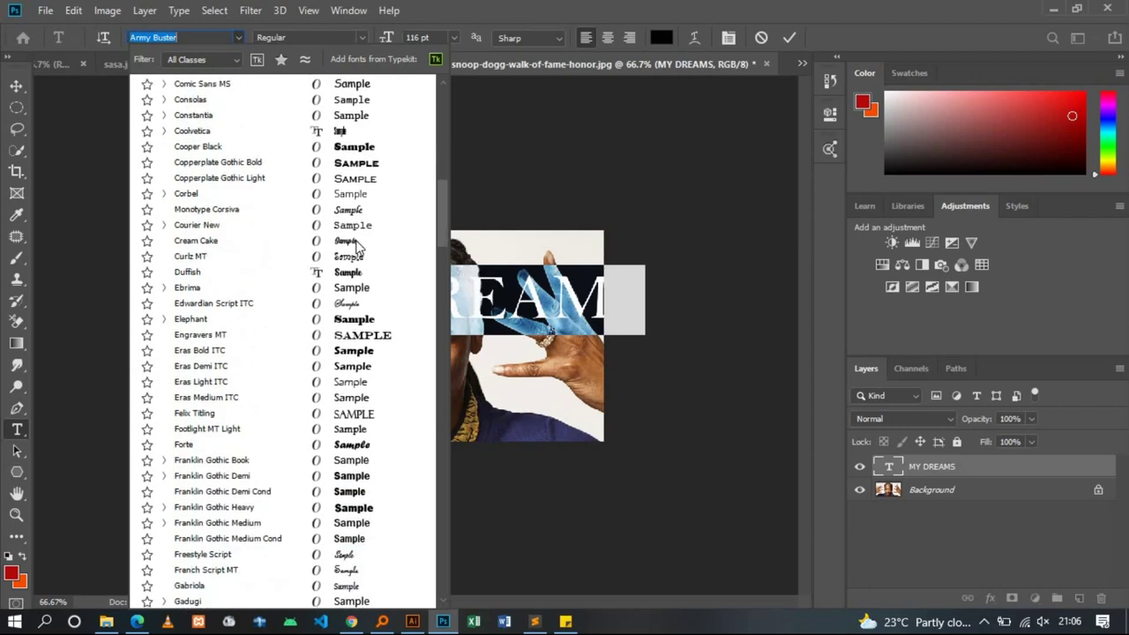
scroll(242, 346, "down", 1)
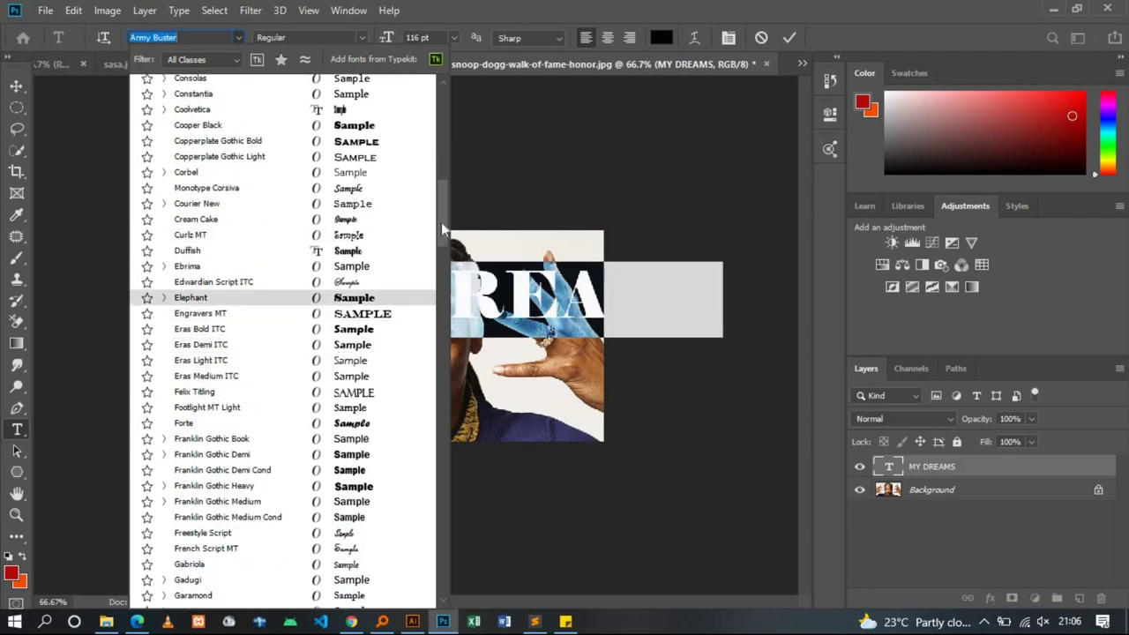
left_click_drag(441, 222, 459, 135)
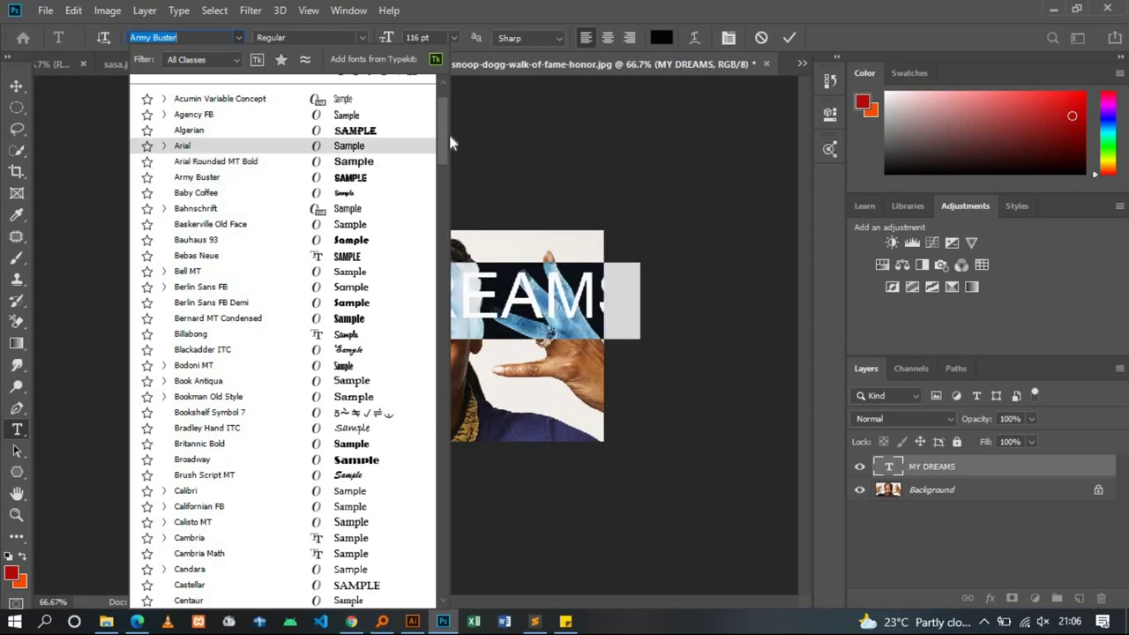
left_click_drag(442, 137, 447, 117)
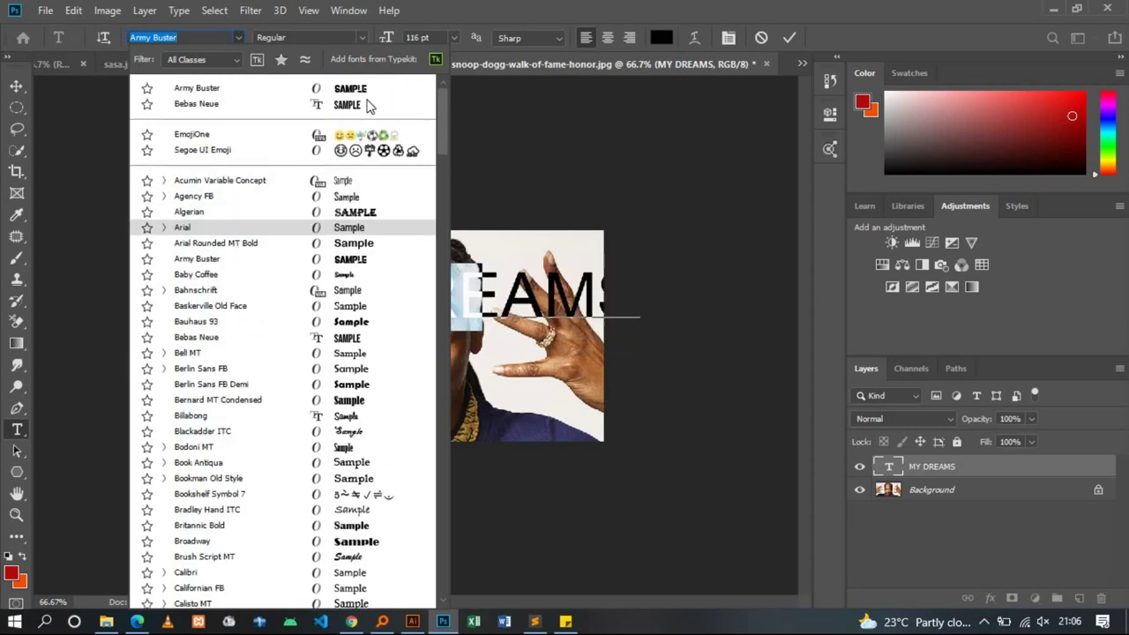
left_click(368, 108)
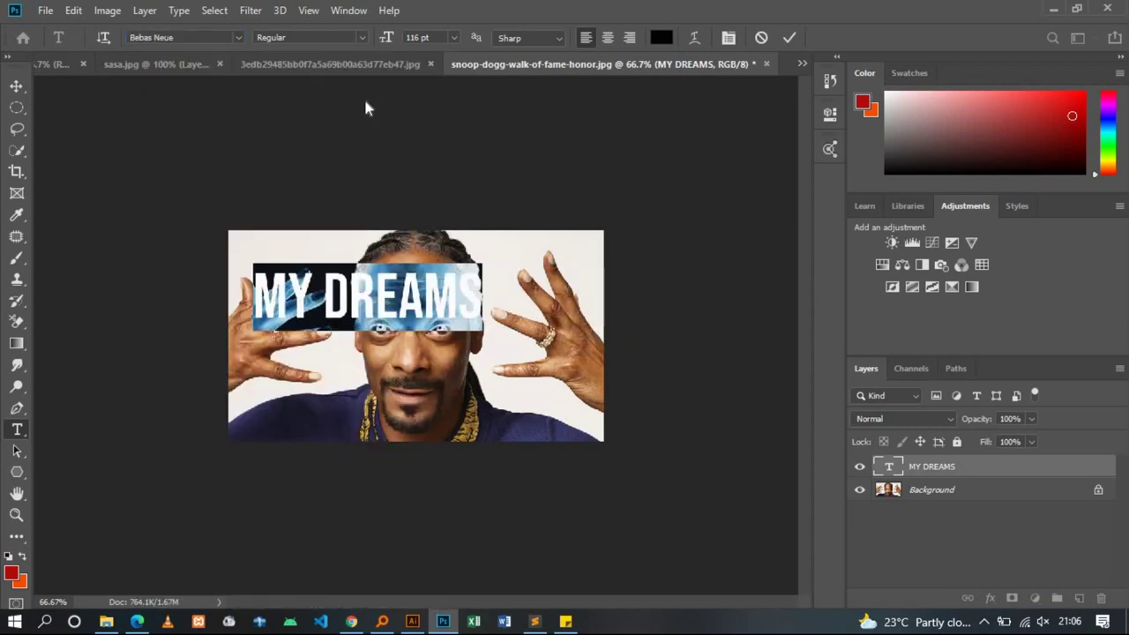
left_click(397, 295)
key("ctrl+a")
Set the MY DREAMS text to 72 pt after trying 143, 123 and 10 pt
left_click_drag(389, 42, 412, 41)
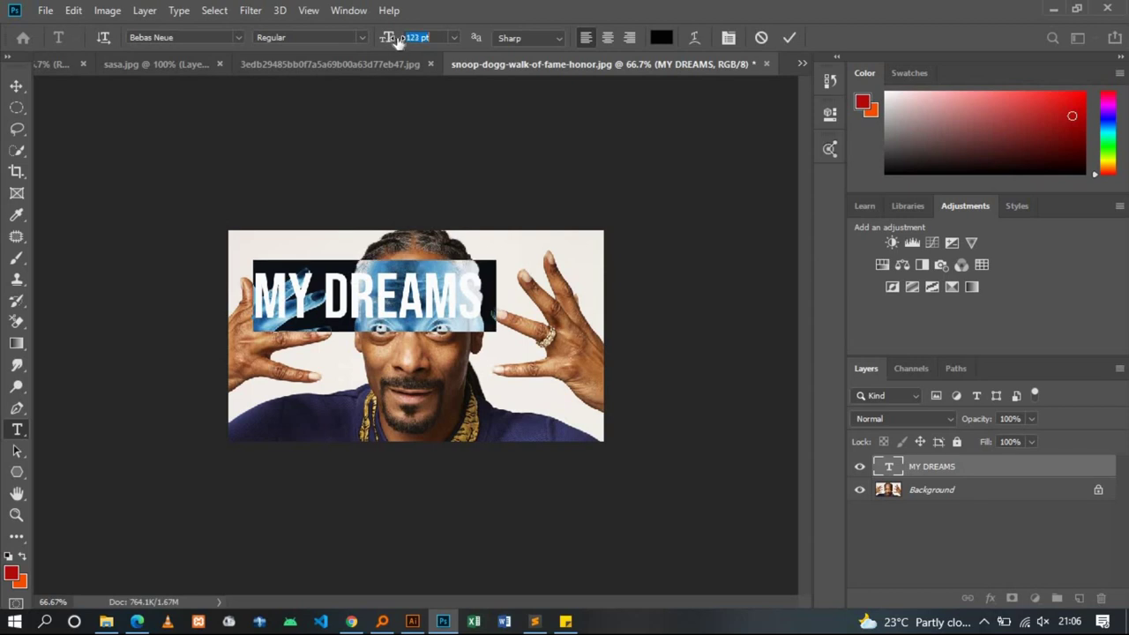
left_click_drag(389, 40, 368, 57)
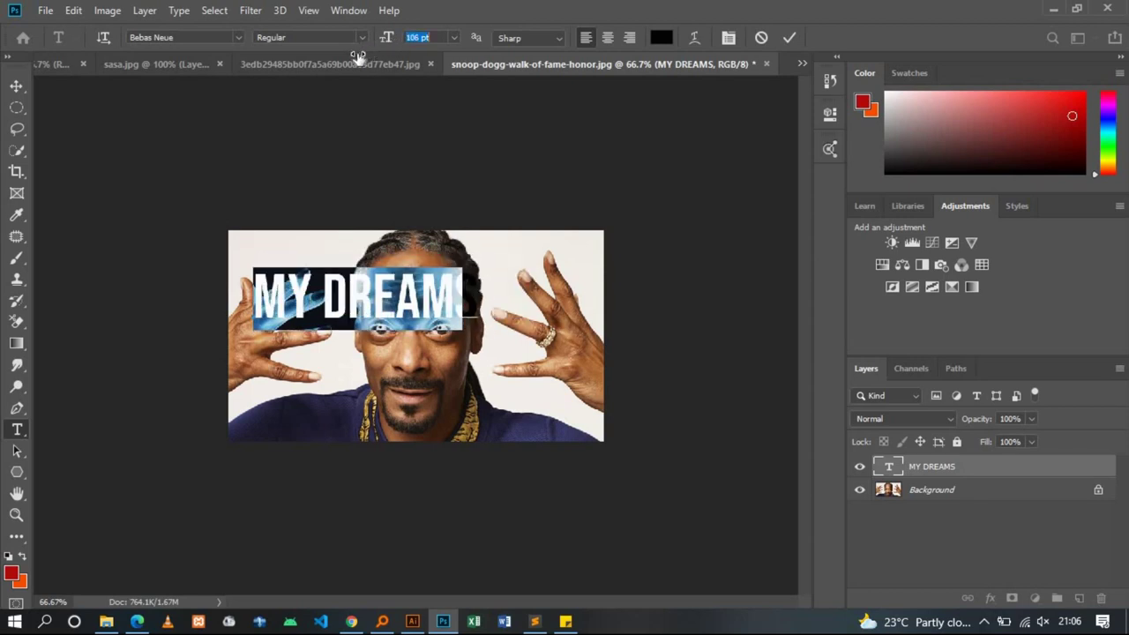
left_click(454, 38)
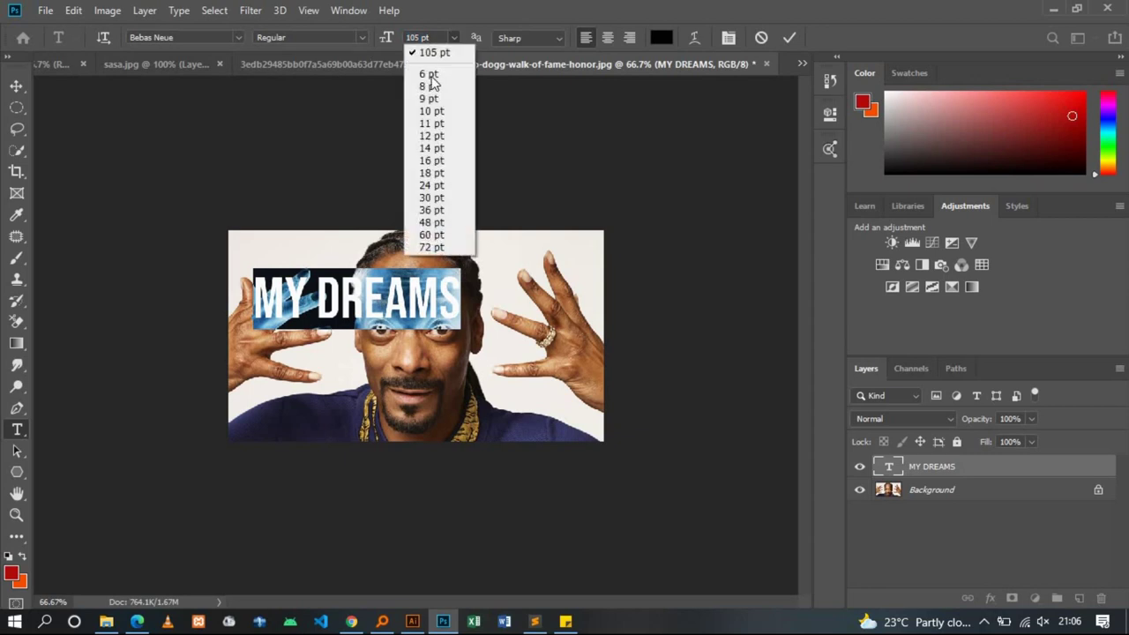
left_click(432, 110)
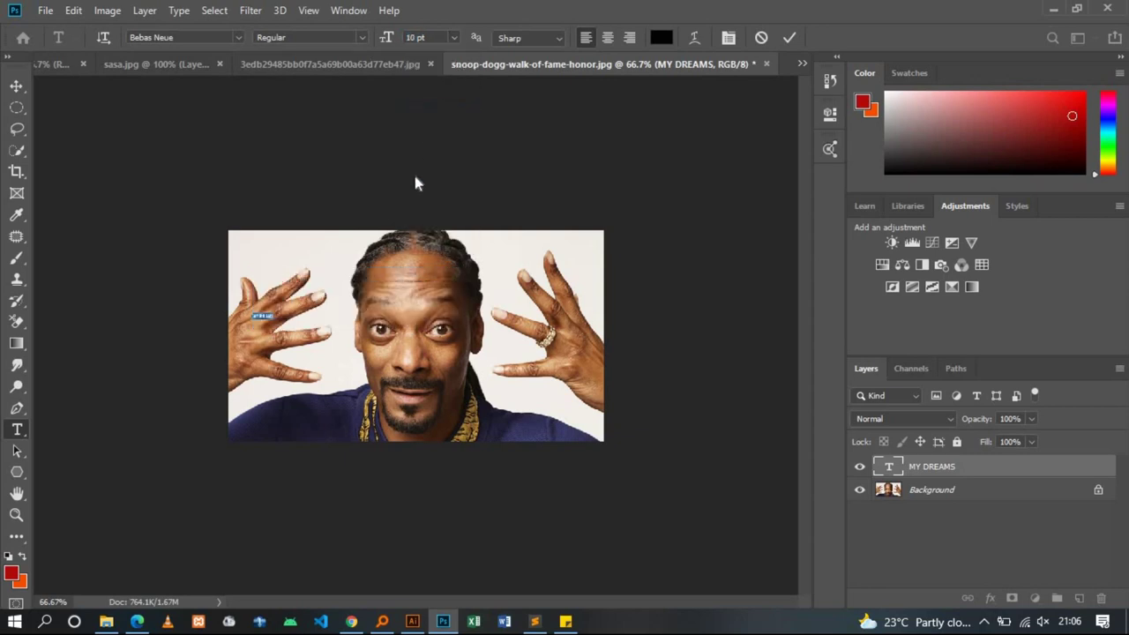
left_click(453, 37)
left_click(431, 247)
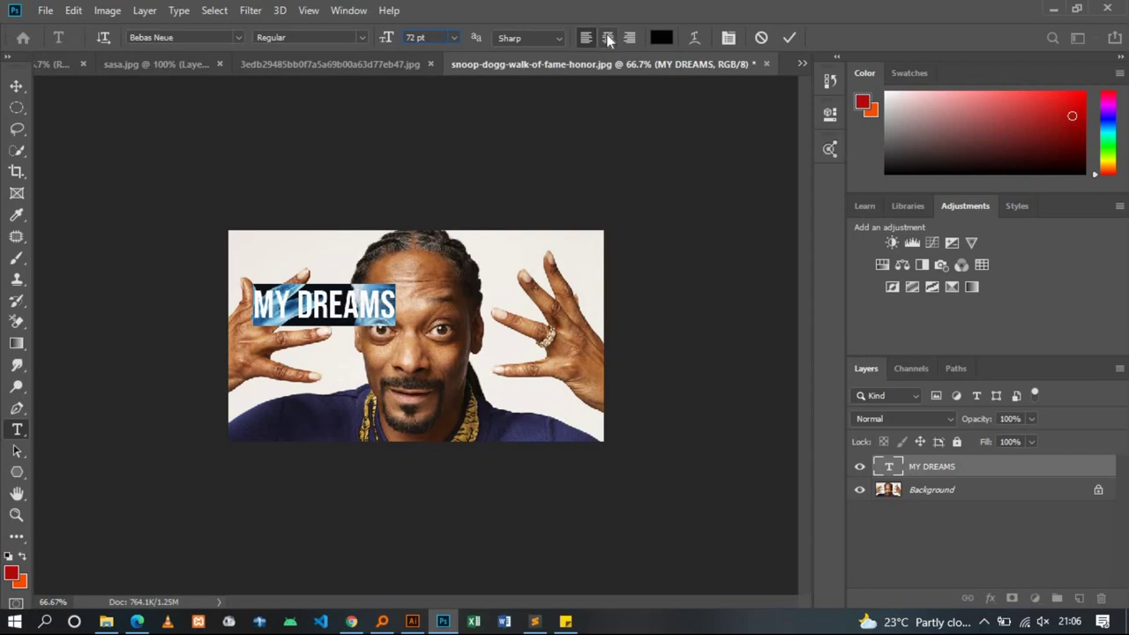
key("Return")
Try center and right alignment, and move the text to the top middle of the photo
left_click(606, 39)
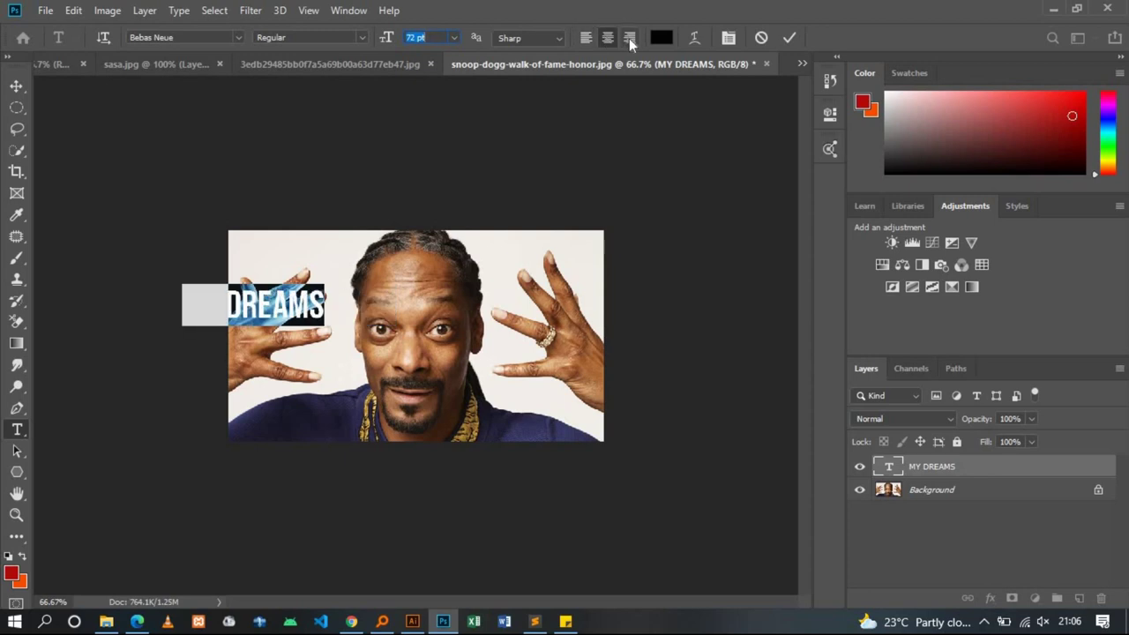
left_click(629, 38)
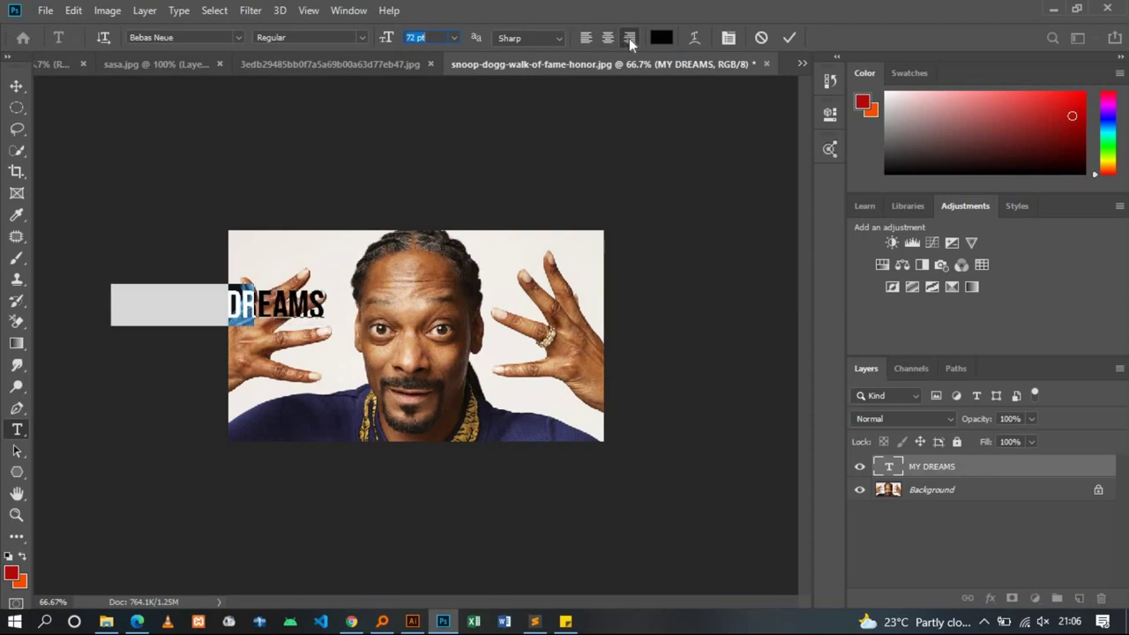
left_click(16, 86)
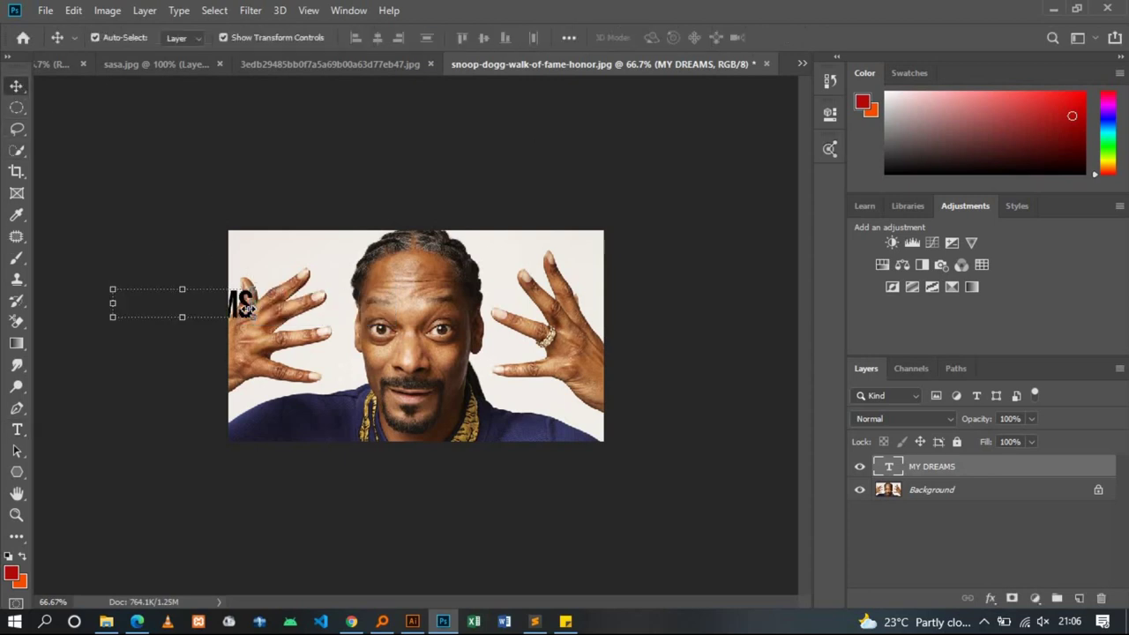
mouse_move(249, 307)
left_mouse_down()
mouse_move(409, 289)
mouse_move(437, 254)
left_mouse_up()
double_click(435, 272)
left_click(435, 272)
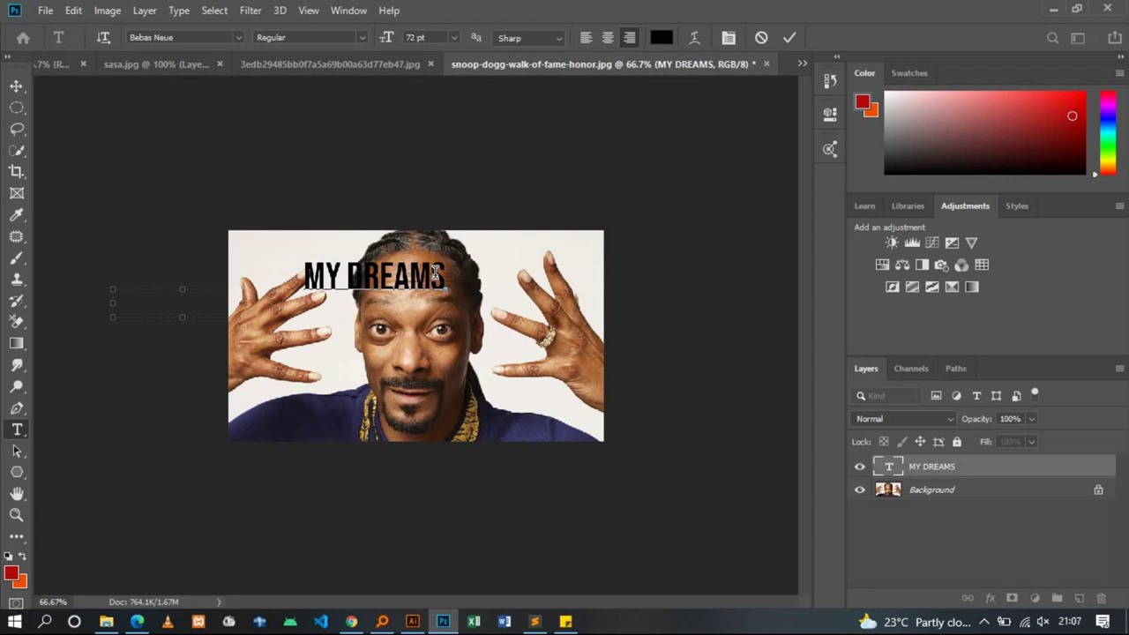
Add an 'ARE BIG' second line, try center and left alignment, then delete it
key("Return")
type("ARE BIG")
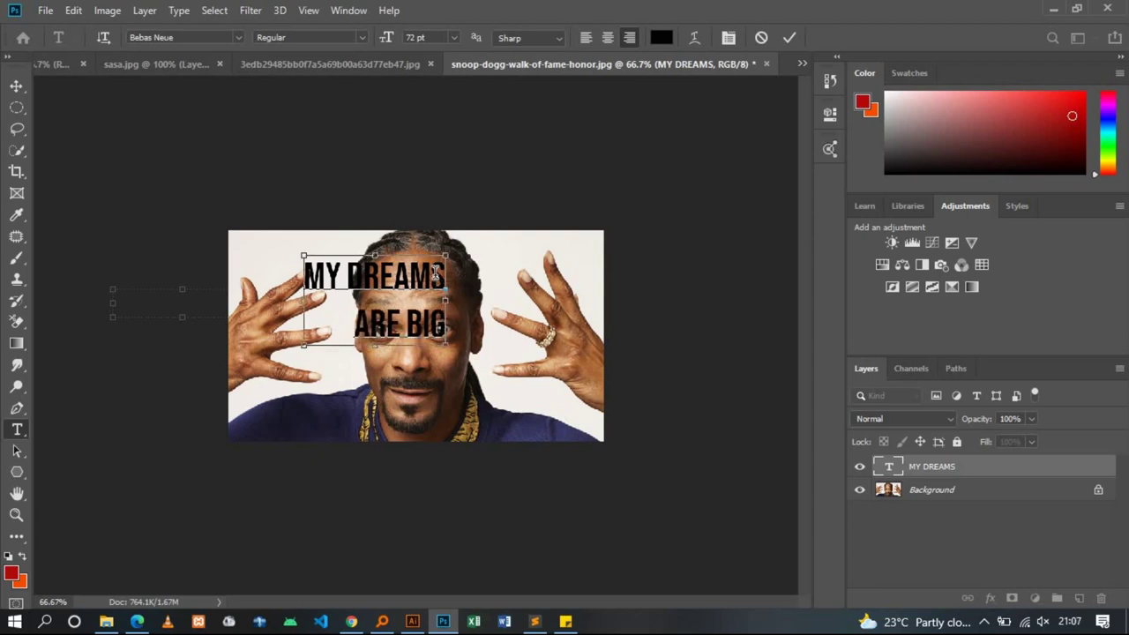
key("ctrl+a")
left_click(608, 38)
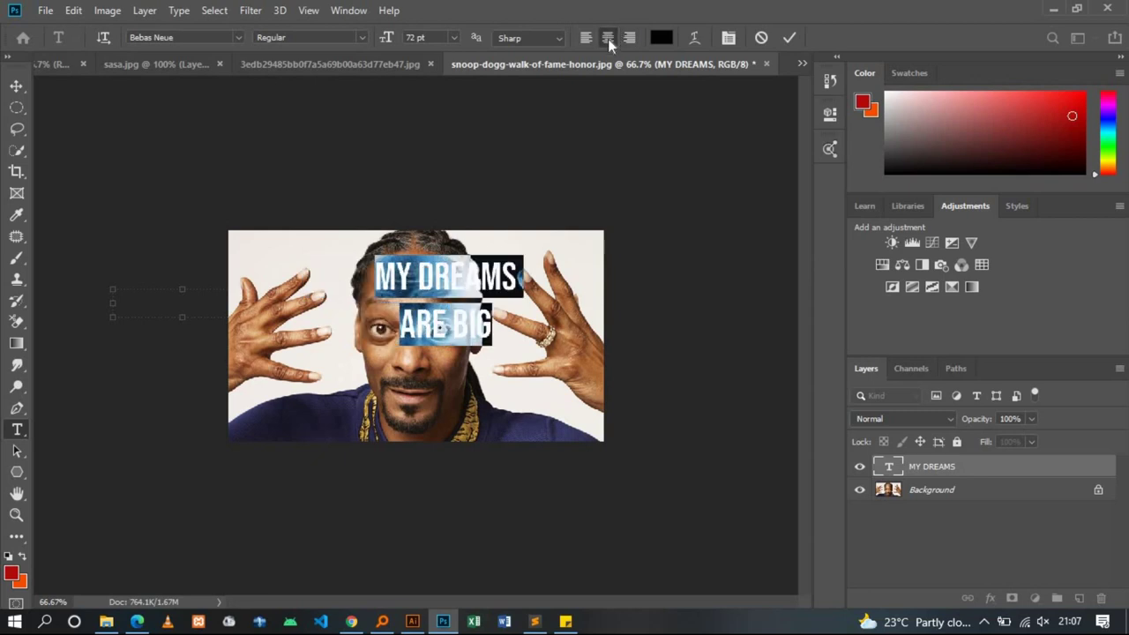
left_click(588, 38)
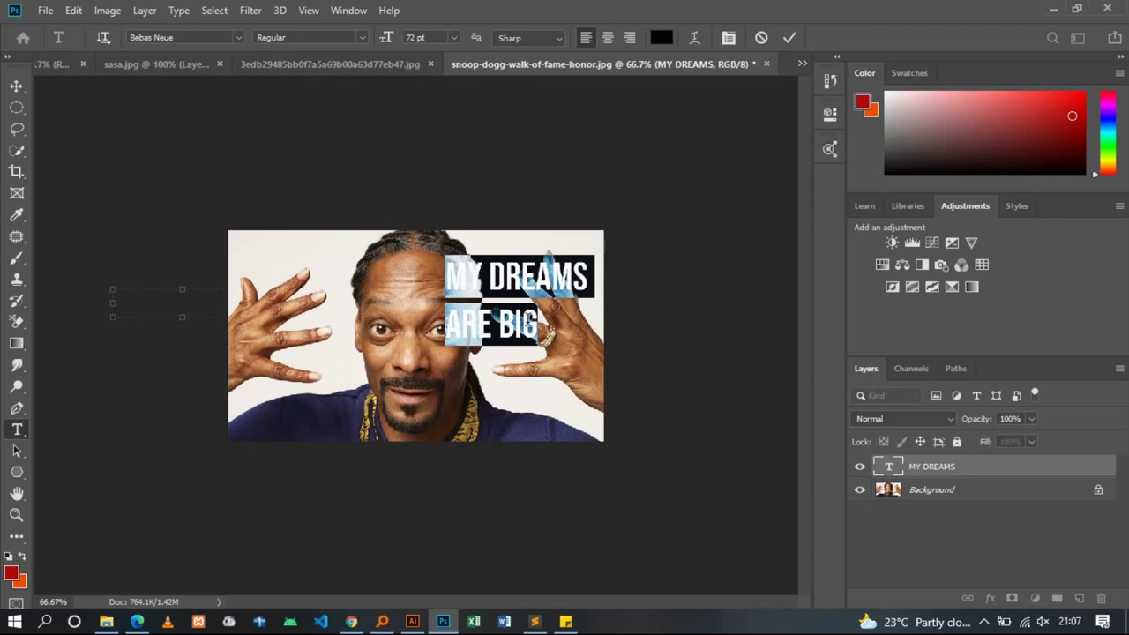
left_click(528, 322)
key("BackSpace")
key("BackSpace")
key("BackSpace")
key("BackSpace")
key("BackSpace")
key("BackSpace")
key("BackSpace")
key("BackSpace")
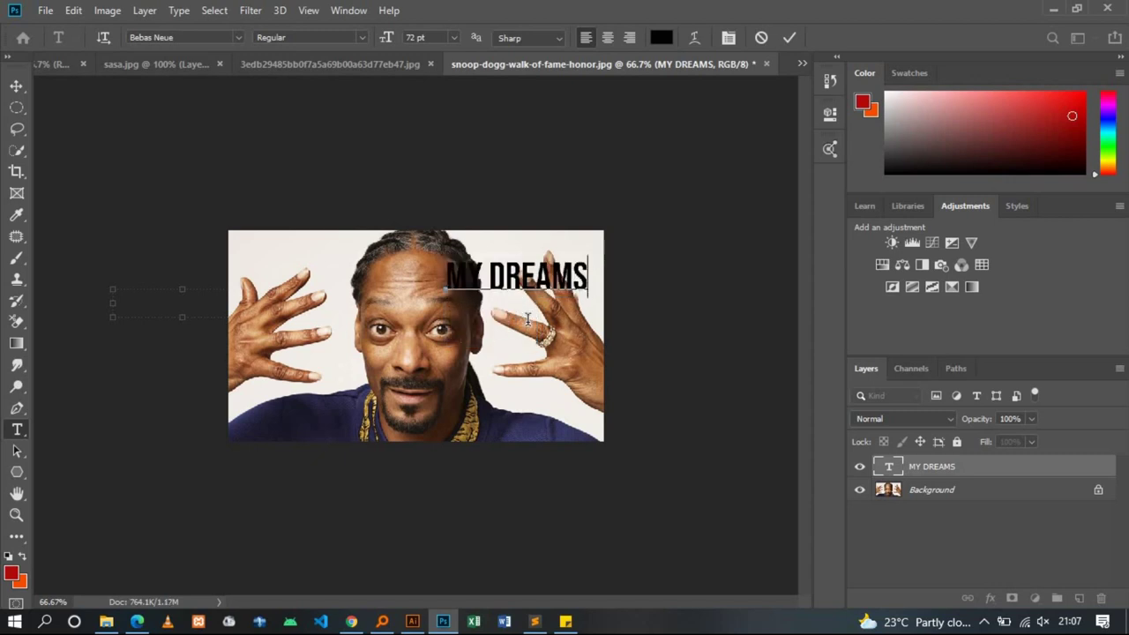
Move MY DREAMS left over the head and start a free transform
left_click(15, 85)
left_click_drag(493, 280, 457, 251)
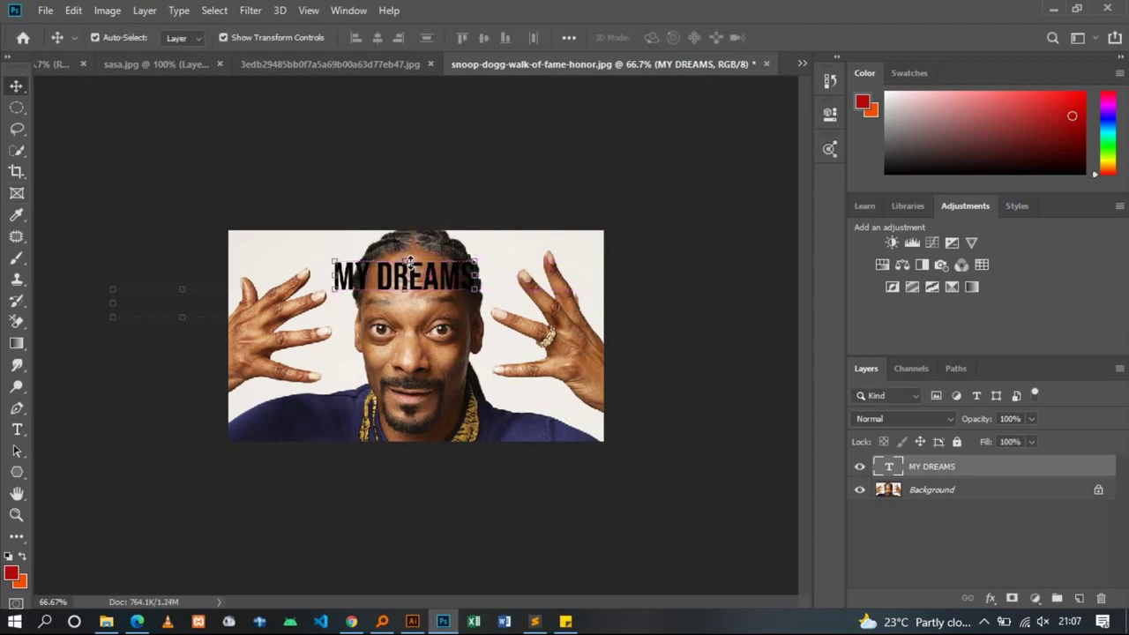
key("ctrl+t")
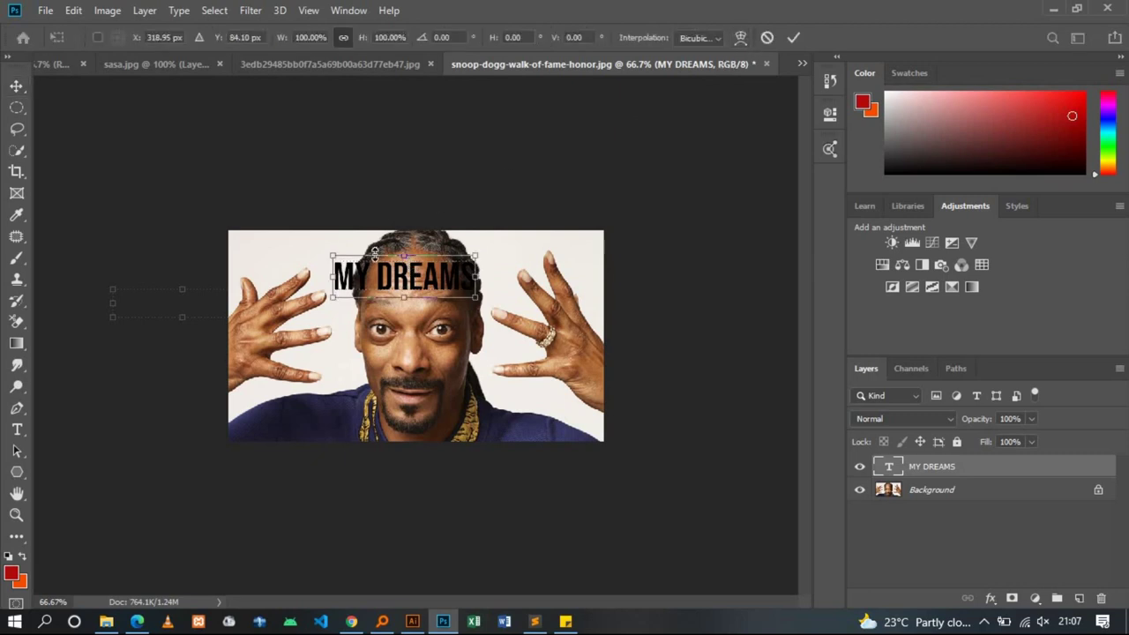
left_click(741, 38)
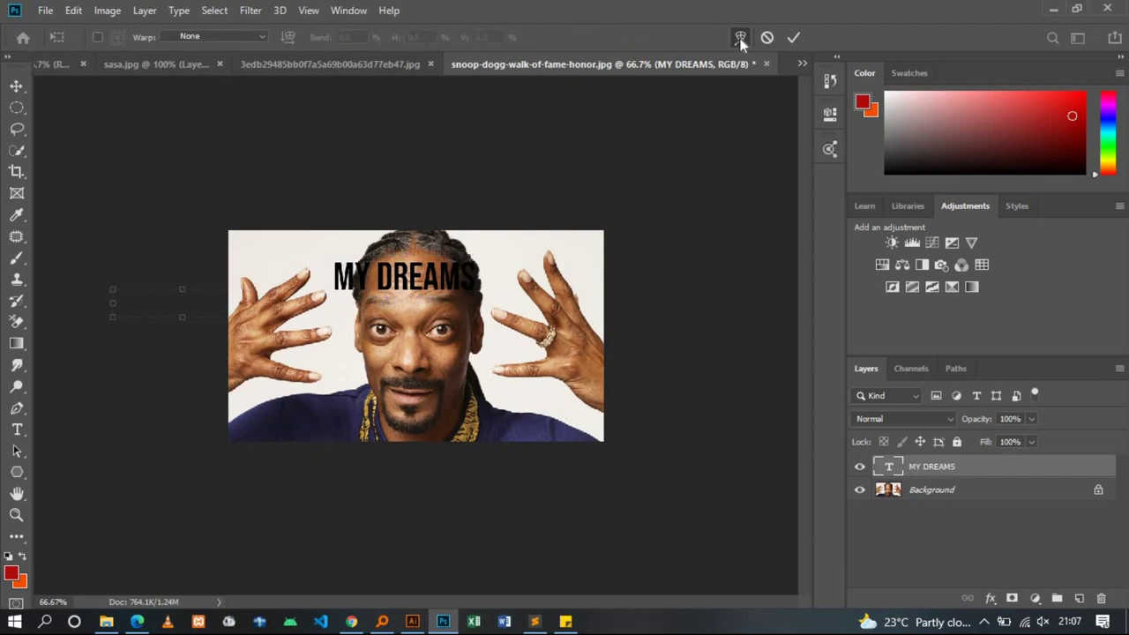
left_click(261, 36)
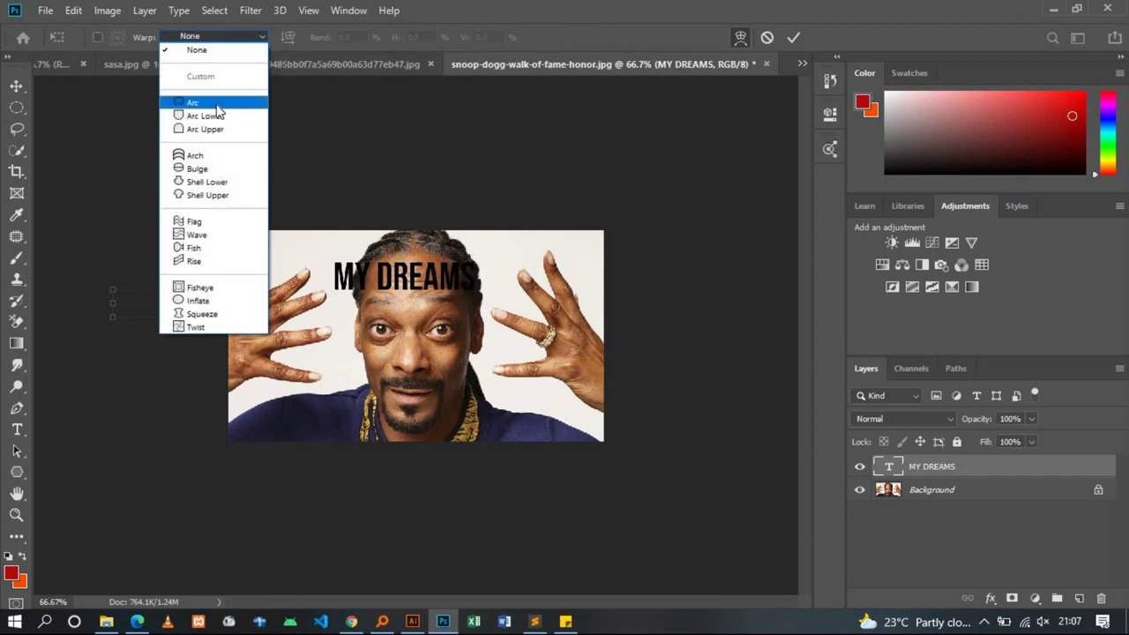
left_click(216, 104)
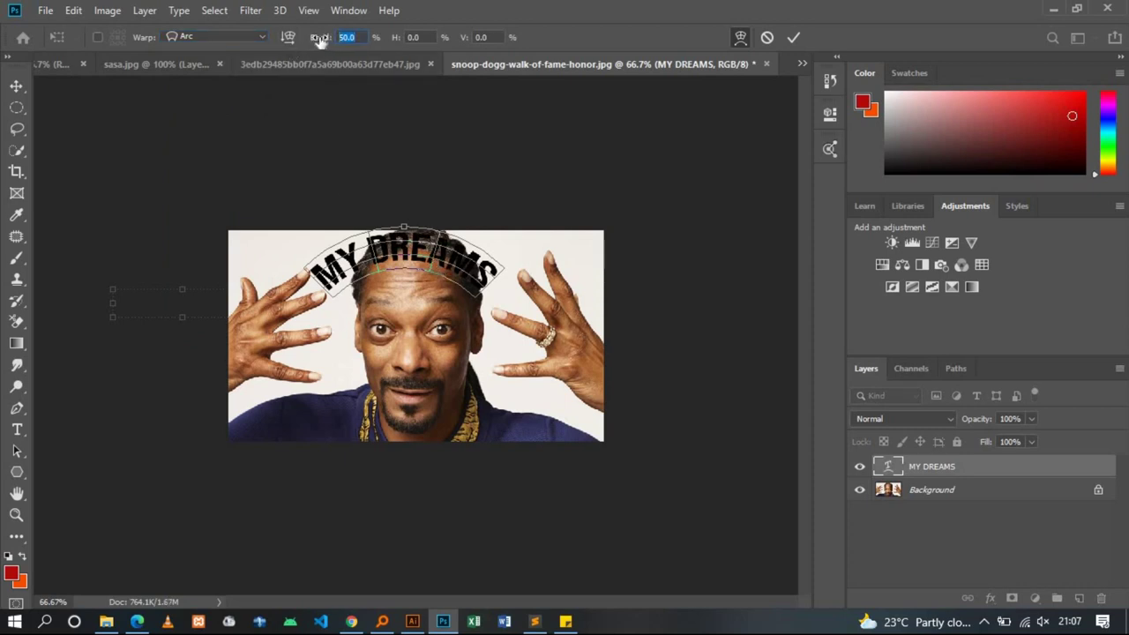
left_click_drag(320, 40, 178, 104)
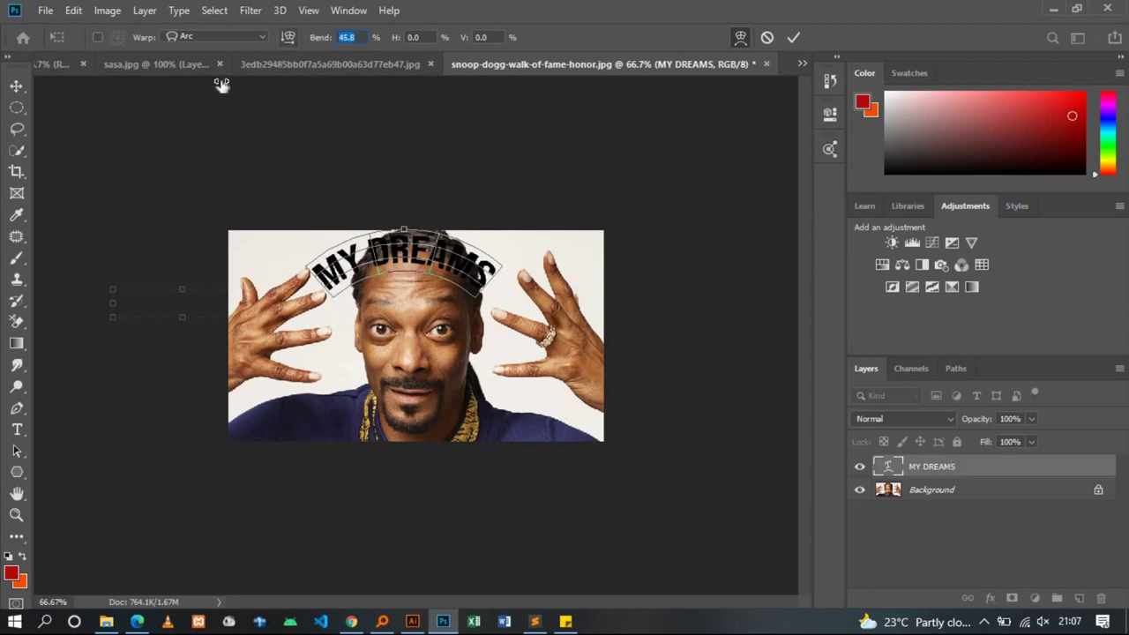
left_click_drag(178, 104, 106, 131)
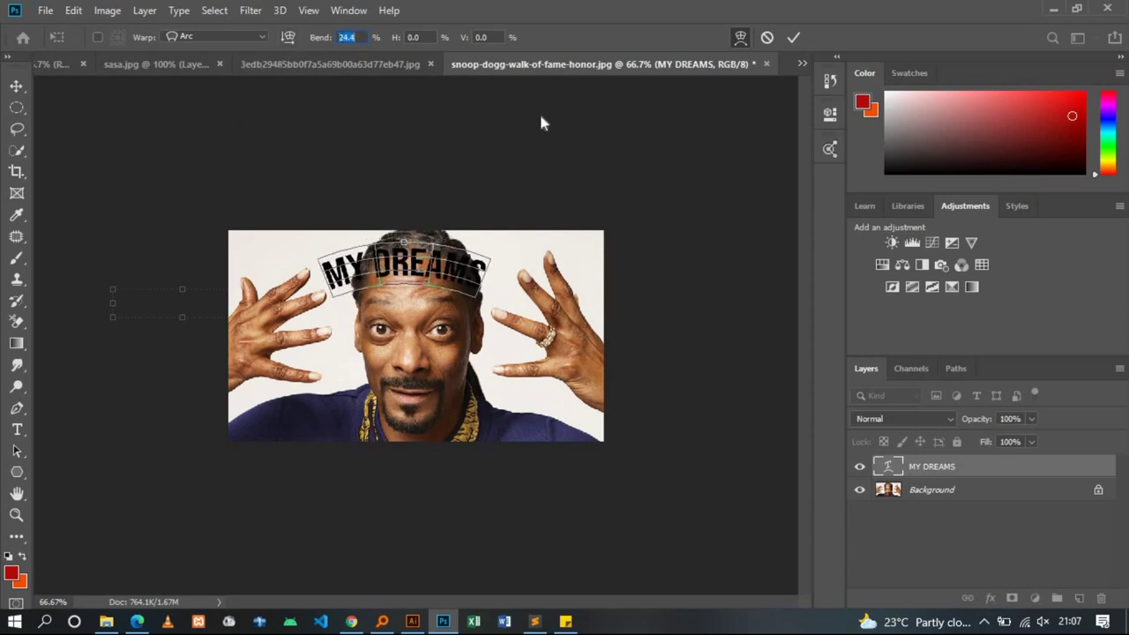
left_click(793, 38)
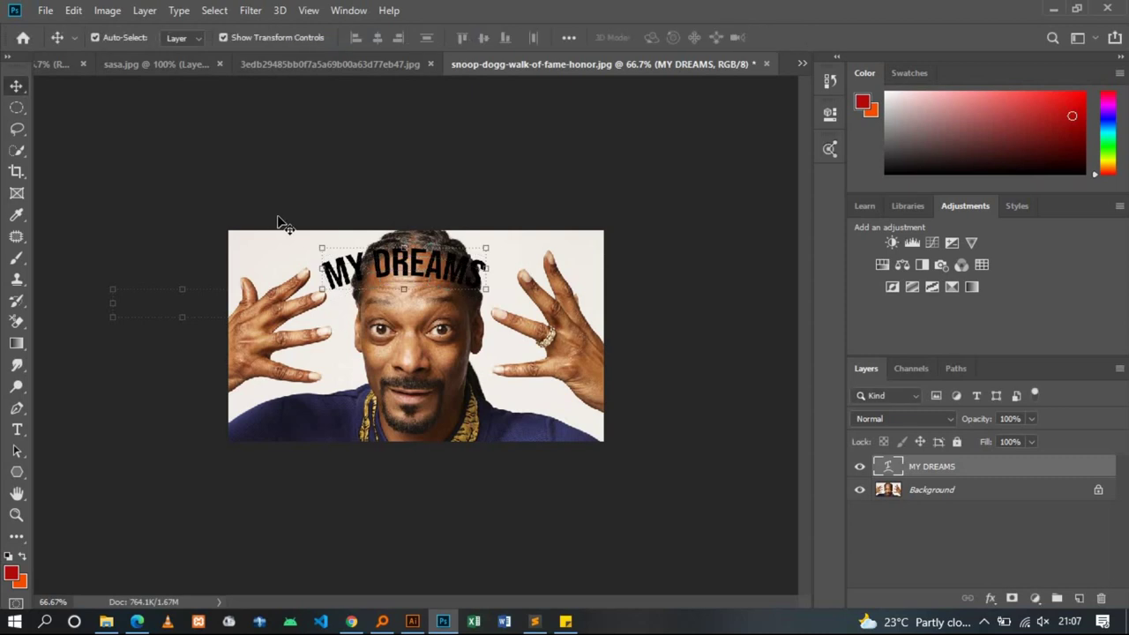
left_click(280, 222)
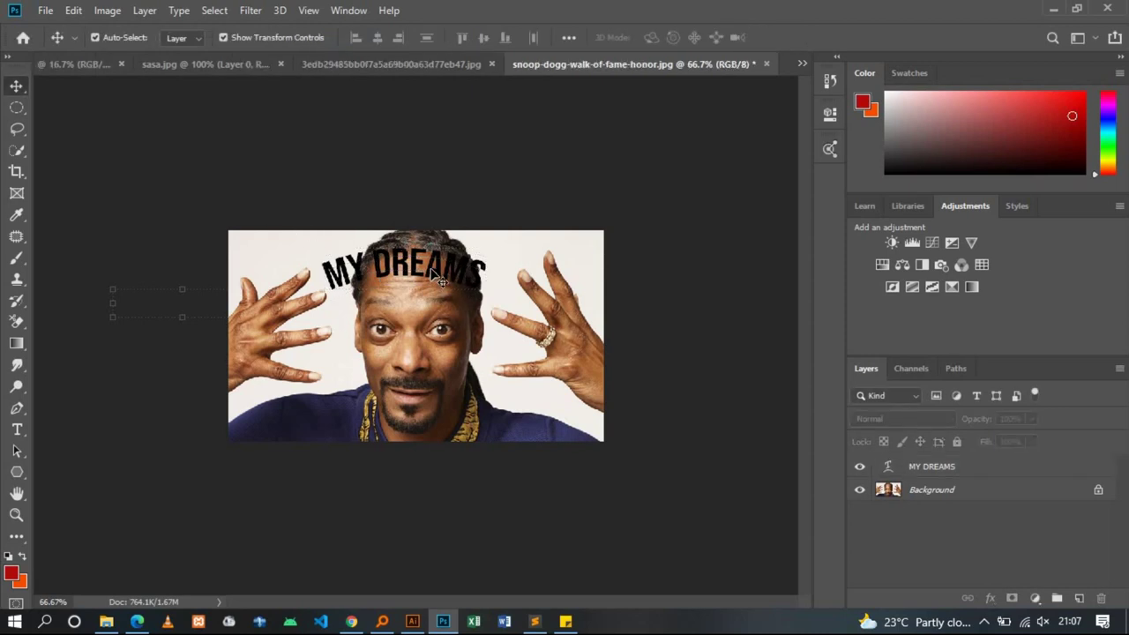
left_click_drag(433, 310, 441, 322)
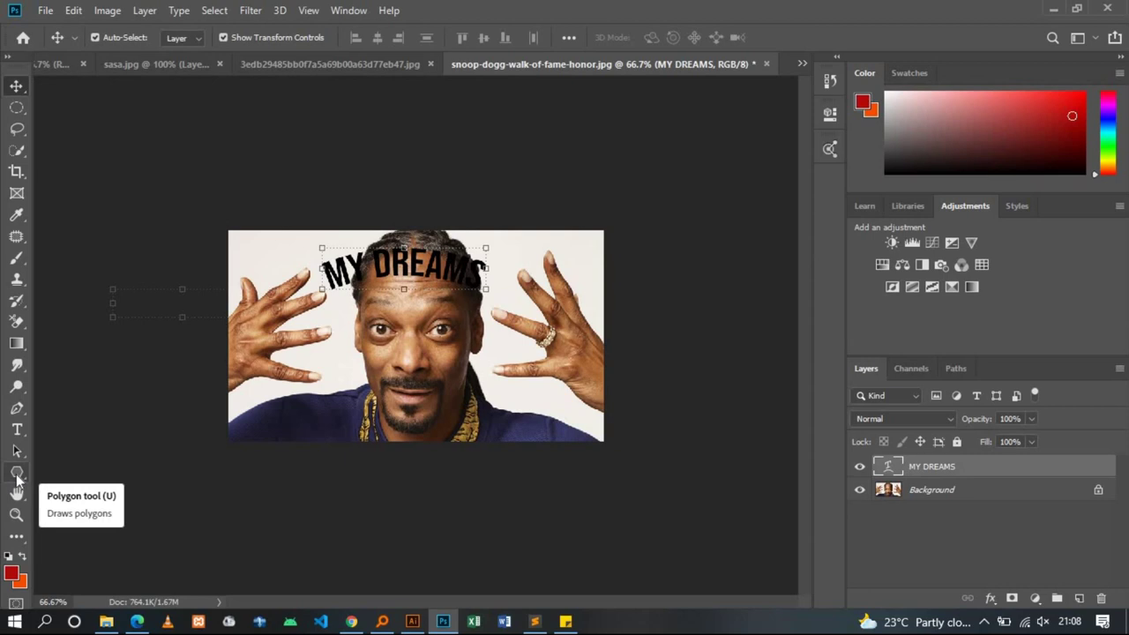
Select the Rectangle Tool and bring the Untitled-1 collage document to the front
left_click(17, 475)
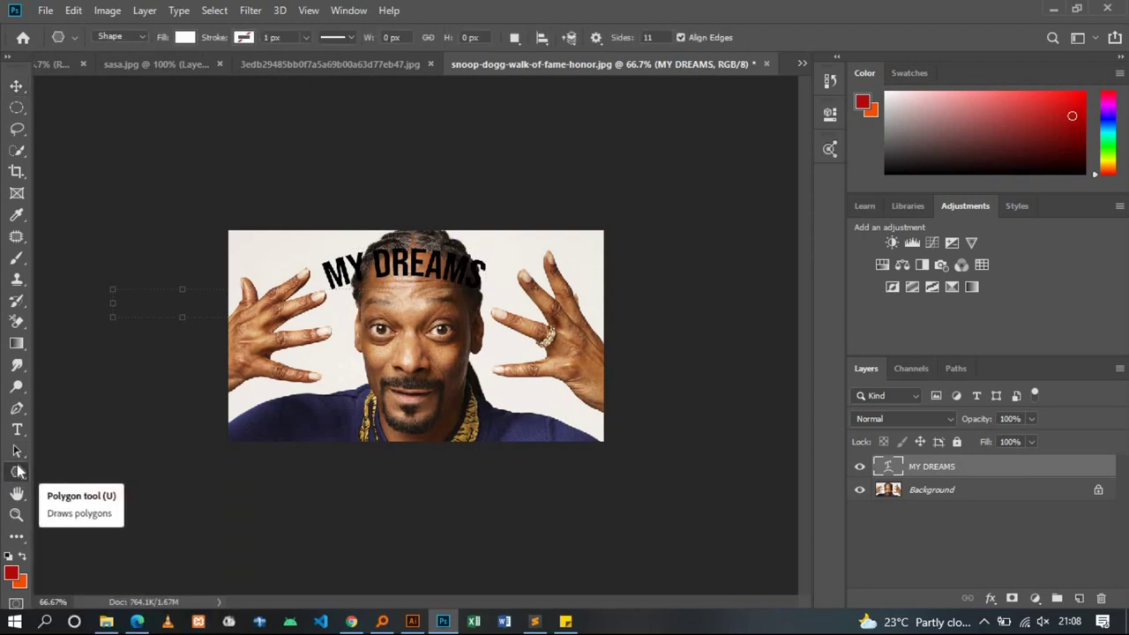
left_click(17, 475)
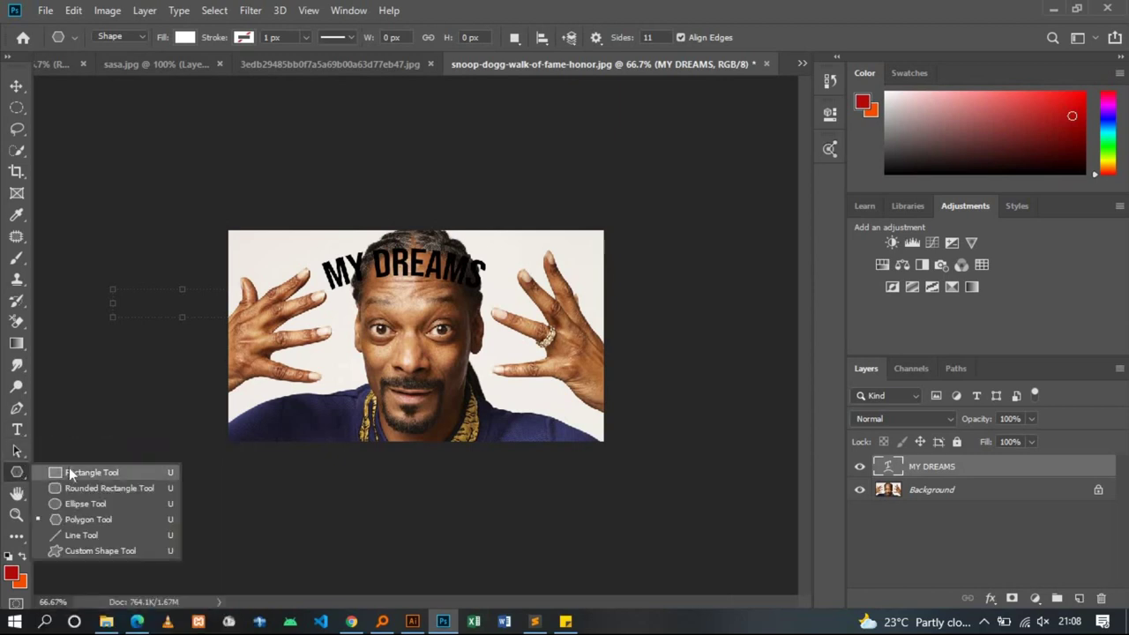
left_click(69, 473)
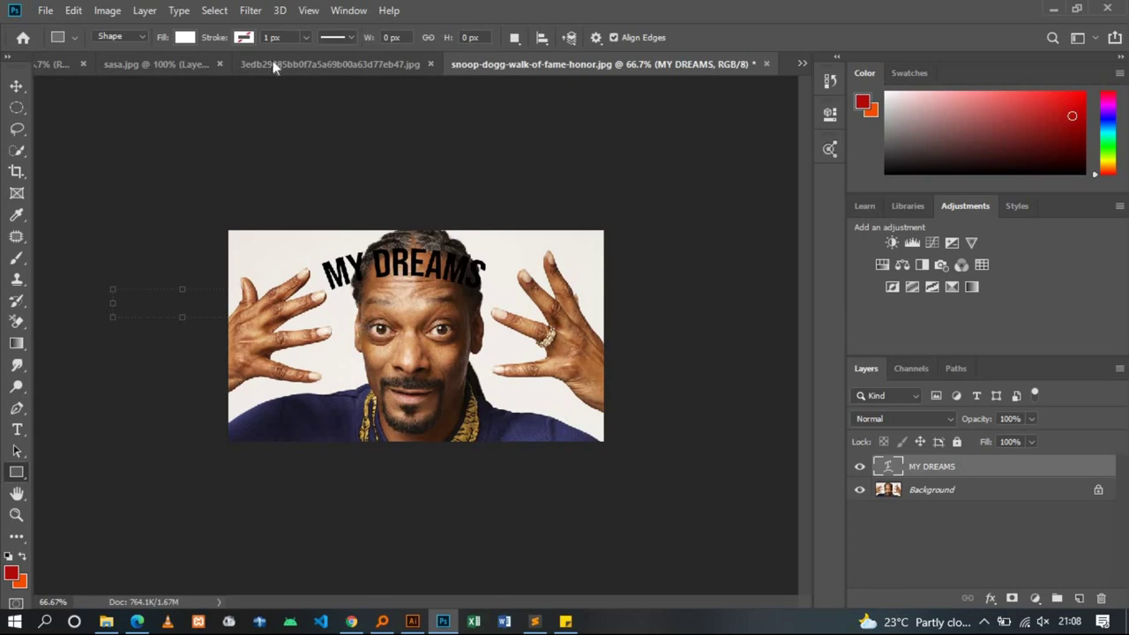
left_click(52, 64)
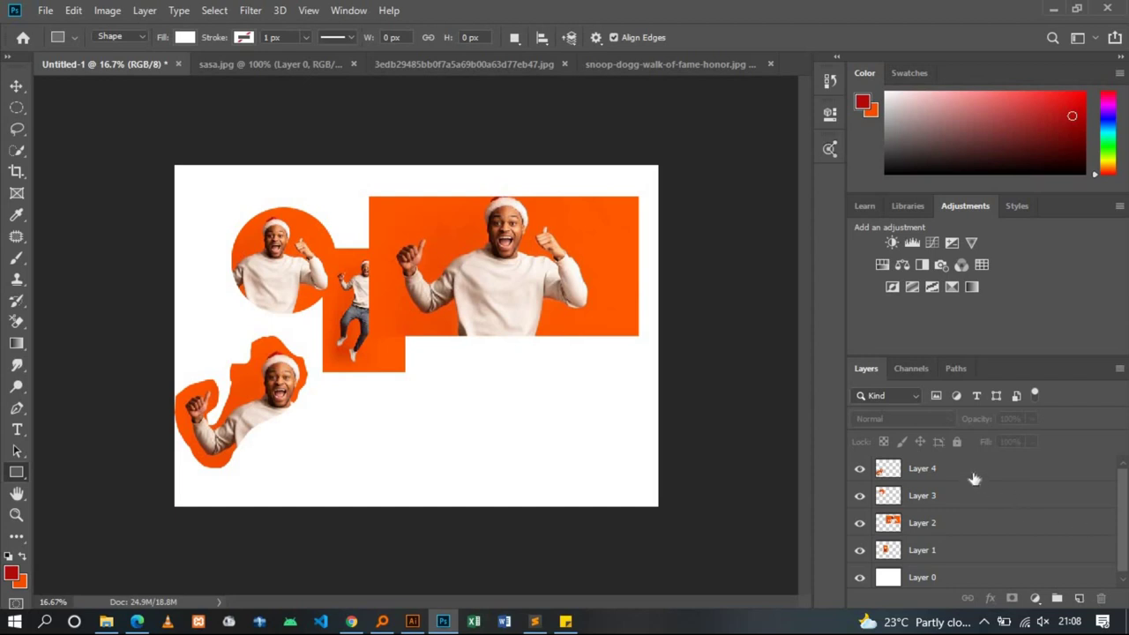
Delete Layers 4, 3, 2 and 1 from Untitled-1, leaving only Layer 0
left_click(974, 478)
left_click_drag(974, 477, 1101, 598)
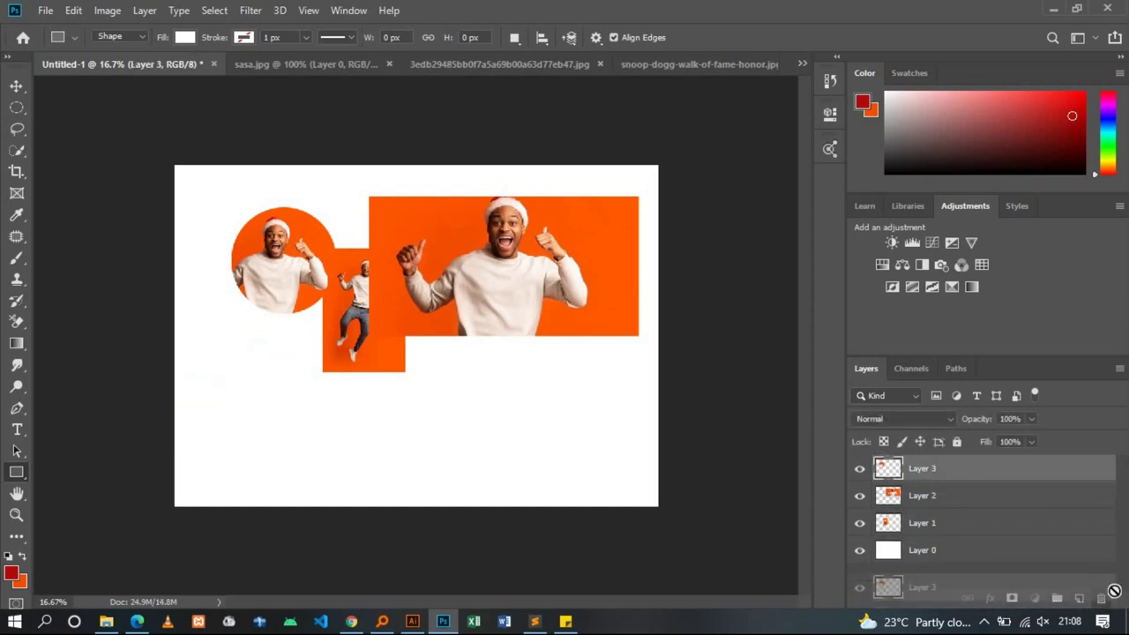
left_click_drag(983, 474, 1101, 598)
left_click_drag(990, 474, 1102, 598)
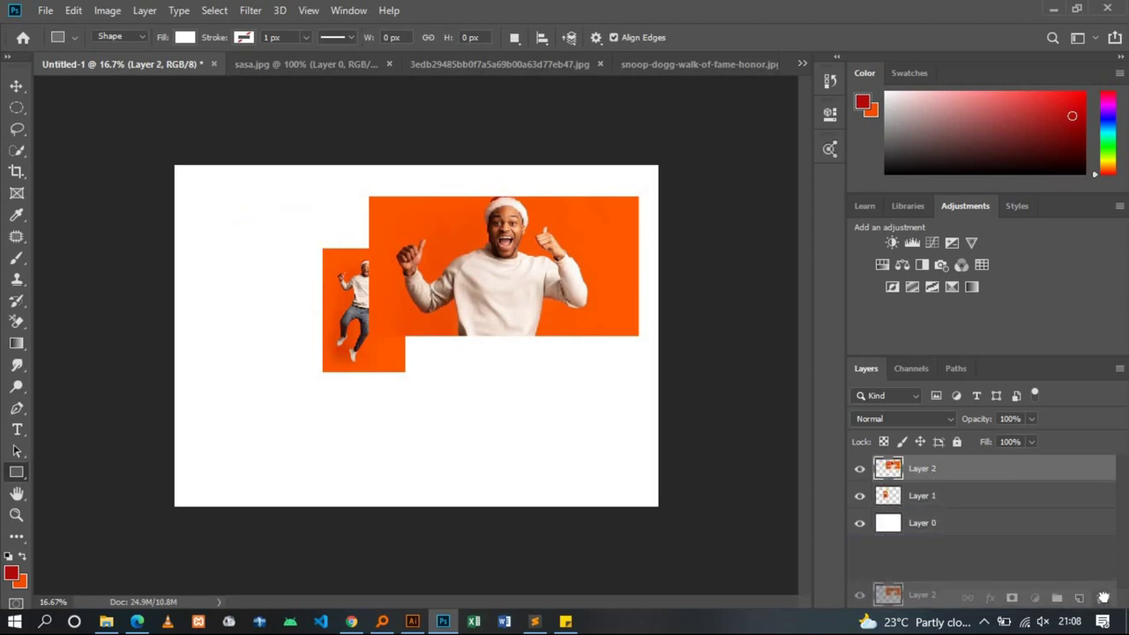
left_click_drag(1103, 597, 1103, 598)
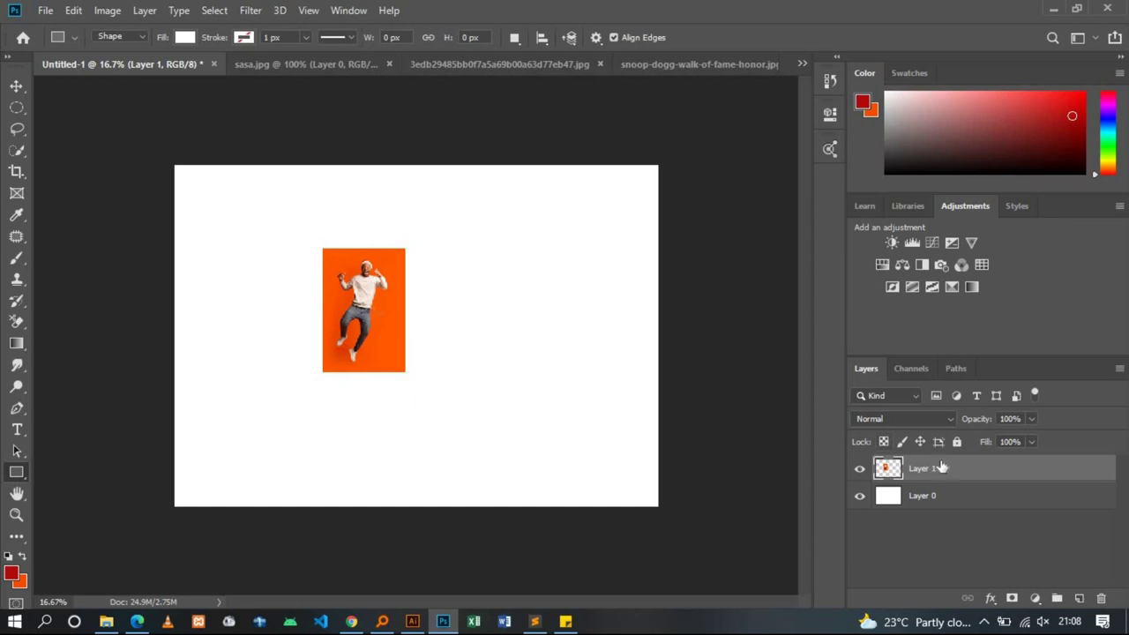
left_click_drag(942, 472, 1101, 598)
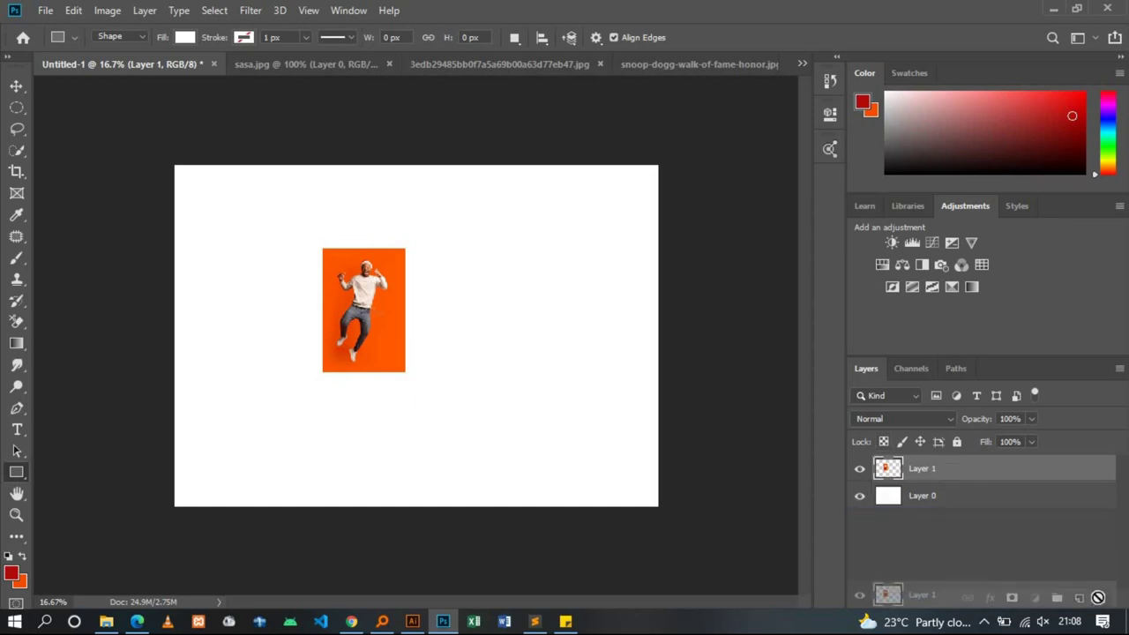
right_click(21, 474)
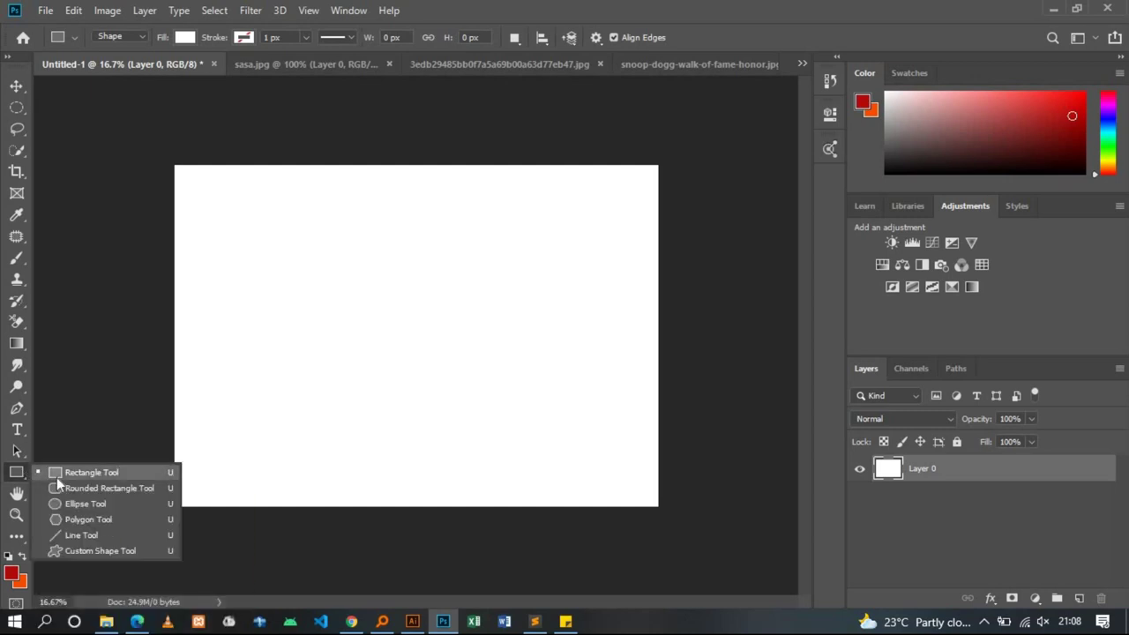
left_click(55, 475)
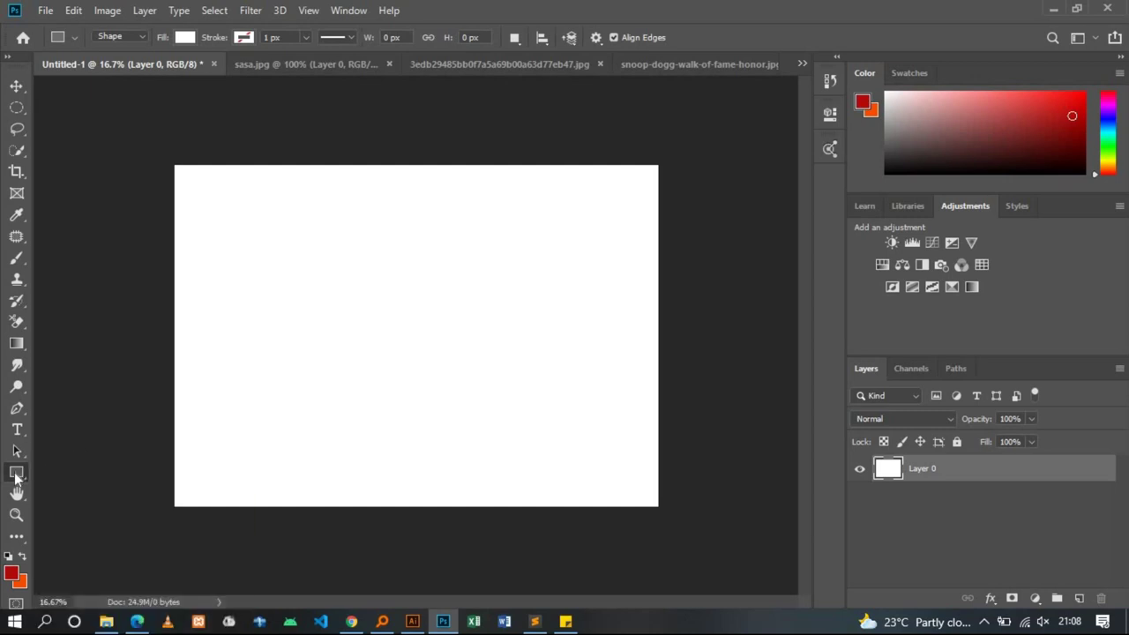
right_click(15, 473)
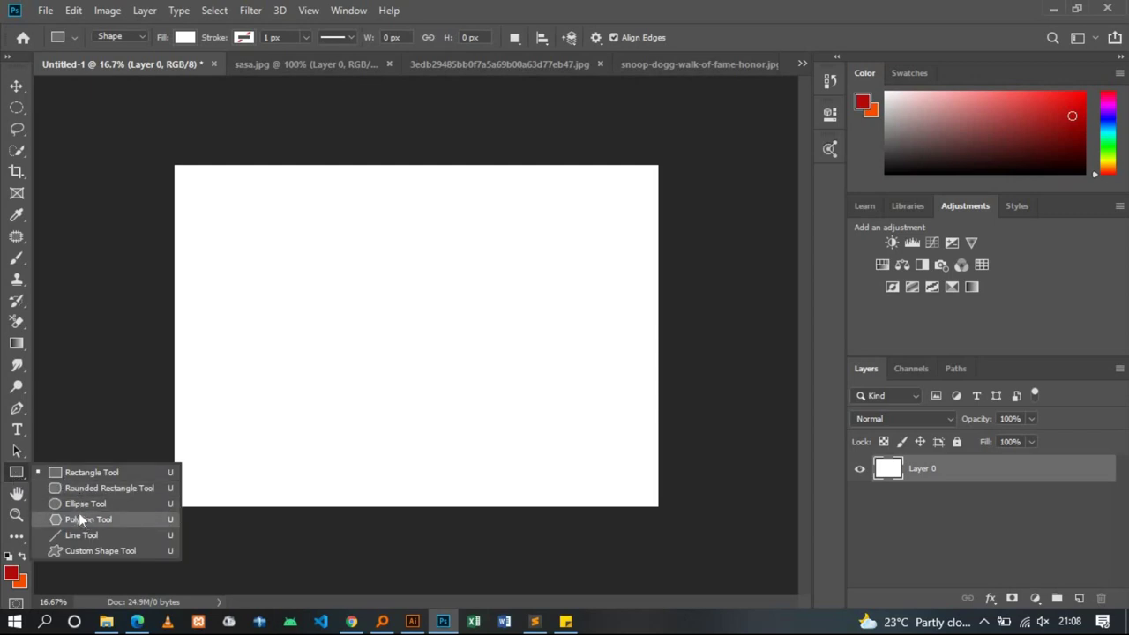
left_click(89, 471)
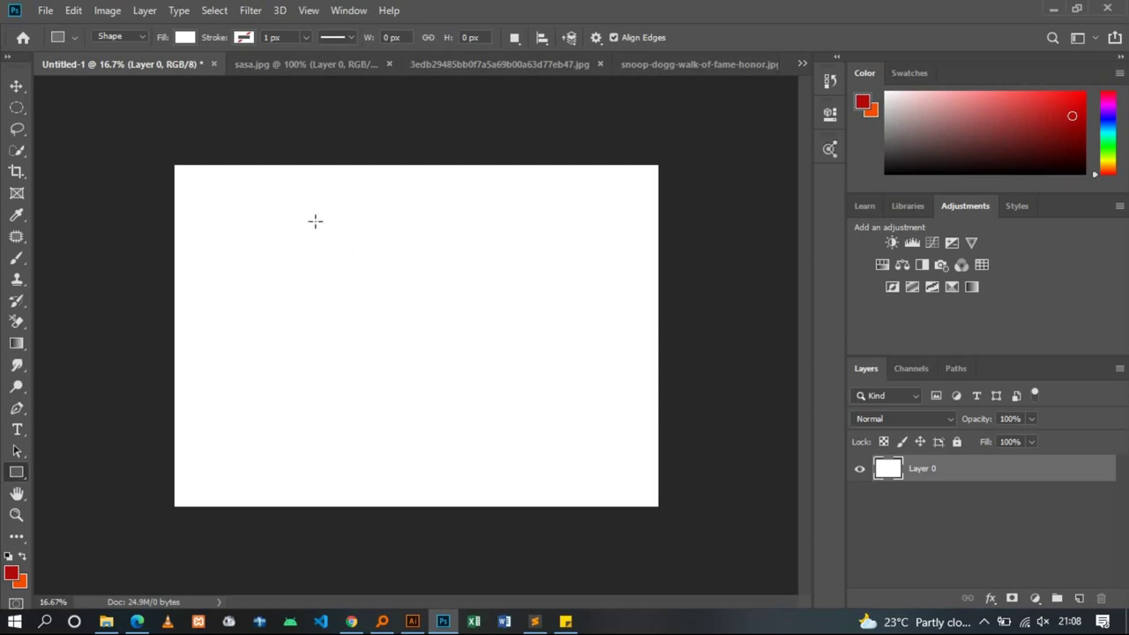
mouse_move(321, 274)
left_mouse_down()
mouse_move(375, 330)
mouse_move(572, 389)
left_mouse_up()
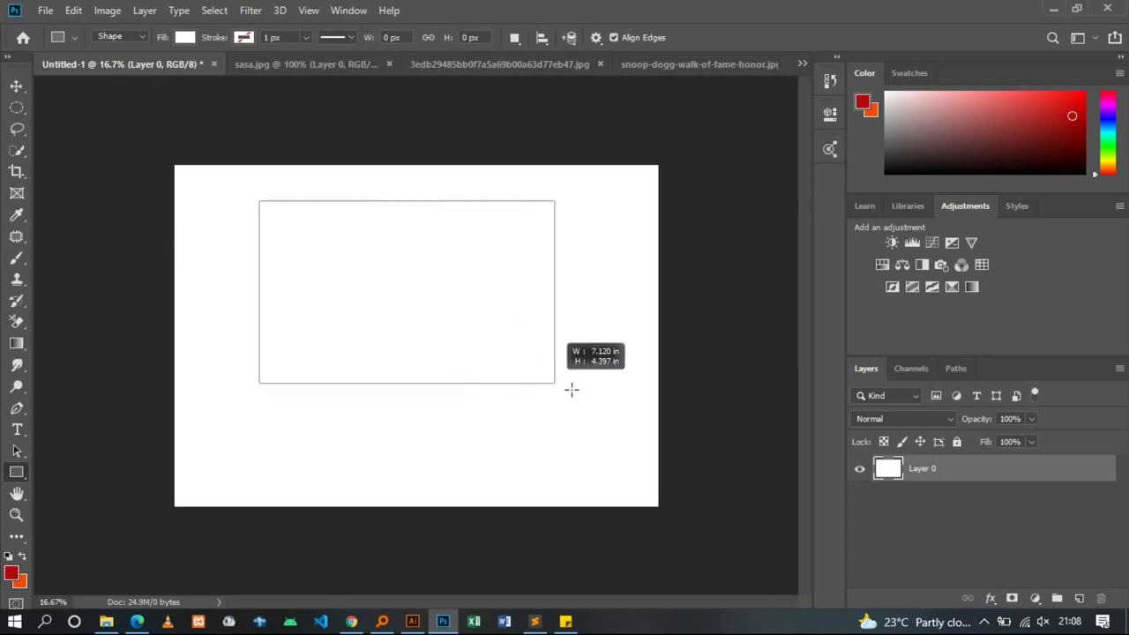
Draw a rectangle across the upper canvas and give it a grey fill
left_click_drag(572, 389, 573, 393)
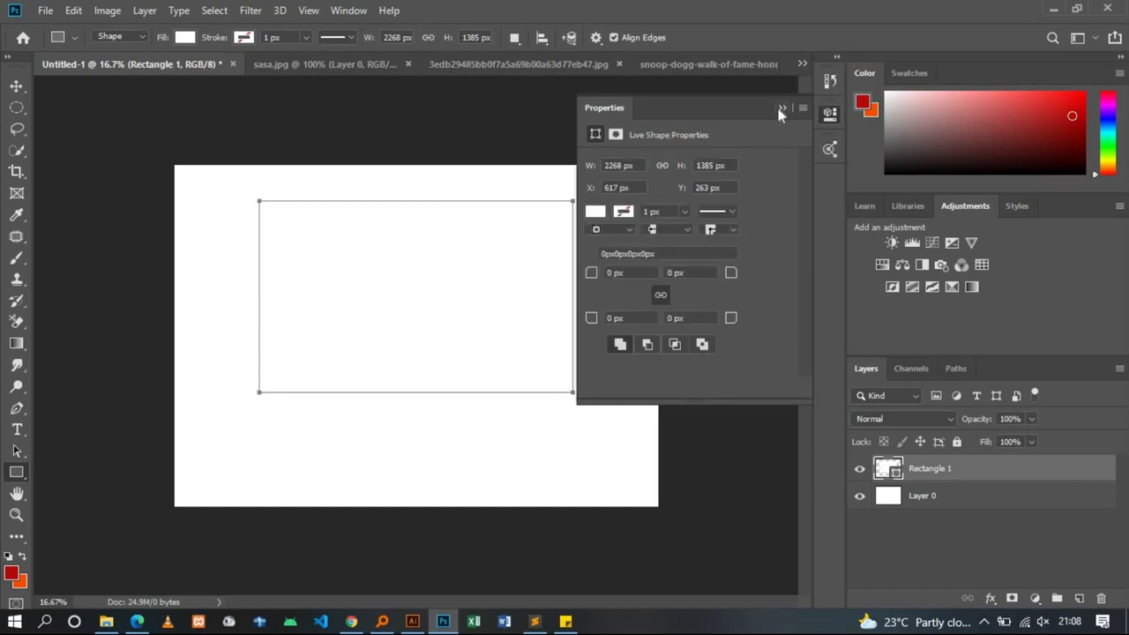
left_click(781, 109)
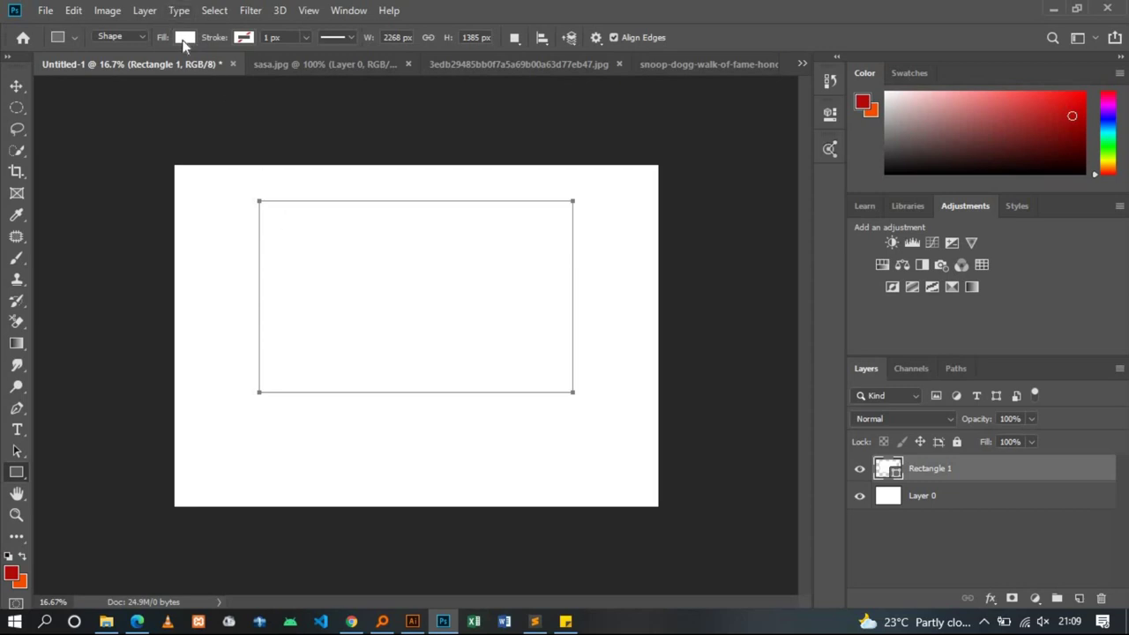
left_click(184, 39)
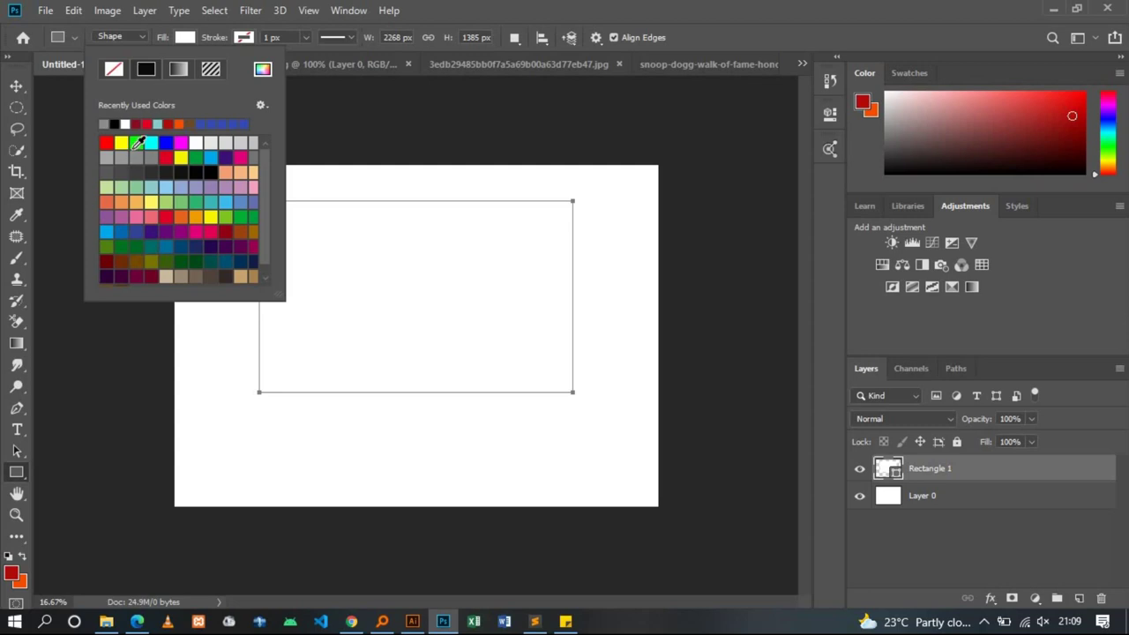
left_click(135, 148)
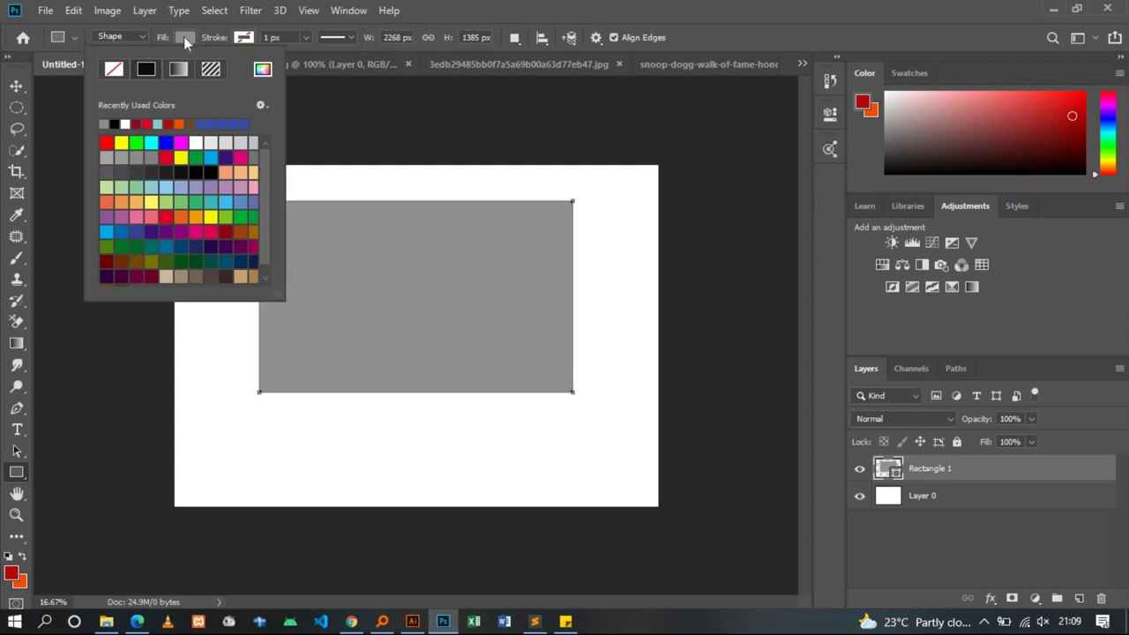
left_click(184, 37)
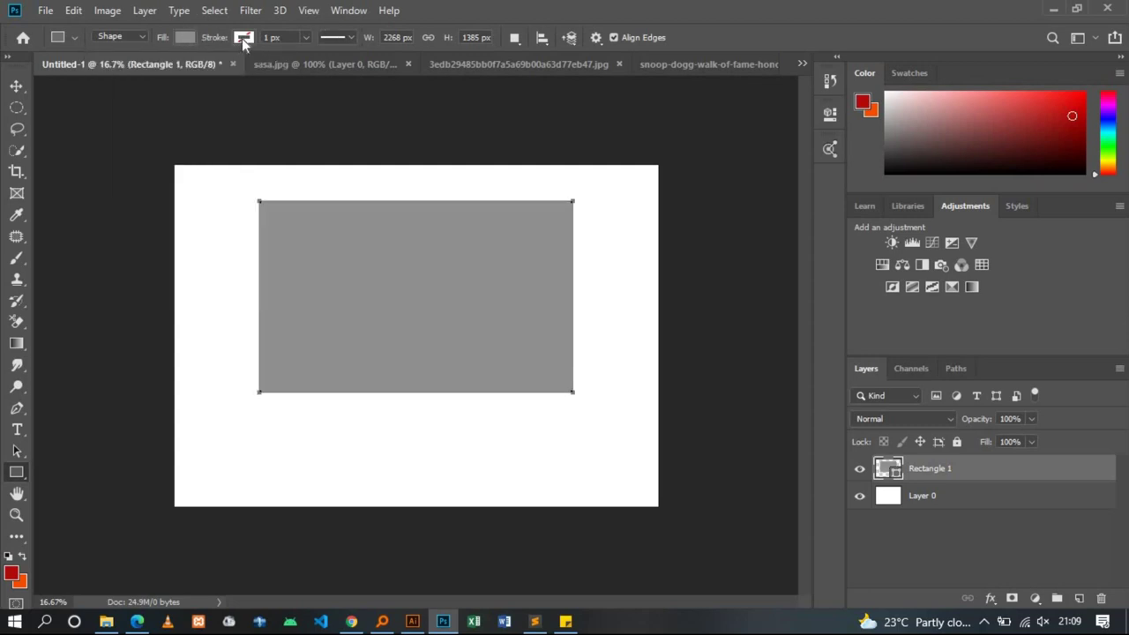
Give the rectangle a solid blue outline 13 px thick
left_click(241, 38)
left_click(206, 75)
left_click(225, 143)
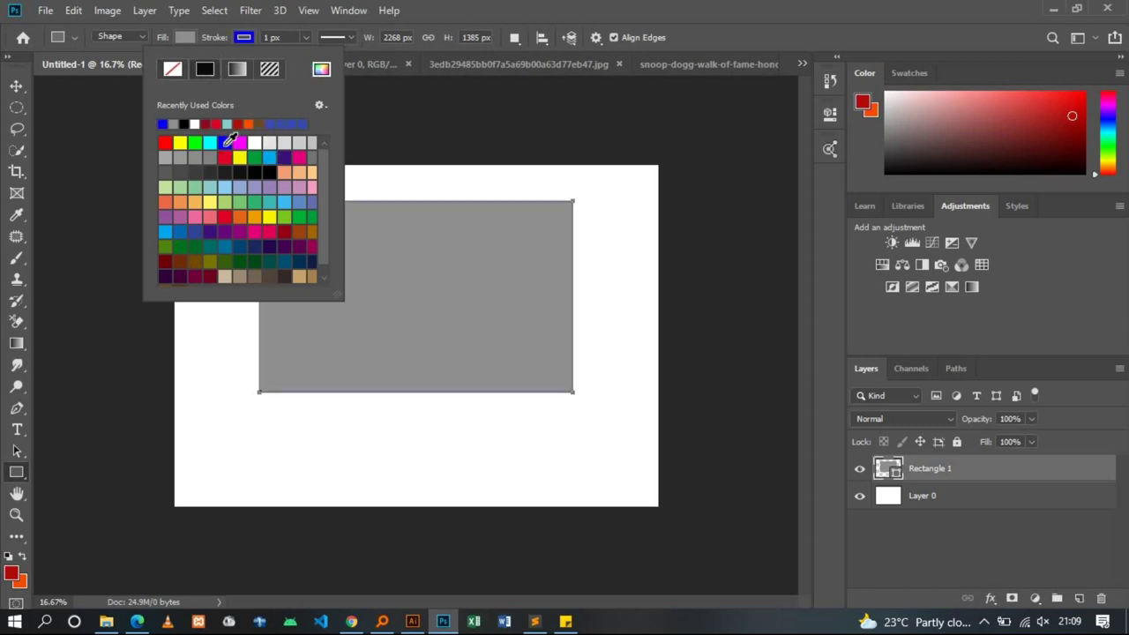
left_click(280, 37)
type("8")
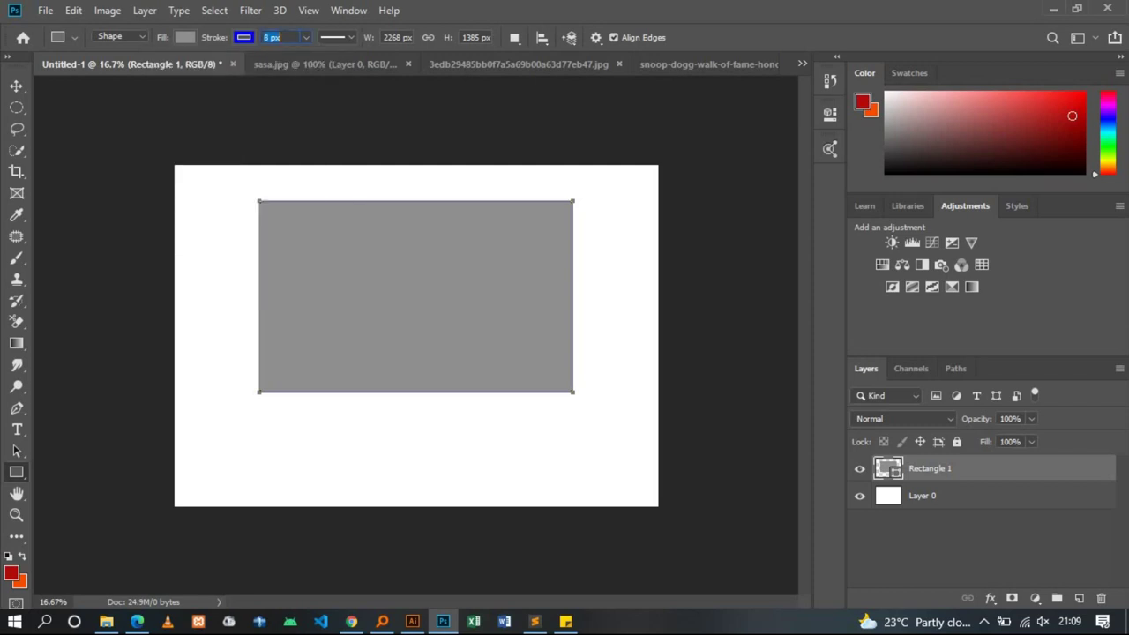
key("Return")
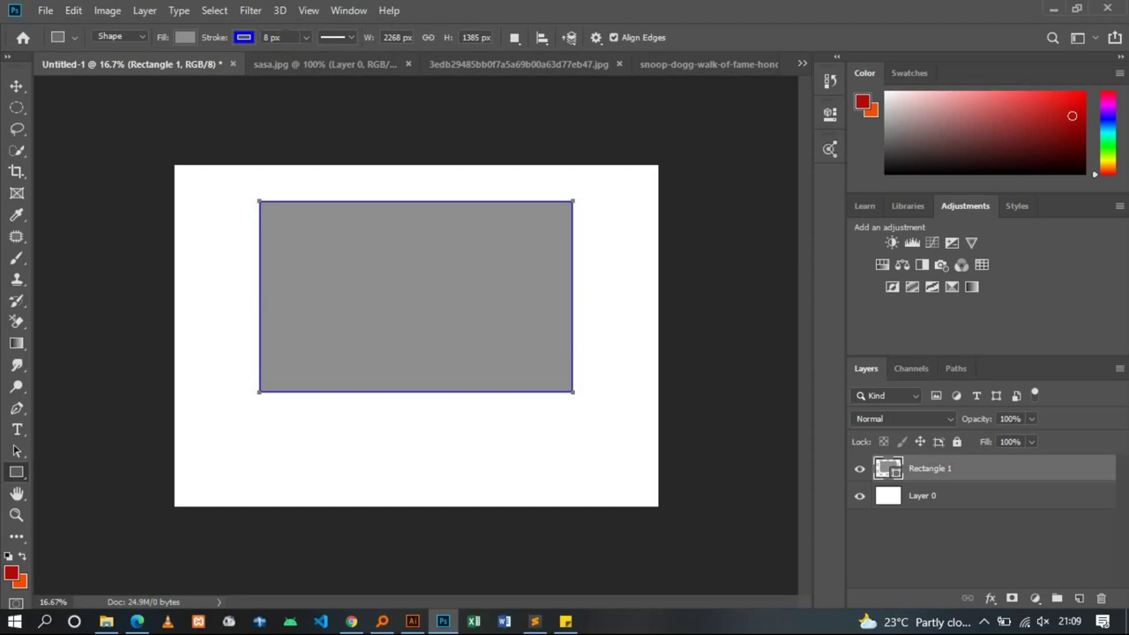
type("13")
key("Return")
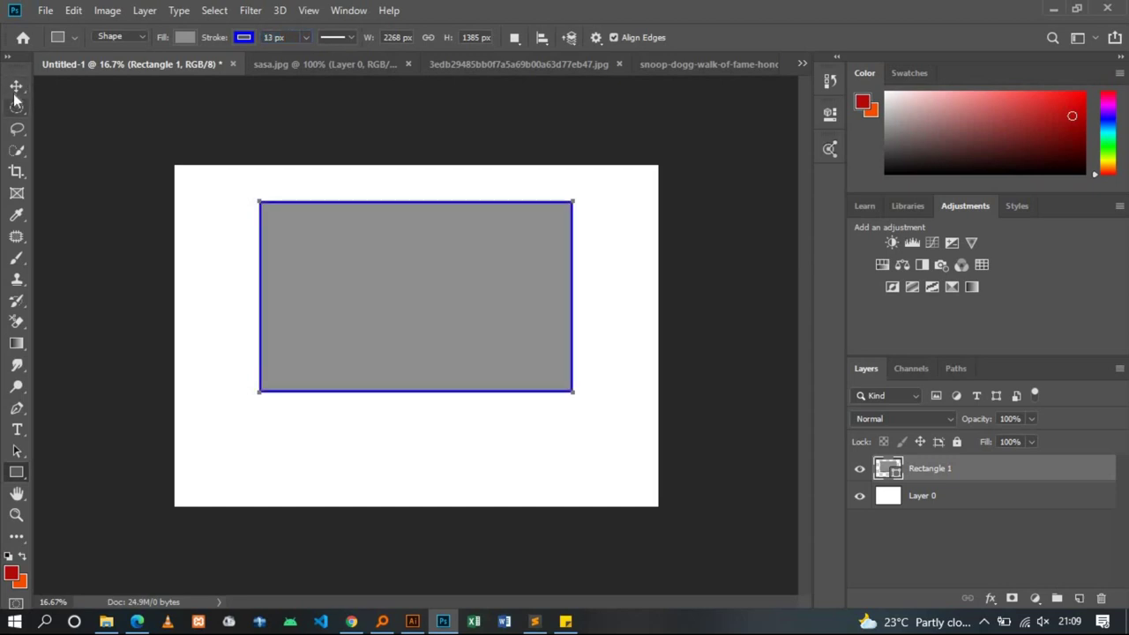
Draw two ellipses with the Ellipse Tool overlapping the rectangle's lower left
left_click(16, 86)
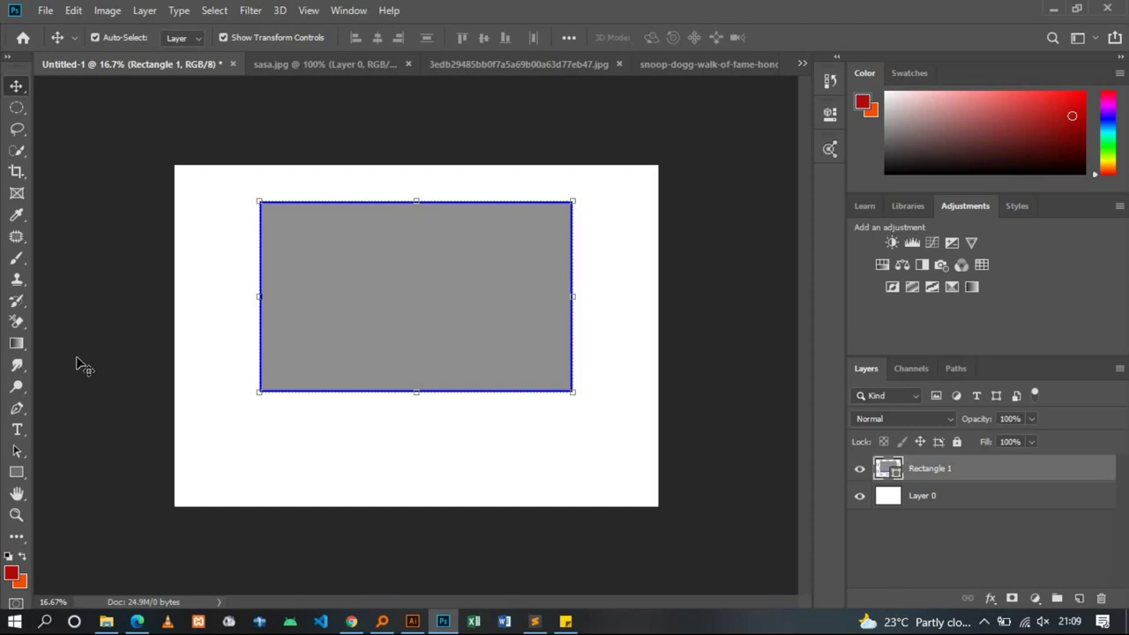
left_click(16, 475)
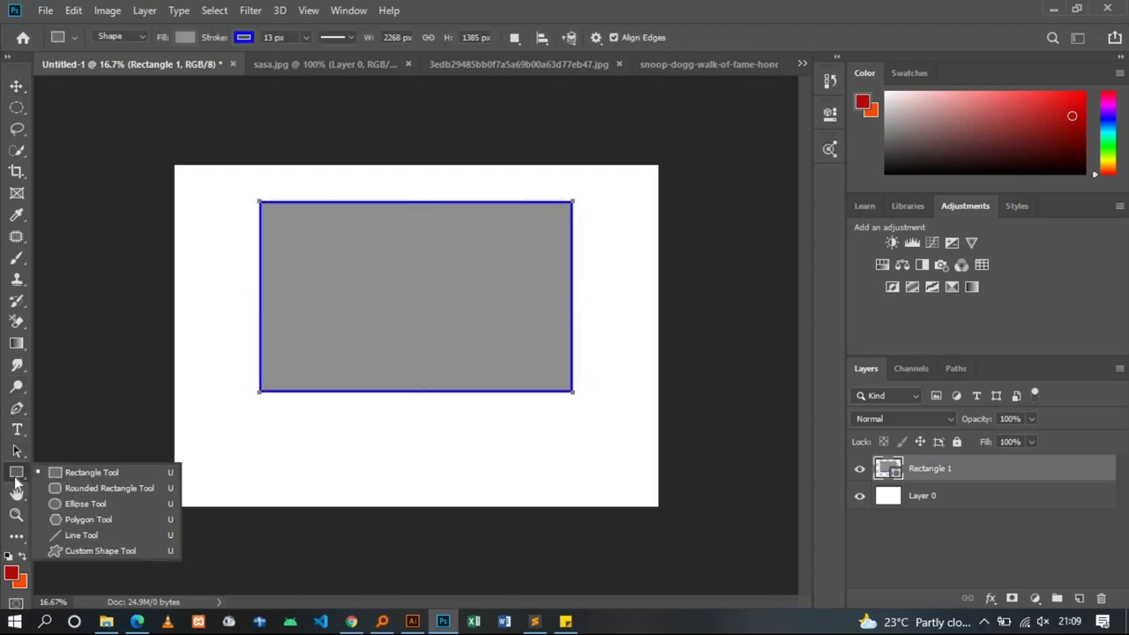
left_click(76, 505)
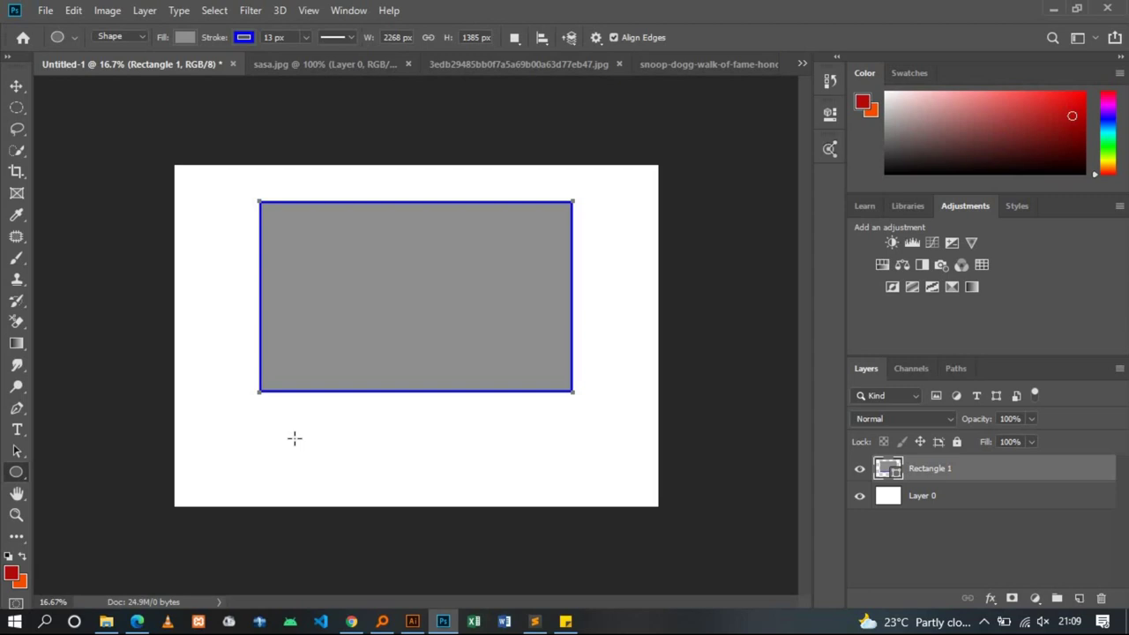
left_click_drag(191, 315, 404, 407)
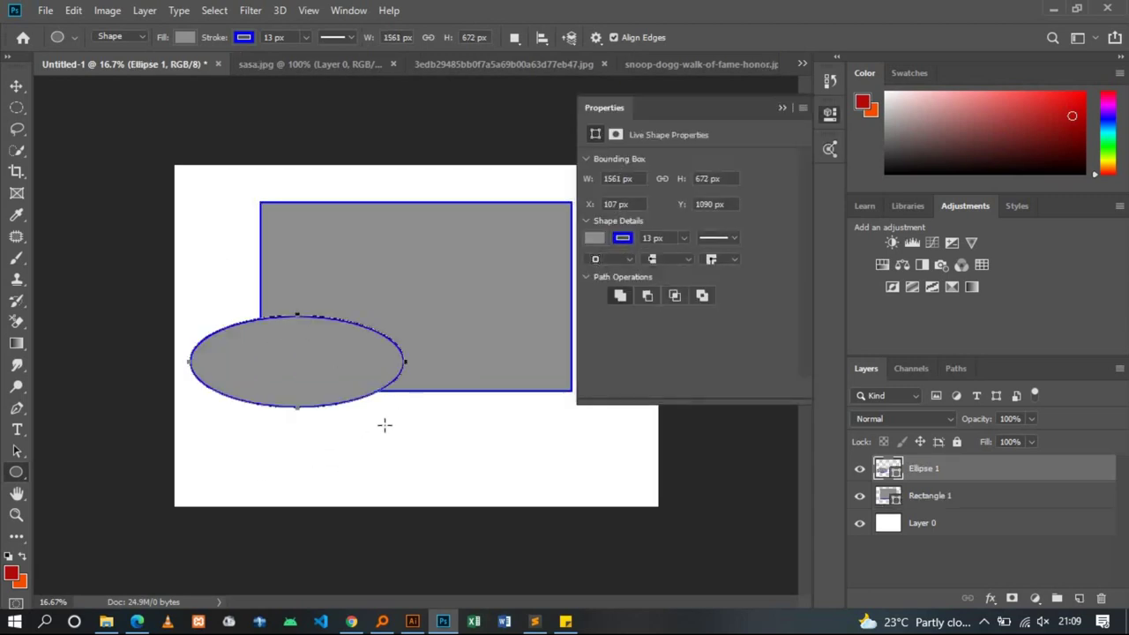
left_click_drag(377, 390, 452, 475)
left_click(785, 108)
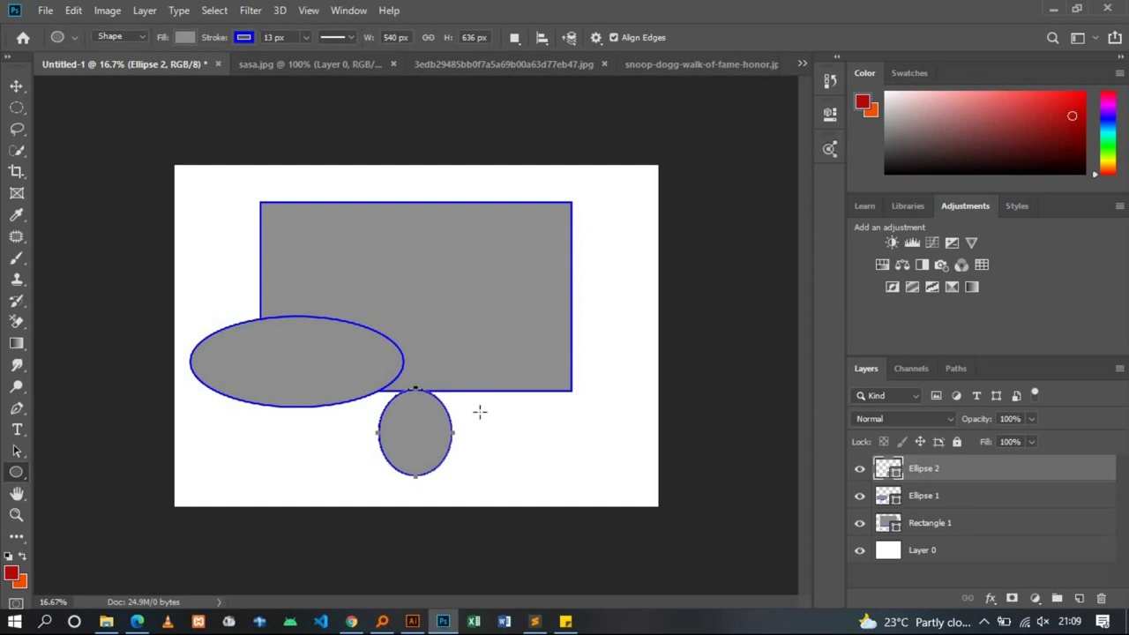
Draw a small oval below the rectangle, then undo it
left_click(480, 411)
left_click(596, 238)
left_click_drag(499, 421, 541, 460)
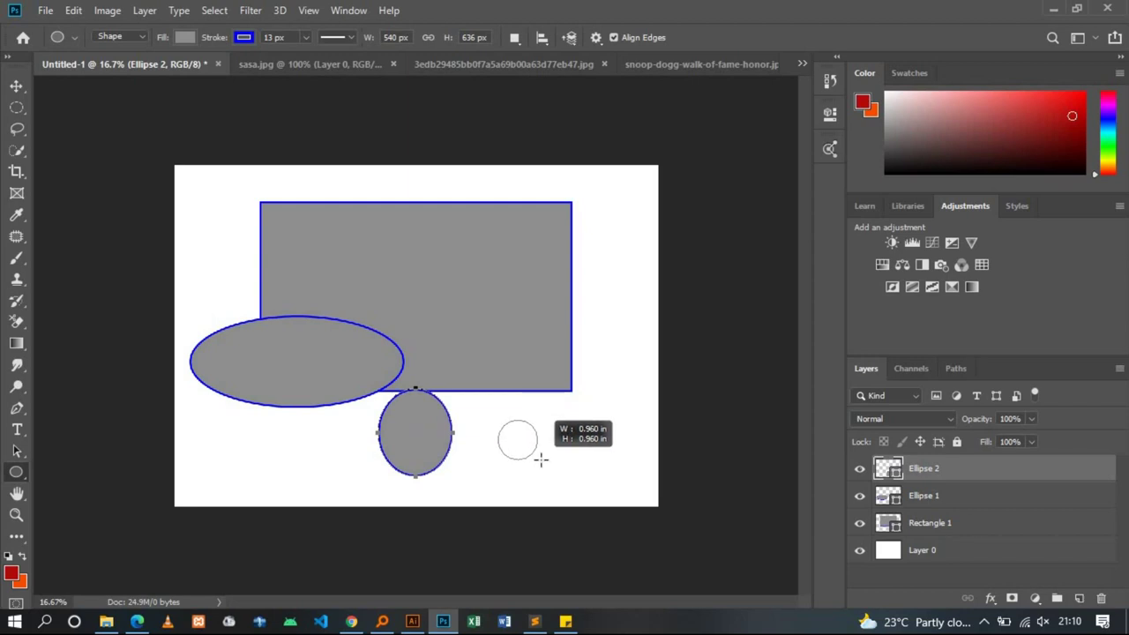
key("ctrl+z")
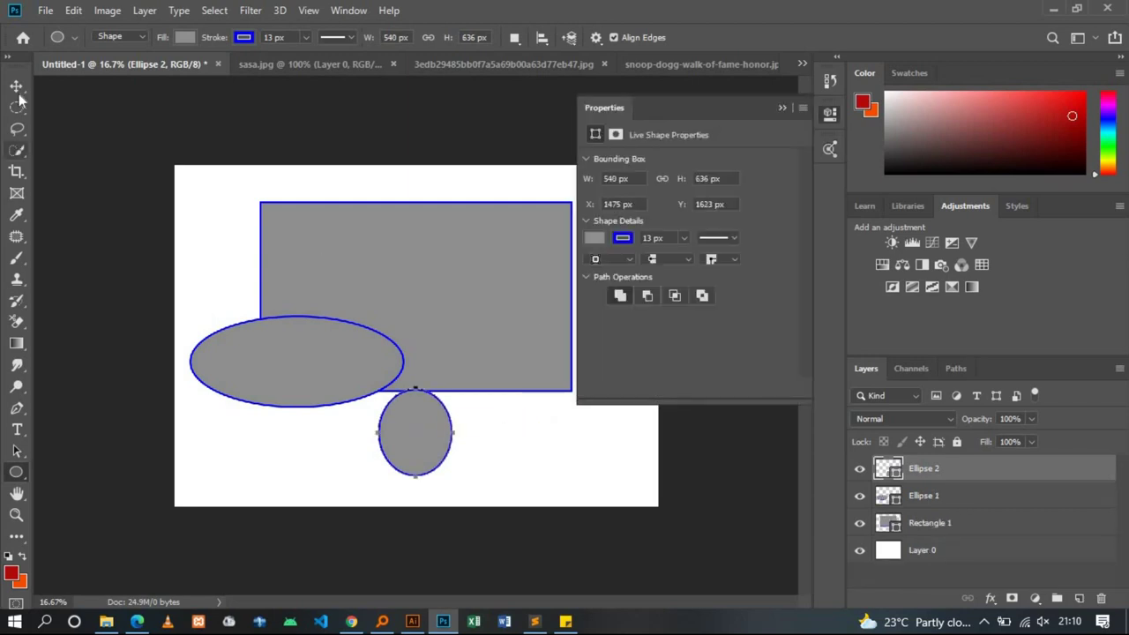
Switch to the Rectangle Tool and undo the ellipses and rectangle
left_click(17, 85)
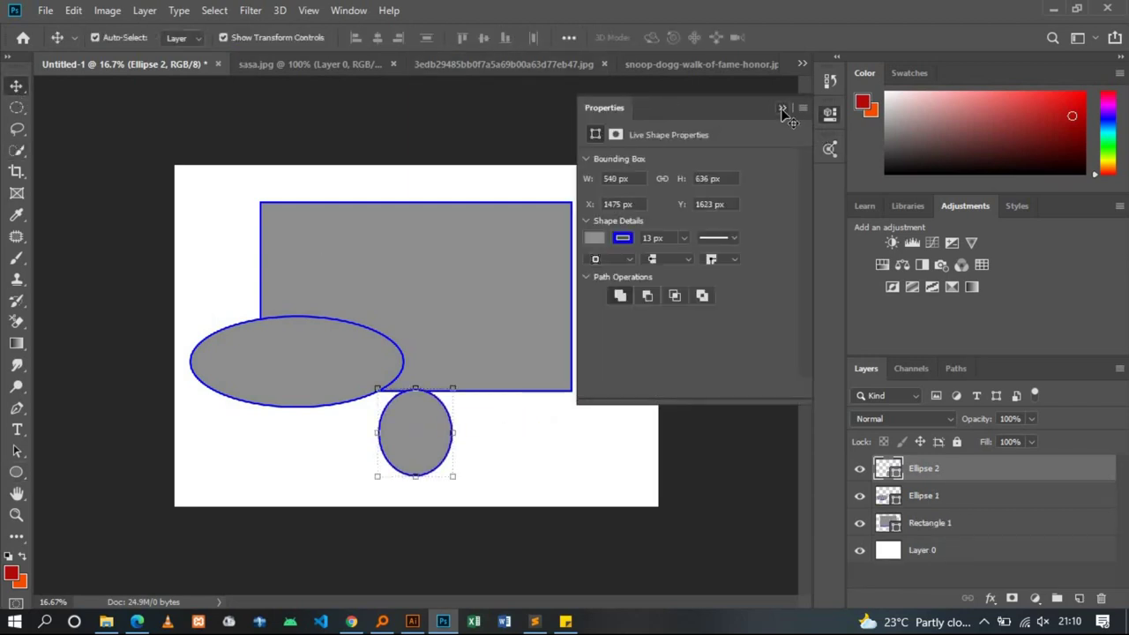
left_click(782, 109)
left_click(16, 473)
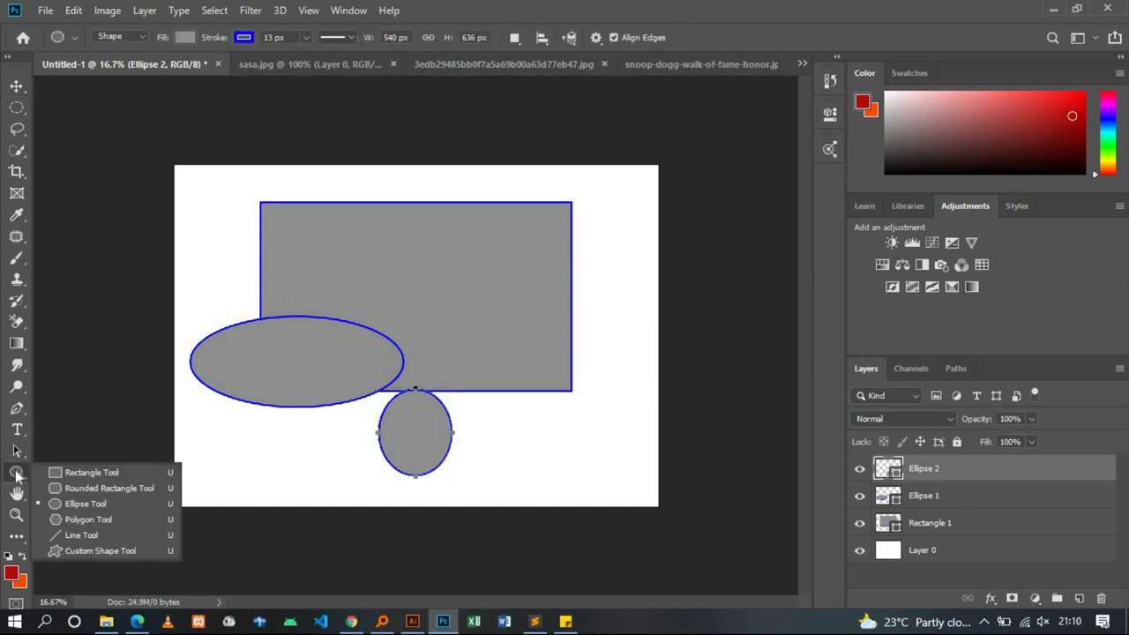
left_click(77, 473)
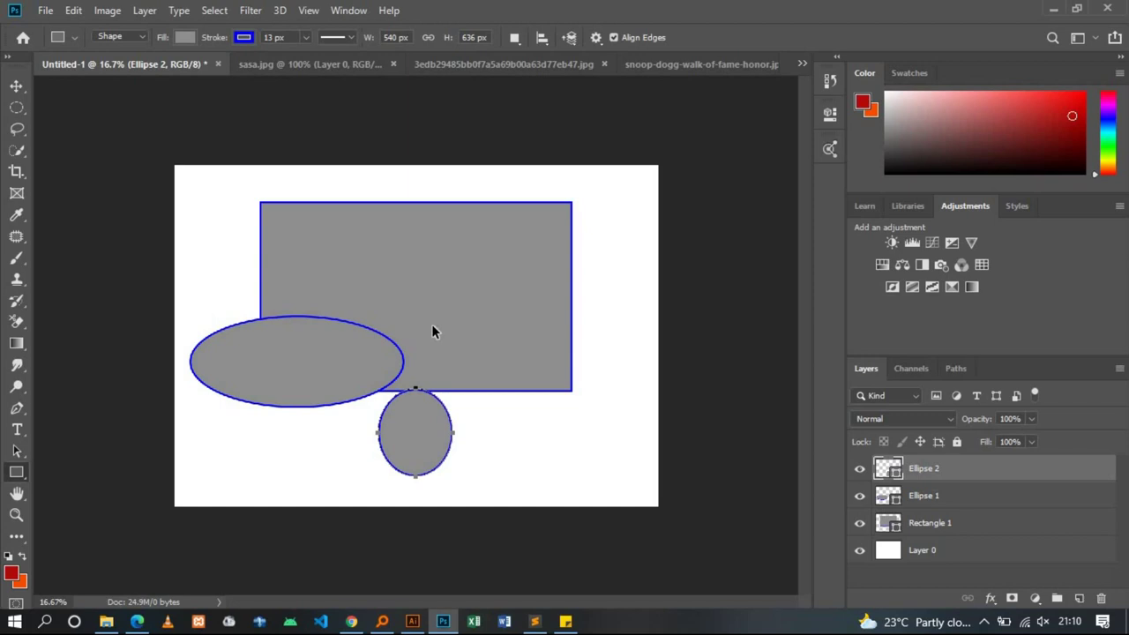
key("ctrl+z")
key("ctrl+z")
key("ctrl+z")
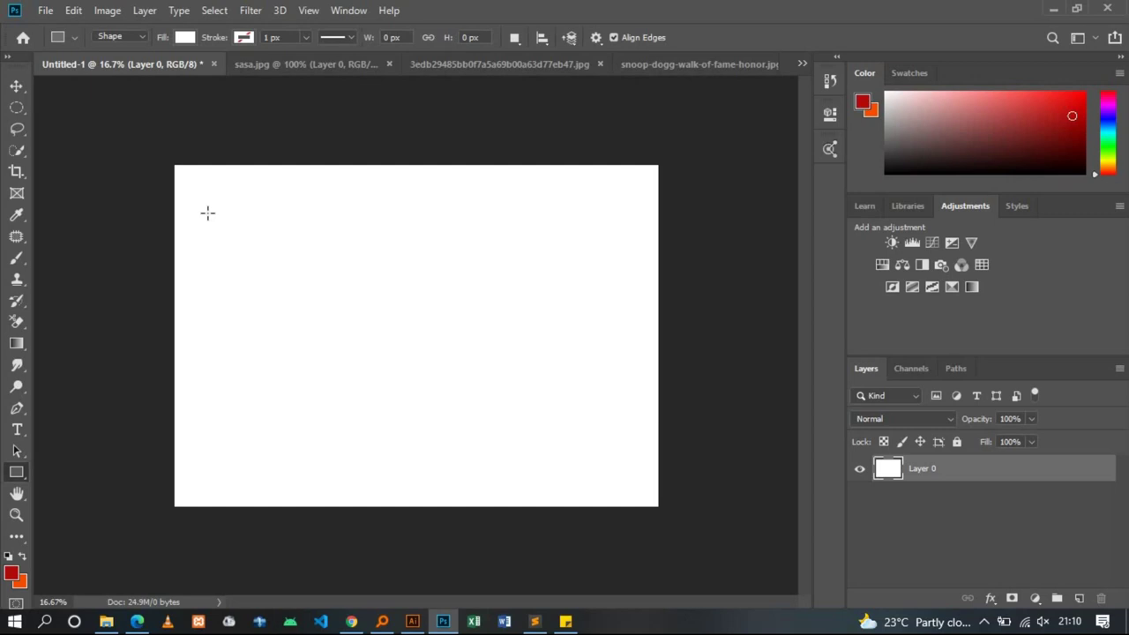
Drag out a test rectangle, undo it, and open the shape tool list
left_click_drag(208, 213, 274, 253)
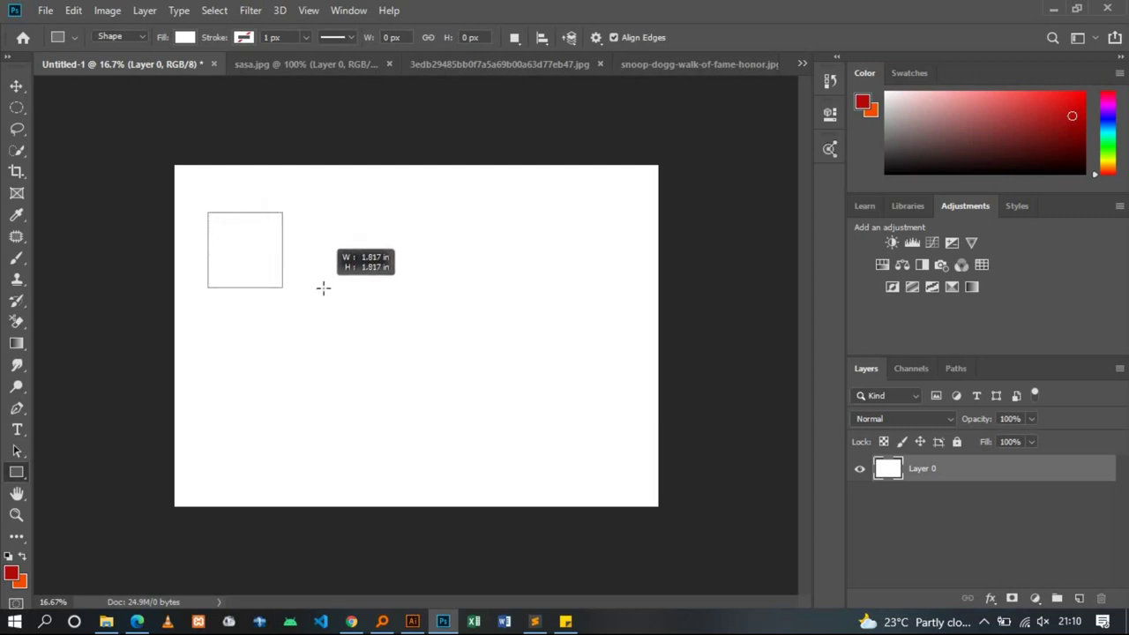
mouse_move(274, 253)
left_mouse_down()
mouse_move(298, 289)
mouse_move(436, 390)
left_mouse_up()
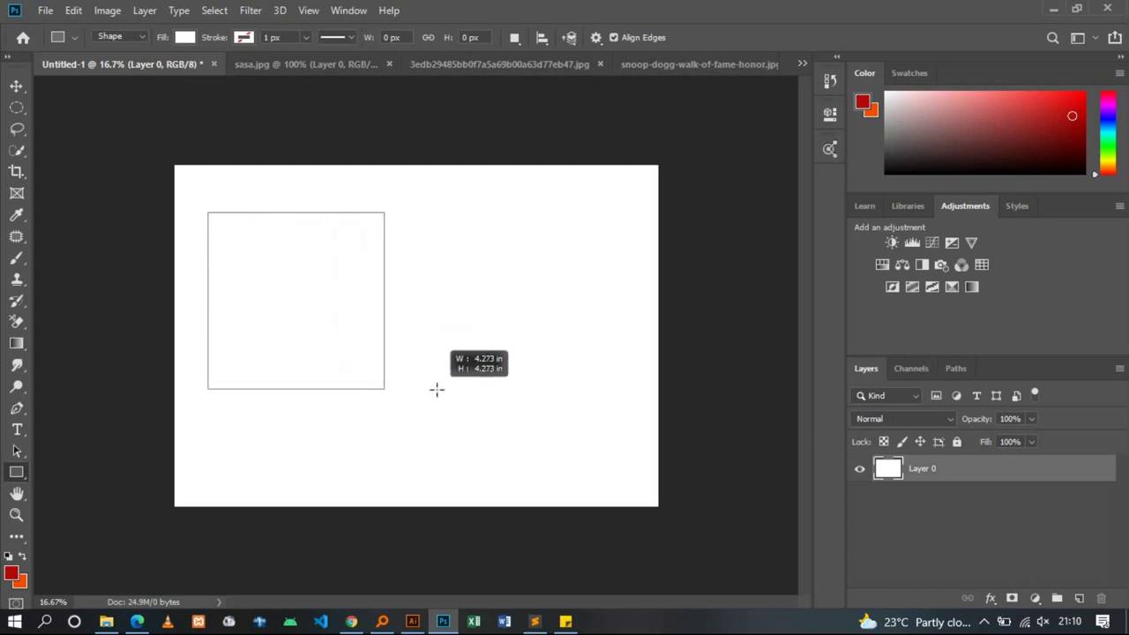
mouse_move(437, 390)
left_mouse_down()
mouse_move(643, 479)
mouse_move(532, 435)
mouse_move(278, 303)
mouse_move(625, 453)
left_mouse_up()
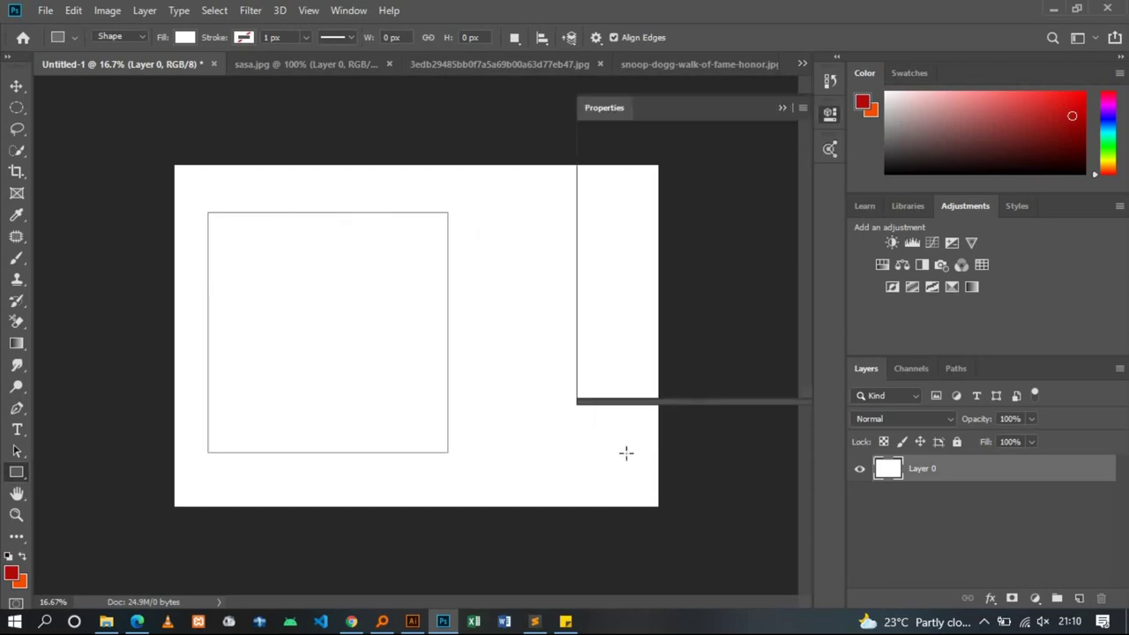
key("ctrl+z")
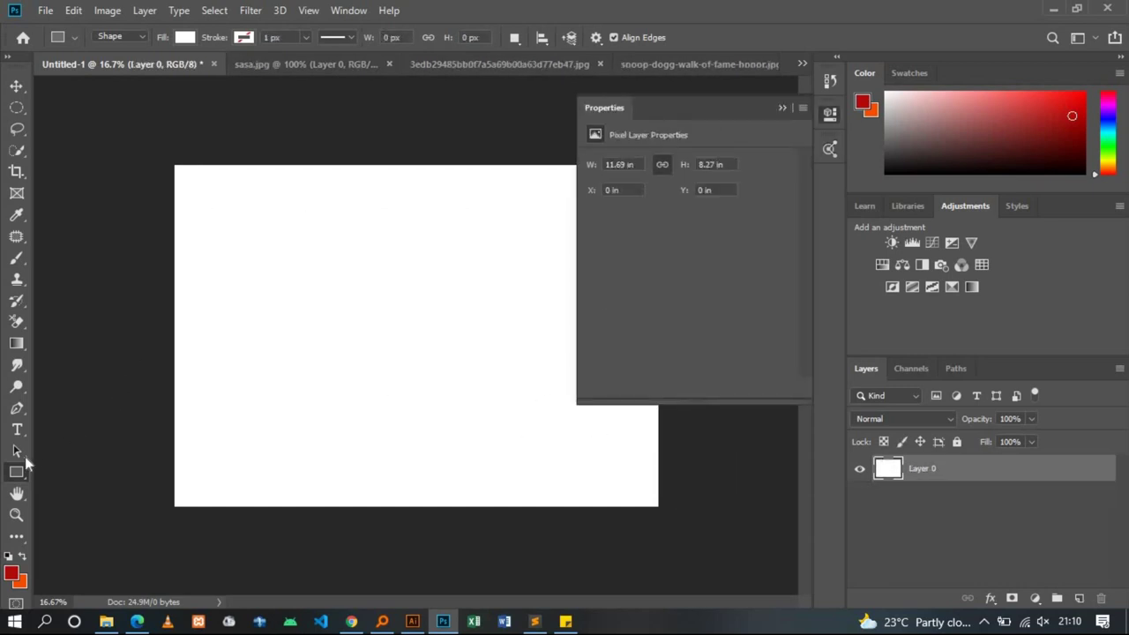
right_click(22, 472)
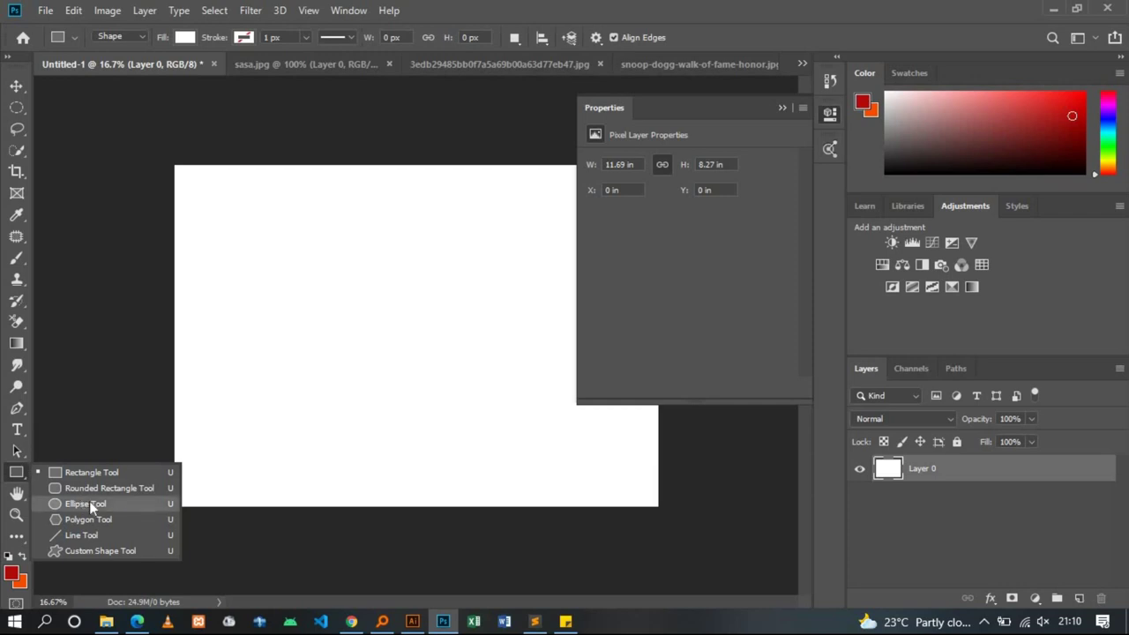
left_click(89, 501)
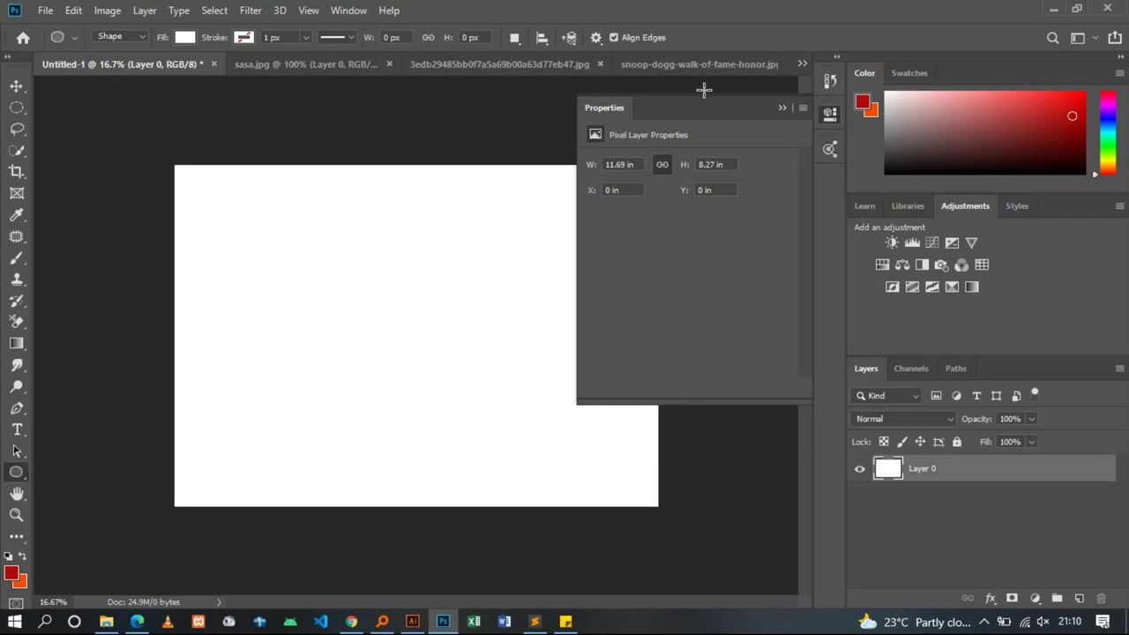
left_click(802, 98)
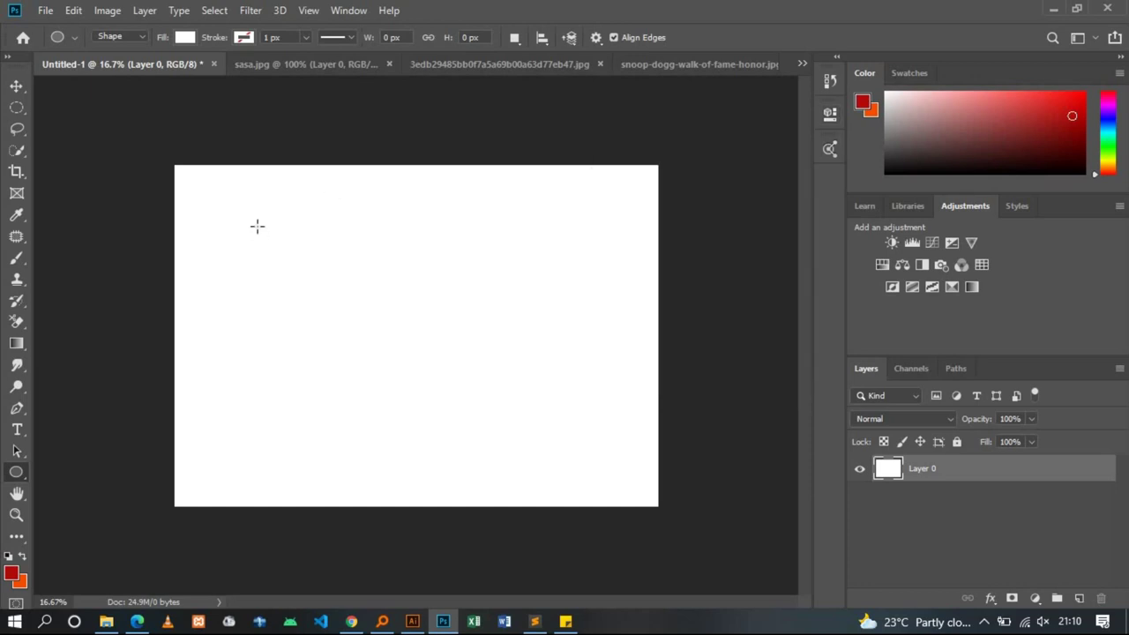
left_click_drag(291, 254, 229, 247)
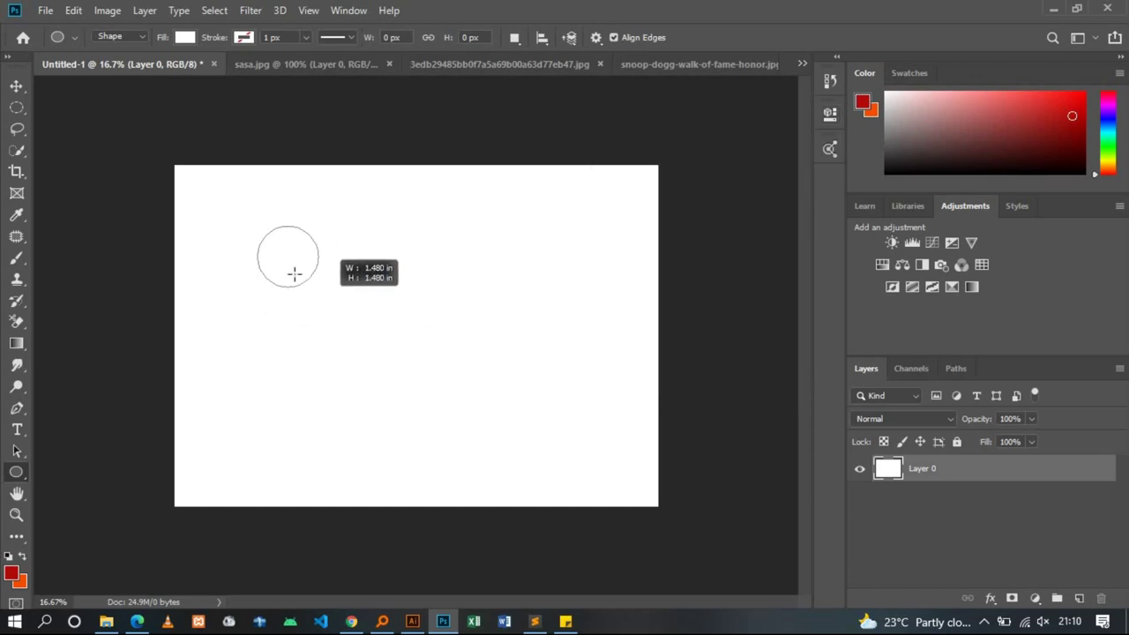
left_click_drag(228, 247, 350, 315)
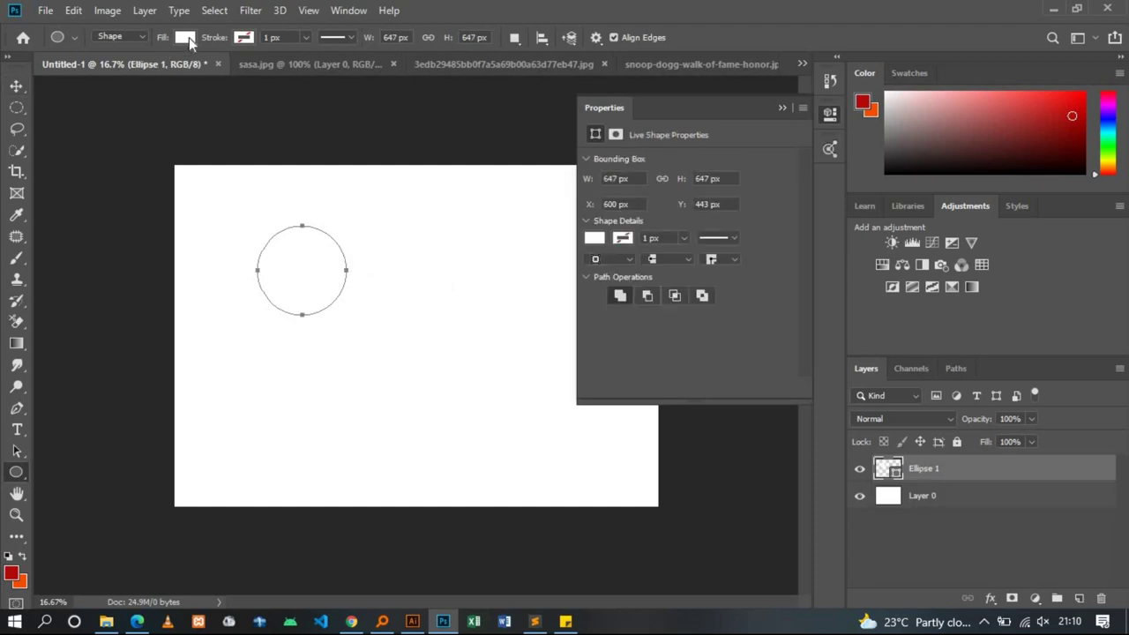
left_click(184, 37)
left_click(151, 157)
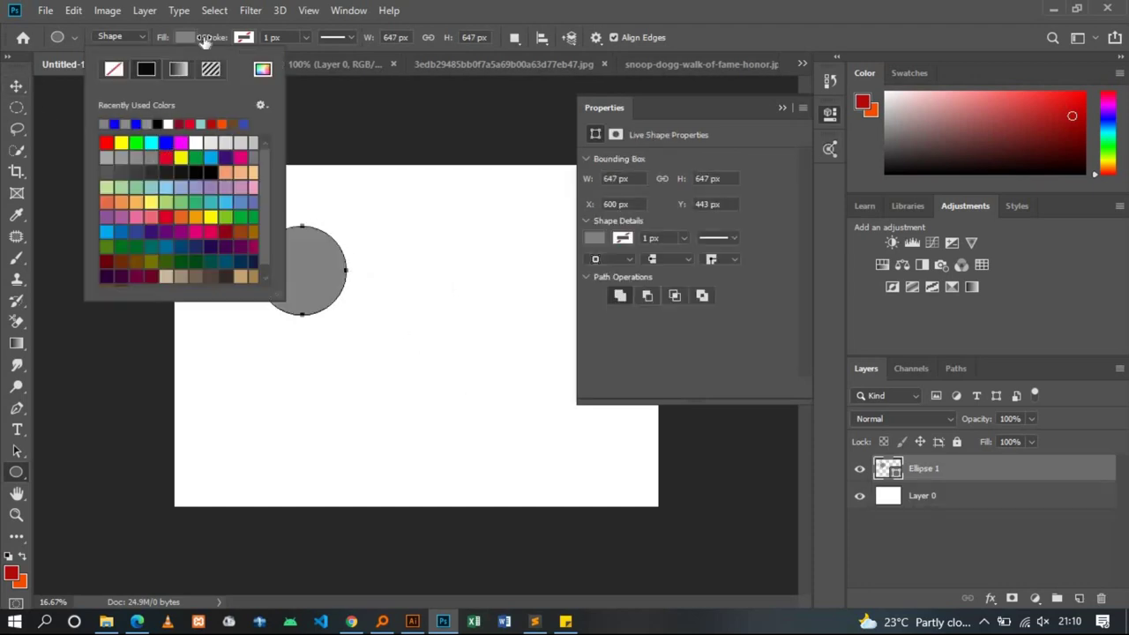
left_click(192, 38)
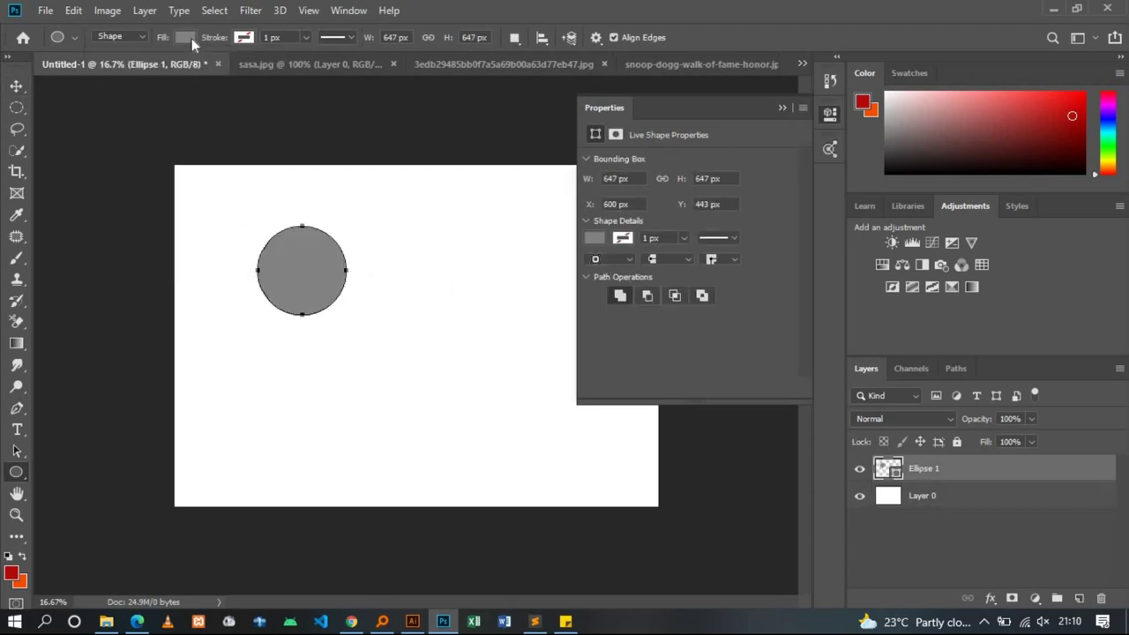
left_click(17, 85)
left_click(262, 248)
left_click(289, 277)
left_click(409, 280)
left_click(315, 301)
left_click_drag(302, 315, 305, 434)
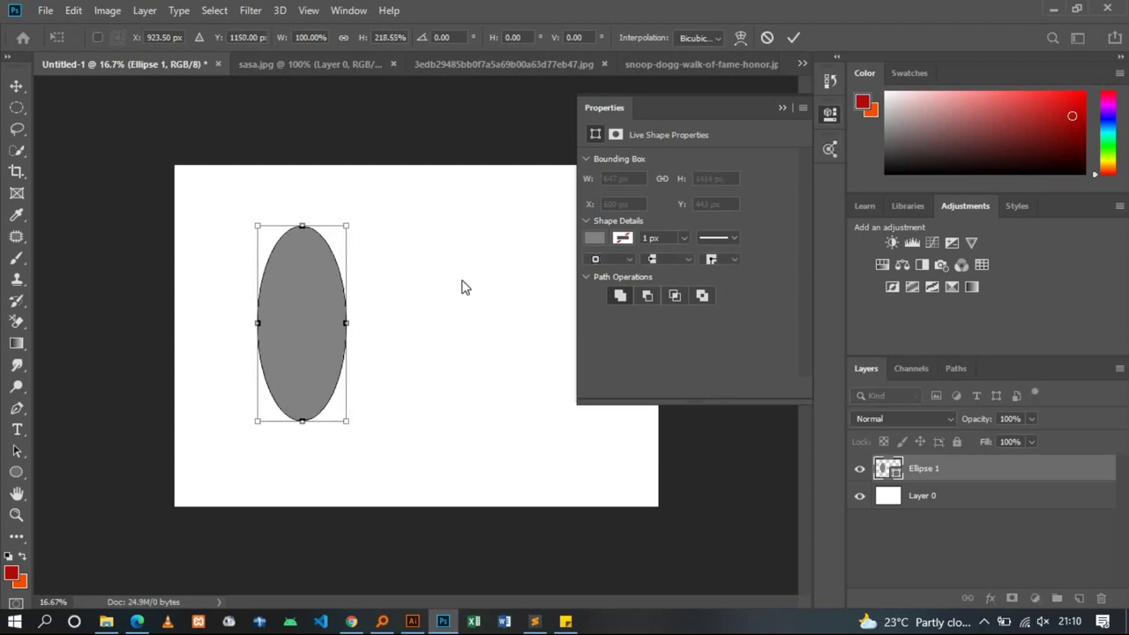
key("Return")
left_click(15, 472)
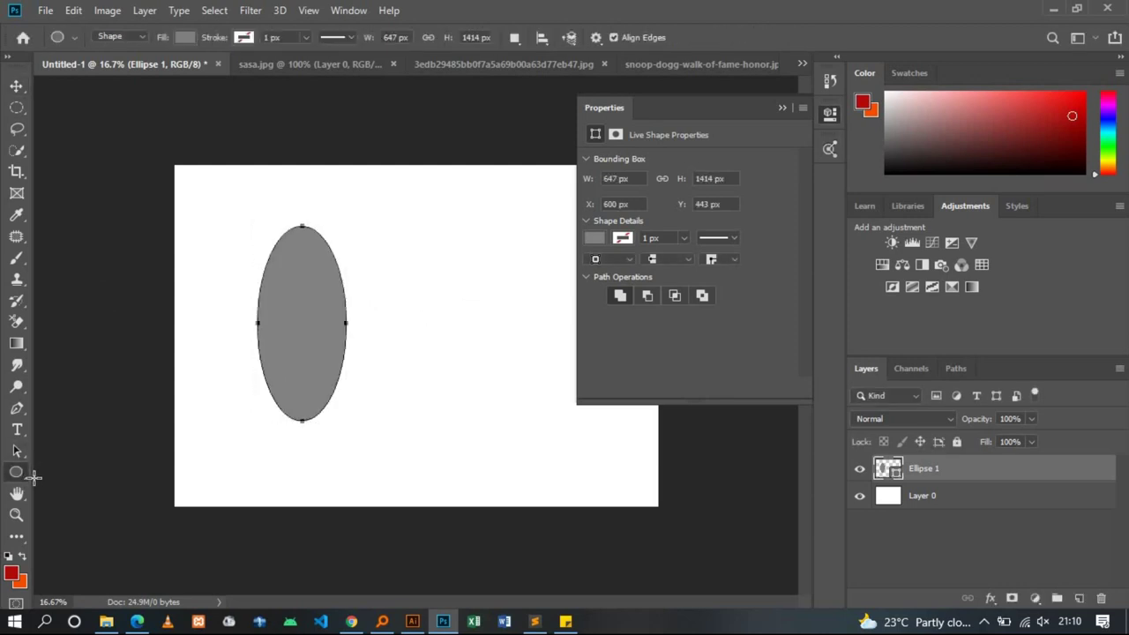
right_click(16, 474)
left_click(74, 504)
left_click_drag(378, 227, 469, 352)
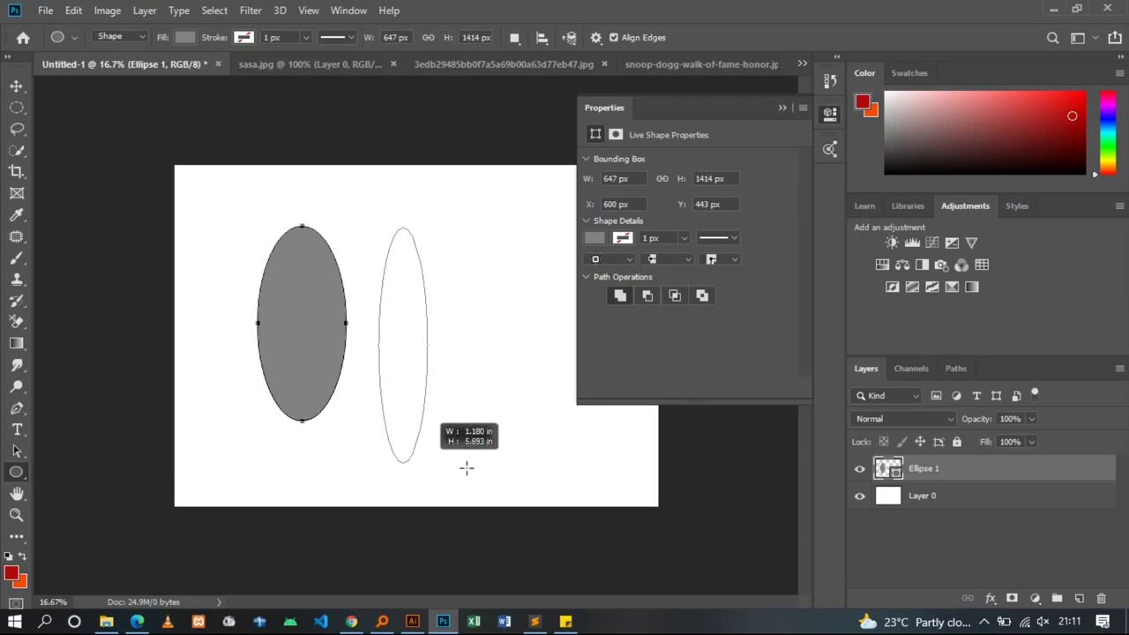
left_click_drag(431, 465, 513, 479)
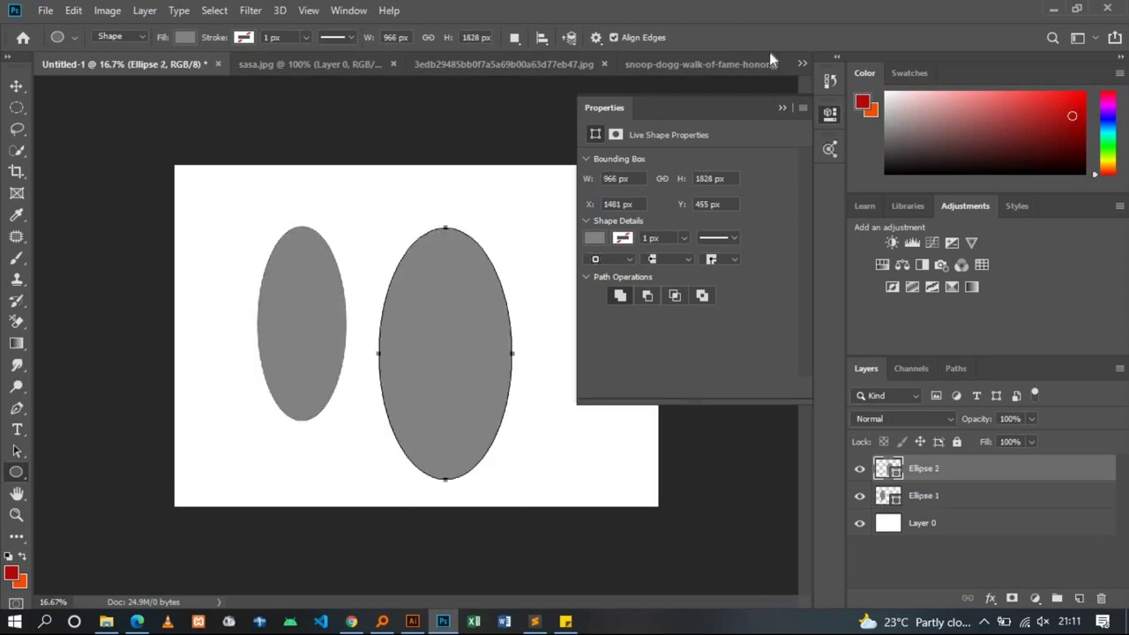
left_click(783, 107)
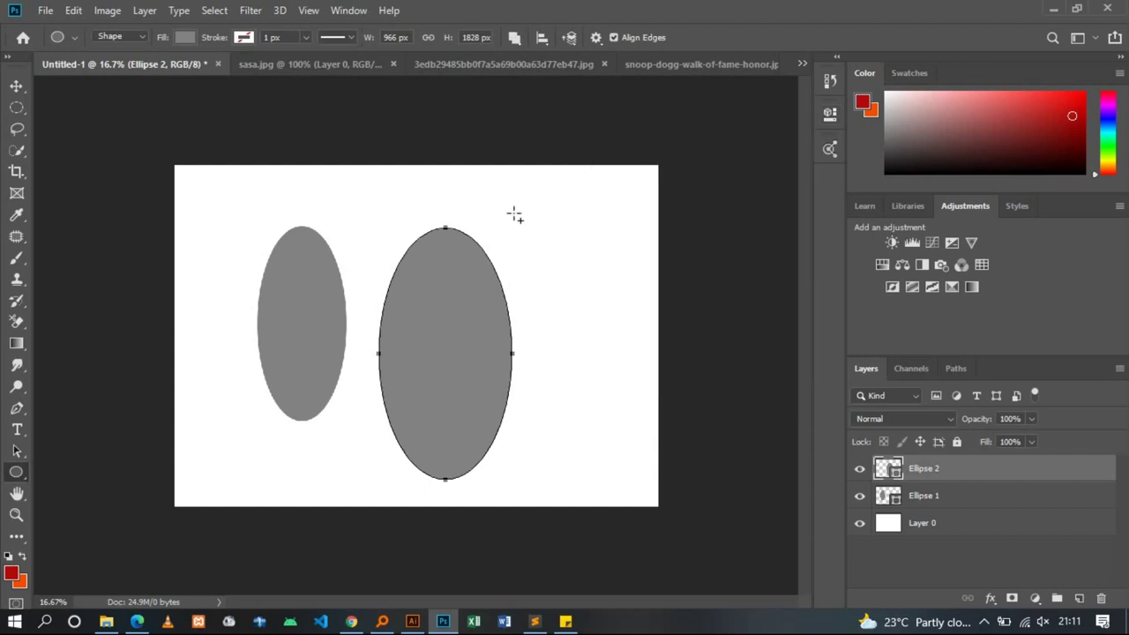
mouse_move(509, 214)
left_mouse_down()
mouse_move(588, 385)
mouse_move(630, 589)
left_mouse_up()
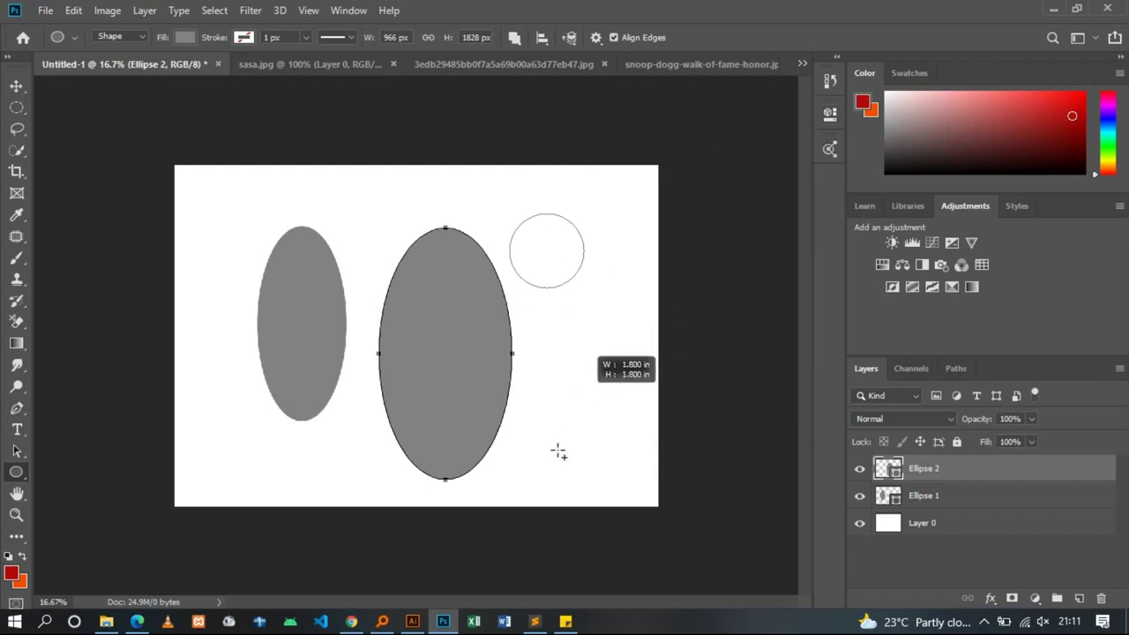
left_click_drag(631, 588, 657, 593)
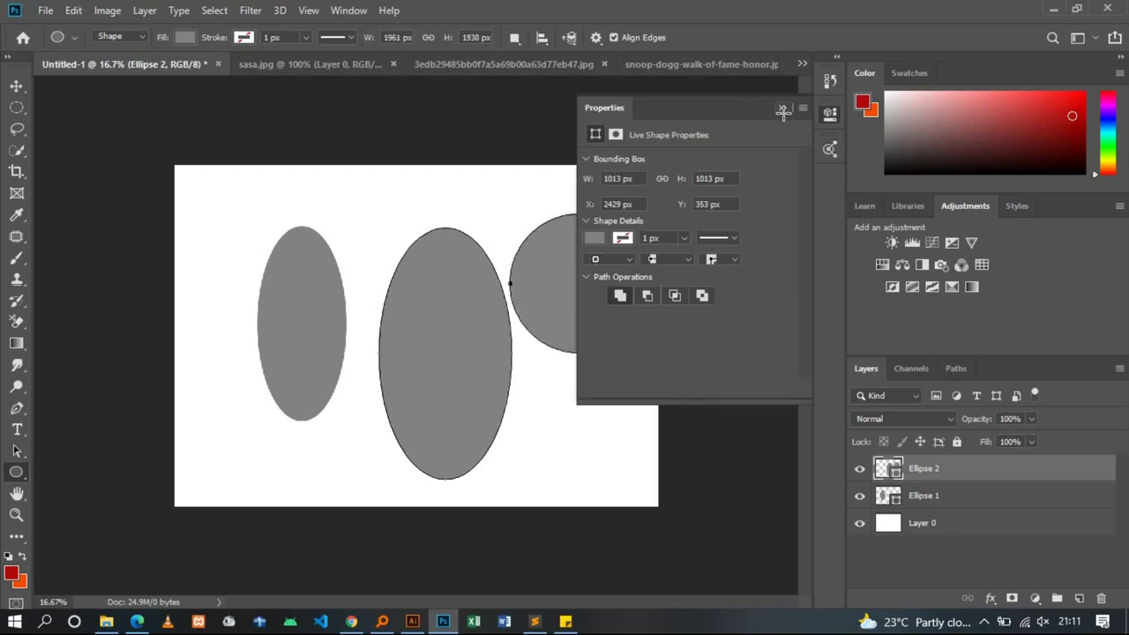
left_click(802, 98)
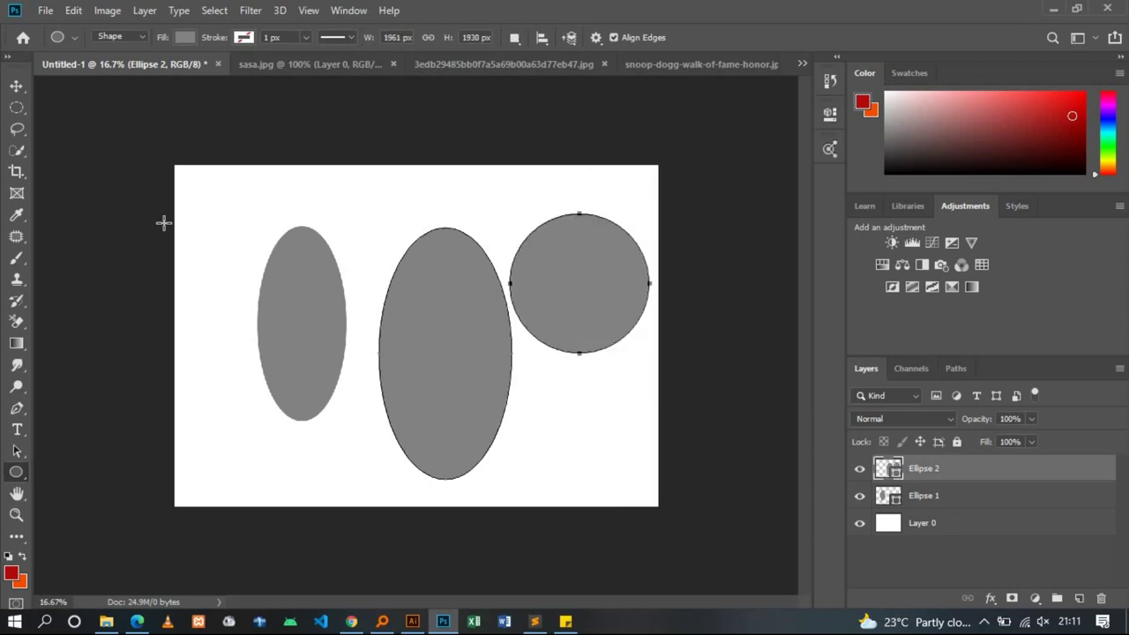
left_click(16, 85)
left_click(463, 185)
left_click(550, 259)
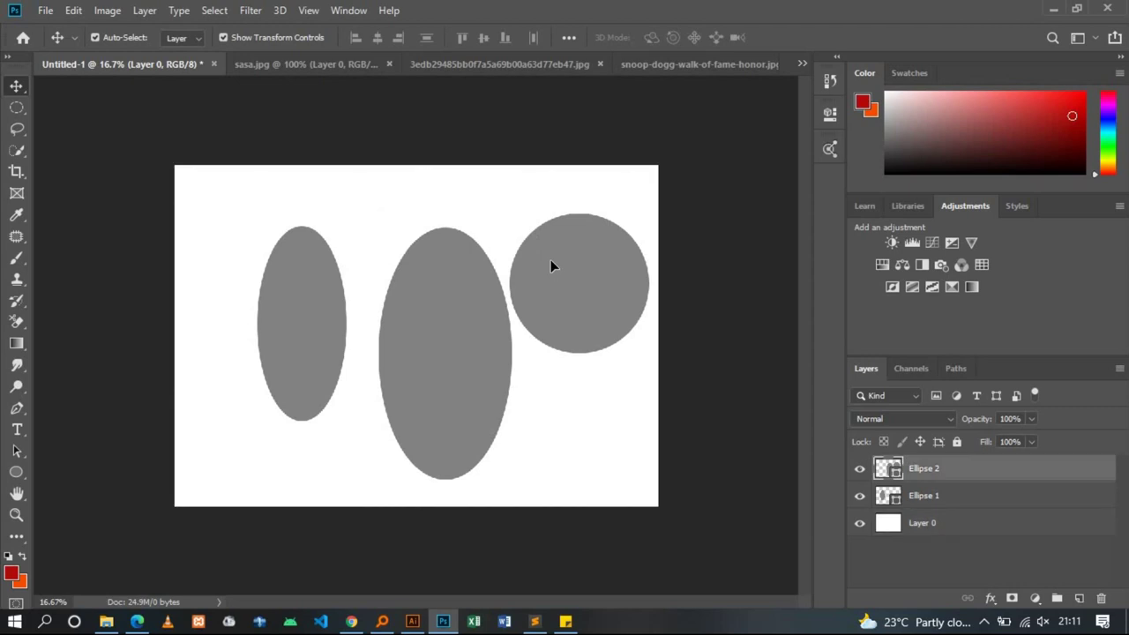
key("Delete")
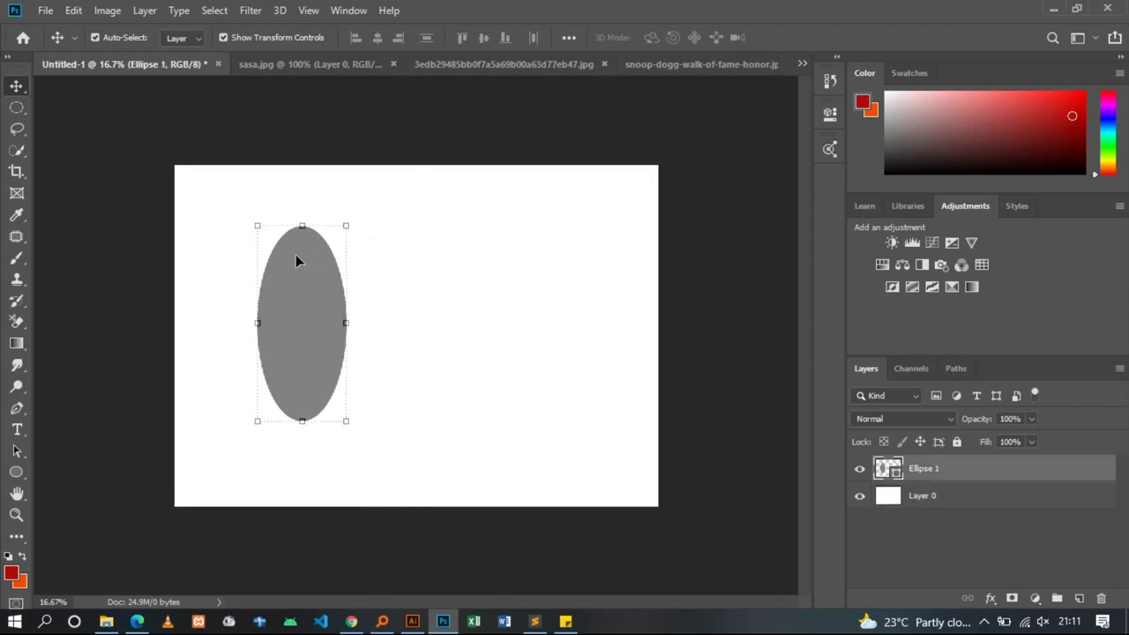
key("Delete")
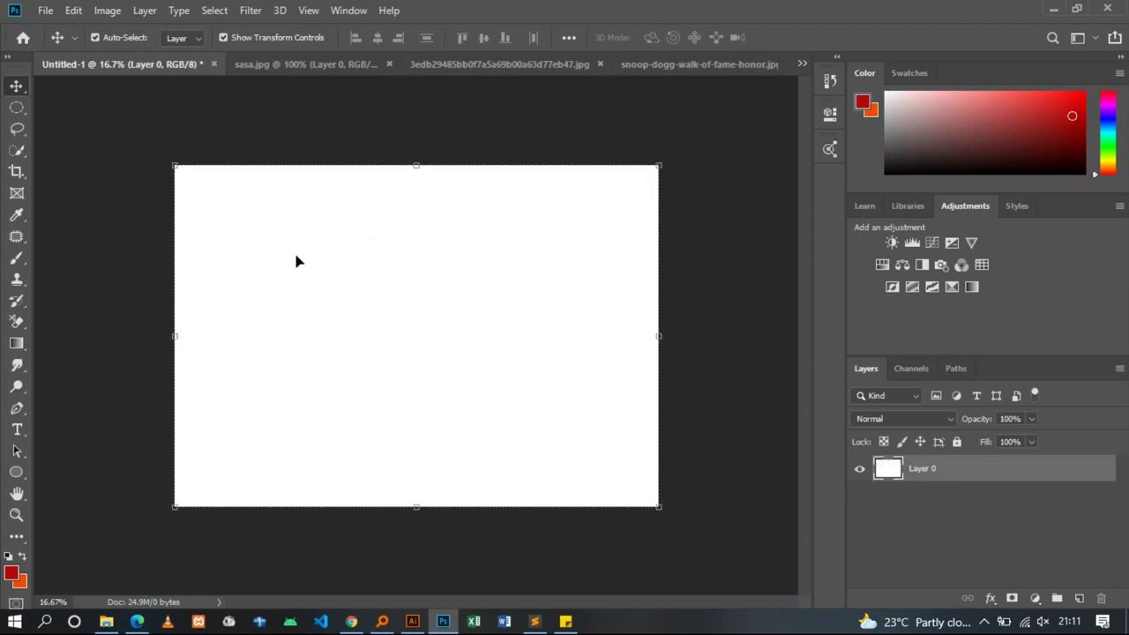
left_click(16, 474)
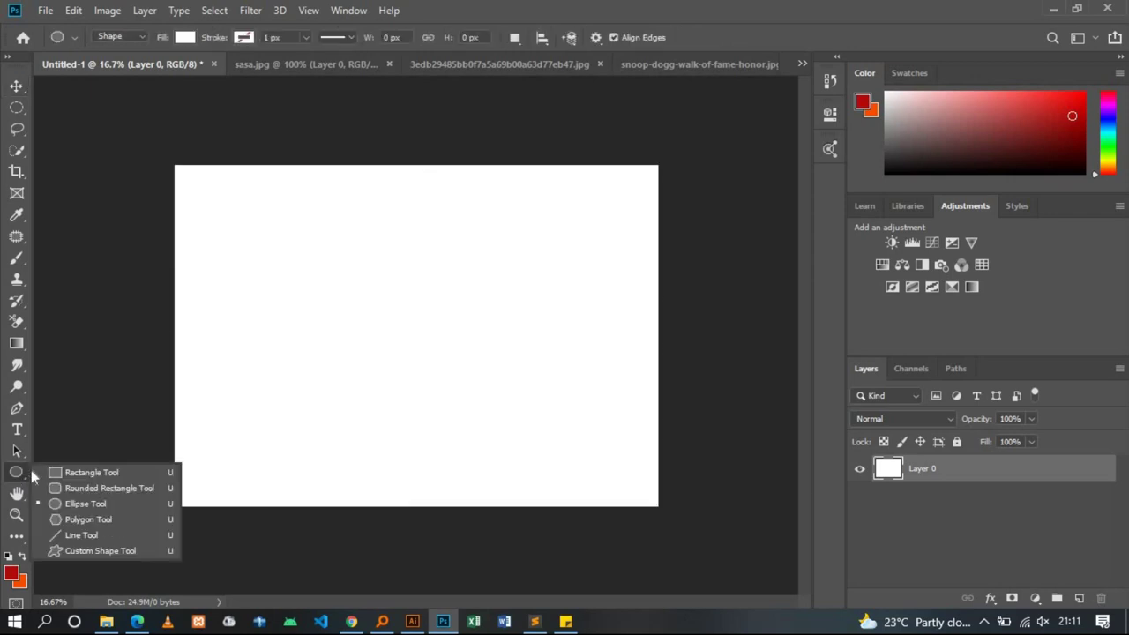
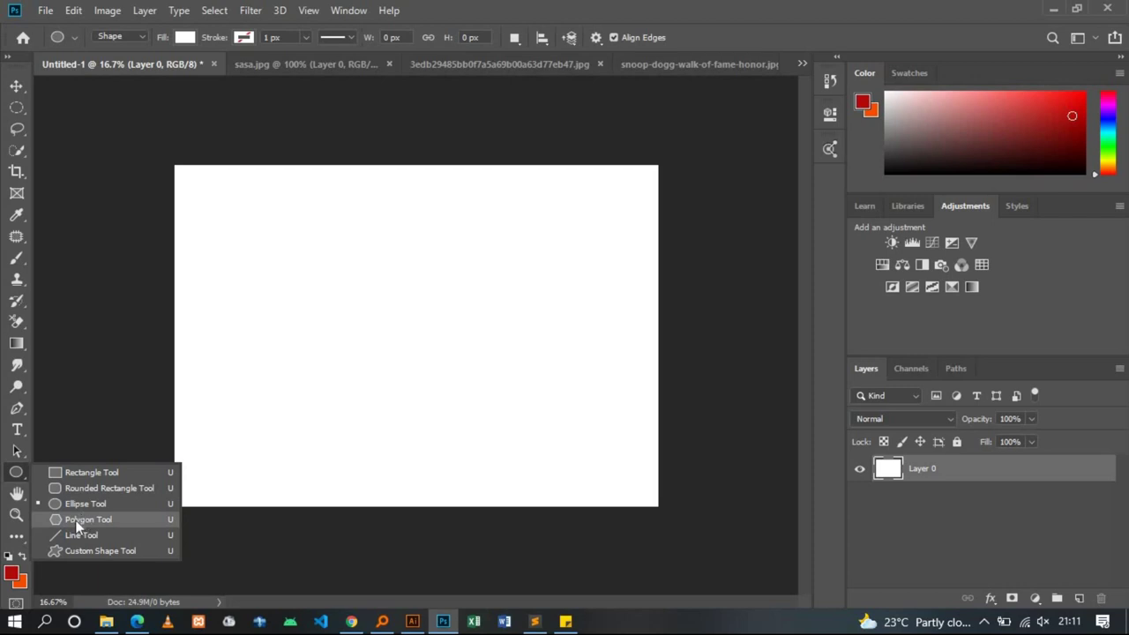
Select the Polygon Tool, drag a tall shape on the canvas, and open Create Polygon
left_click(77, 521)
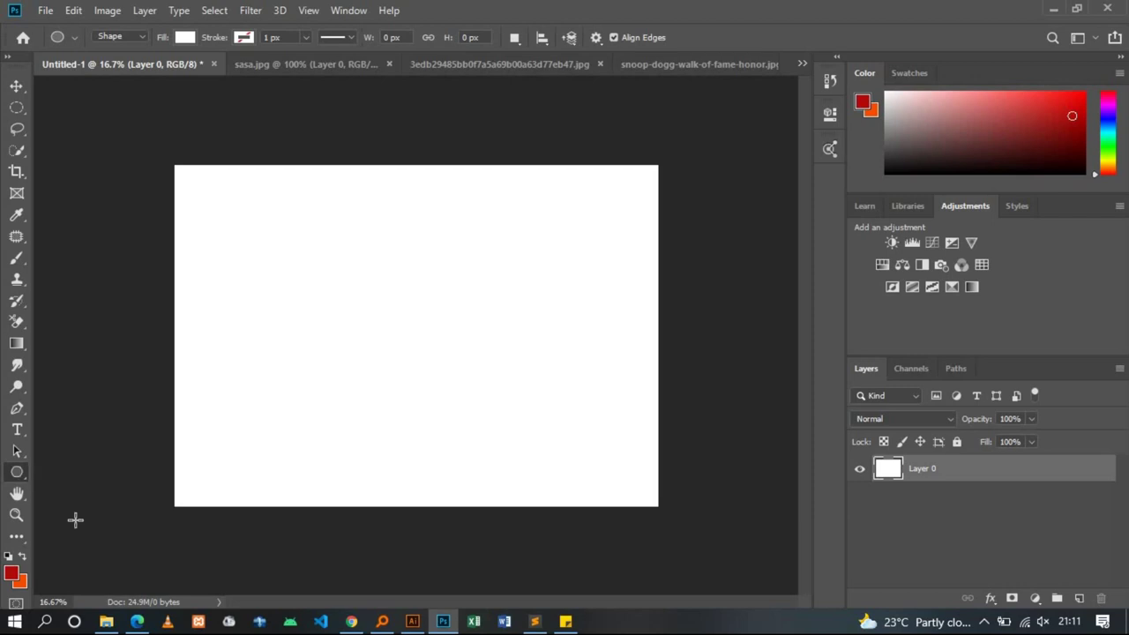
right_click(14, 477)
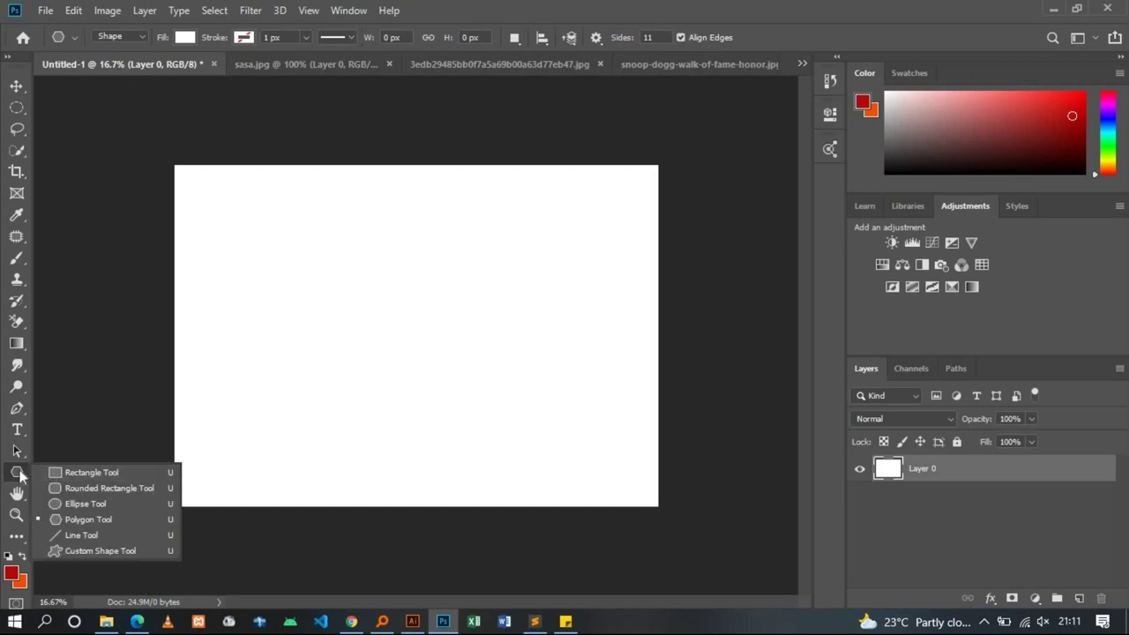
left_click(21, 476)
right_click(20, 474)
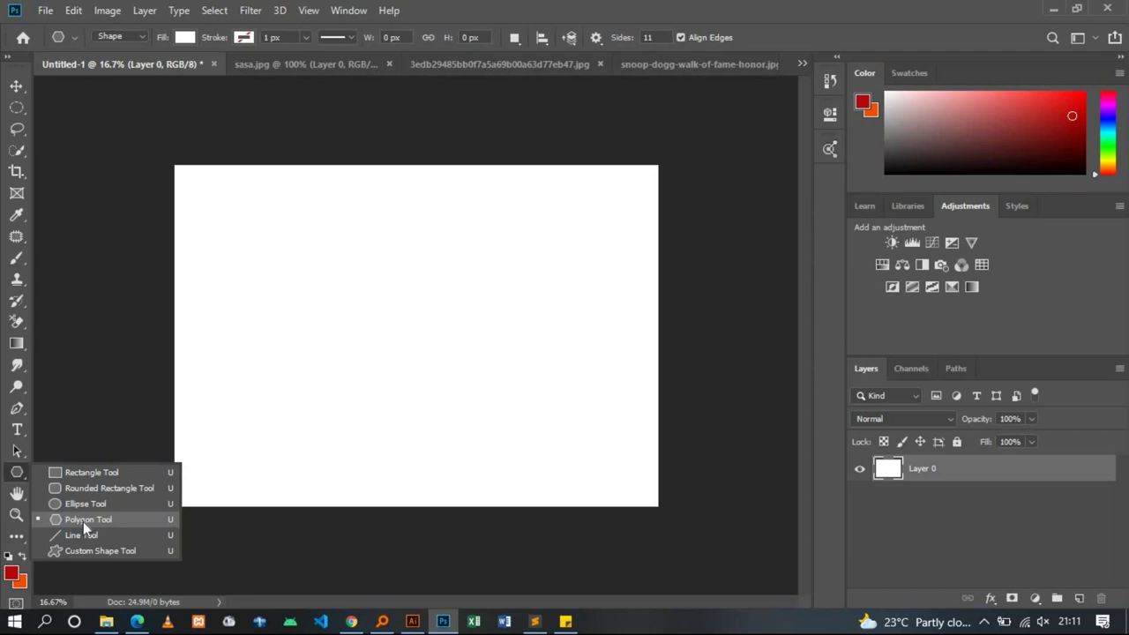
left_click(83, 522)
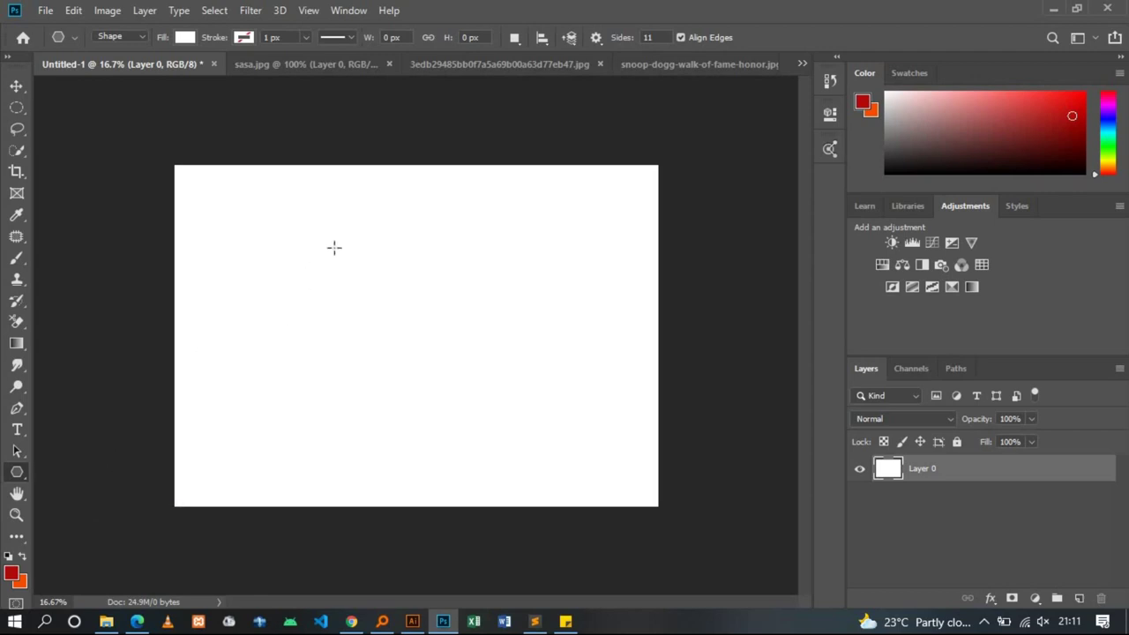
left_click_drag(328, 232, 415, 311)
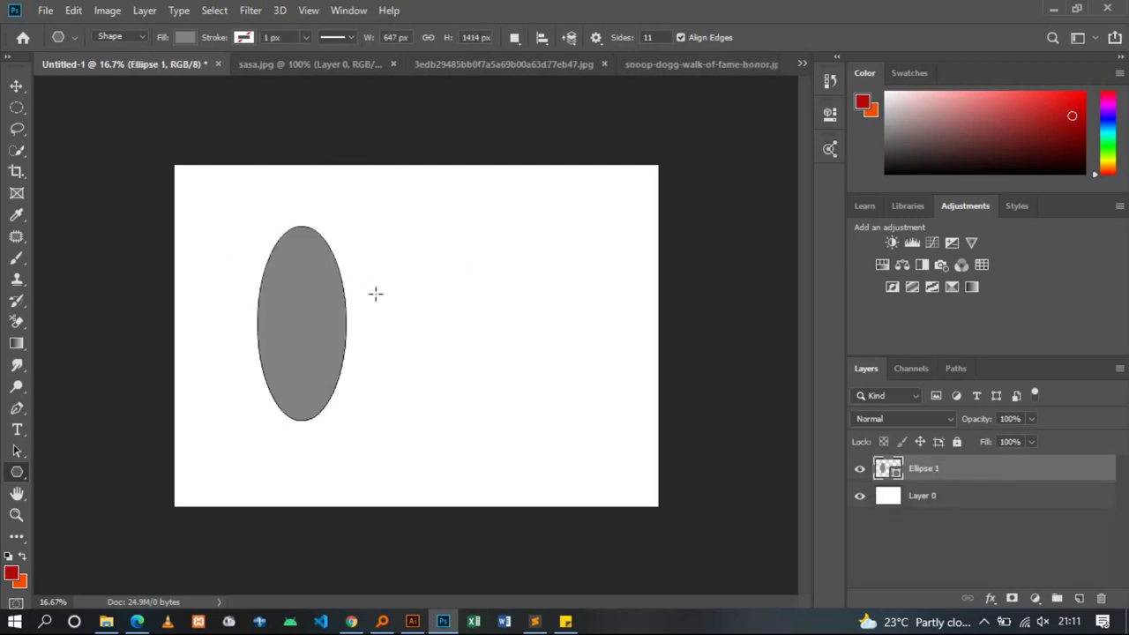
left_click(456, 270)
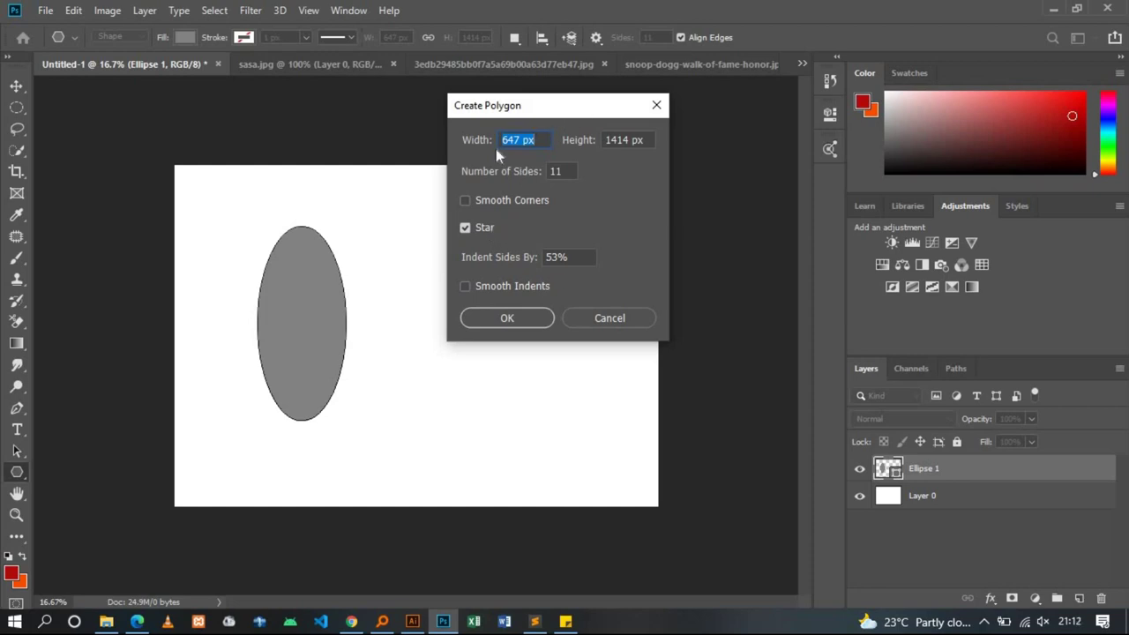
Create a plain 5-sided polygon with the Star option turned off
left_click_drag(495, 106, 408, 152)
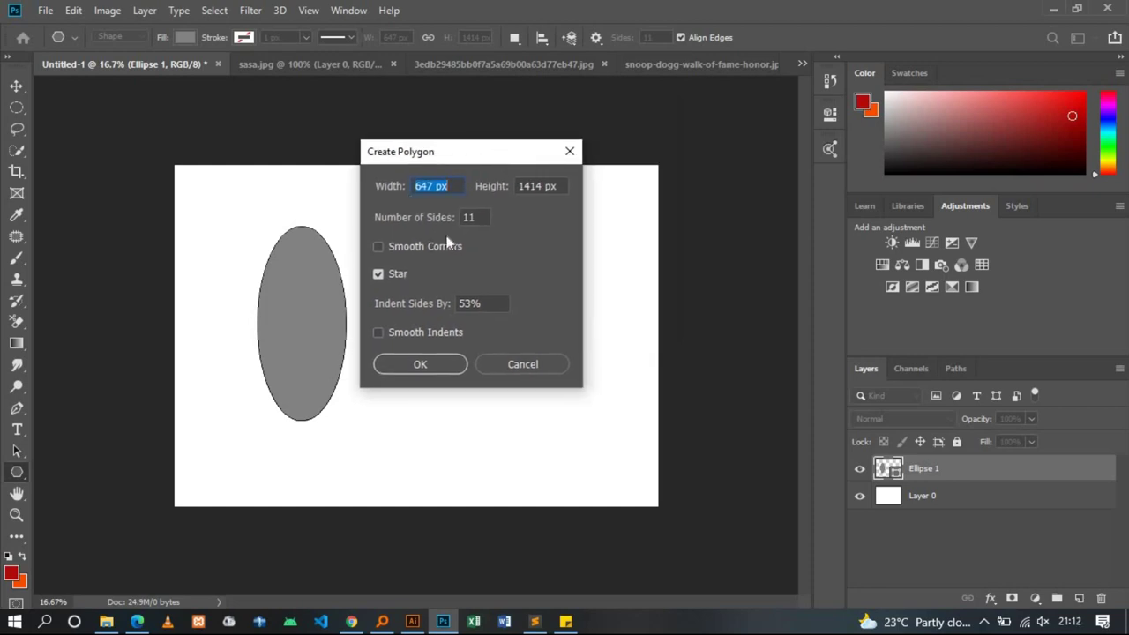
left_click(396, 277)
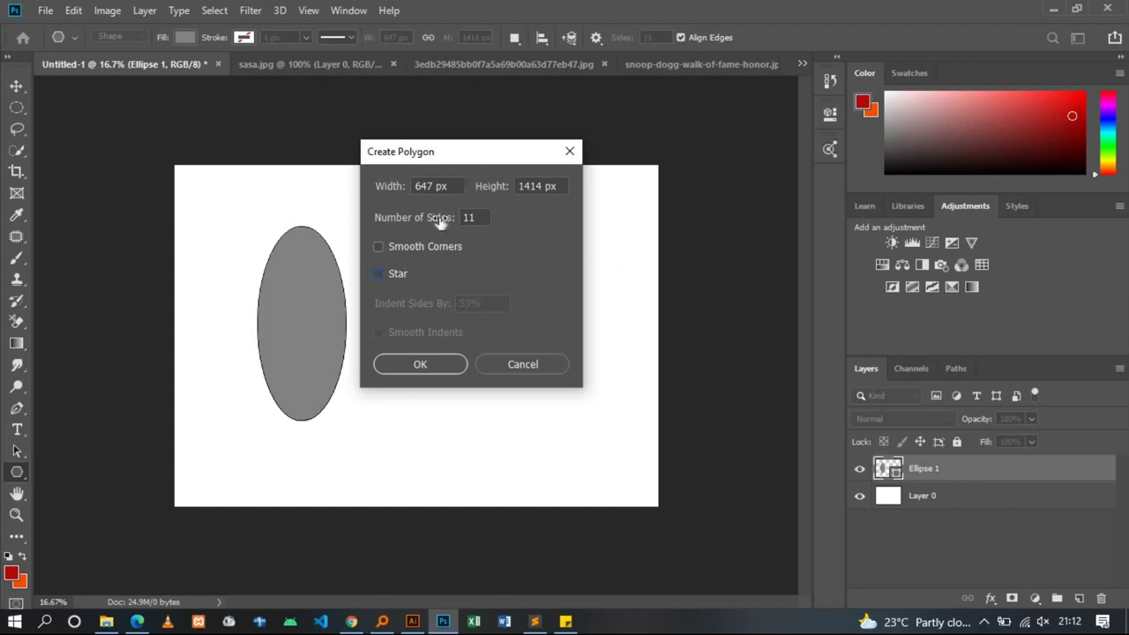
left_click(470, 217)
key("Down")
type("3")
left_click(417, 360)
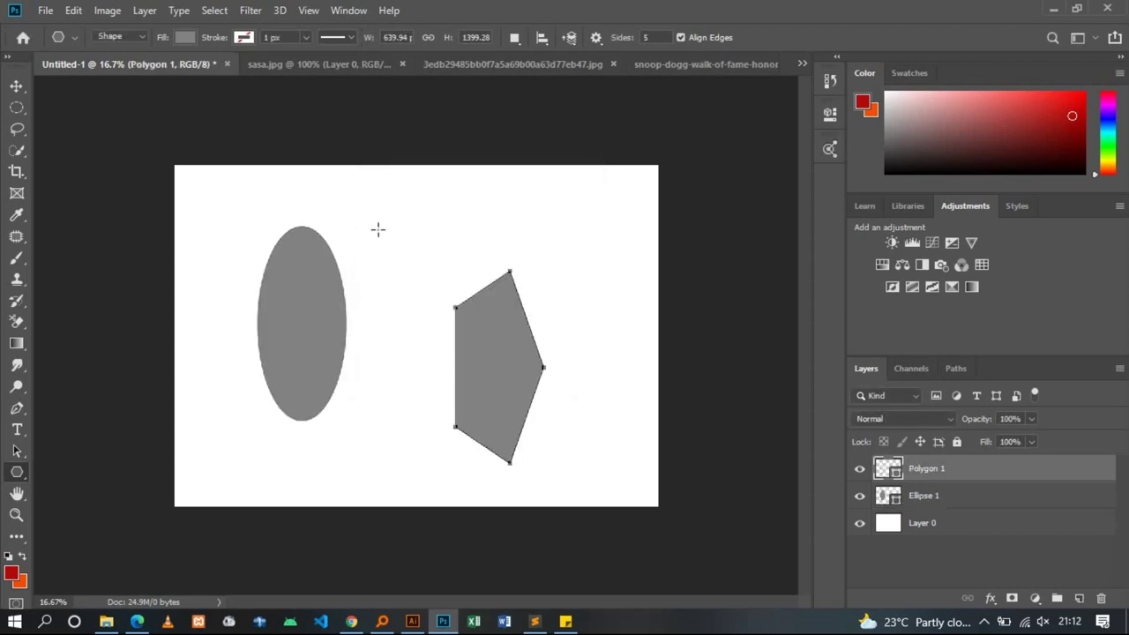
Shift-drag a large pentagon over the ellipse
key("shift")
left_click_drag(376, 233, 477, 304)
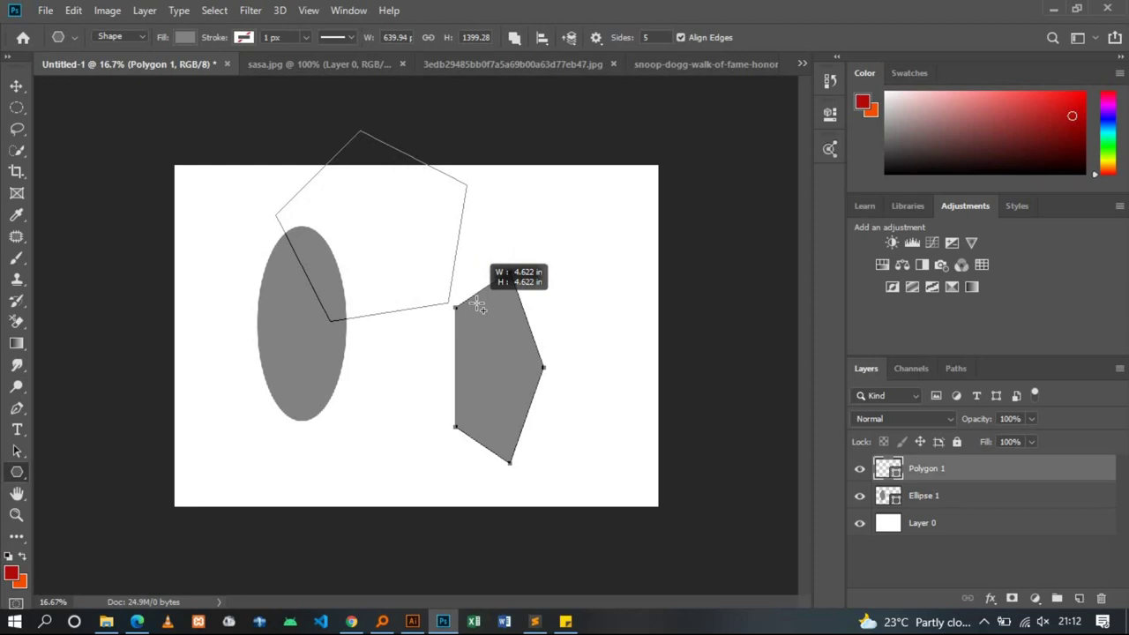
left_click_drag(477, 304, 477, 304)
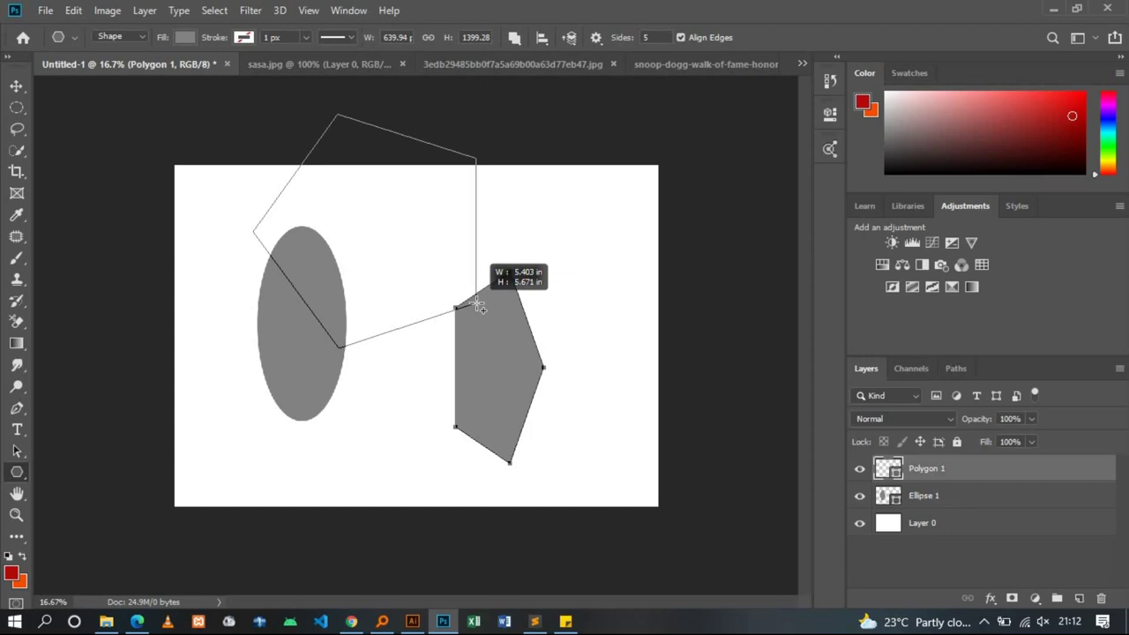
left_click_drag(477, 305, 477, 305)
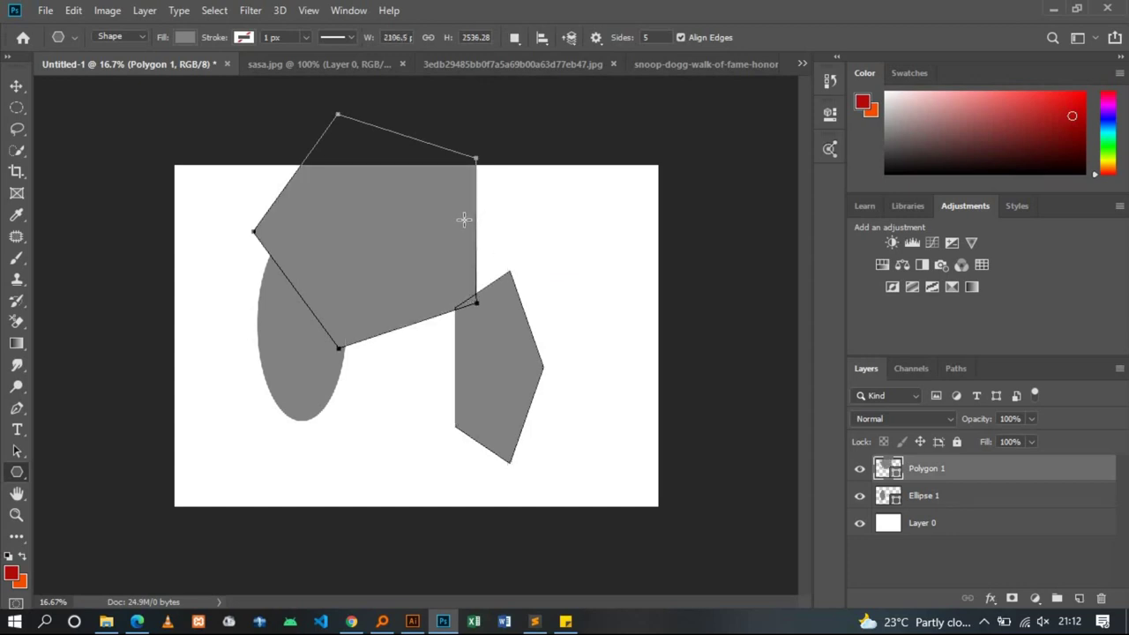
Delete the large pentagon layer and draw a small pentagon above-right of the ellipse
left_click(16, 85)
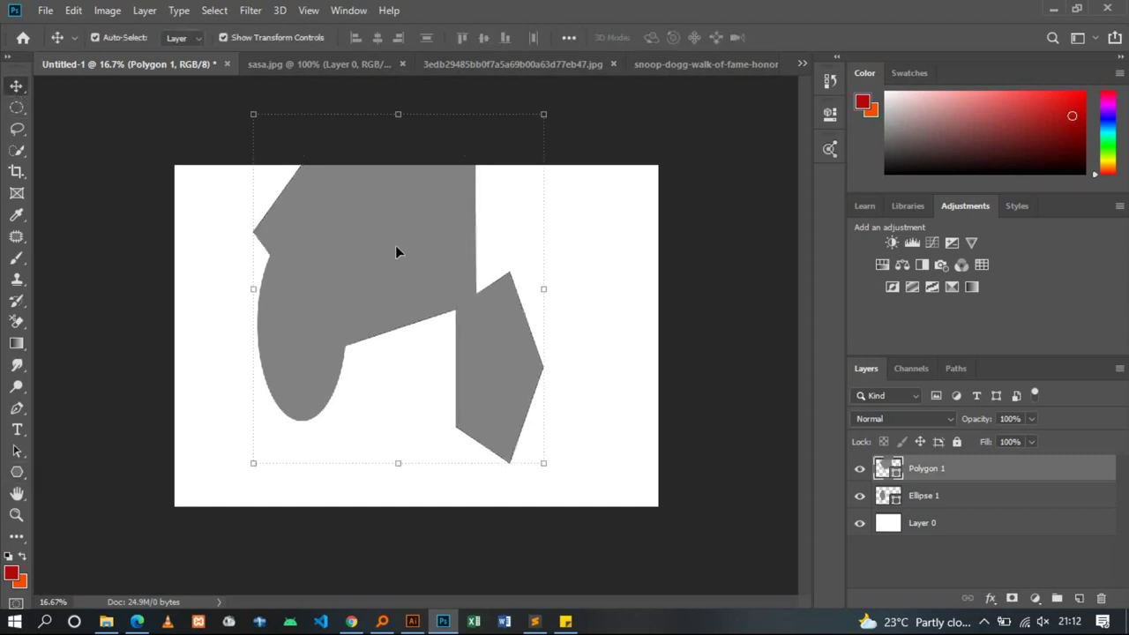
left_click_drag(395, 306, 497, 302)
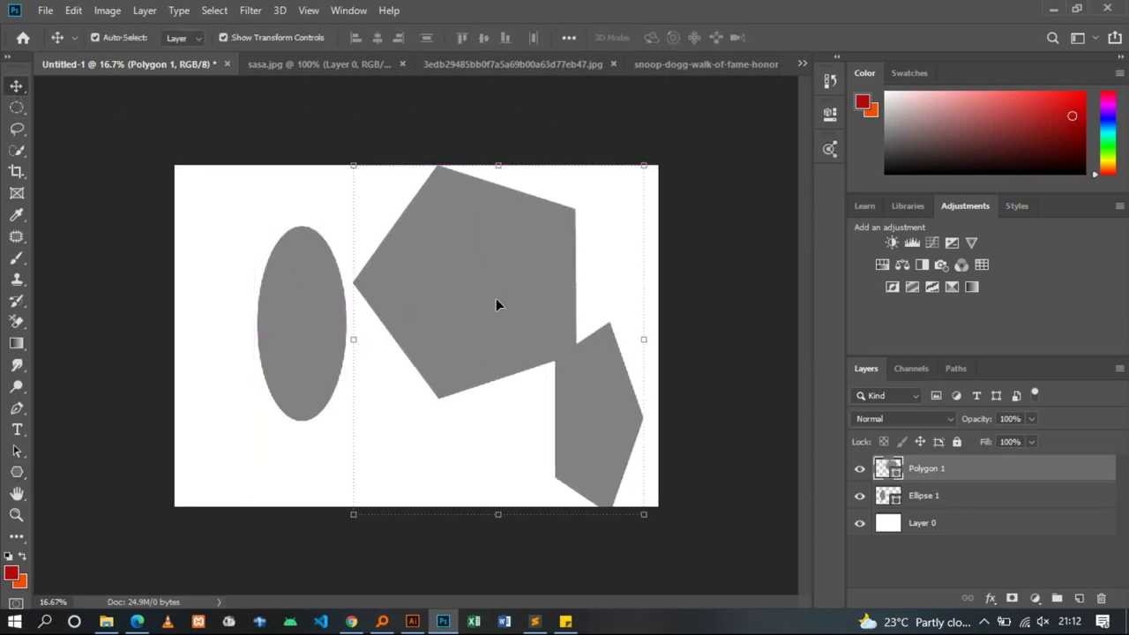
key("Delete")
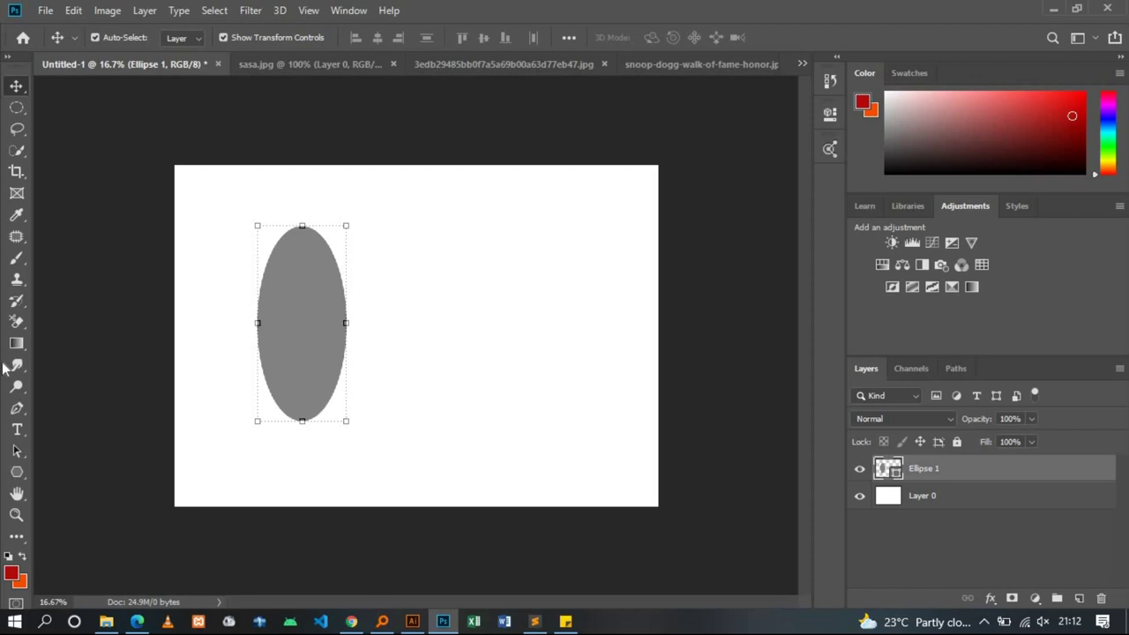
left_click(16, 473)
mouse_move(379, 253)
left_mouse_down()
mouse_move(465, 359)
mouse_move(419, 284)
left_mouse_up()
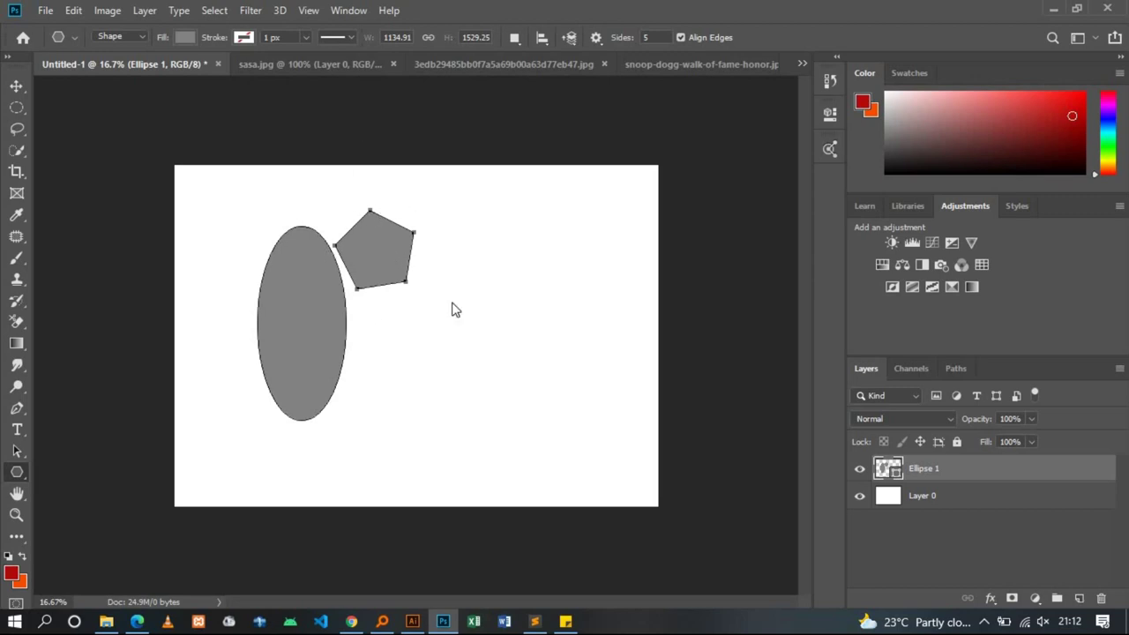
Create an 8-sided polygon through Create Polygon, then undo it
left_click(452, 301)
left_click(469, 217)
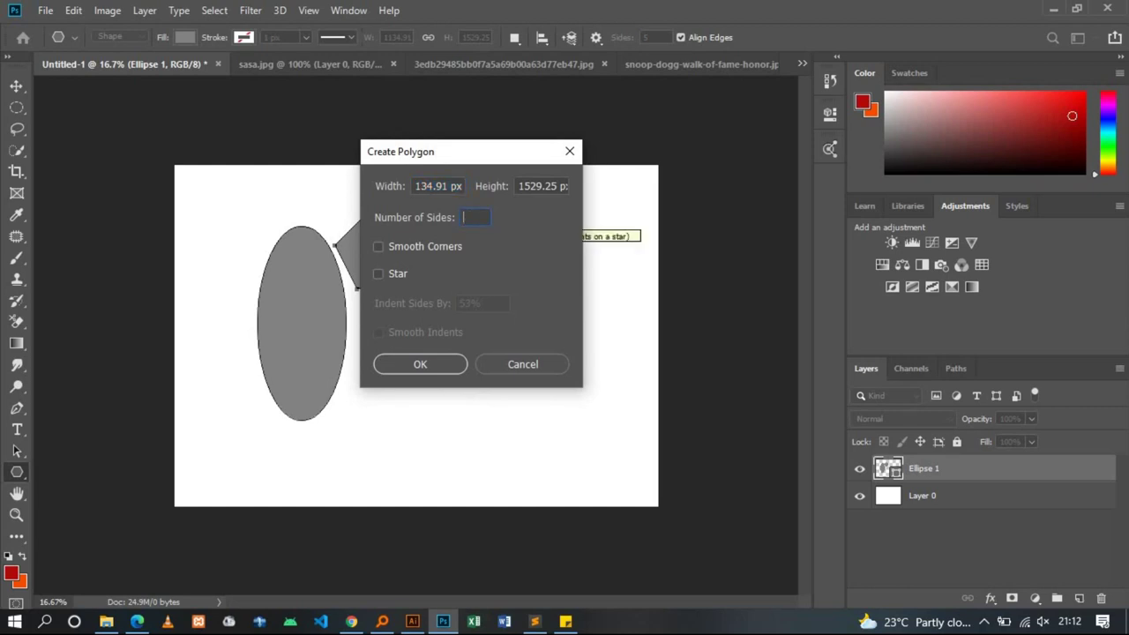
type("8")
left_click(421, 365)
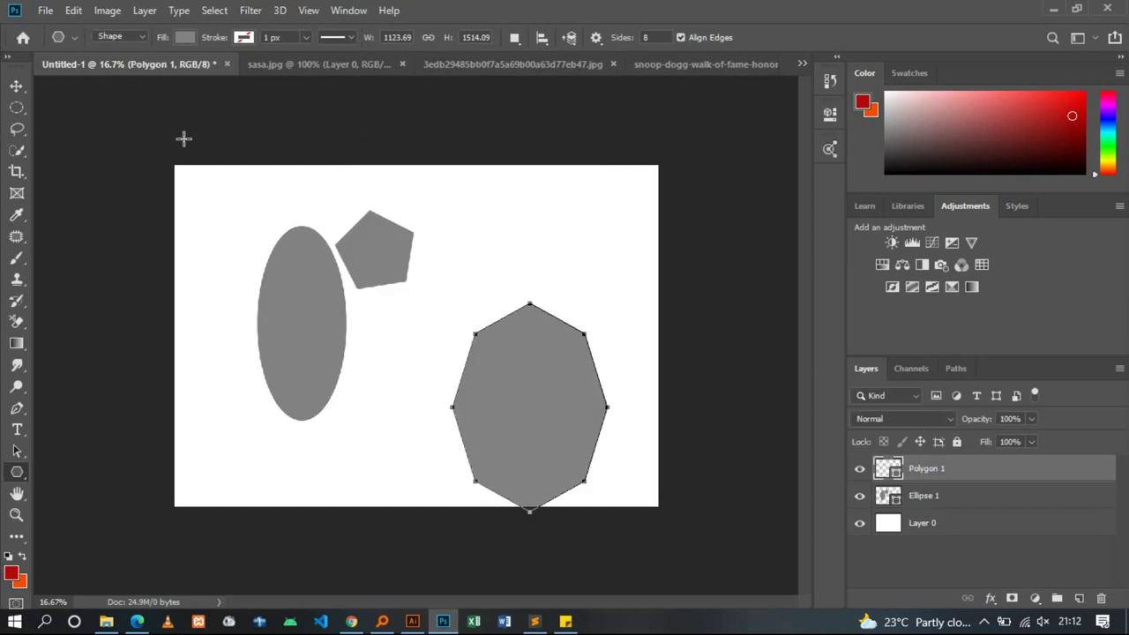
key("ctrl+z")
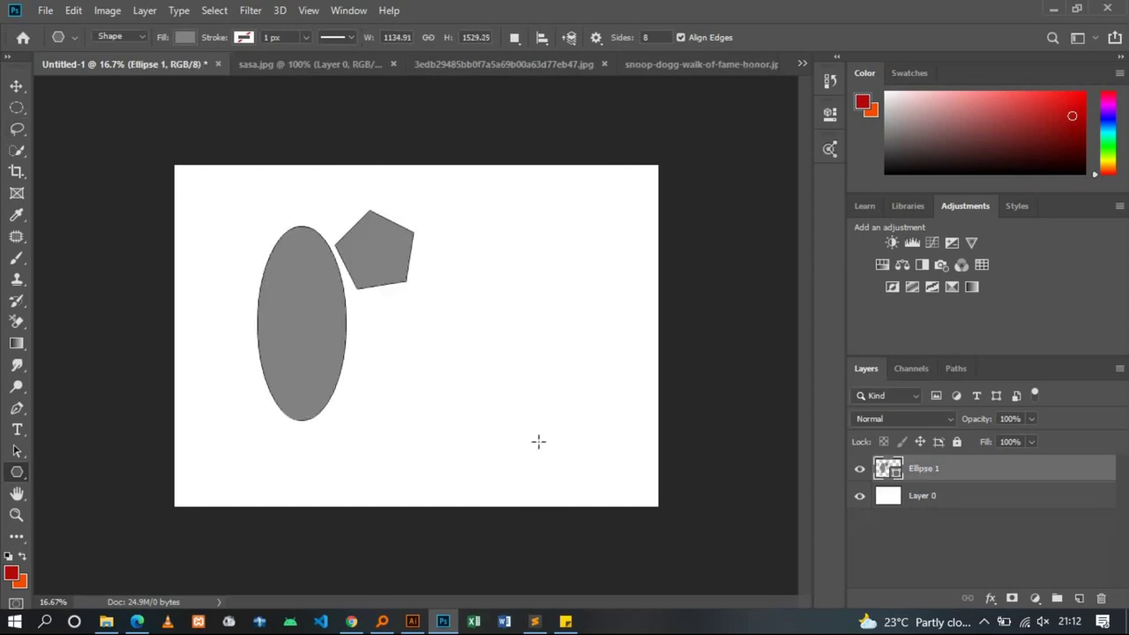
Draw a large octagon beside the ellipse, move the shapes layer, then delete it
left_click_drag(435, 300, 534, 382)
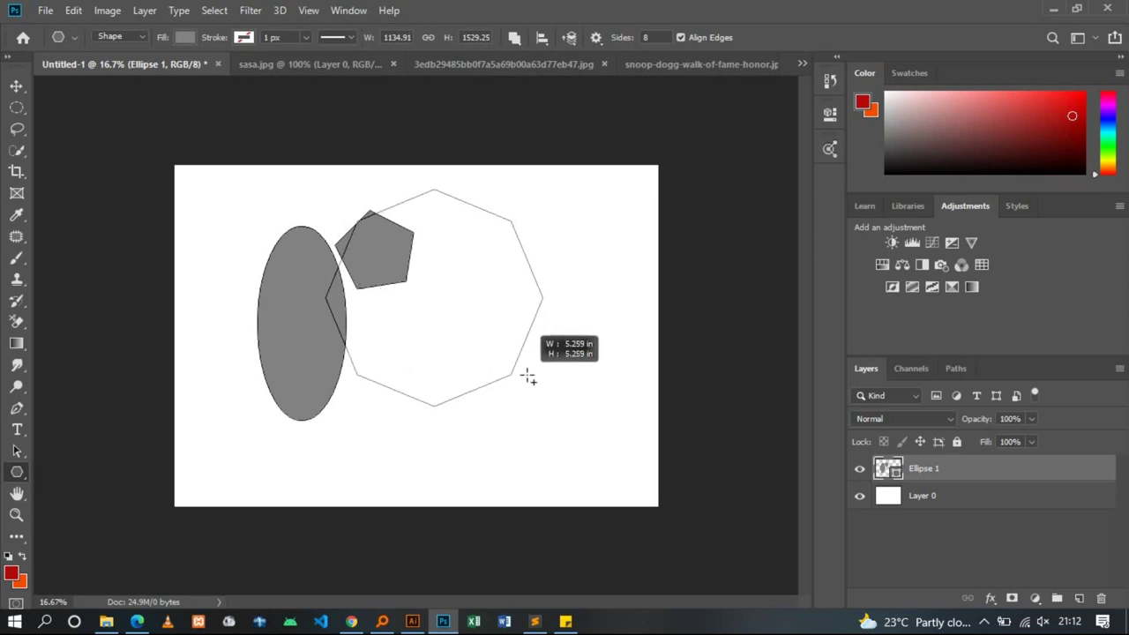
left_click(18, 86)
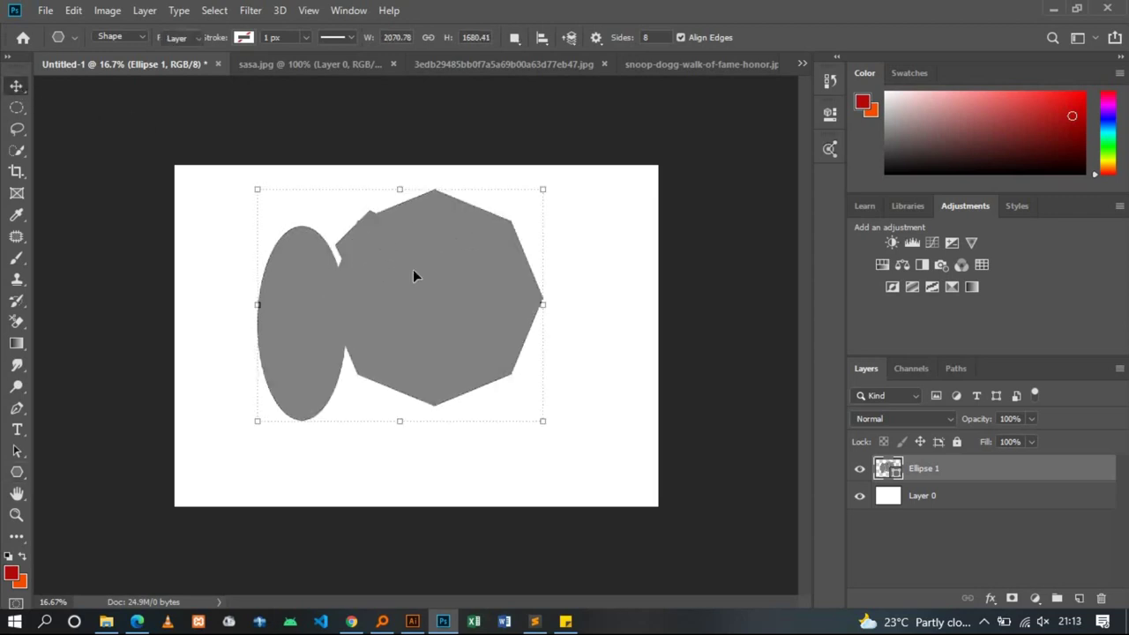
left_click_drag(413, 269, 513, 331)
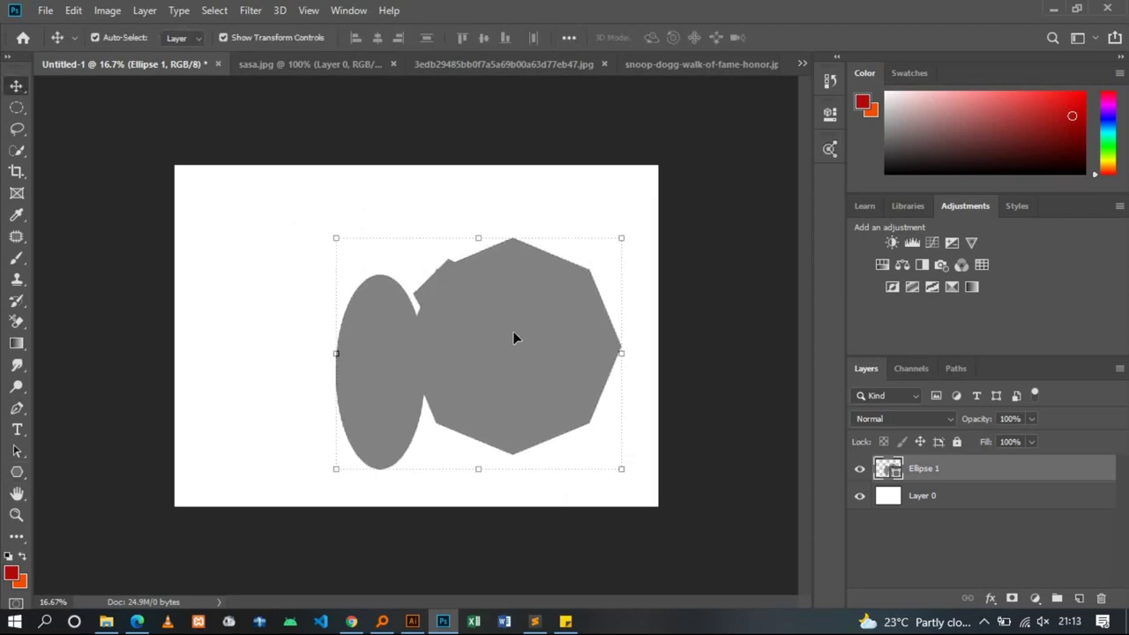
key("Delete")
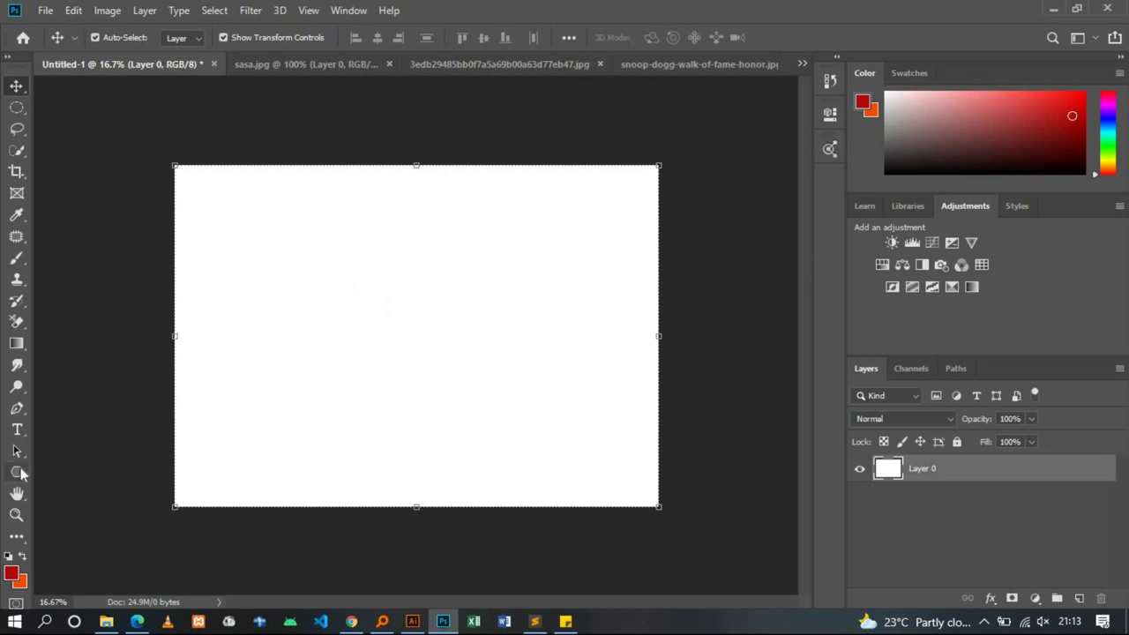
left_click(16, 472)
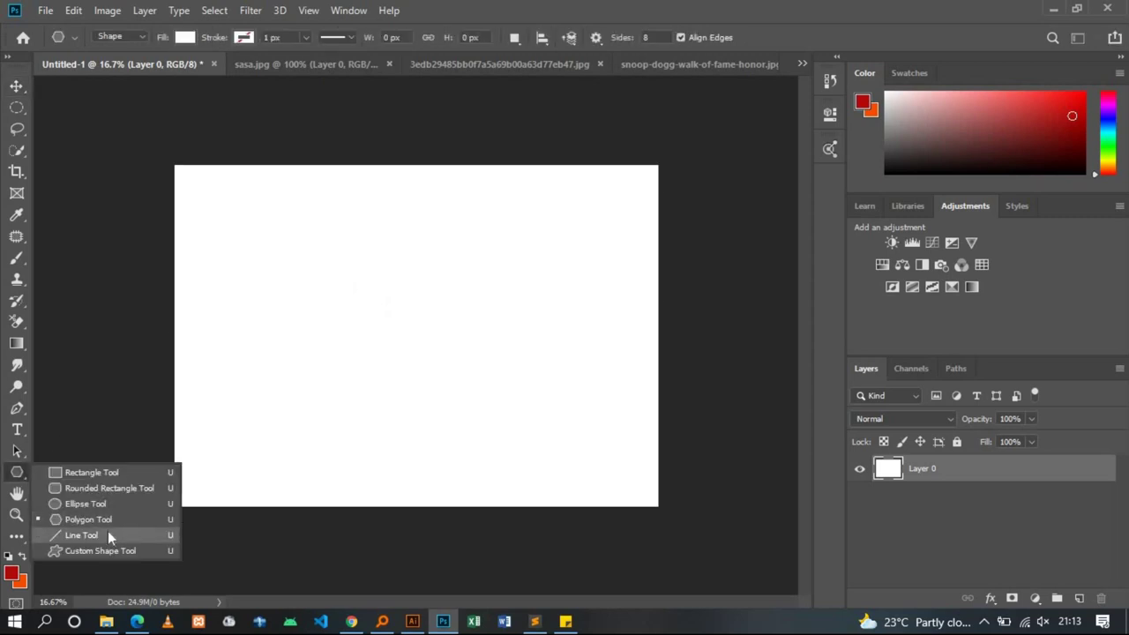
left_click(106, 534)
left_click_drag(282, 302, 468, 364)
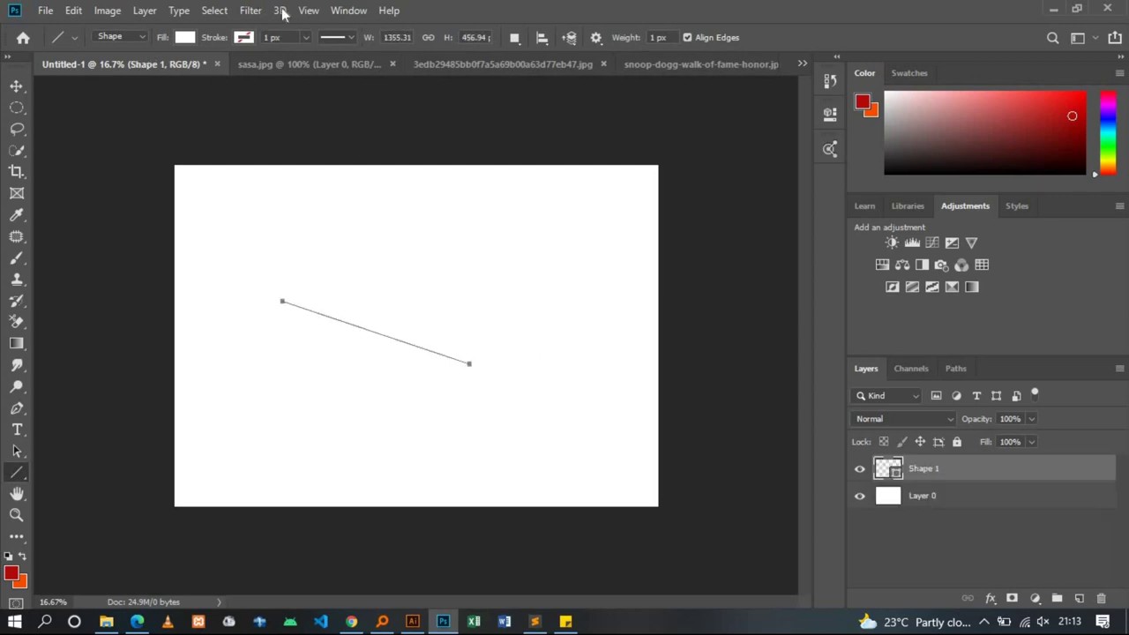
left_click(241, 38)
left_click(206, 68)
left_click(271, 37)
type("2")
key("Return")
type("10")
key("Return")
left_click(183, 38)
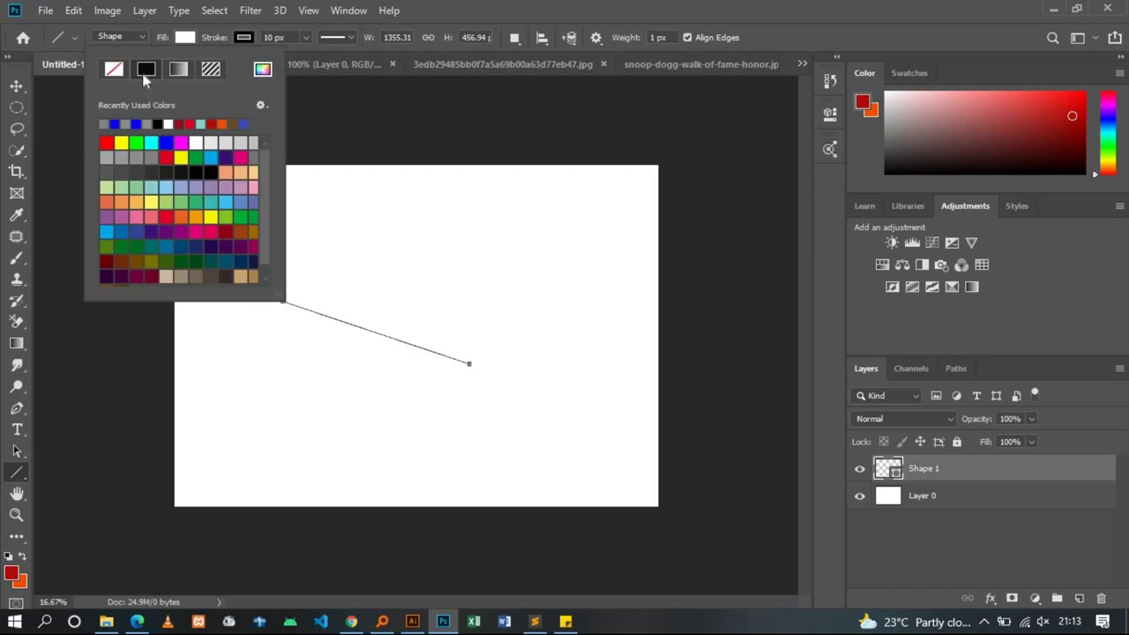
key("Escape")
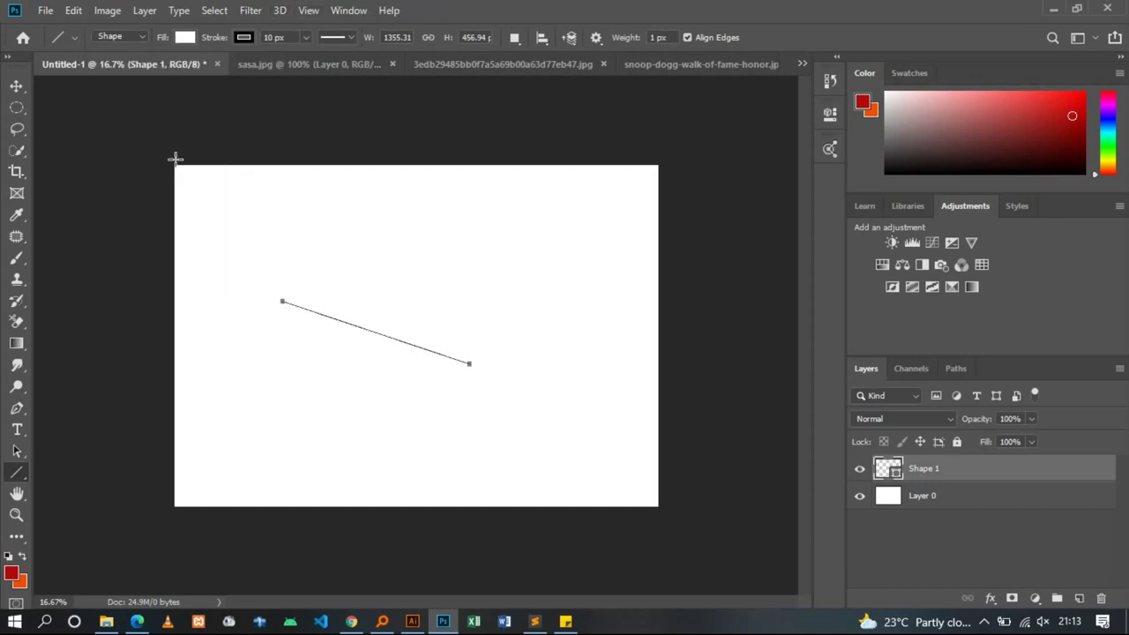
key("Delete")
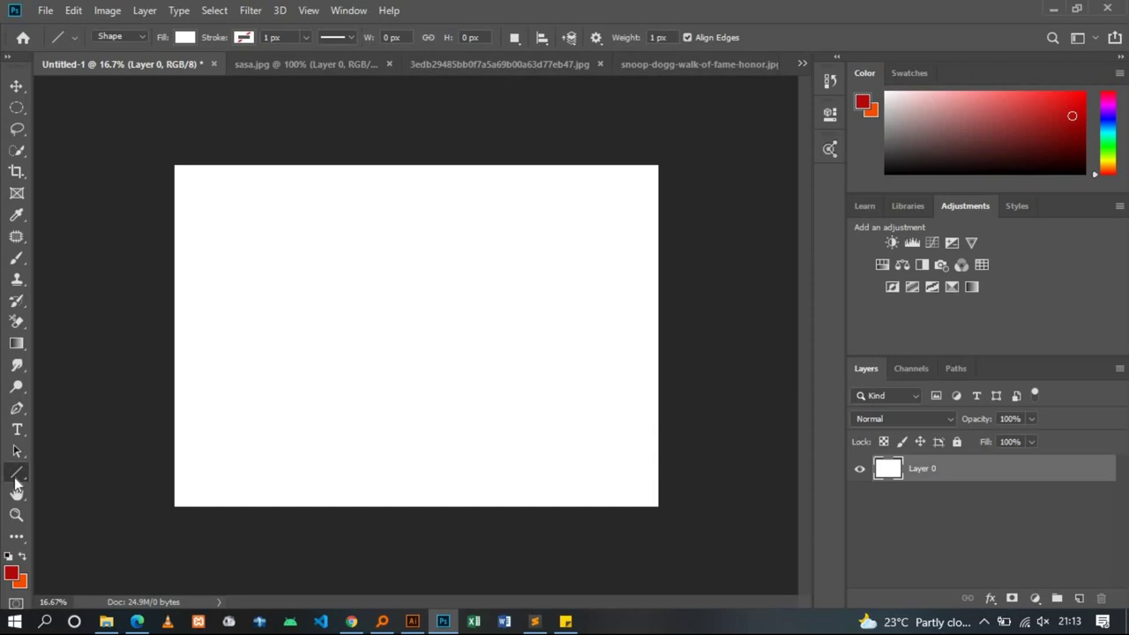
right_click(16, 476)
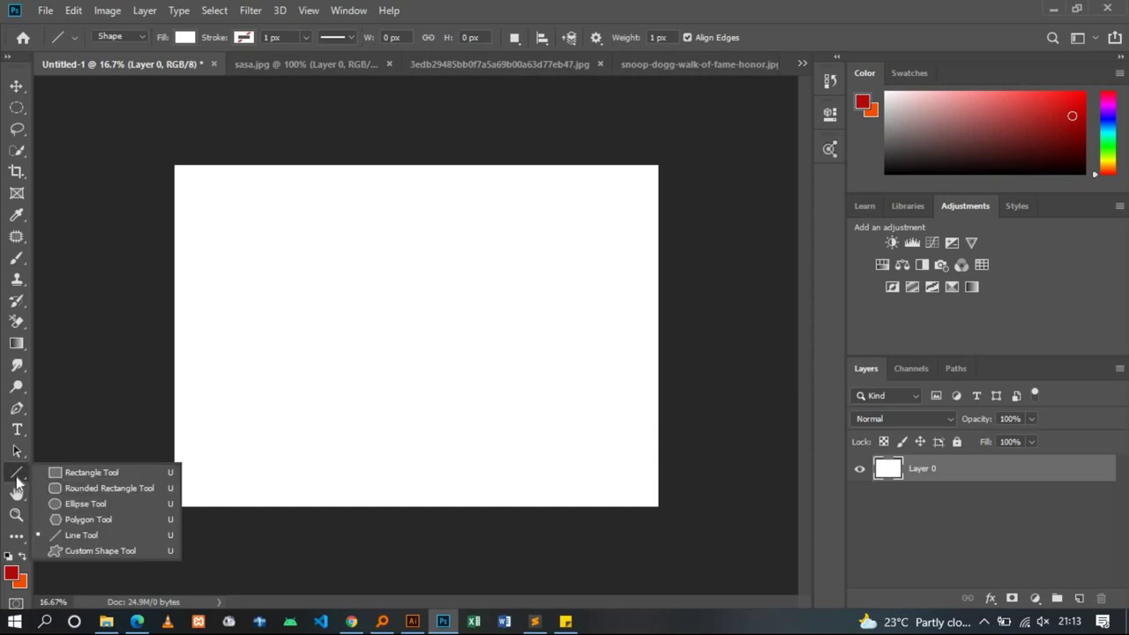
Load the All shape set into the Custom Shape picker, replacing the current shapes
left_click(97, 551)
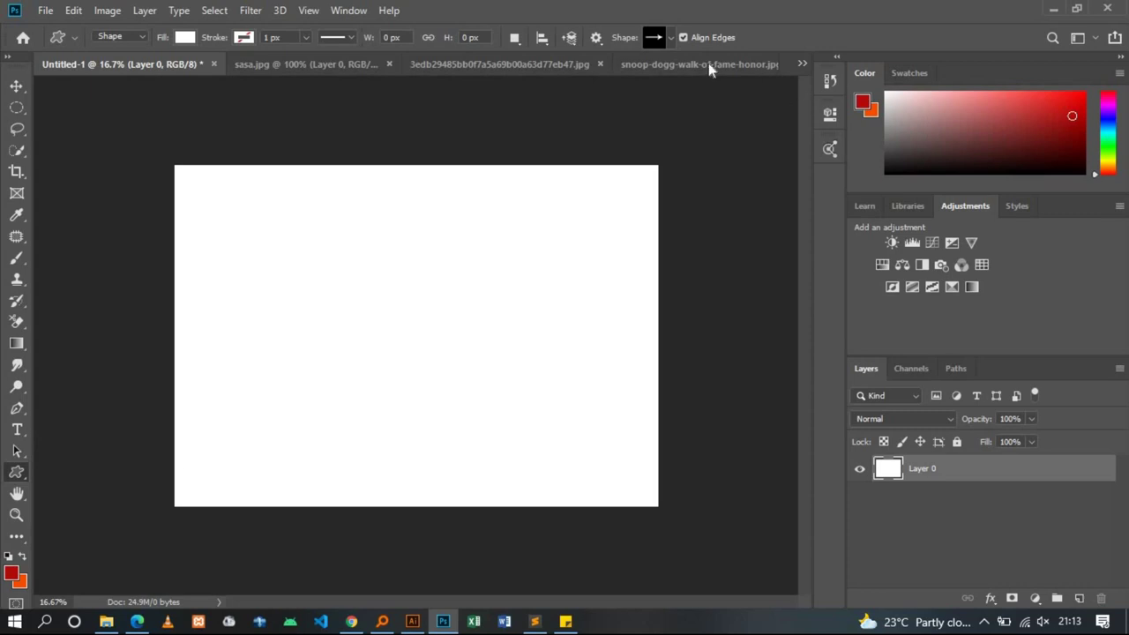
left_click(670, 37)
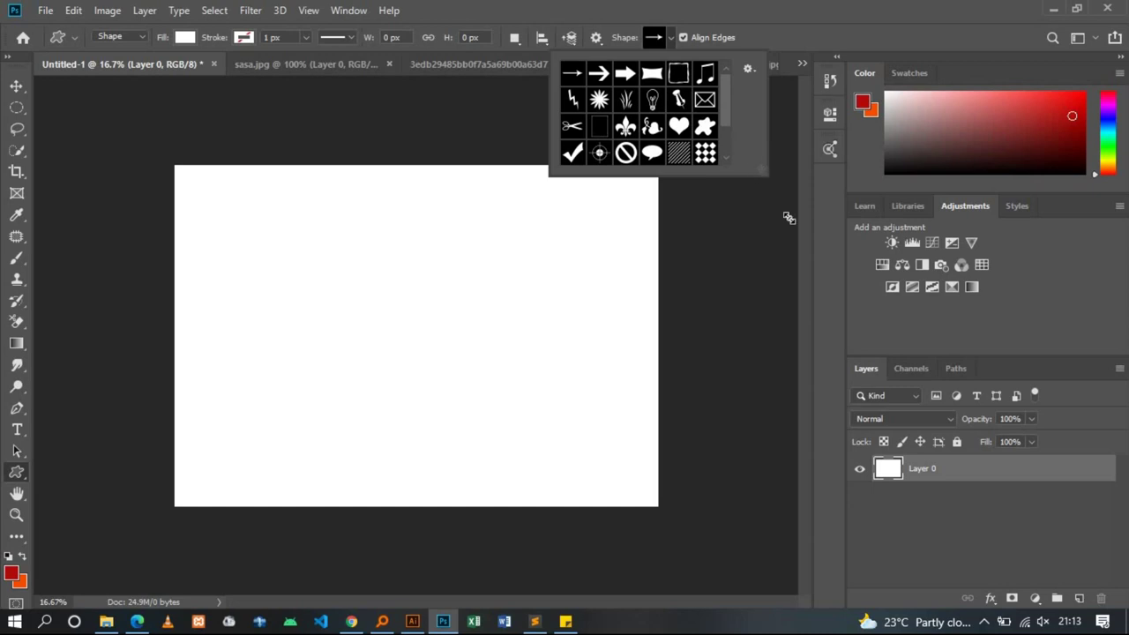
left_click_drag(757, 166, 799, 234)
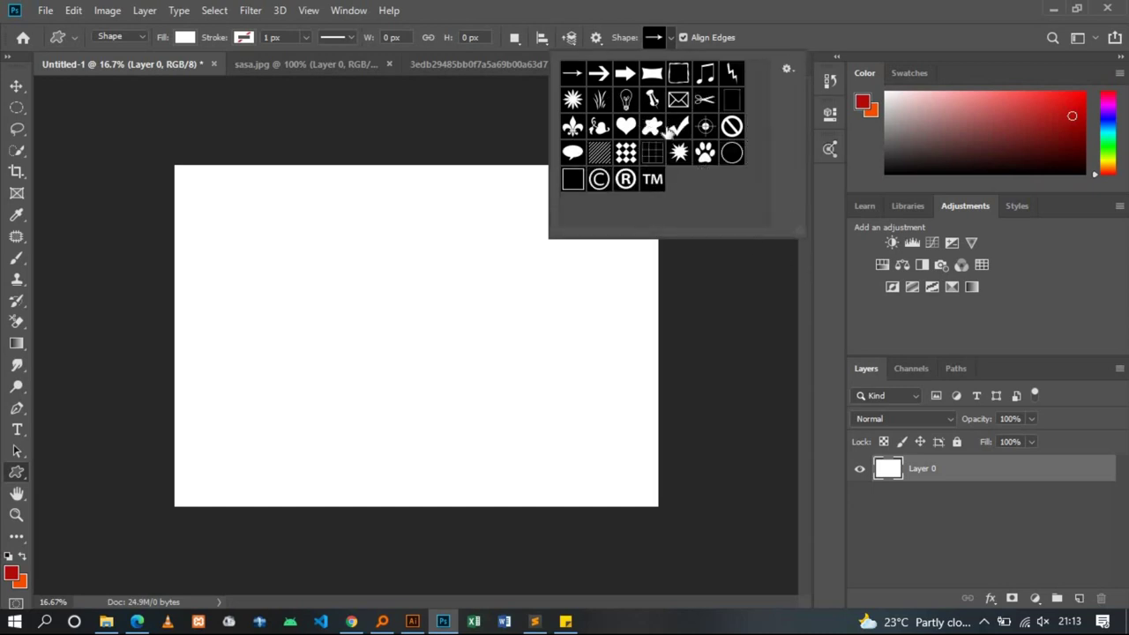
left_click(788, 69)
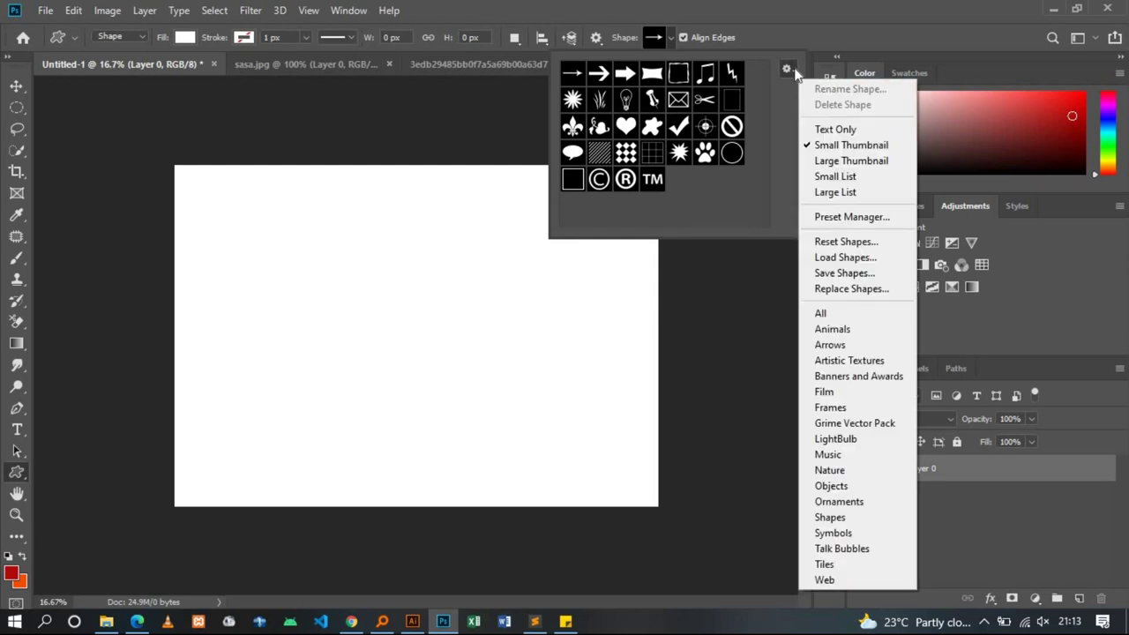
left_click(829, 314)
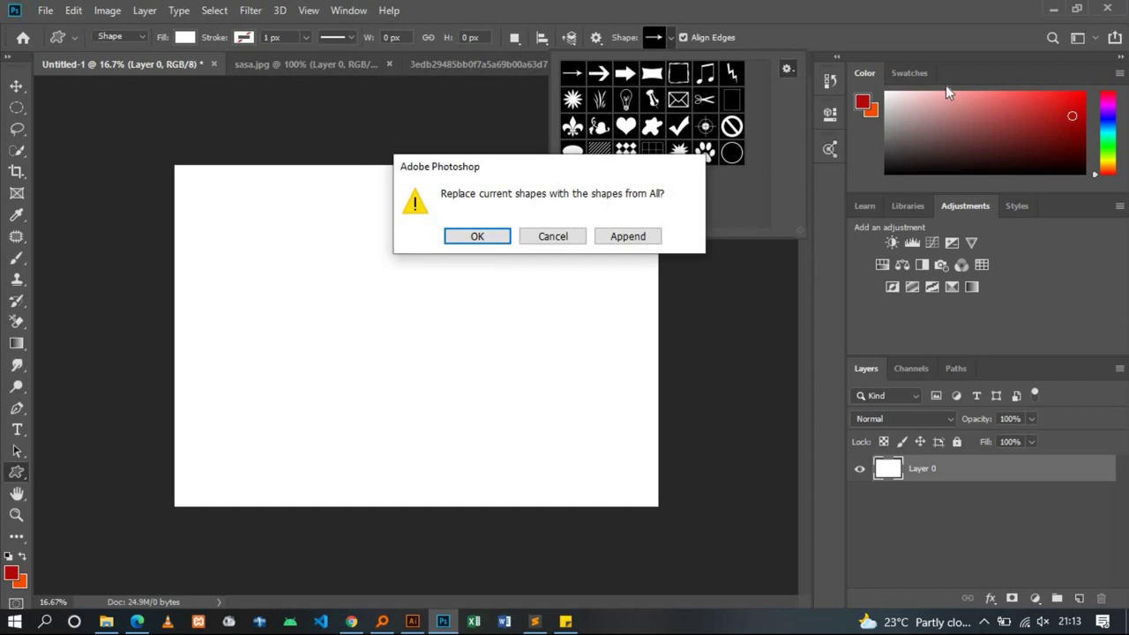
left_click(504, 236)
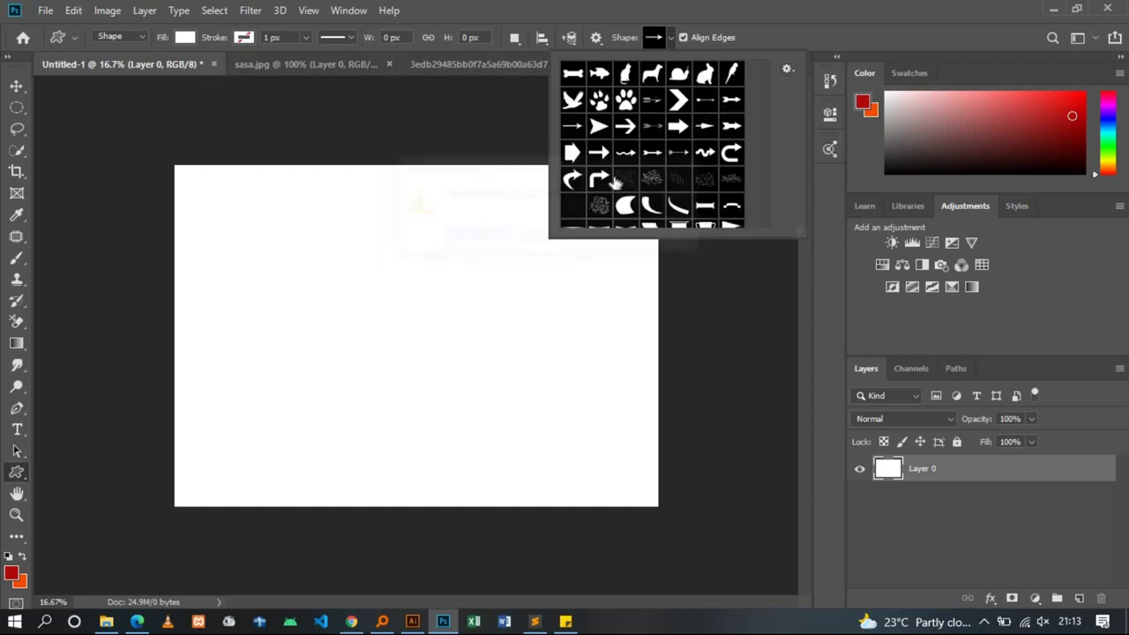
Choose the hand shape from the expanded custom shape list
left_click_drag(798, 229, 818, 491)
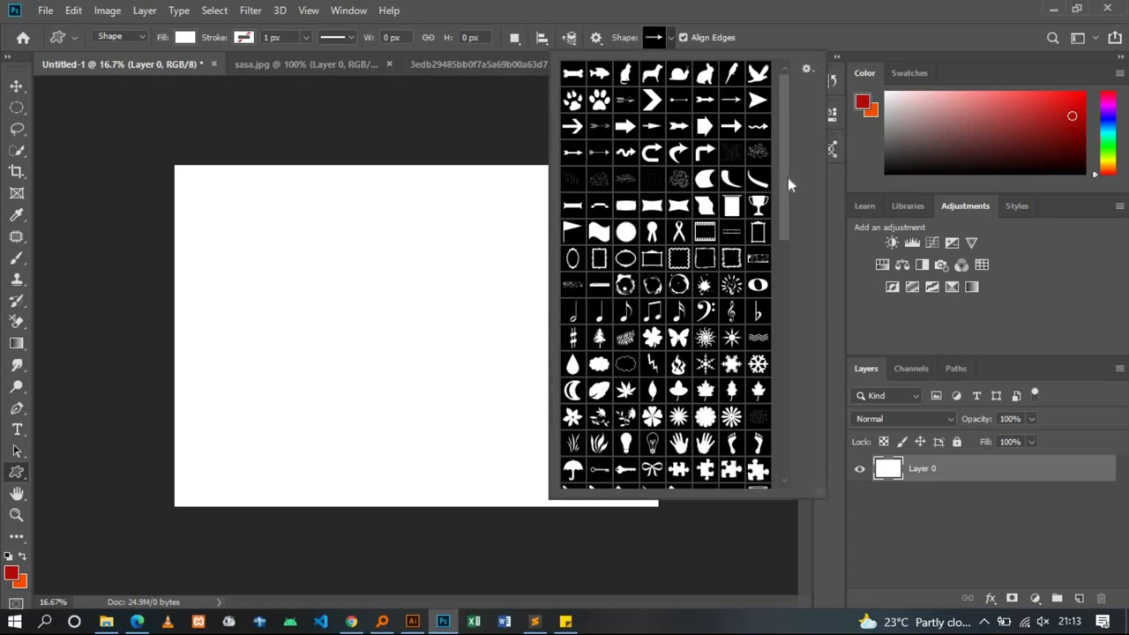
scroll(791, 202, "down", 3)
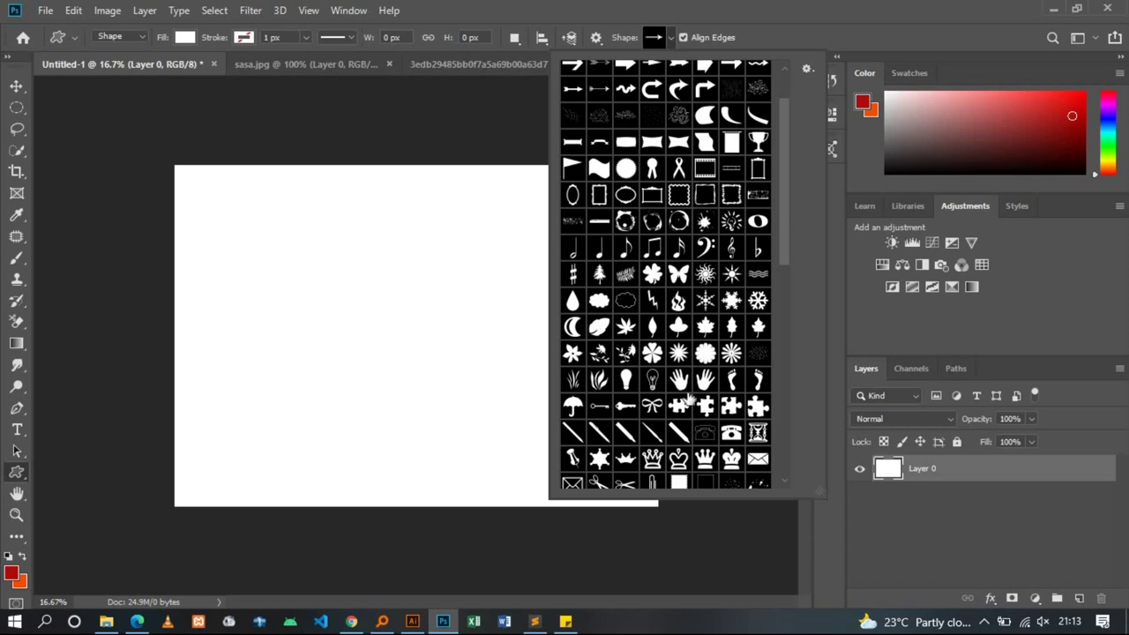
double_click(679, 381)
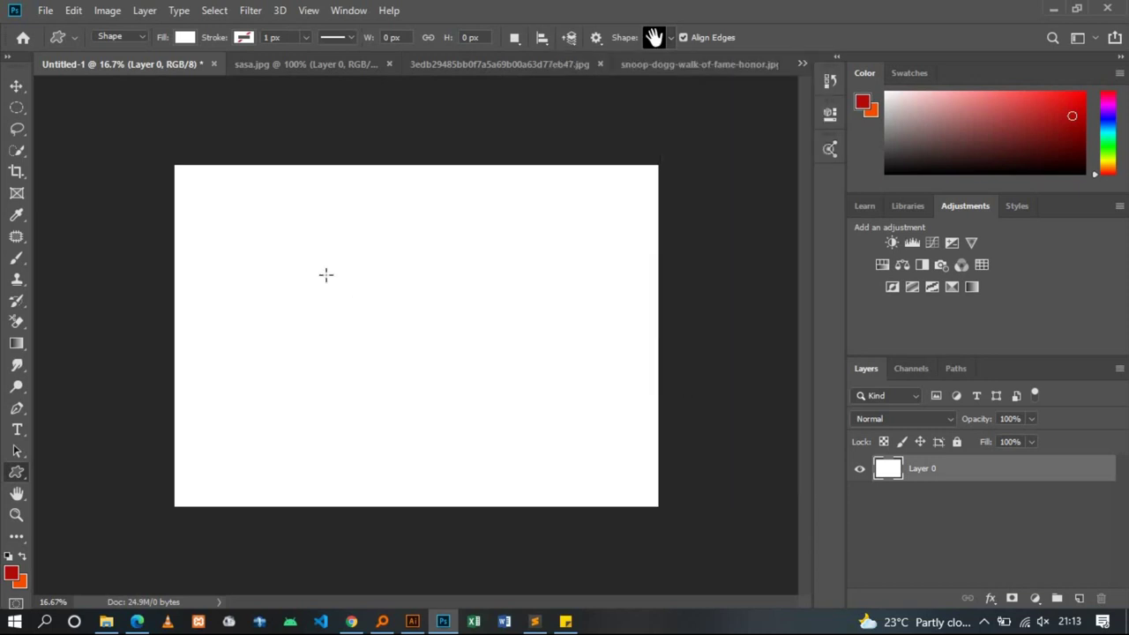
Draw the hand shape, fill it light green, and move it to the upper left
left_click_drag(325, 272, 505, 491)
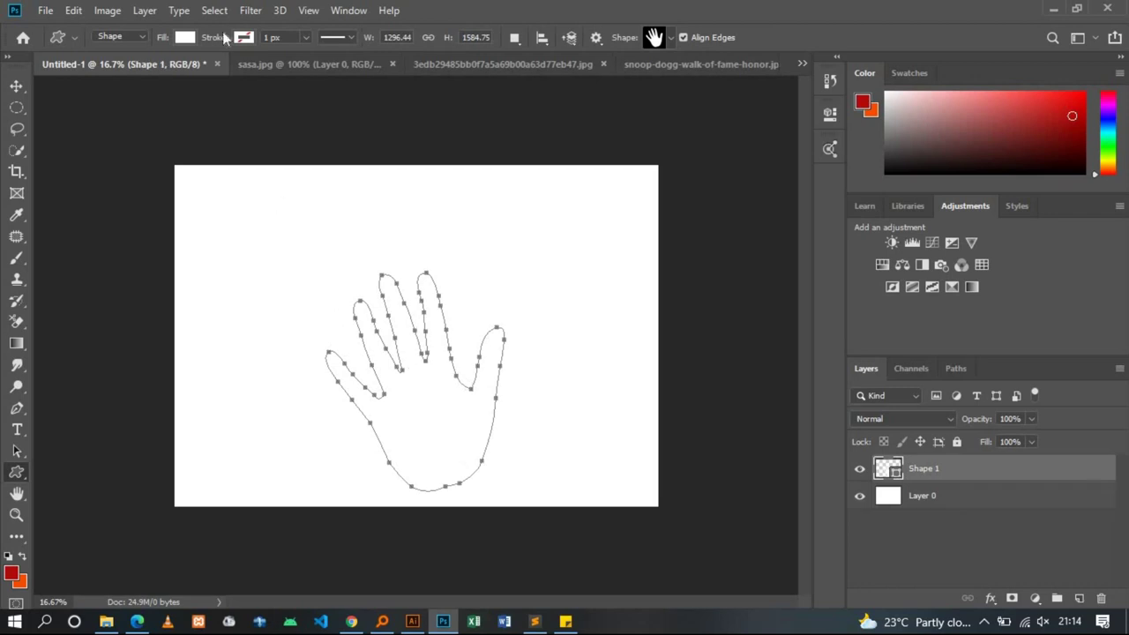
left_click(192, 42)
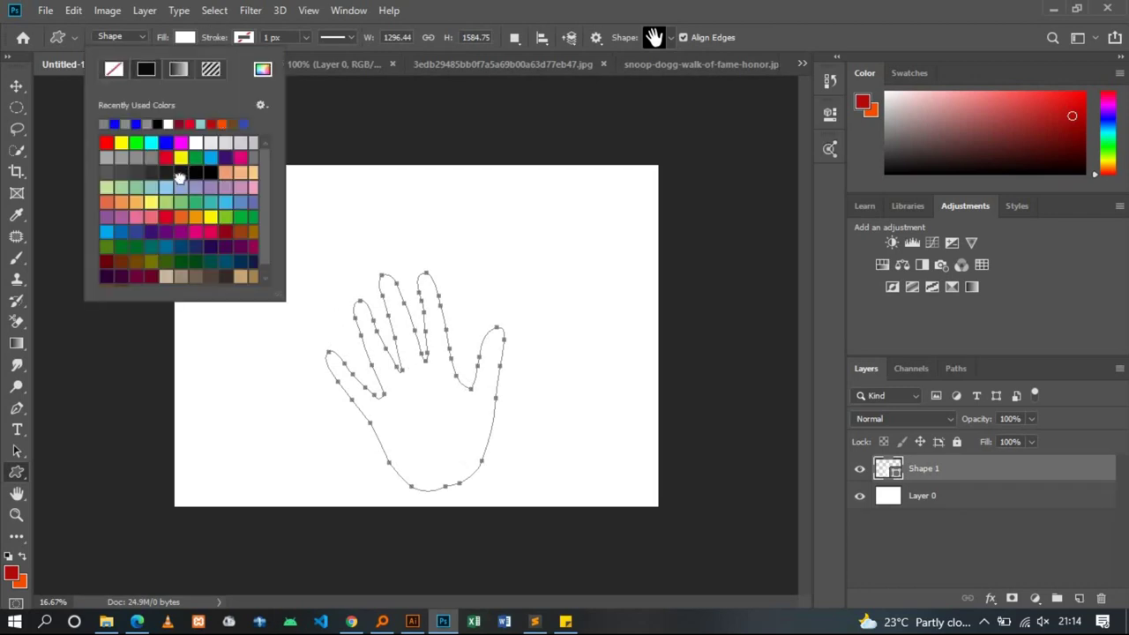
left_click(185, 172)
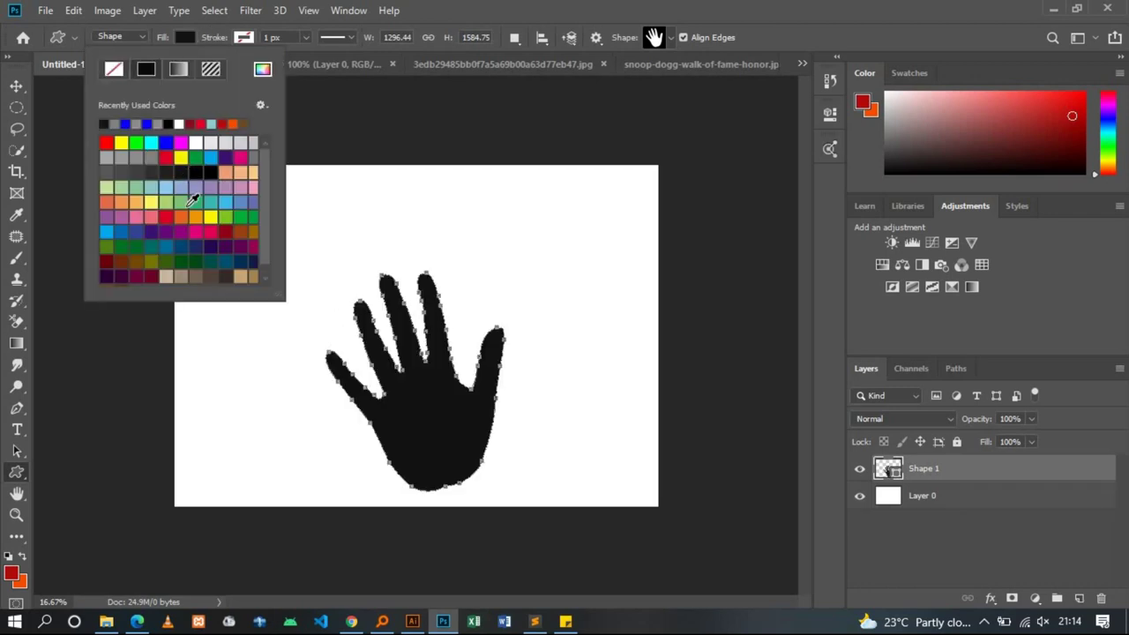
left_click(16, 86)
left_click(399, 252)
left_click_drag(419, 389, 292, 297)
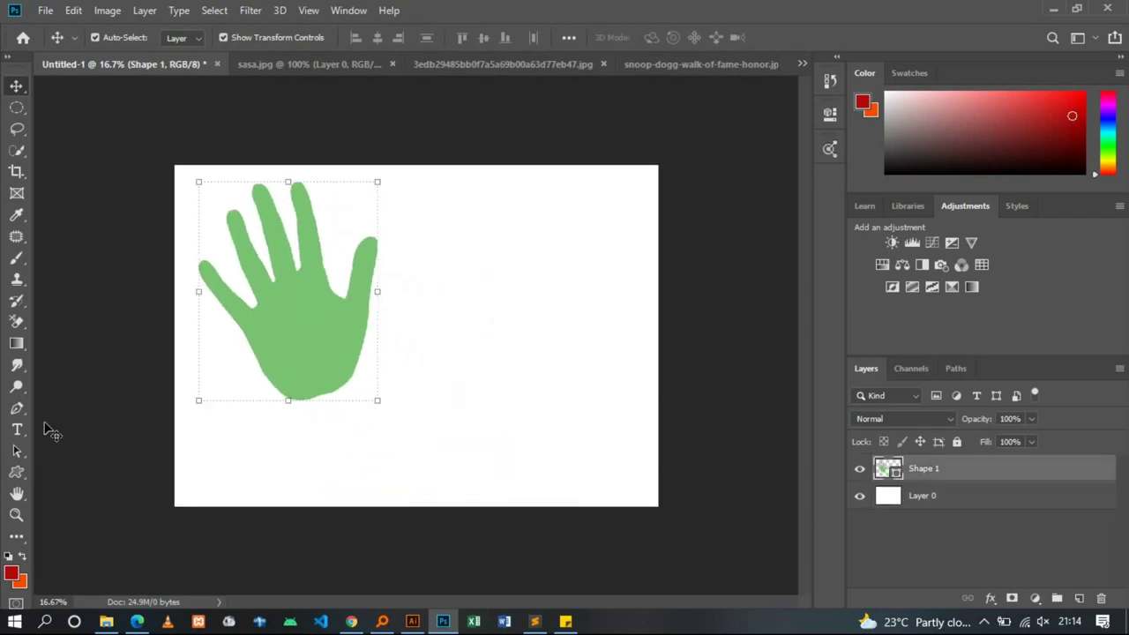
Draw the telephone custom shape to the right of the hand
left_click(16, 473)
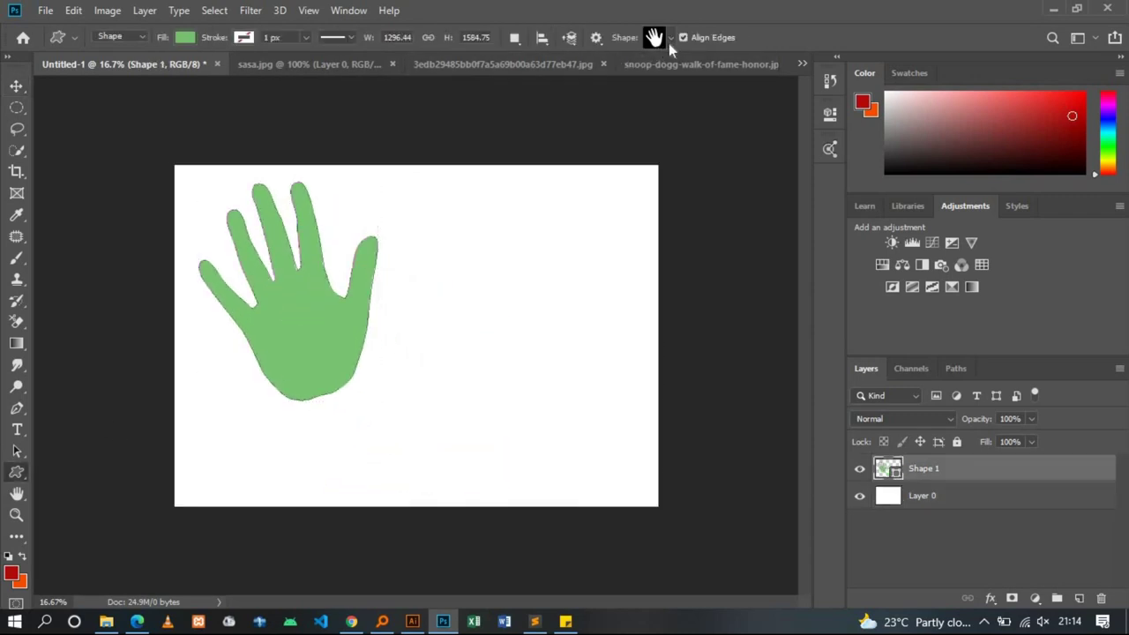
left_click(669, 42)
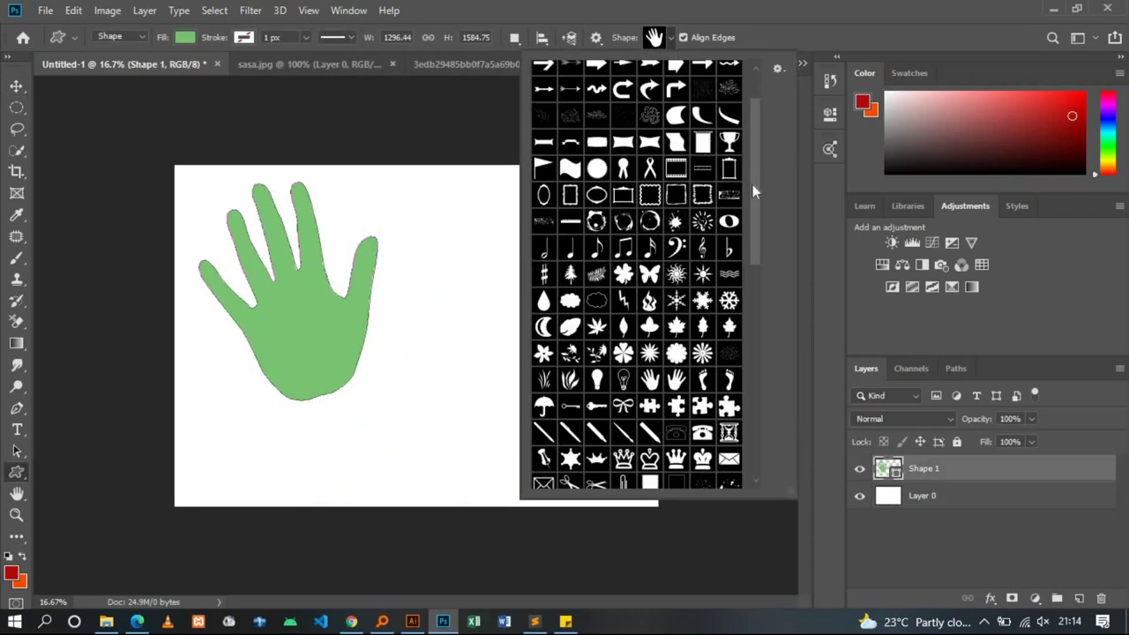
left_click_drag(753, 184, 759, 248)
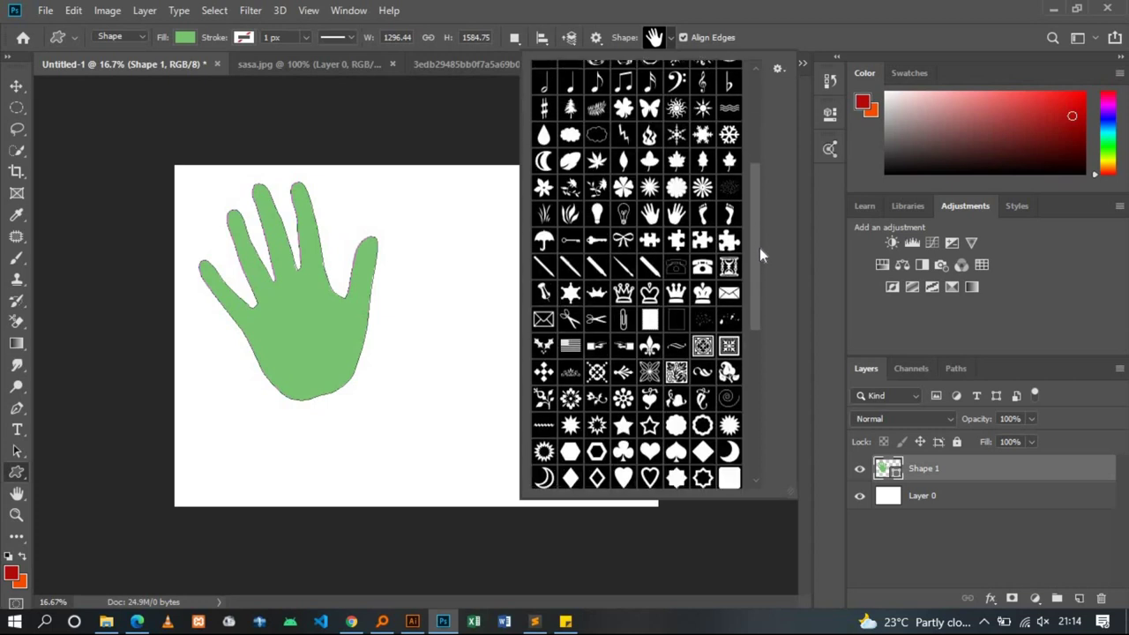
left_click(703, 268)
left_click(435, 250)
left_click_drag(435, 251, 585, 373)
left_click_drag(595, 382, 595, 382)
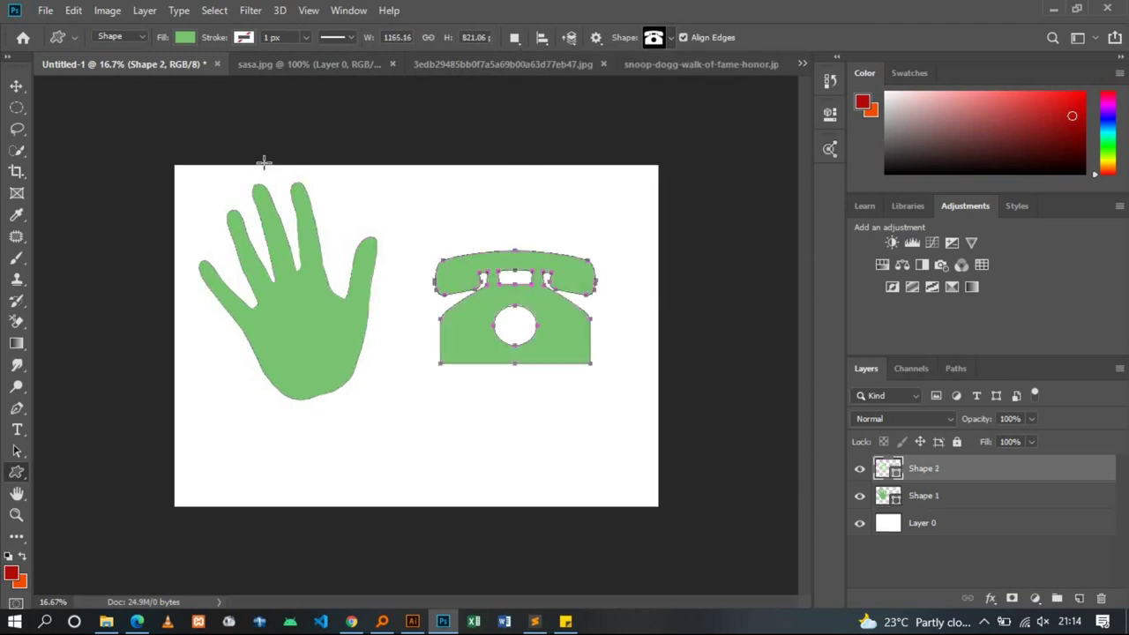
Switch to the Move tool and reselect the telephone shape layer
left_click(16, 86)
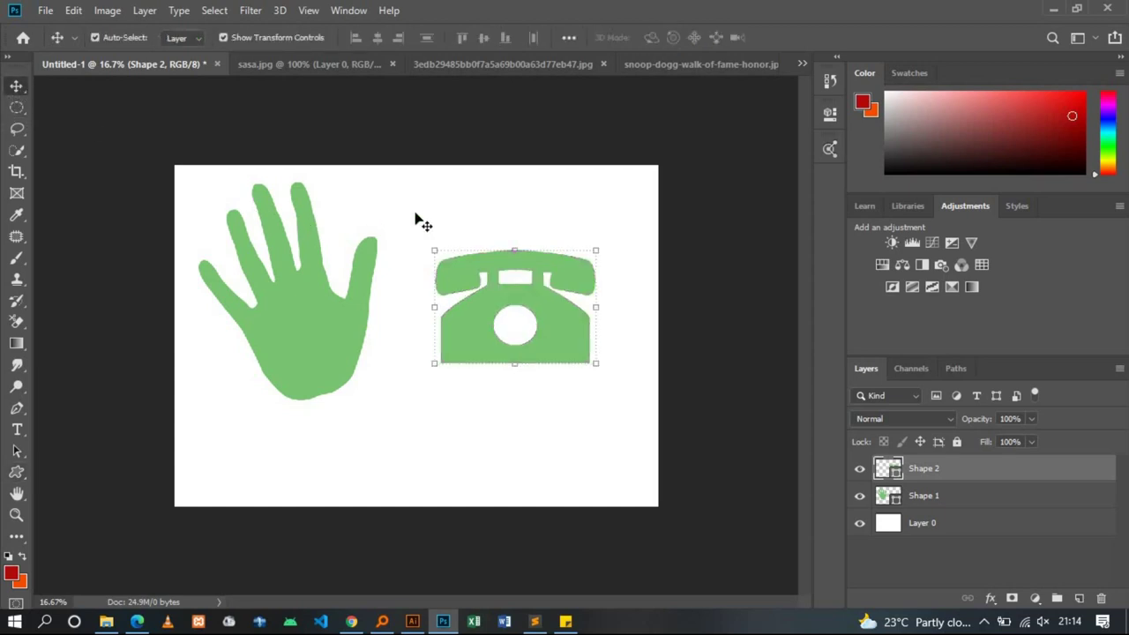
left_click(420, 220)
left_click(482, 278)
Nudge the white background layer up and back, then deselect all layers
left_click(300, 340)
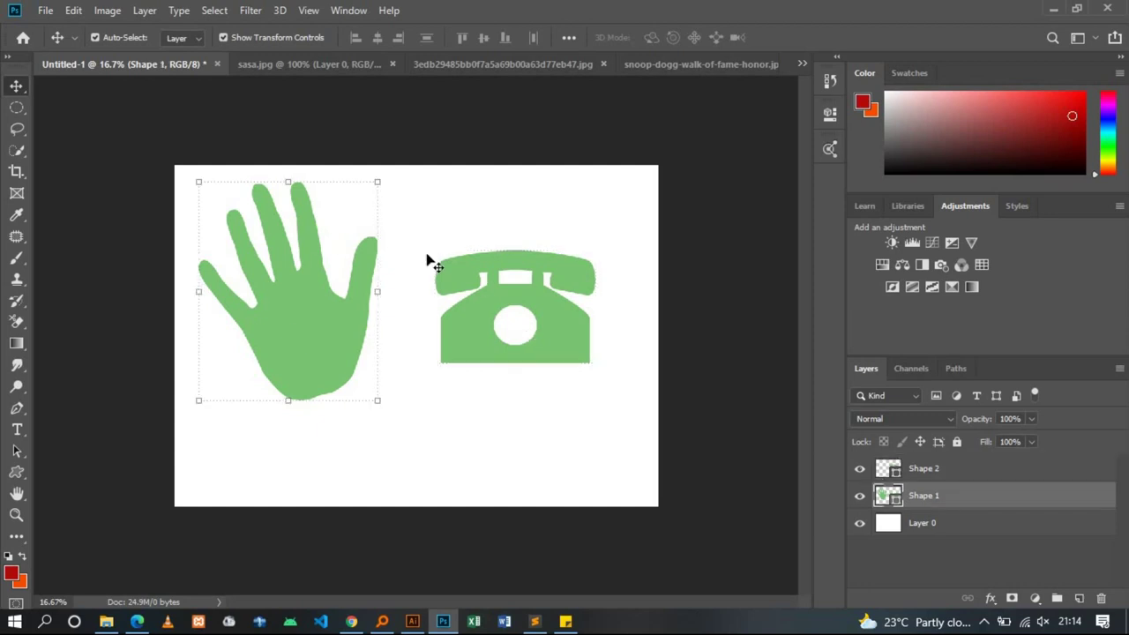
left_click(430, 257)
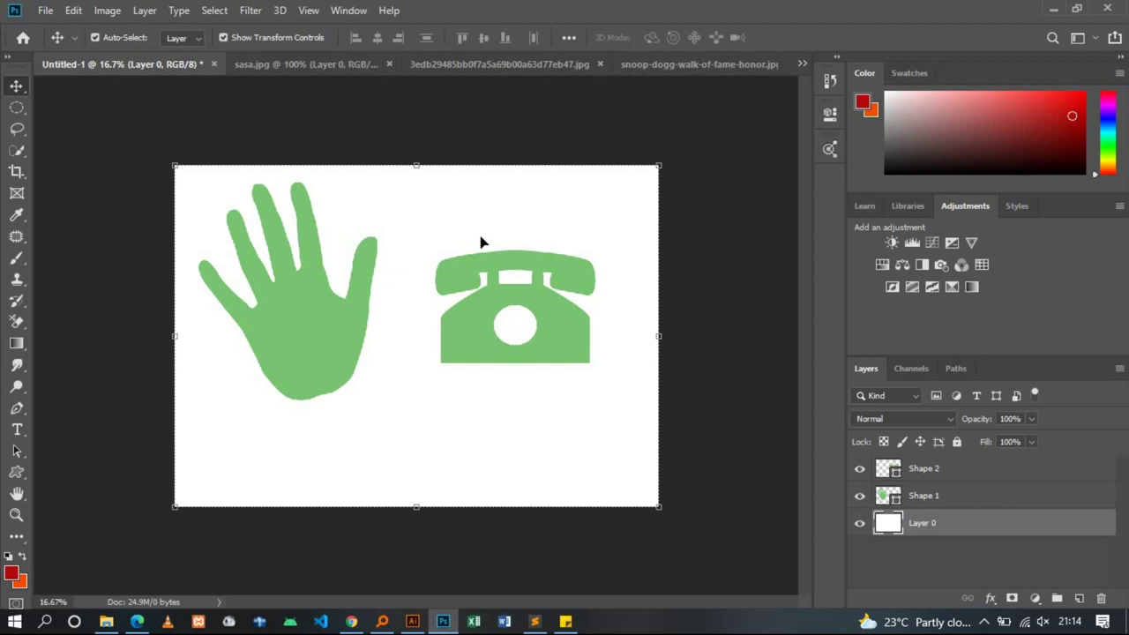
left_click_drag(481, 241, 481, 227)
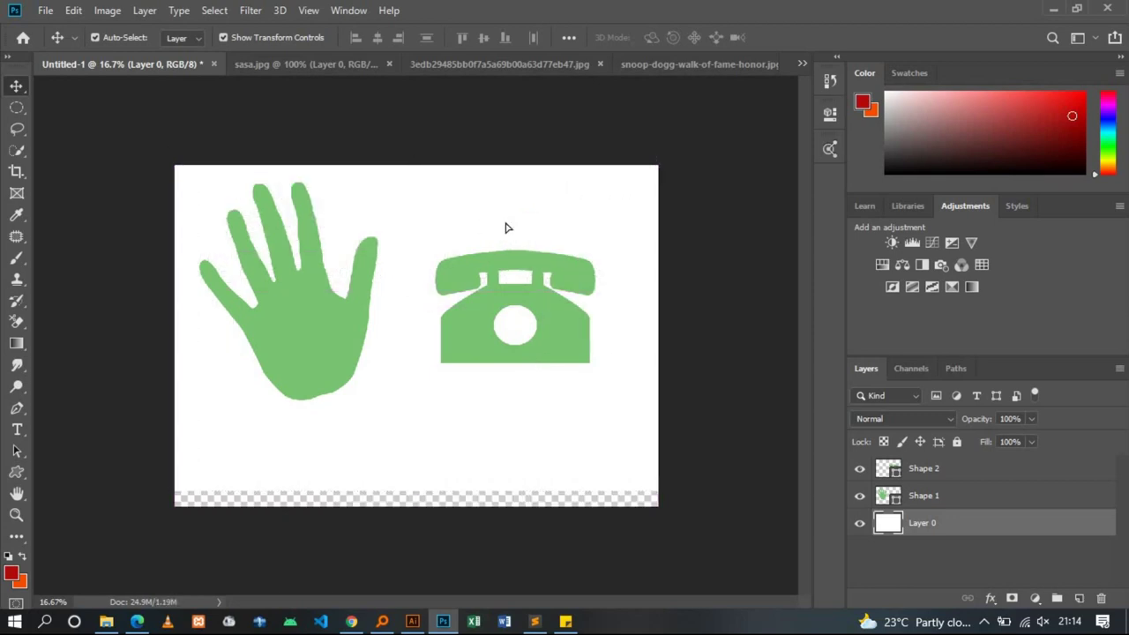
left_click_drag(507, 219, 507, 235)
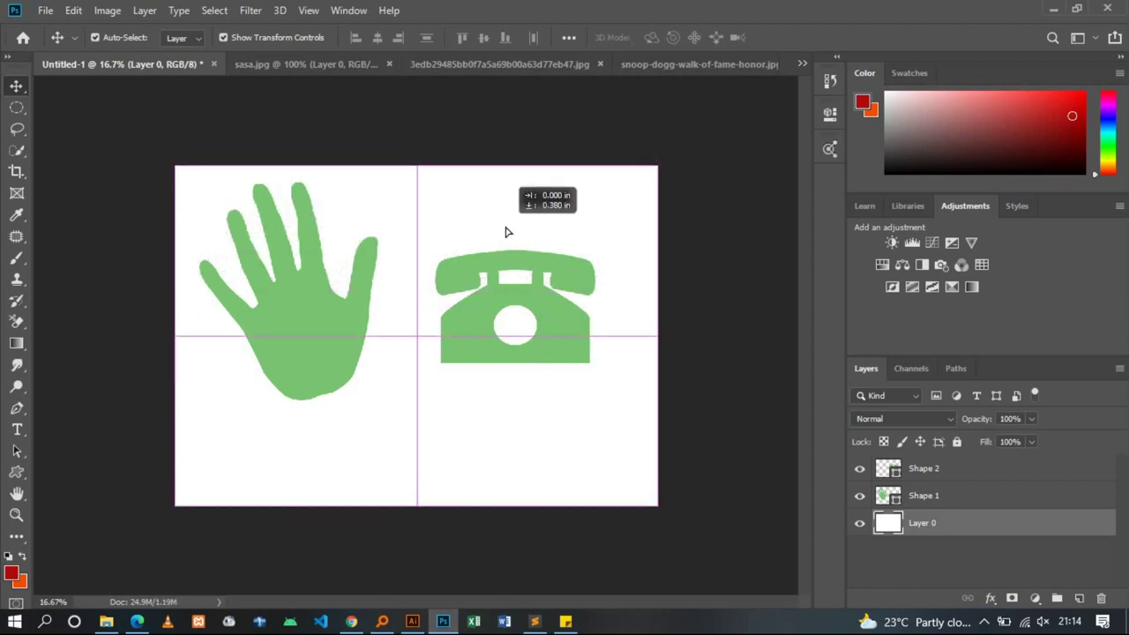
left_click(444, 147)
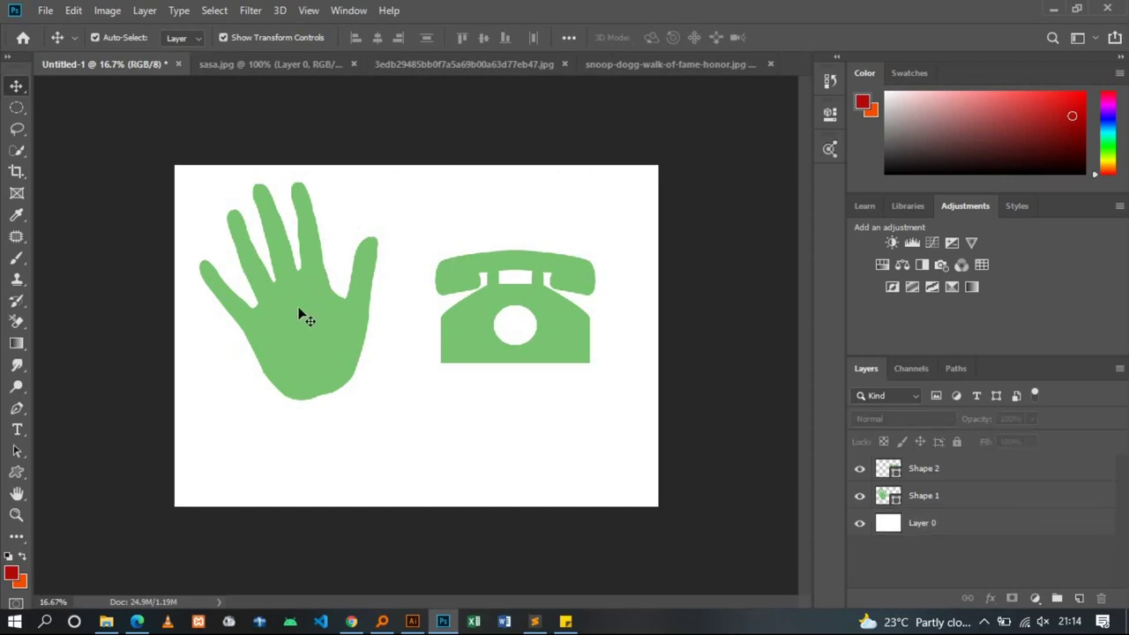
Move the hand down and to the left and enlarge it
left_click_drag(300, 316, 276, 382)
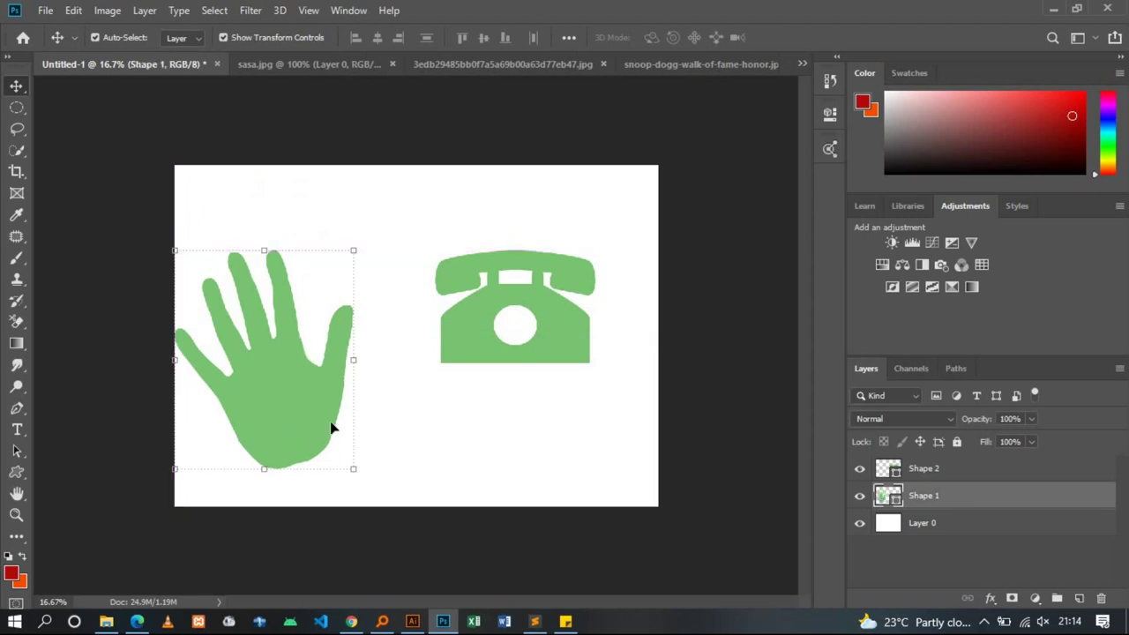
left_click_drag(352, 469, 382, 504)
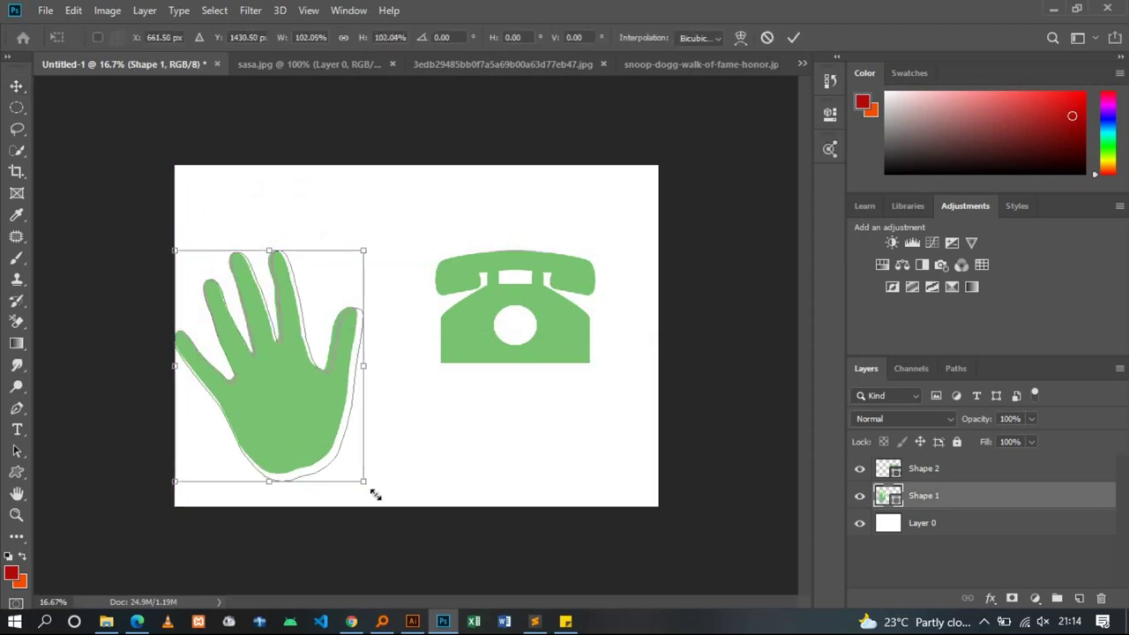
key("Return")
Shrink the telephone to about two-thirds of its size
left_click(573, 340)
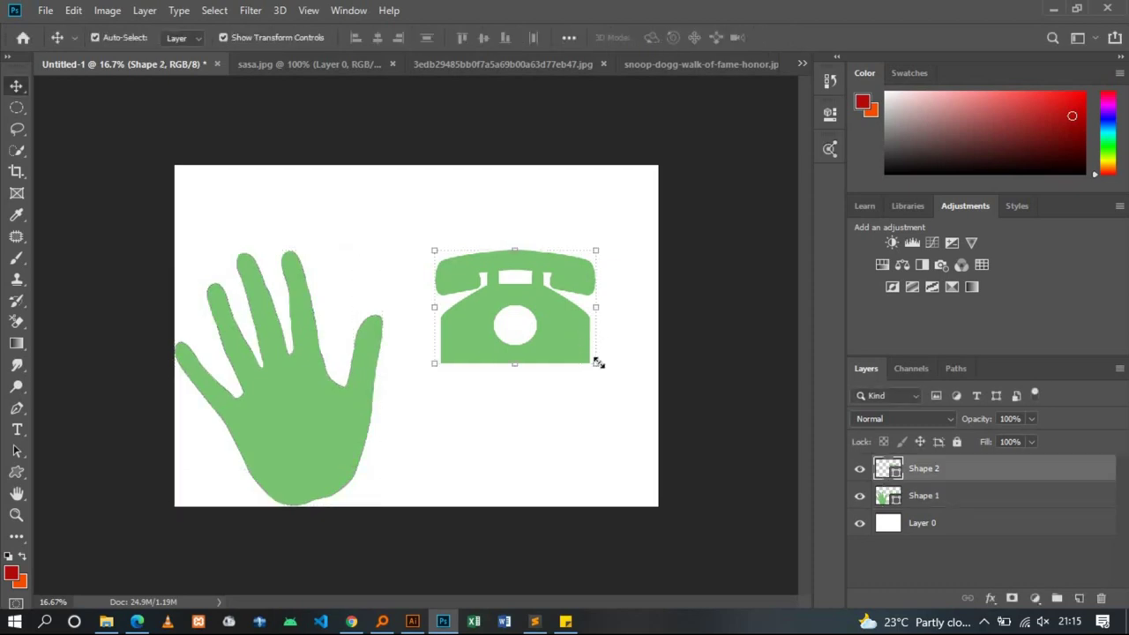
mouse_move(591, 363)
left_mouse_down()
mouse_move(645, 413)
mouse_move(513, 330)
left_mouse_up()
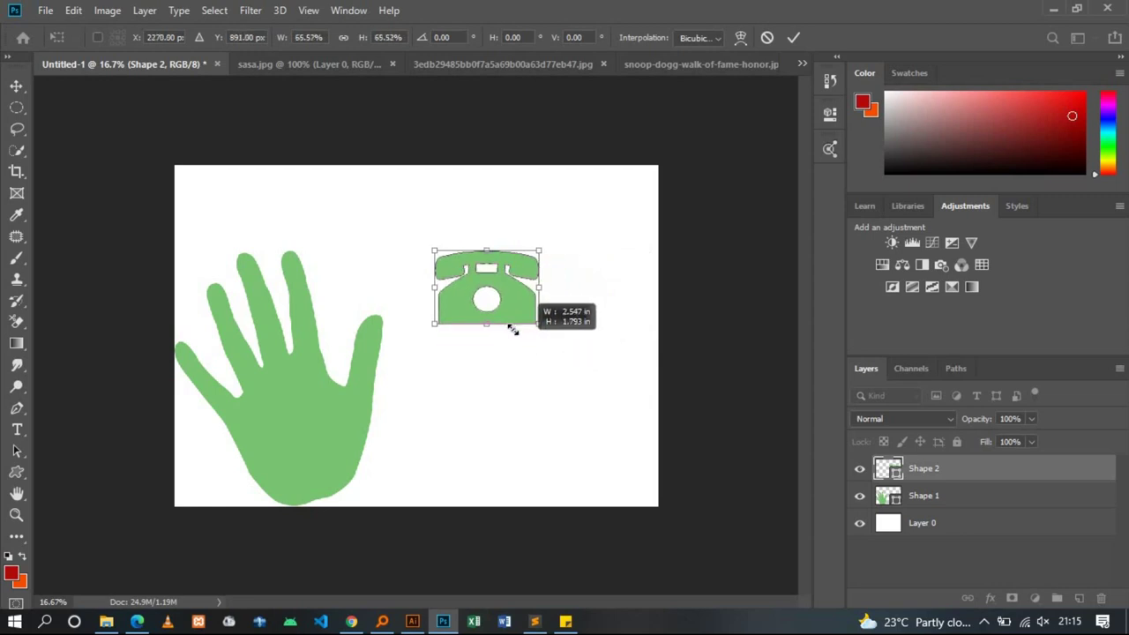
key("Return")
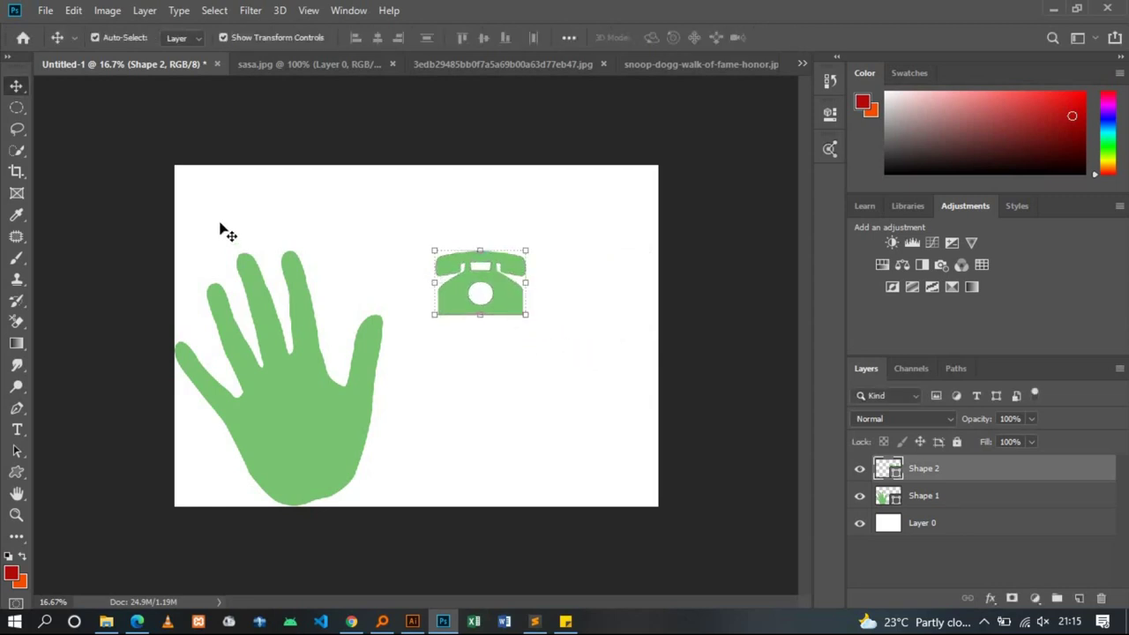
Deselect all layers and switch to the sasa.jpg document
left_click(465, 198)
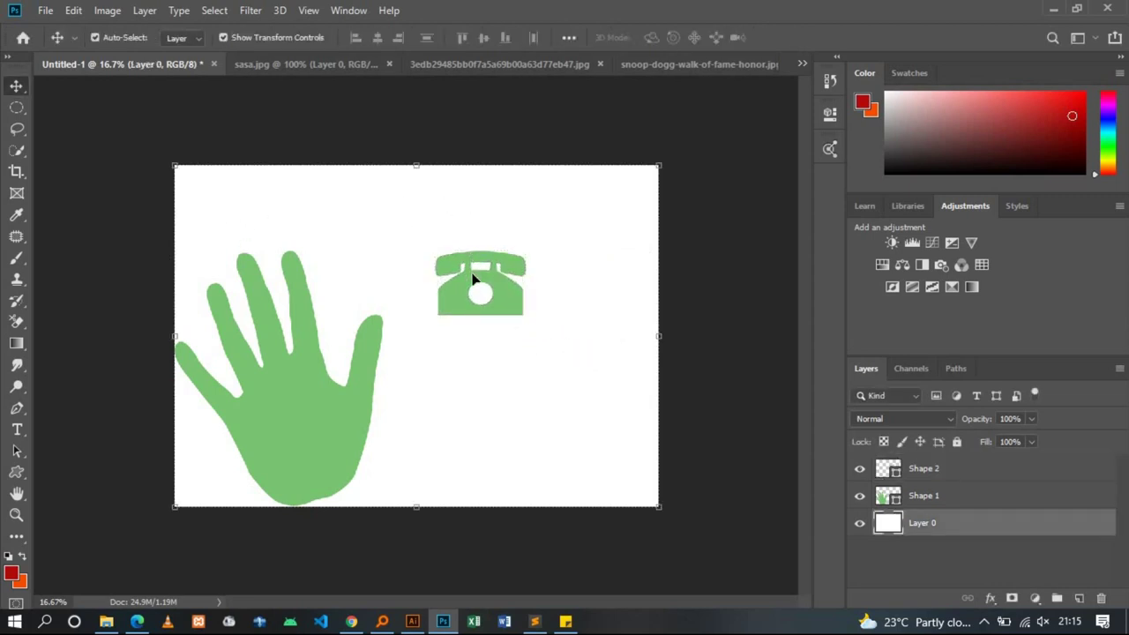
left_click(477, 279)
left_click(519, 180)
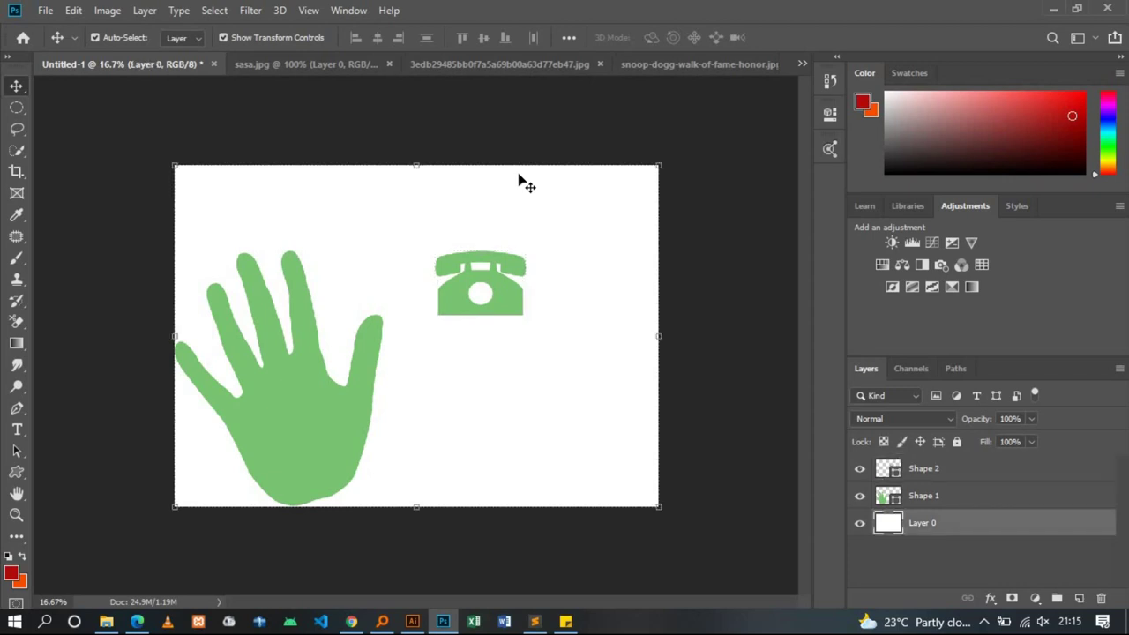
left_click(422, 151)
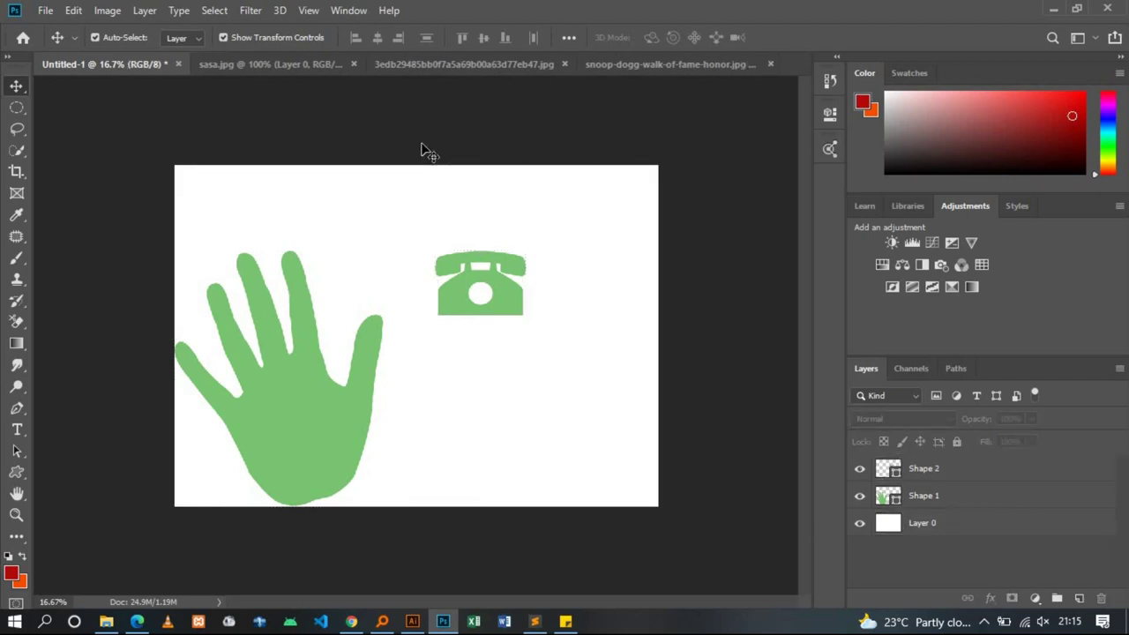
left_click(229, 68)
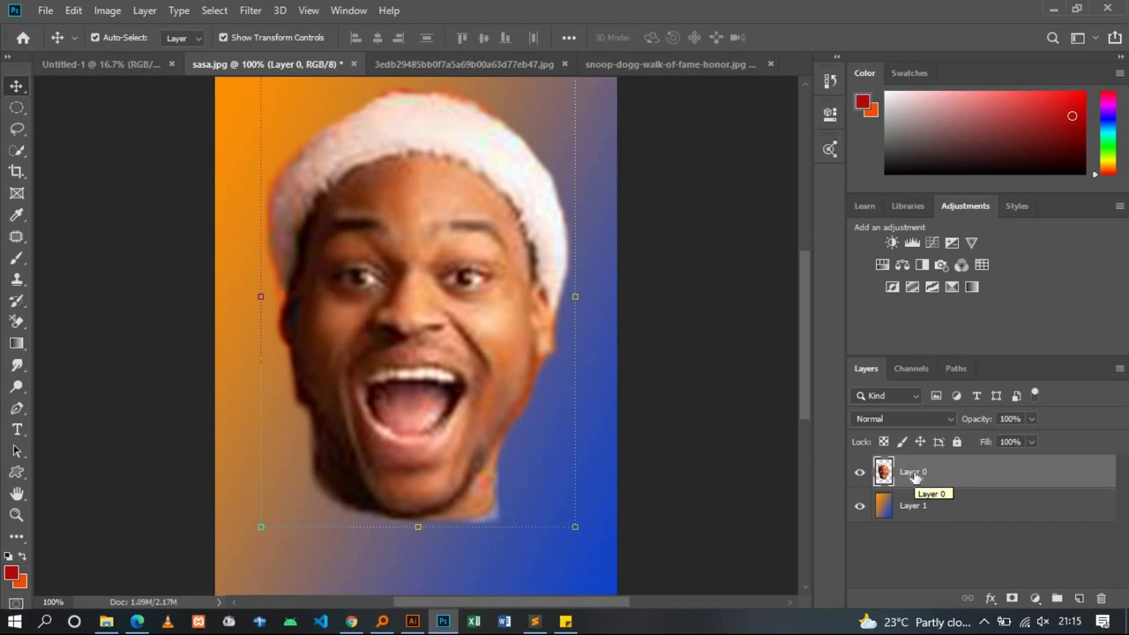
Move the face layer below the gradient and back on top, then deselect it
left_click_drag(914, 476, 922, 520)
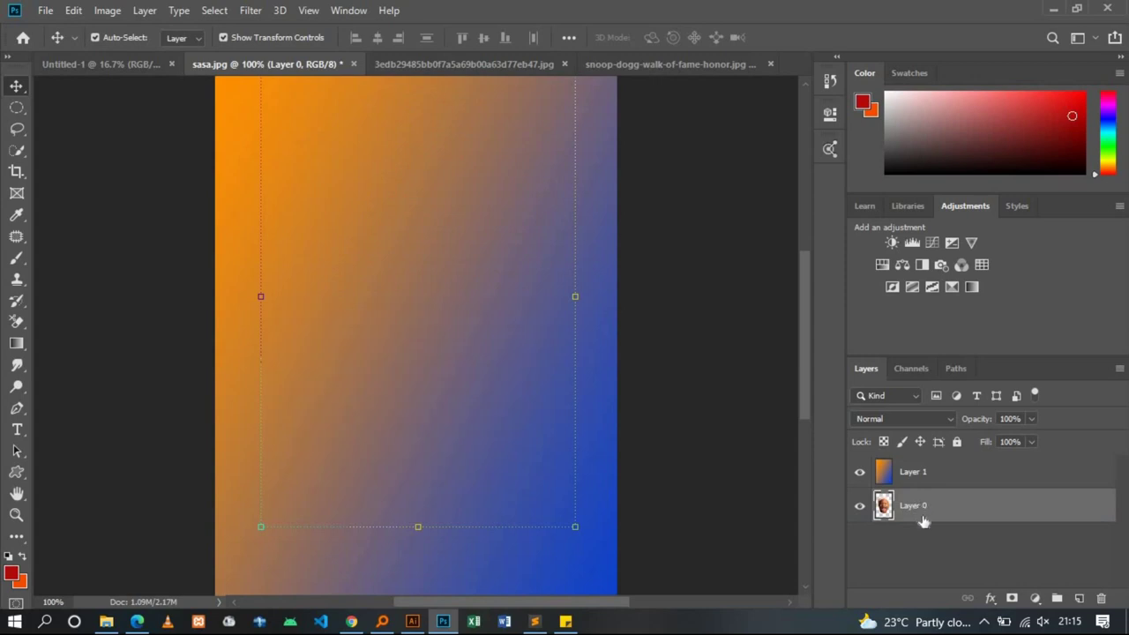
left_click(925, 474)
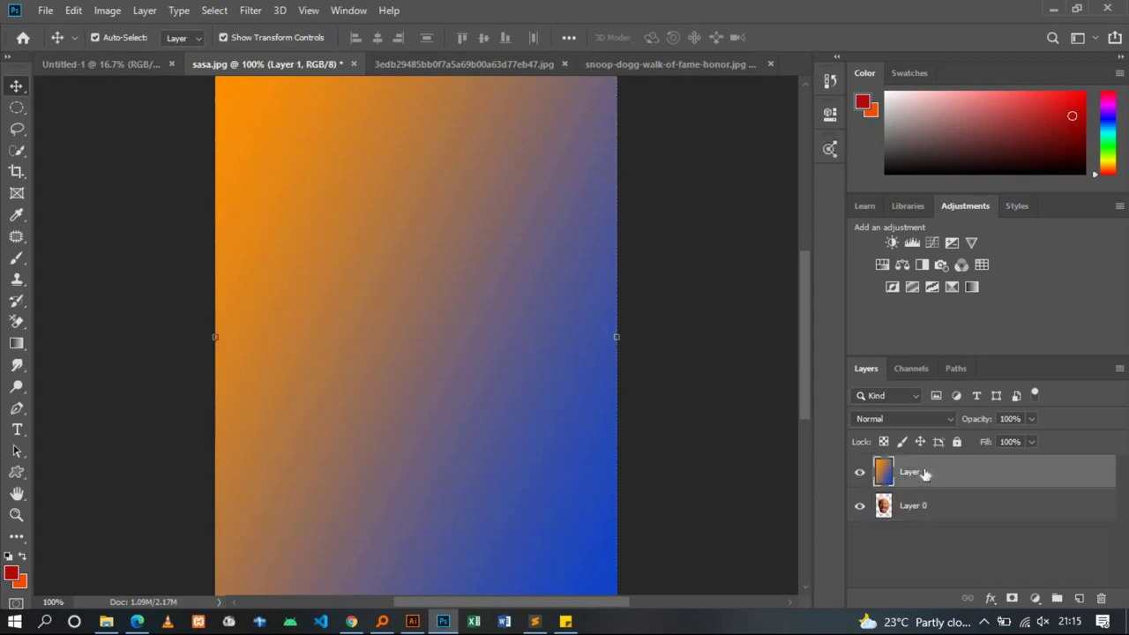
left_click_drag(928, 510, 931, 464)
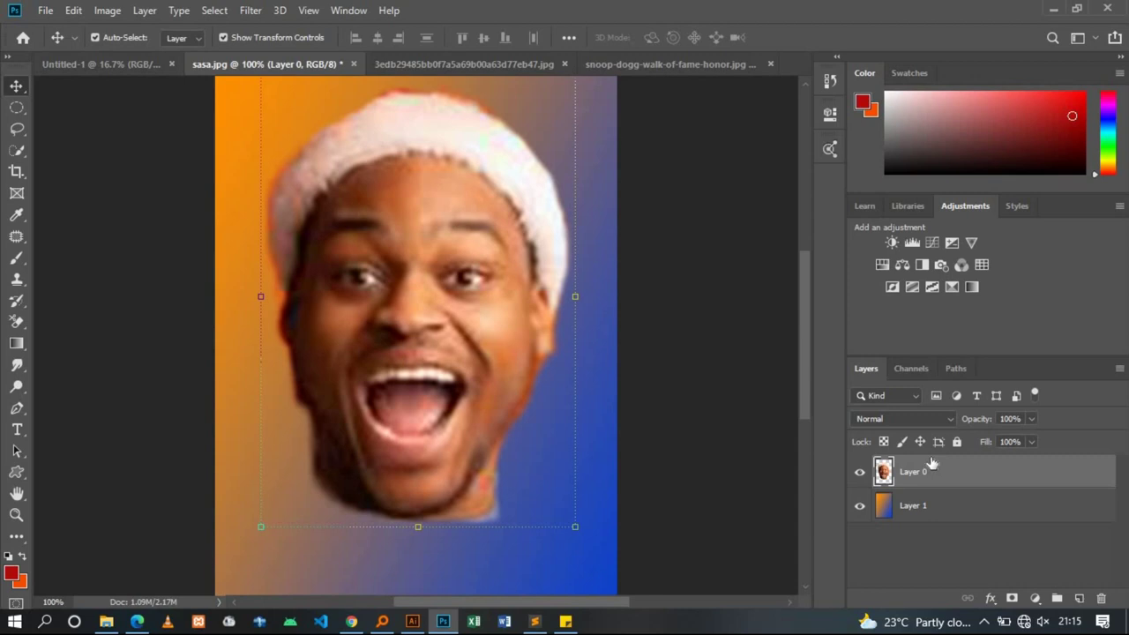
left_click(704, 351)
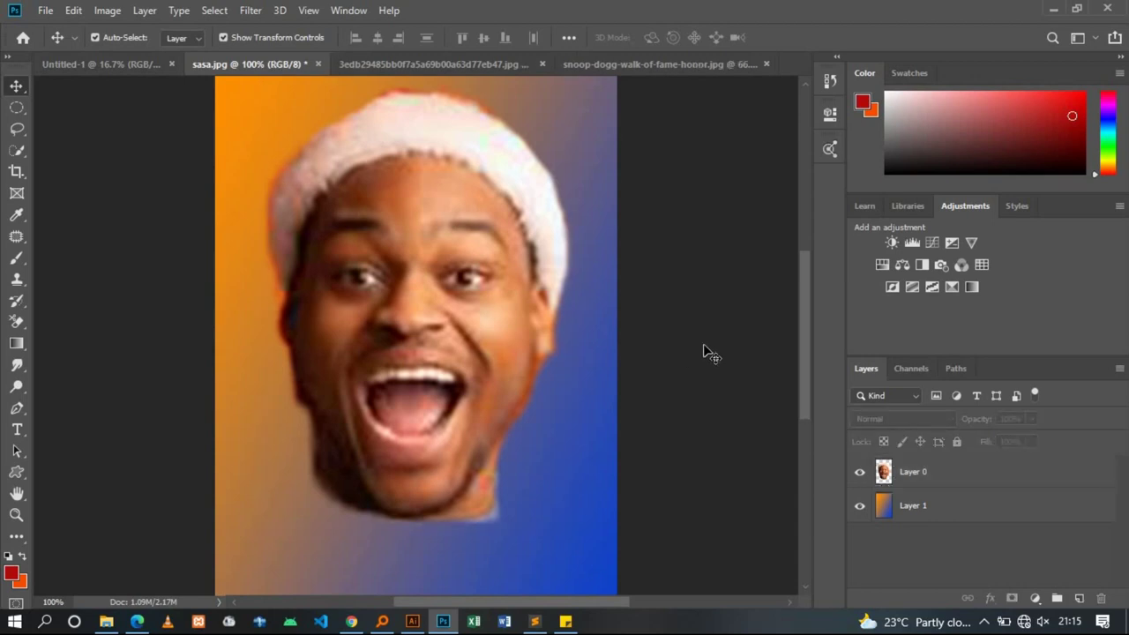
key("ctrl")
key("ctrl+plus")
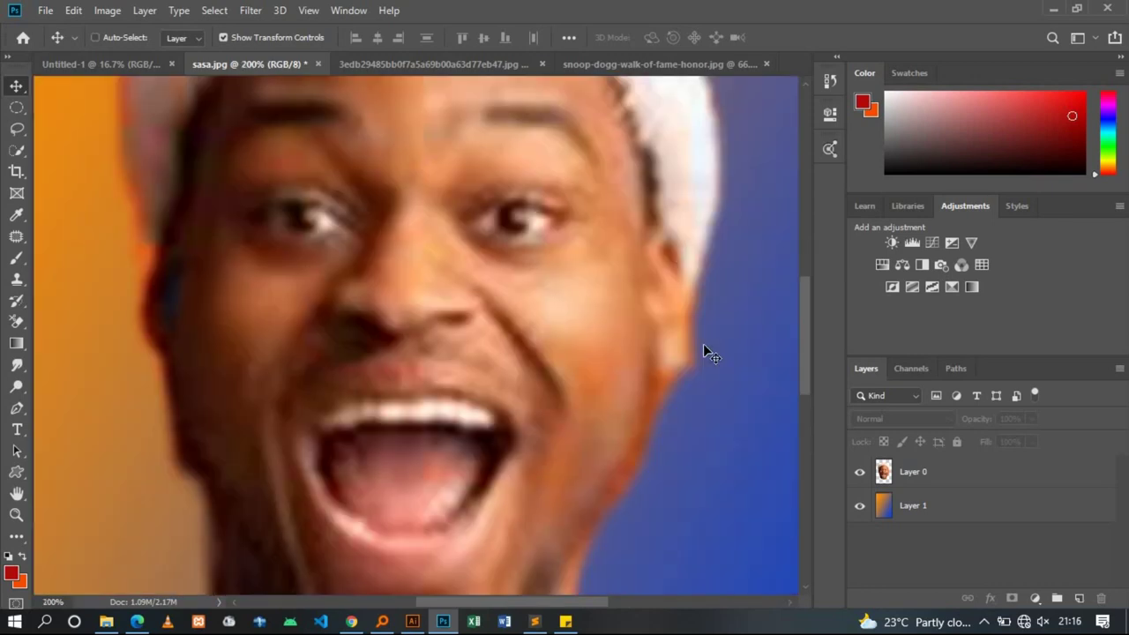
key("ctrl+minus")
key("ctrl+minus")
key("ctrl")
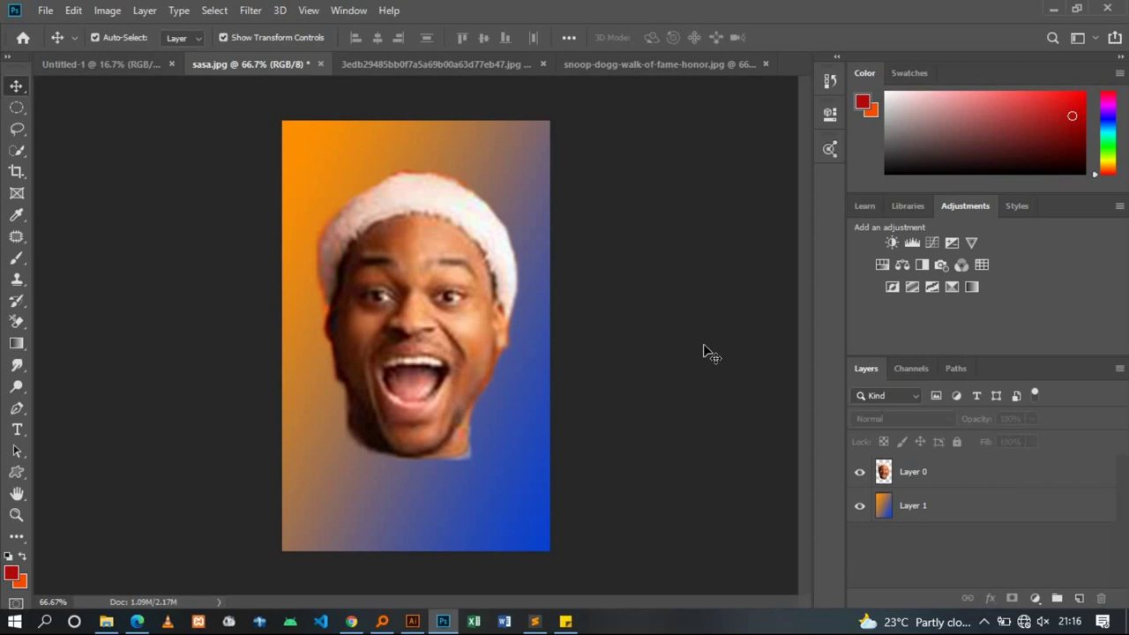
key("ctrl")
key("ctrl+plus")
key("ctrl+plus")
key("ctrl+plus")
key("ctrl+plus")
key("ctrl+plus")
key("ctrl+plus")
key("ctrl+plus")
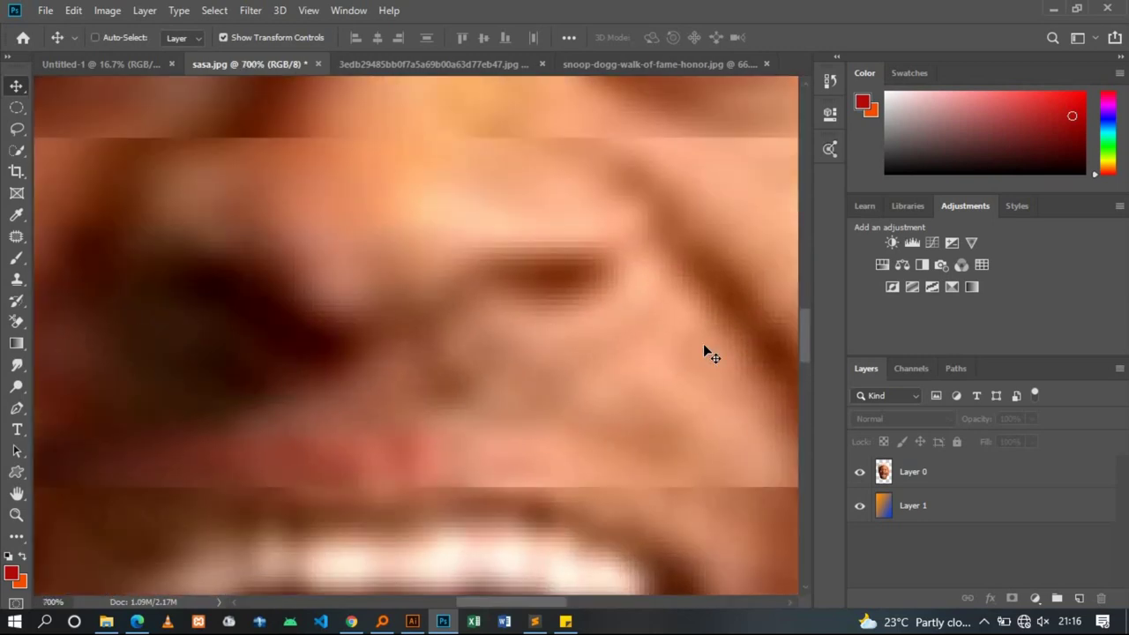
key("ctrl+plus")
key("ctrl+minus")
key("ctrl+minus")
key("ctrl+minus")
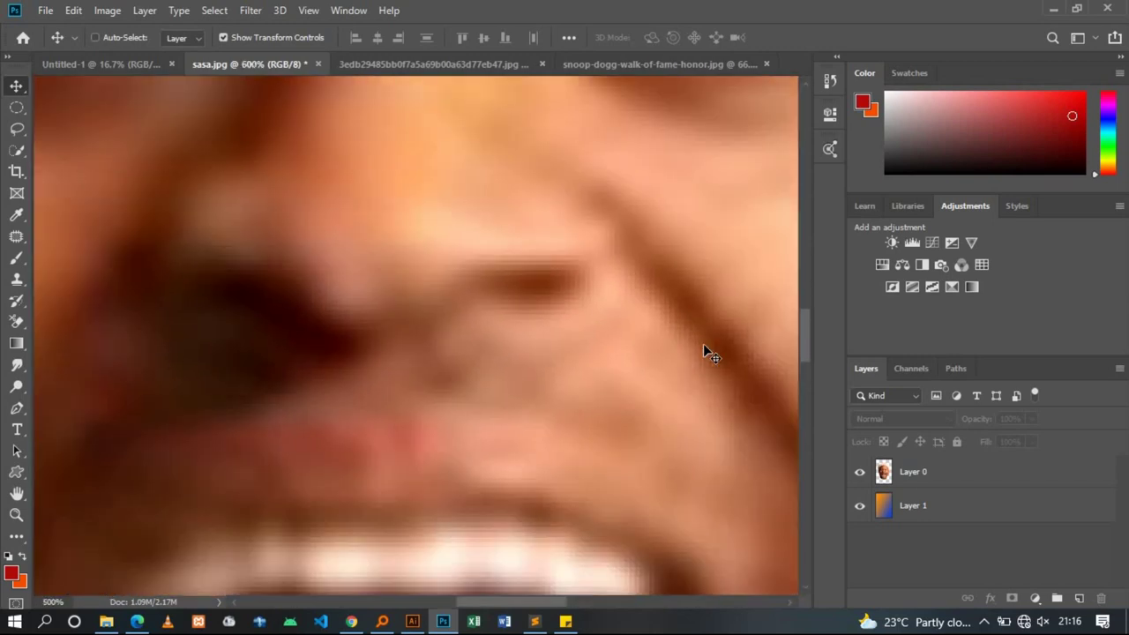
key("ctrl+minus")
key("ctrl+minus")
key("ctrl+minus")
key("ctrl+minus")
key("ctrl+minus")
key("ctrl+minus")
key("ctrl+minus")
key("ctrl+plus")
key("ctrl+plus")
key("ctrl+plus")
key("ctrl+plus")
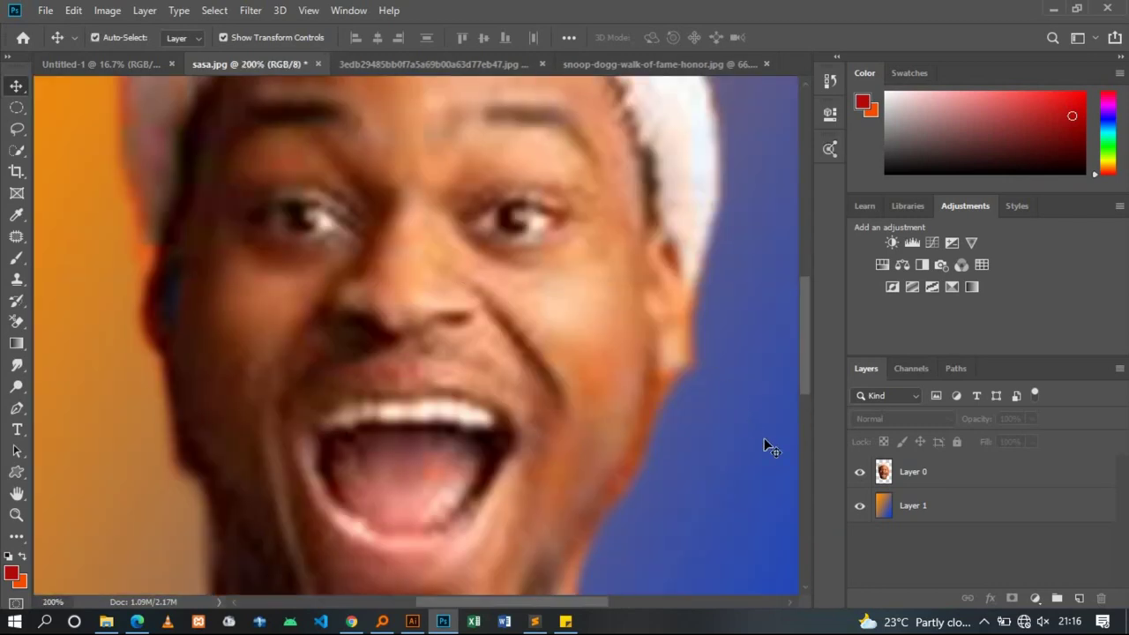
key("ctrl+minus")
key("ctrl+minus")
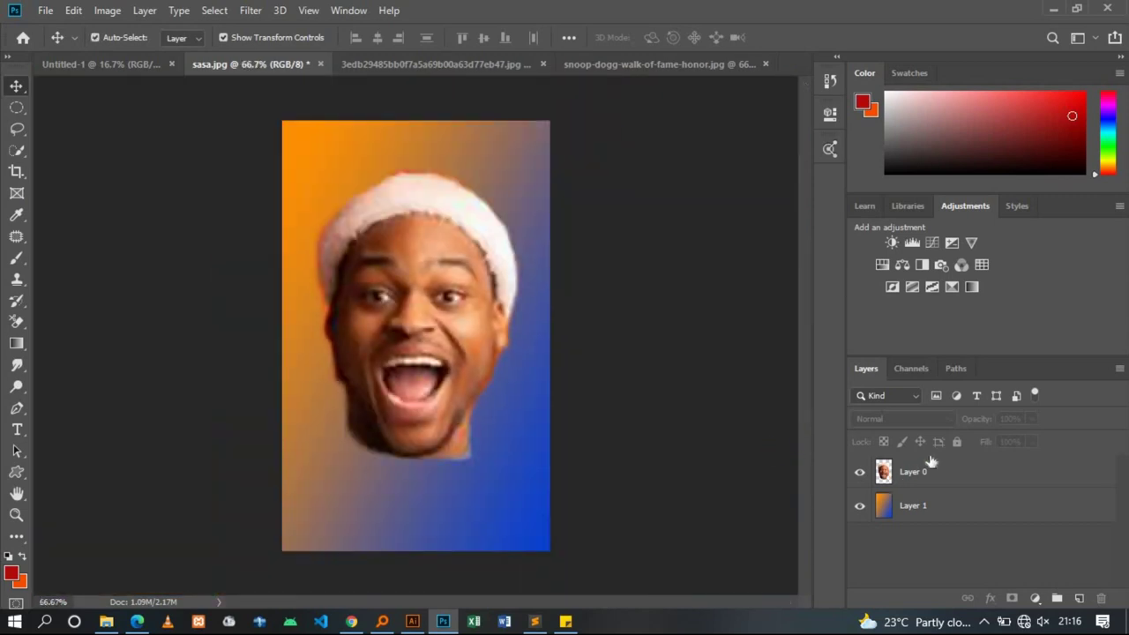
left_click(943, 479)
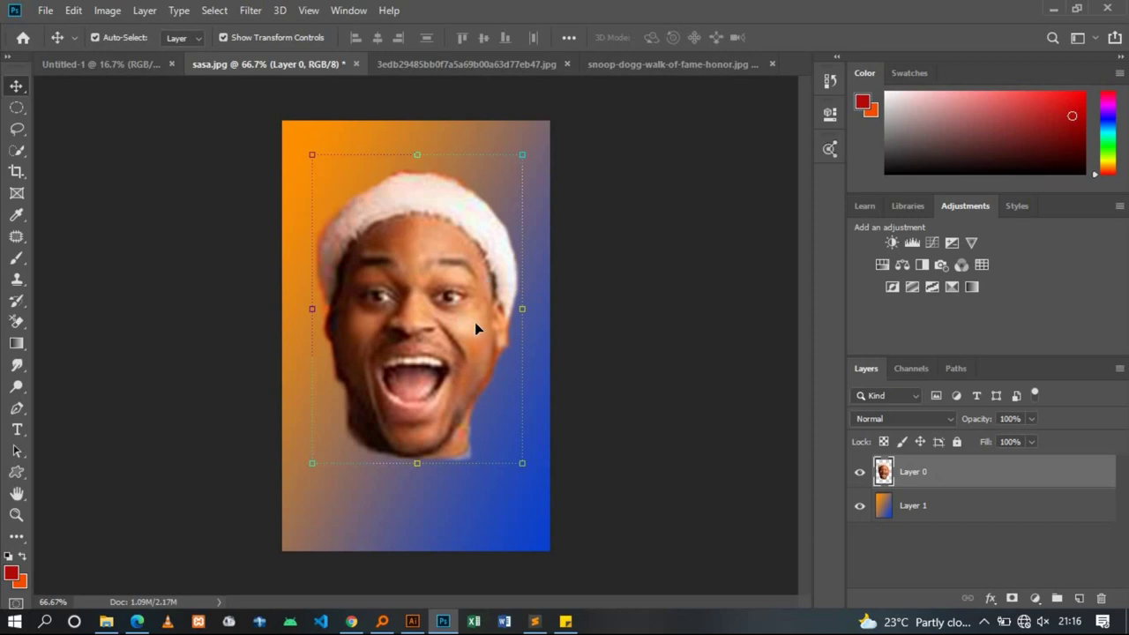
Desaturate the face layer with Ctrl+Shift+U, then undo to restore its colour
key("ctrl")
key("ctrl+shift+u")
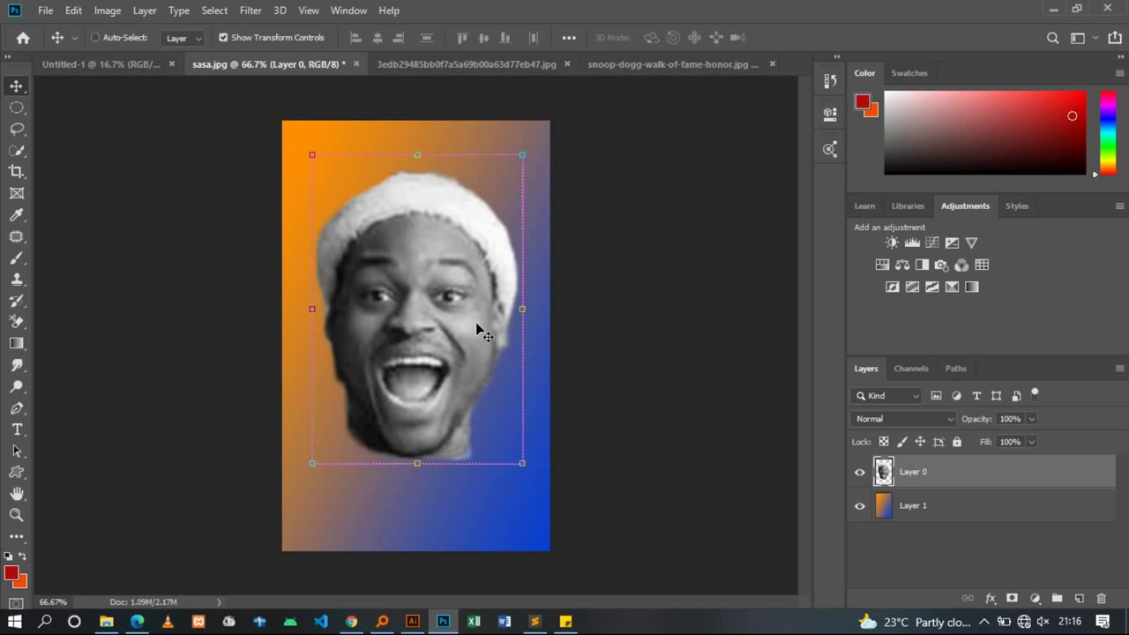
key("ctrl")
key("ctrl+z")
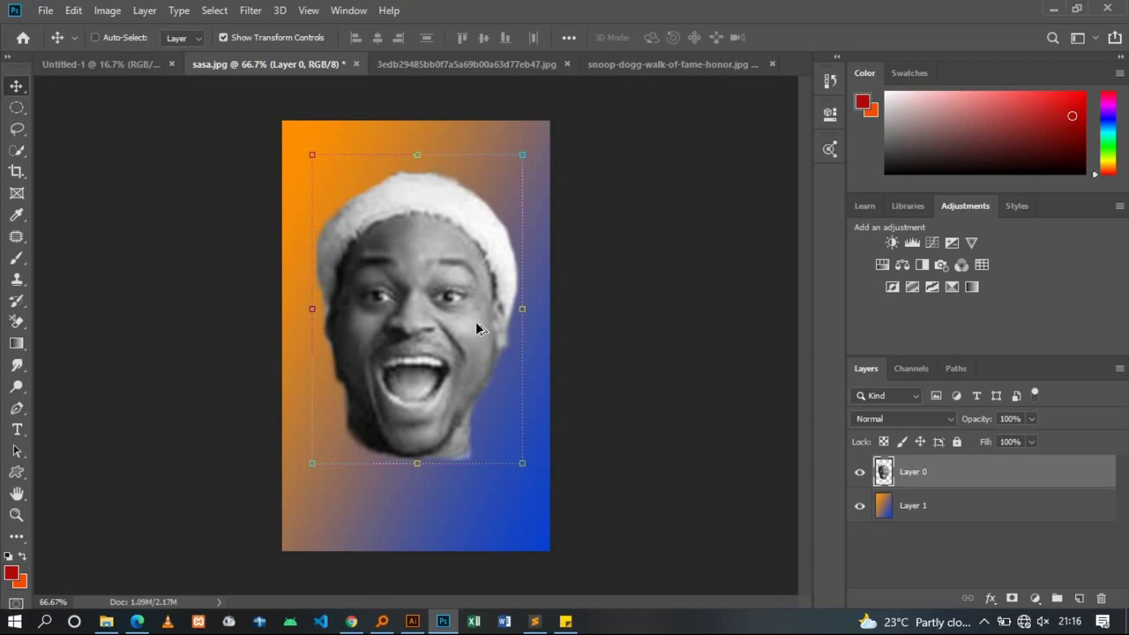
Reselect the face layer, zoom in on the nose, then zoom back out
left_click(559, 358, "ctrl")
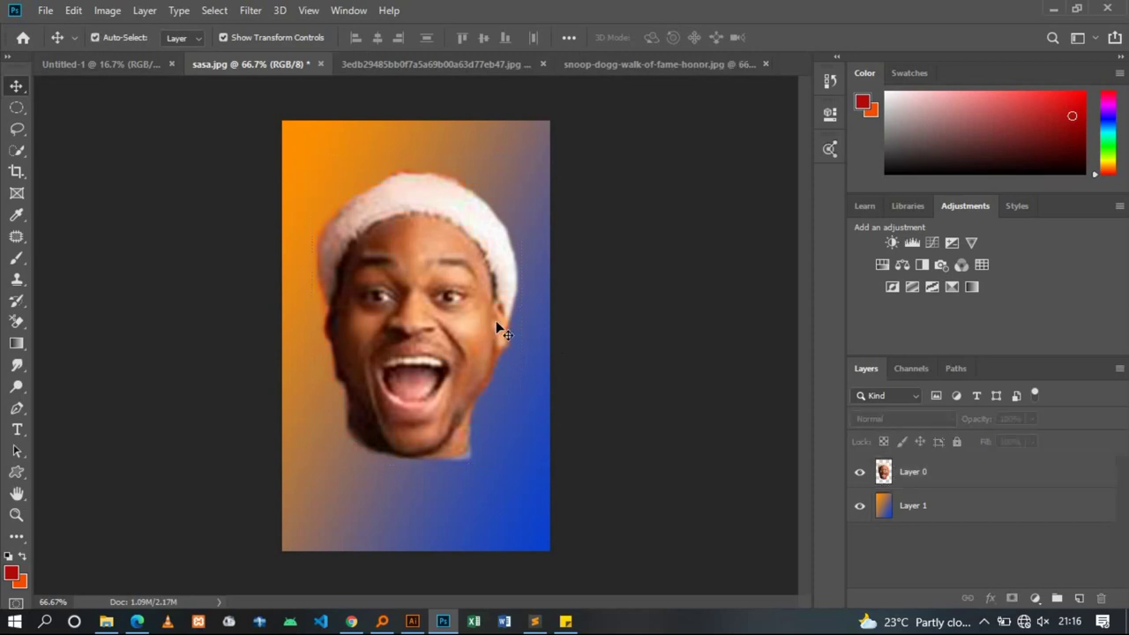
left_click(977, 482)
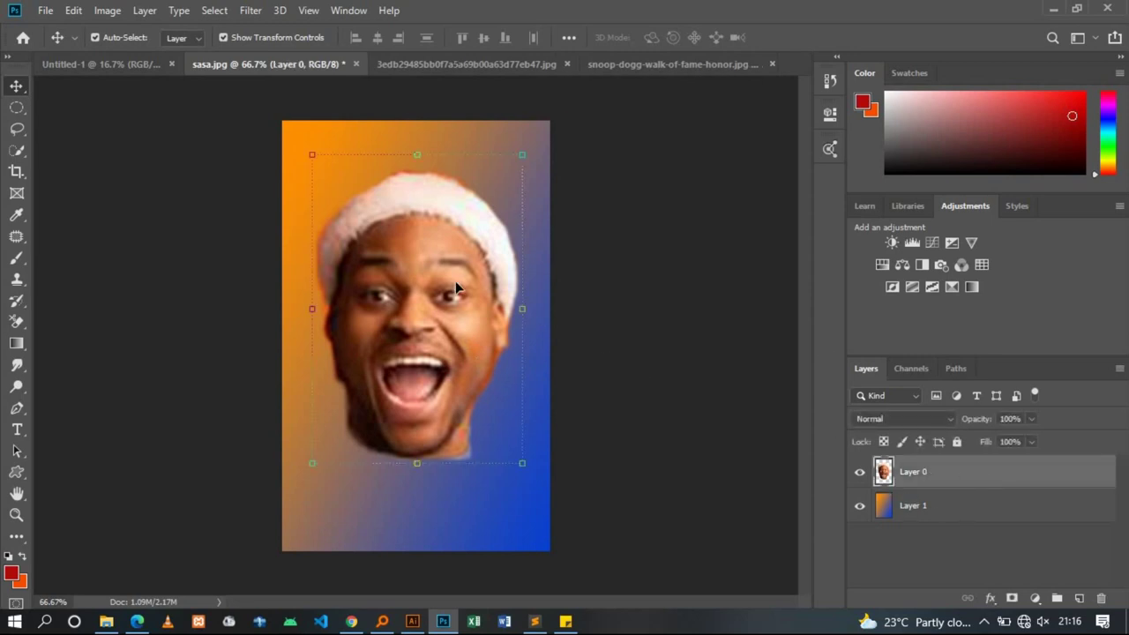
key("ctrl+plus")
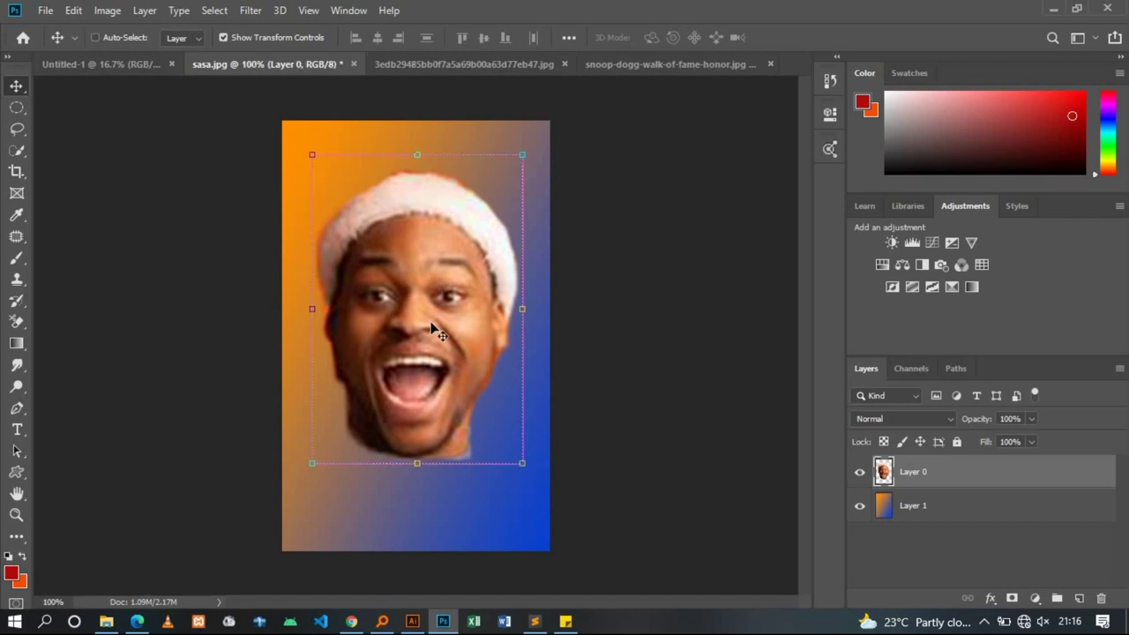
key("ctrl+plus")
key("ctrl+minus")
key("ctrl+minus")
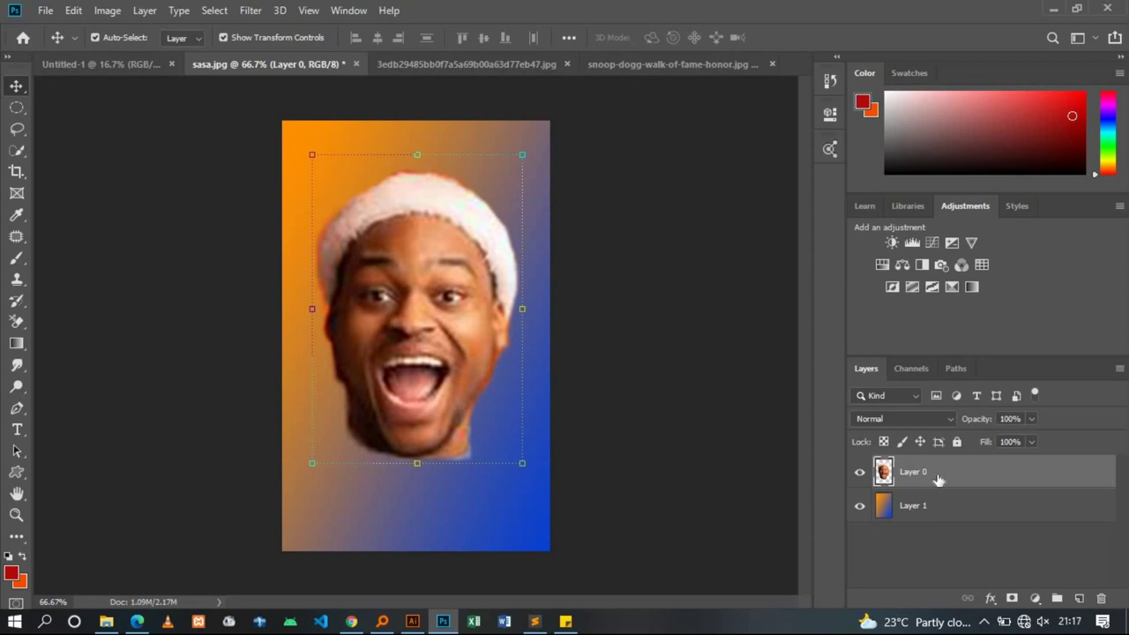
Duplicate the face layer as Layer 0 copy and move the copy lower on the canvas
left_click_drag(933, 477, 1079, 599)
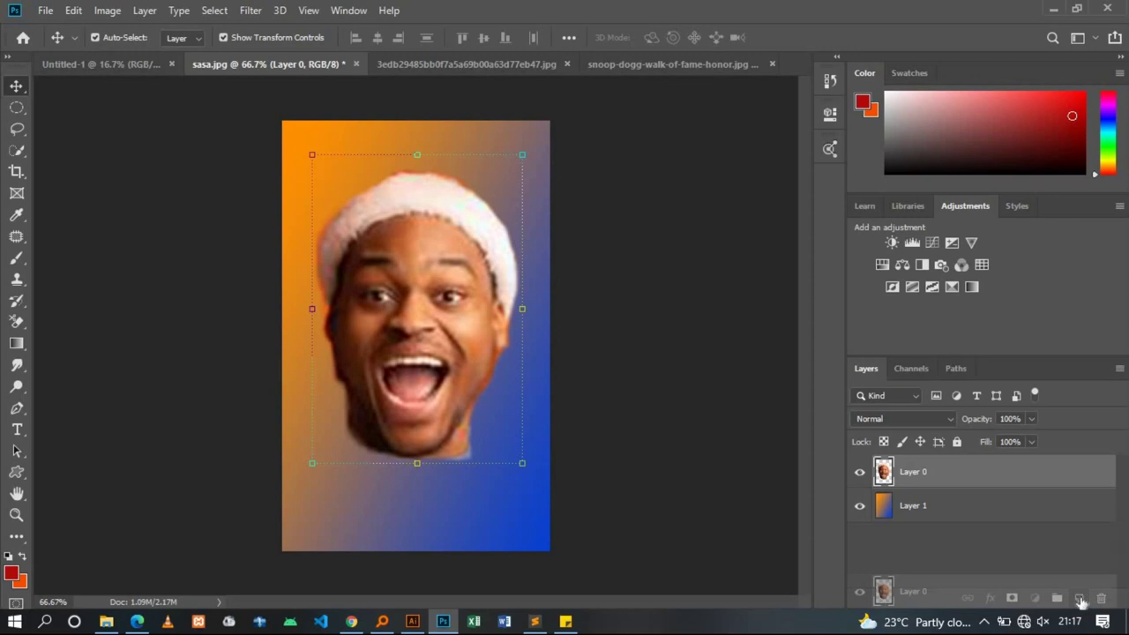
left_click_drag(1079, 599, 1081, 601)
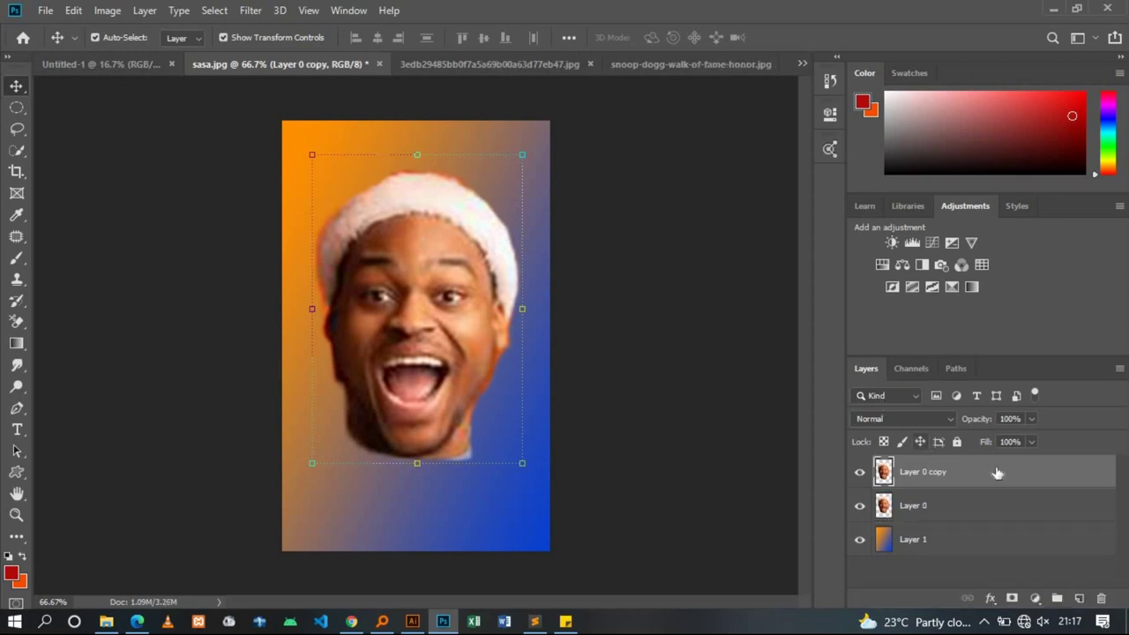
left_click(916, 512)
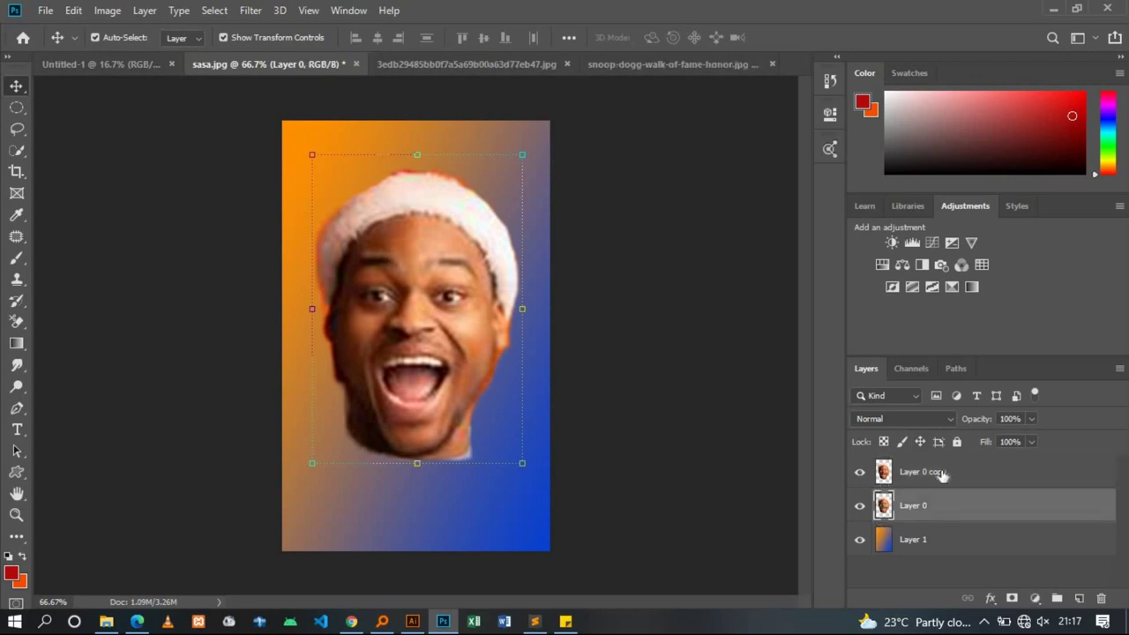
left_click(943, 472)
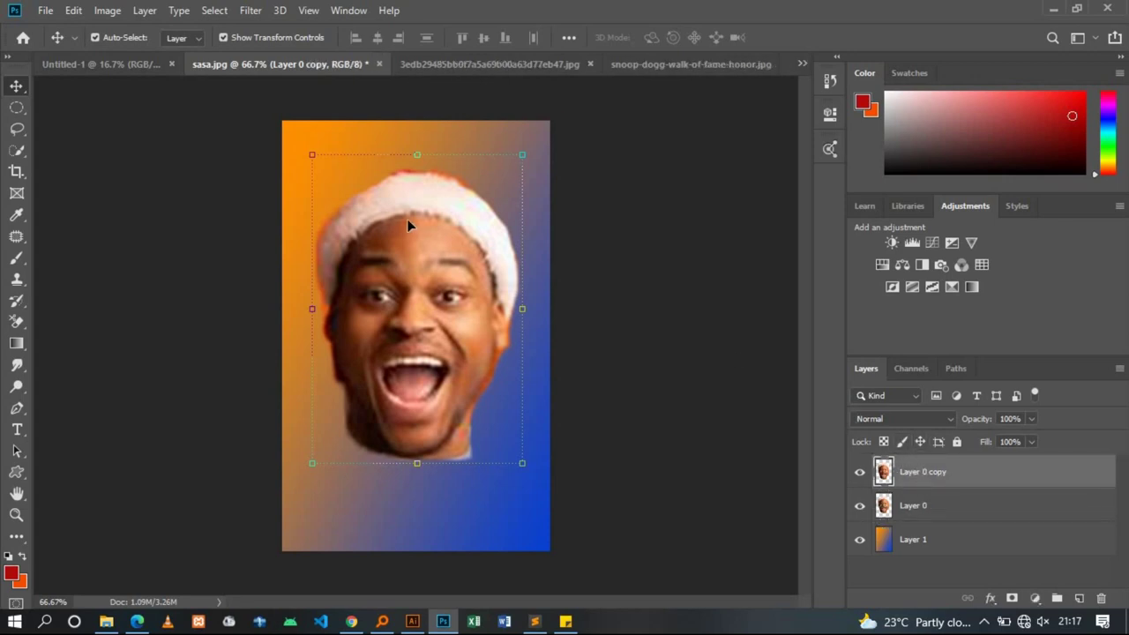
left_click_drag(410, 236, 412, 335)
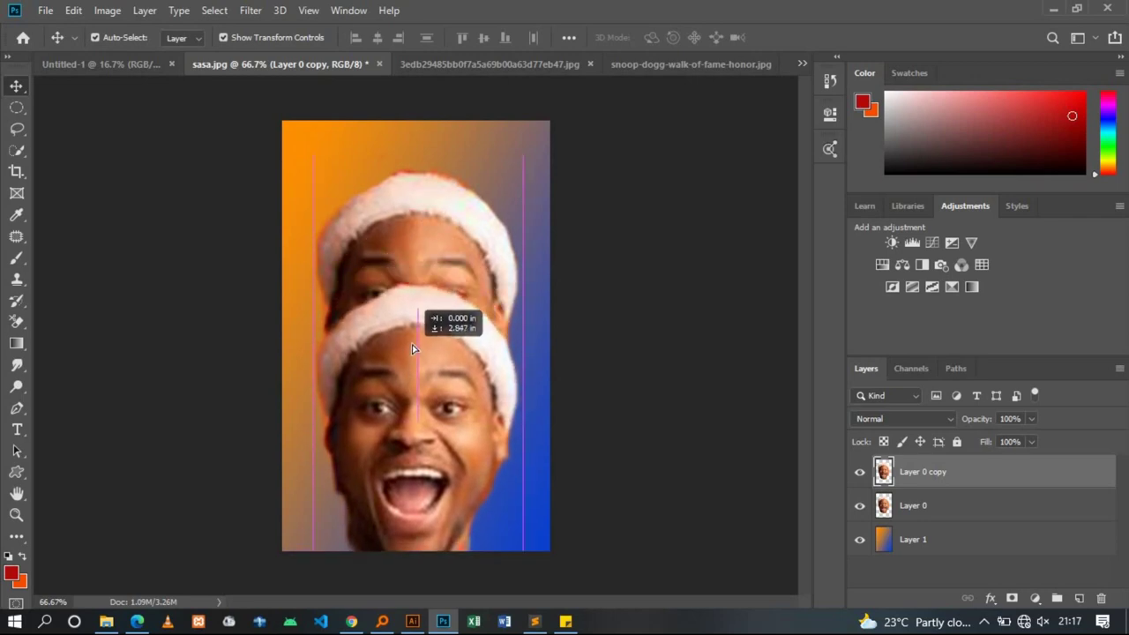
left_click_drag(412, 335, 413, 321)
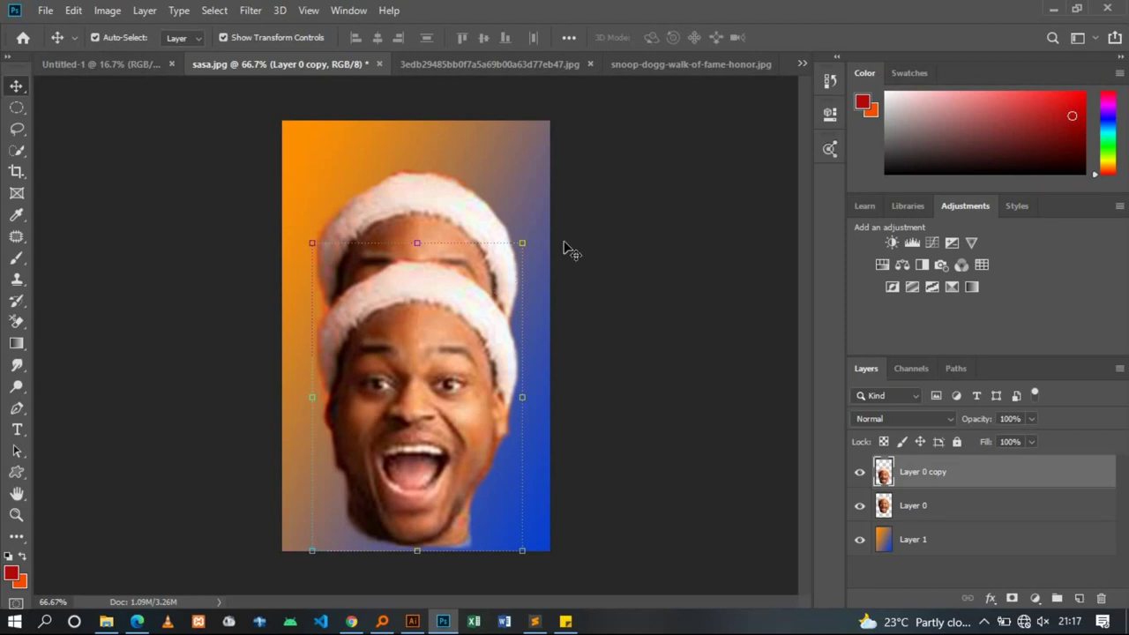
Try enlarging the original face and fading it to 57% opacity, then undo both changes
left_click(432, 221)
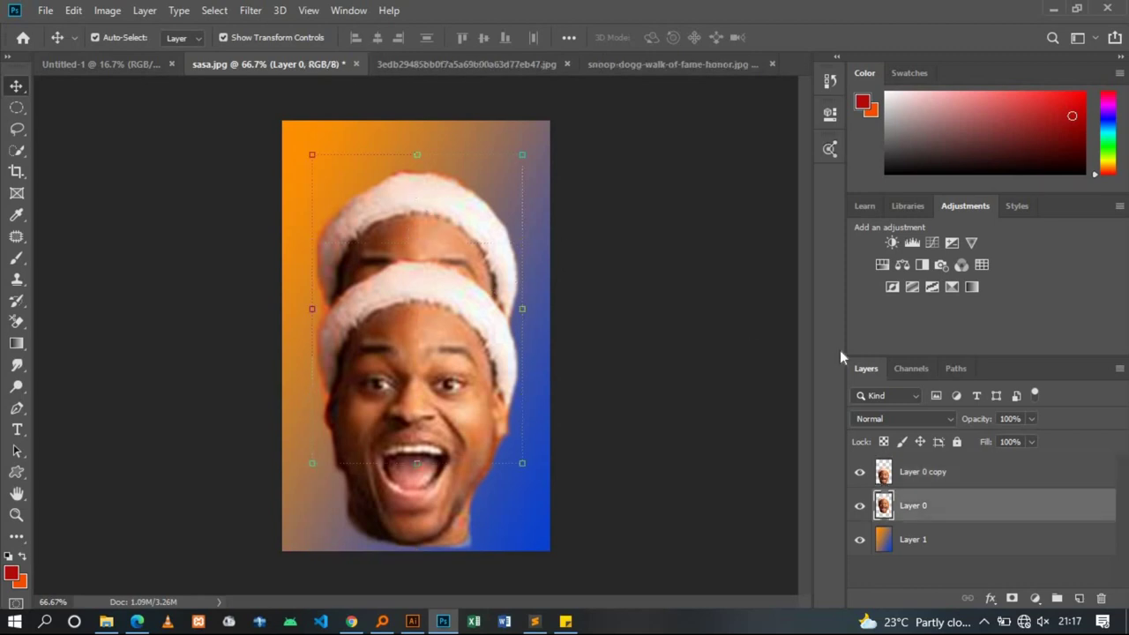
left_click_drag(522, 154, 627, 55)
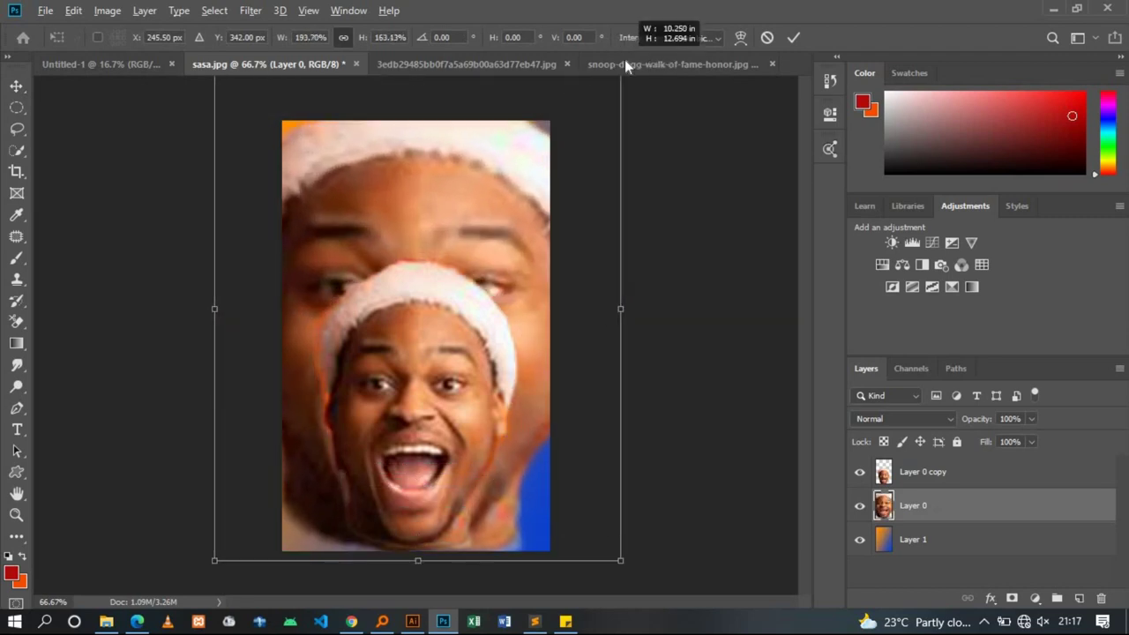
left_click(794, 37)
left_click(1031, 420)
left_click_drag(1003, 441, 978, 438)
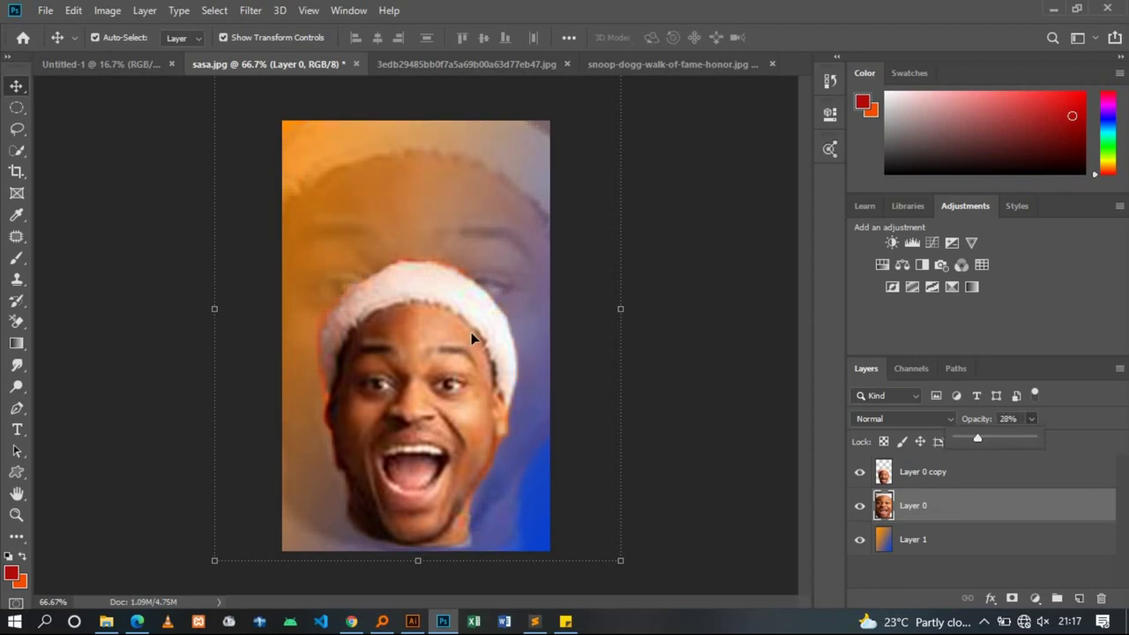
mouse_move(438, 335)
left_mouse_down()
mouse_move(429, 260)
mouse_move(432, 312)
left_mouse_up()
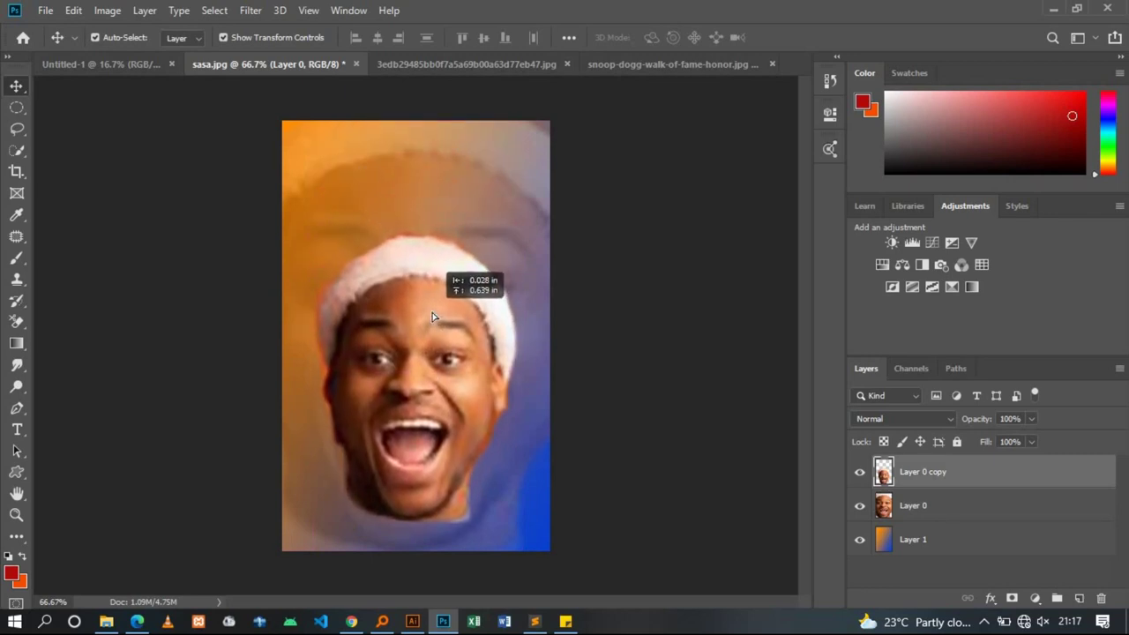
left_click(624, 337)
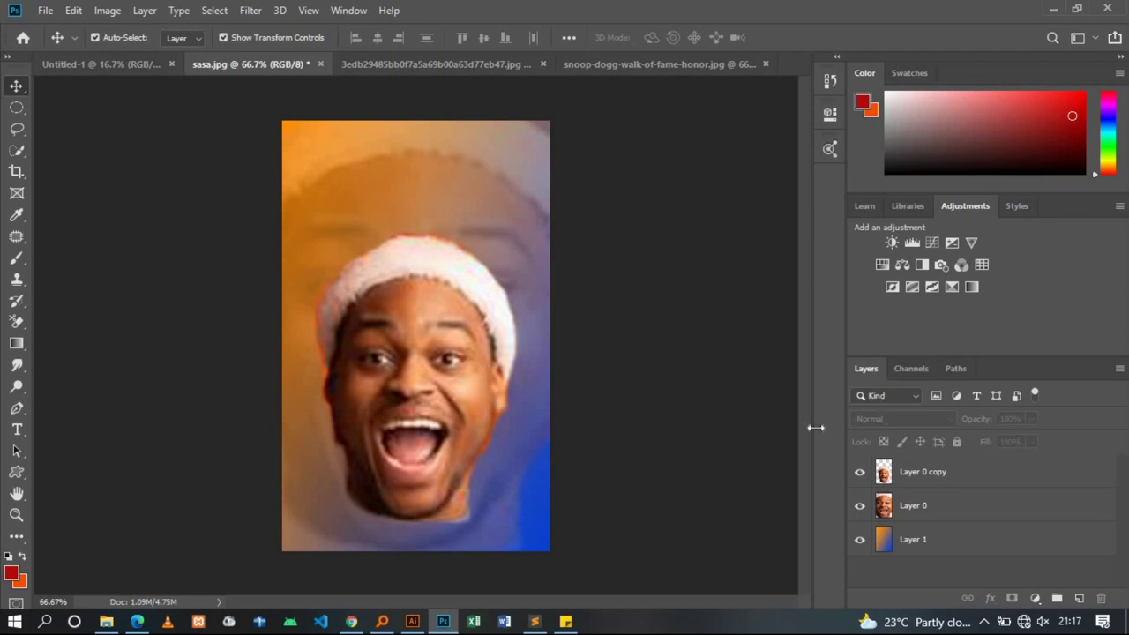
key("ctrl+z")
key("ctrl+z")
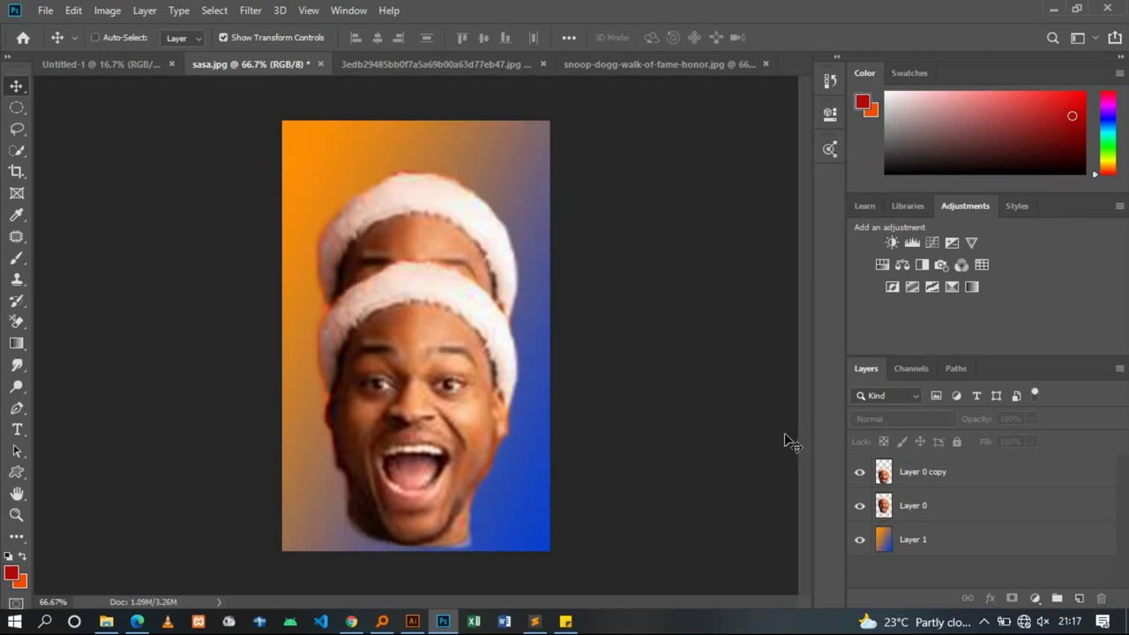
key("ctrl+z")
Try duplicating the face layer several ways, undoing each attempt
left_click(922, 478)
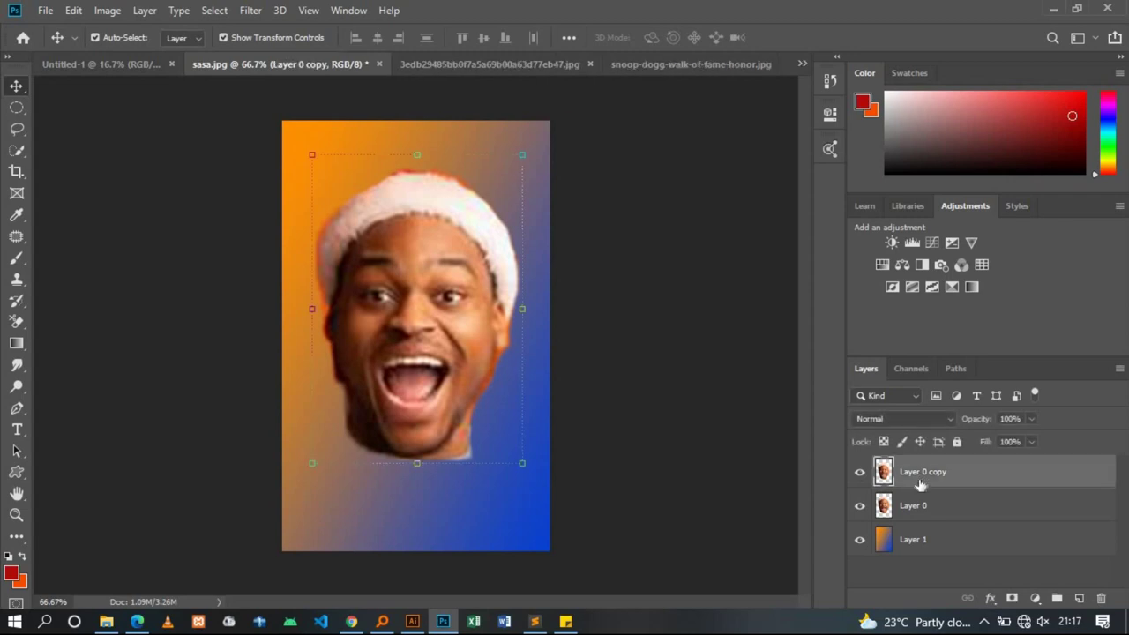
key("ctrl+z")
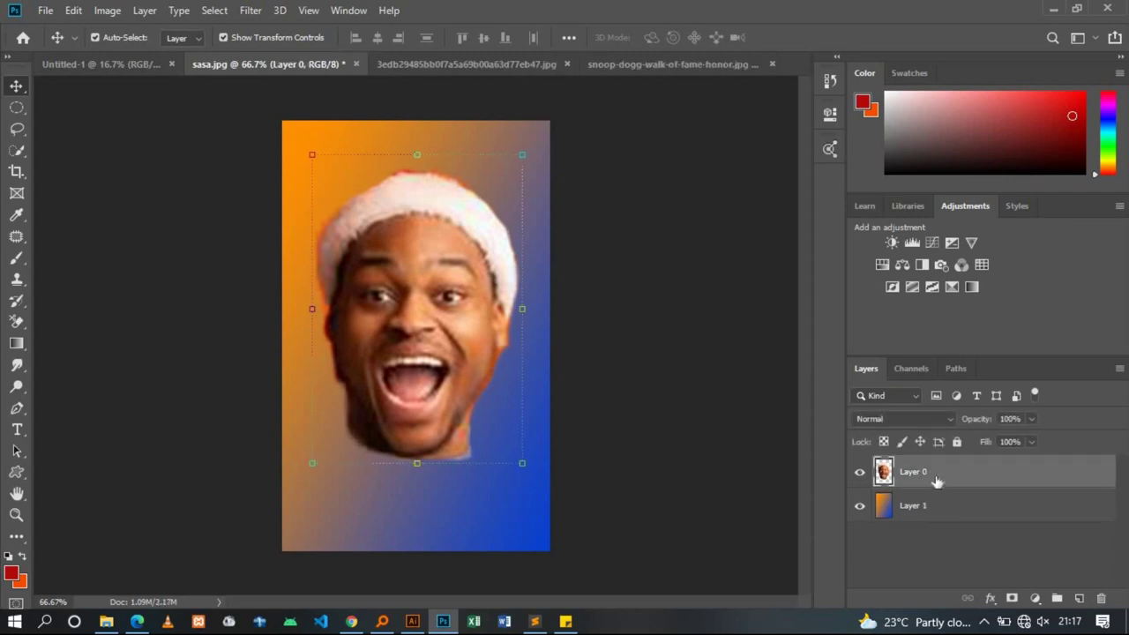
key("ctrl+j")
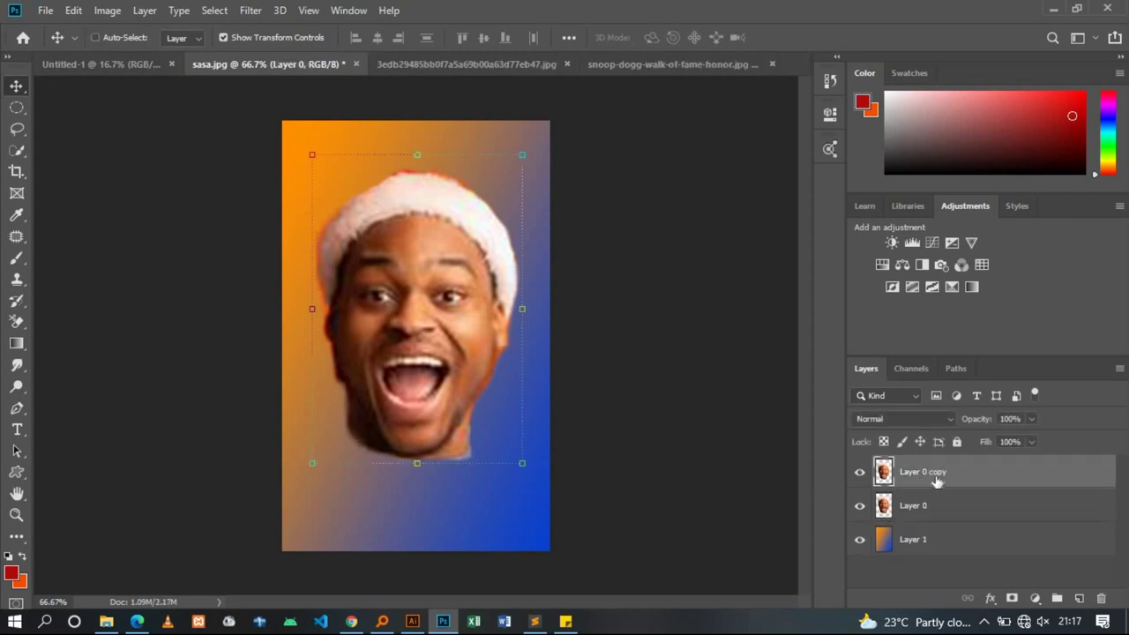
key("ctrl+z")
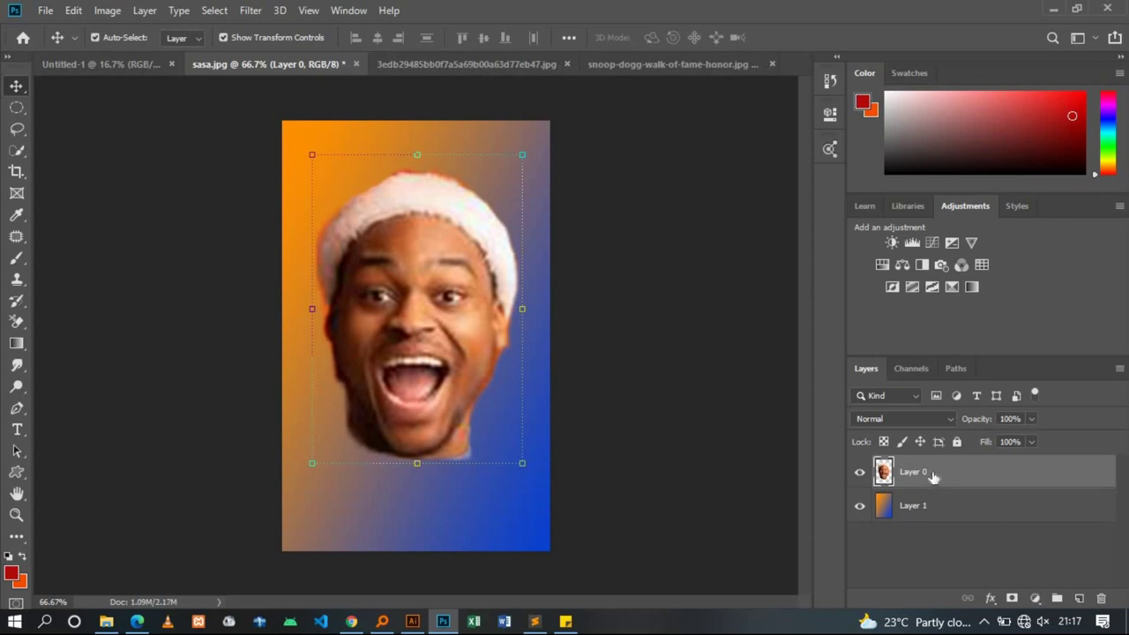
left_click_drag(933, 476, 1080, 598)
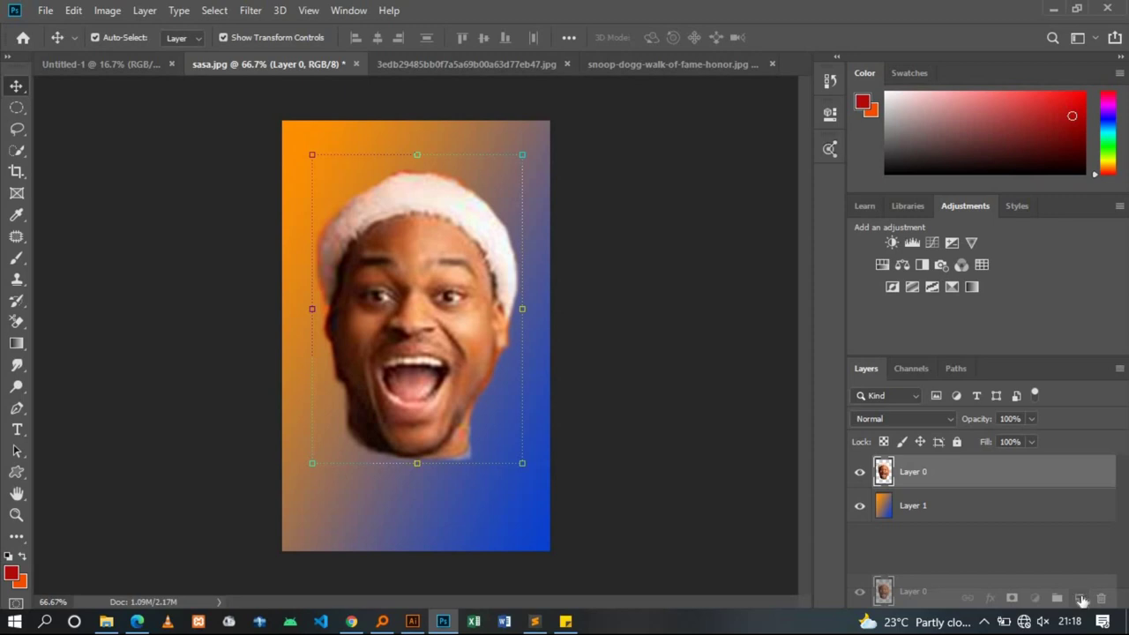
left_click_drag(1080, 598, 1081, 600)
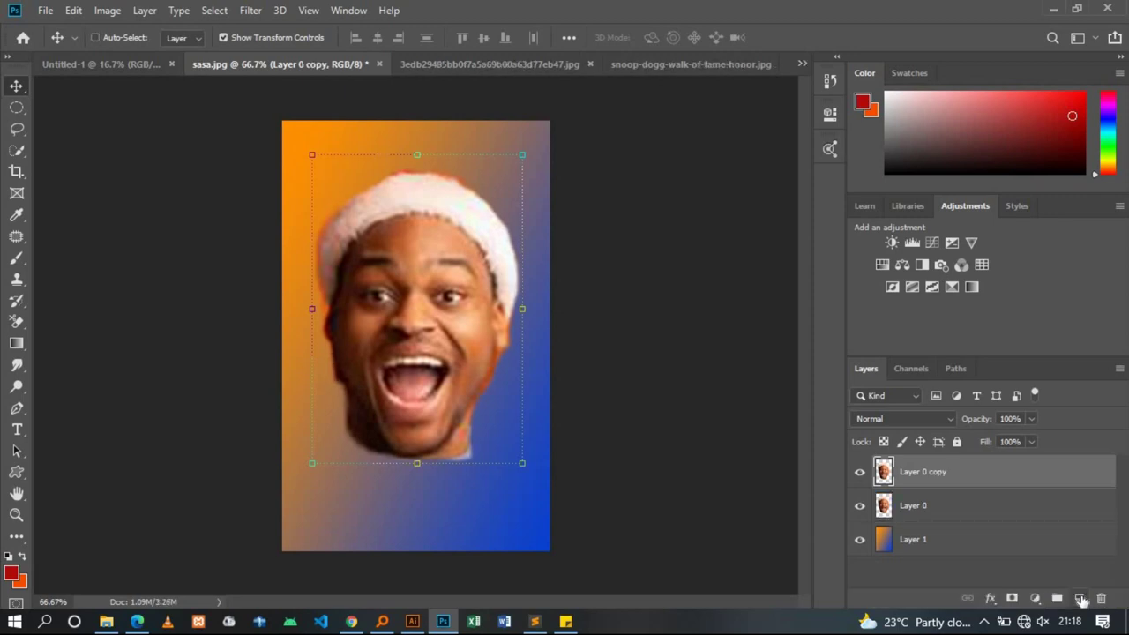
key("ctrl+z")
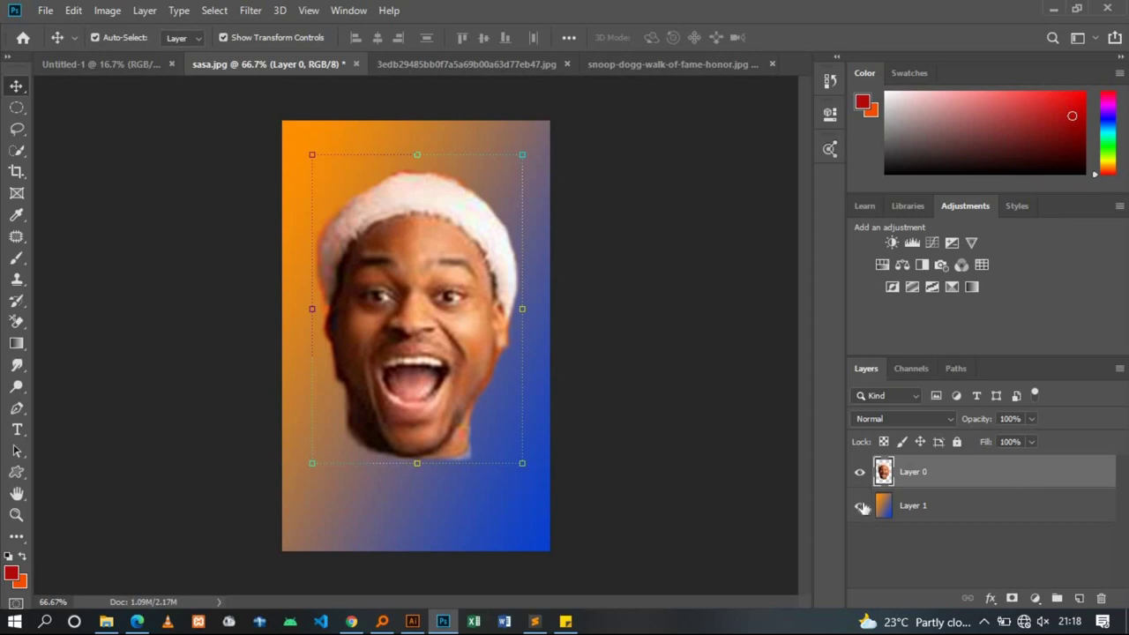
Duplicate Layer 0 with Ctrl+J and desaturate the copy to grayscale
key("ctrl+j")
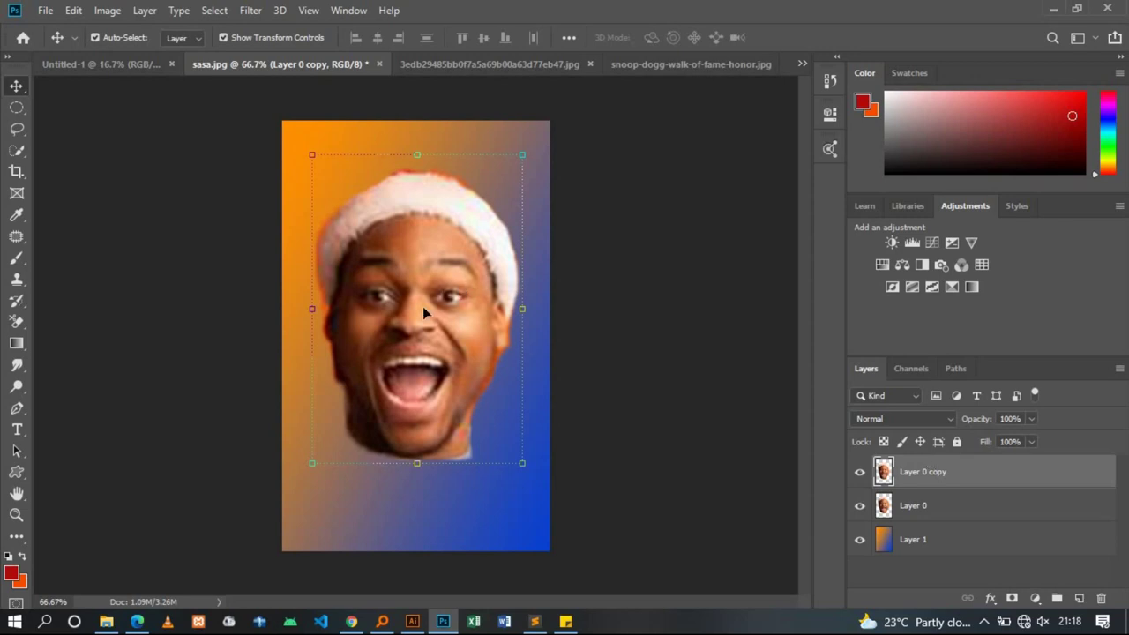
left_click_drag(422, 306, 467, 306)
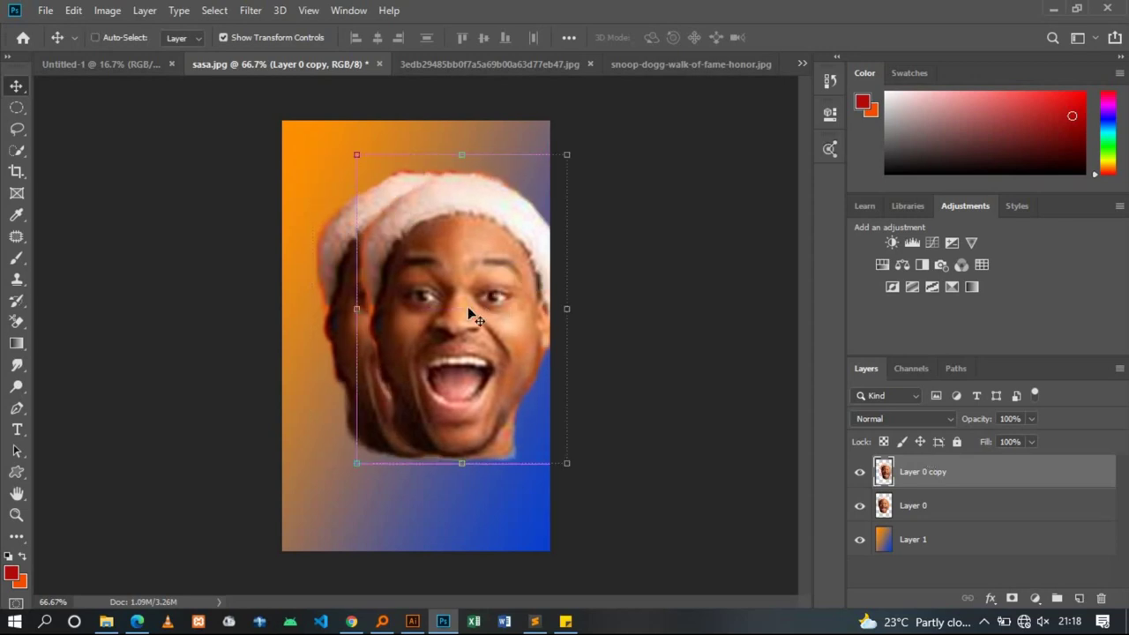
key("ctrl+z")
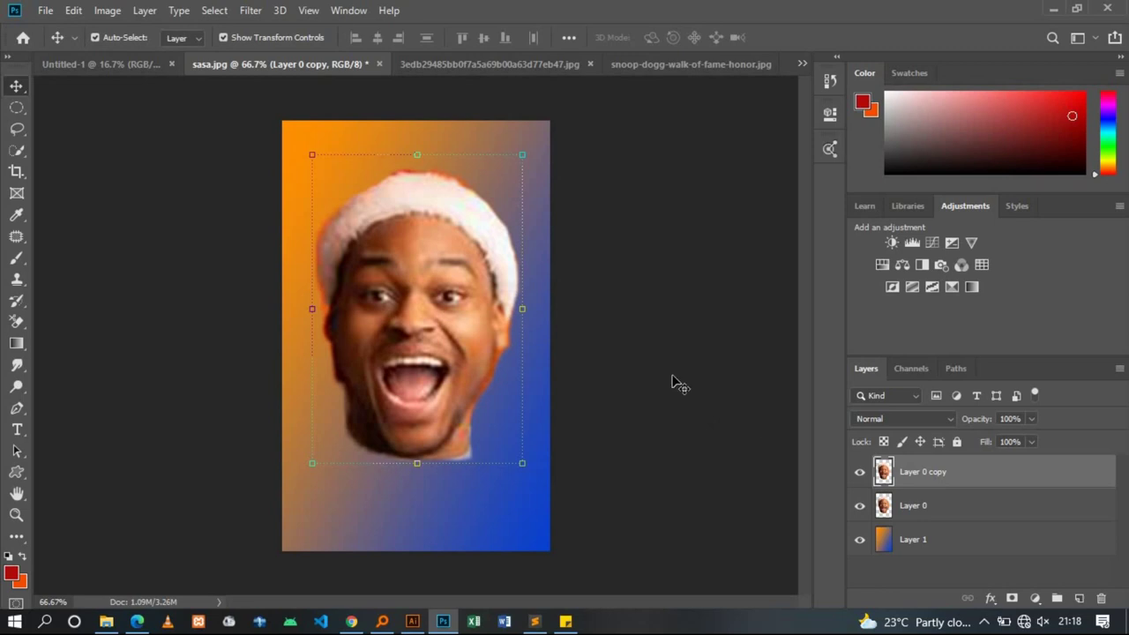
key("ctrl")
key("ctrl+shift+u")
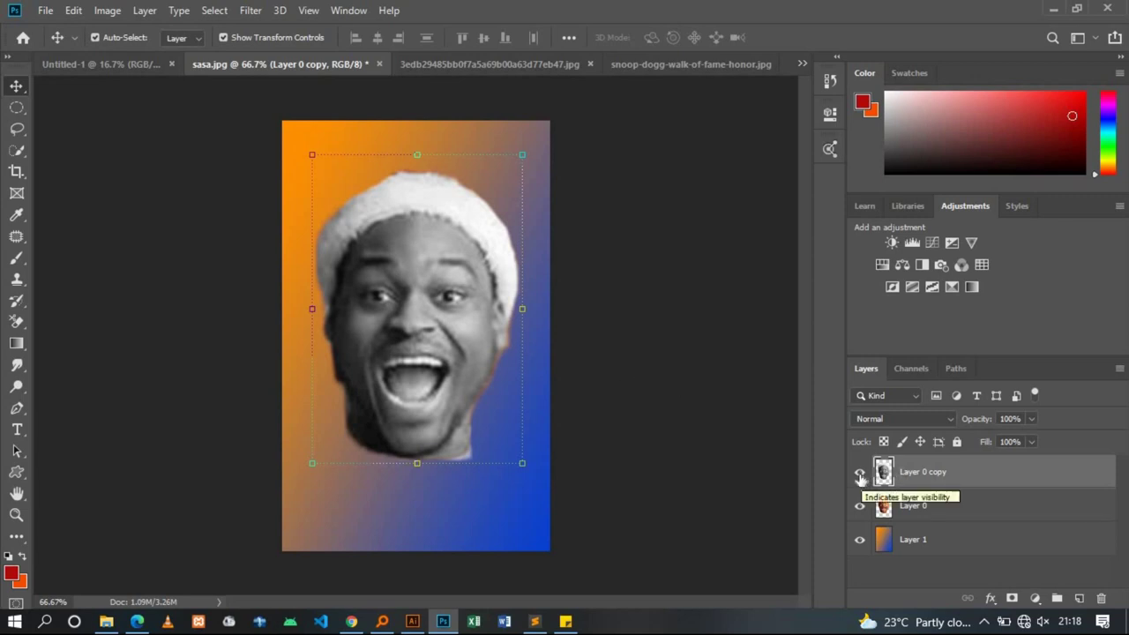
left_click(860, 473)
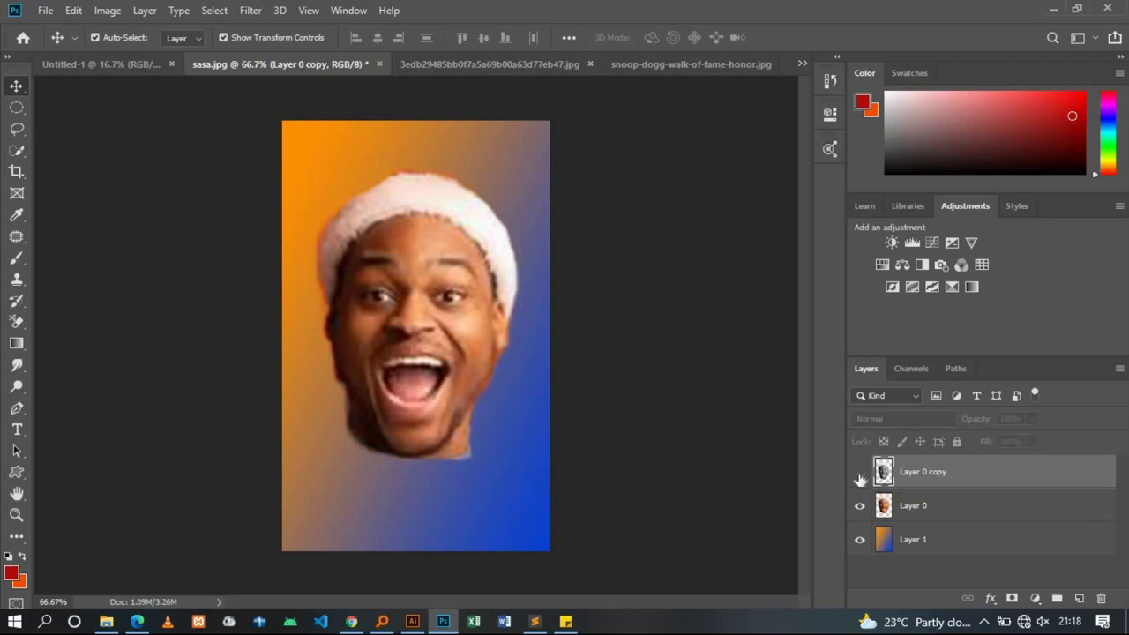
left_click(860, 473)
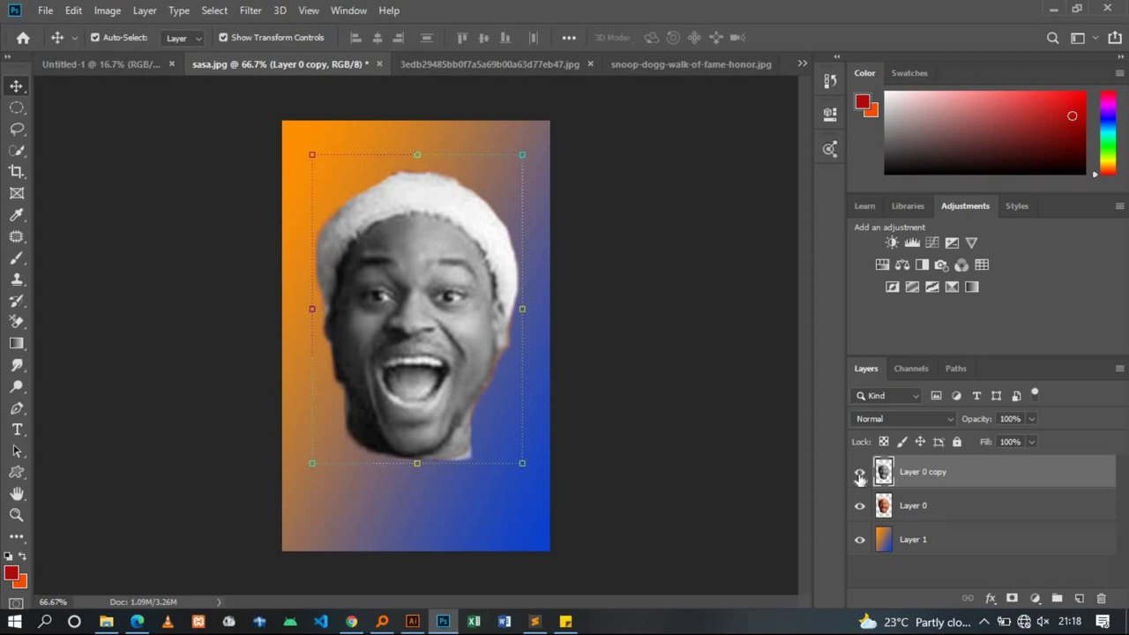
left_click(860, 475)
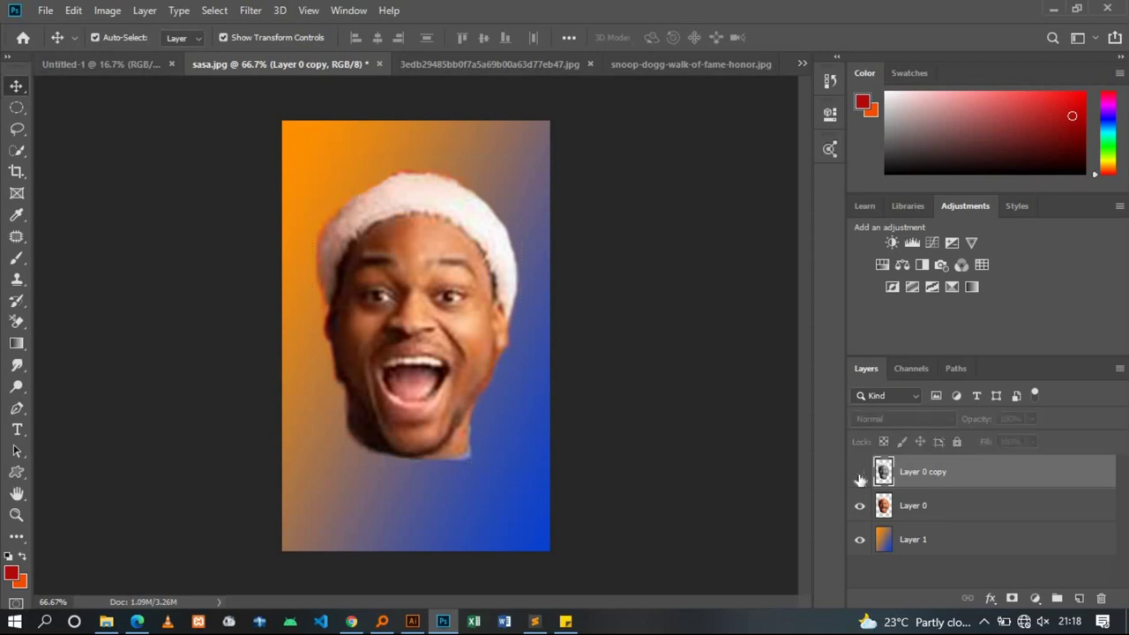
left_click(860, 473)
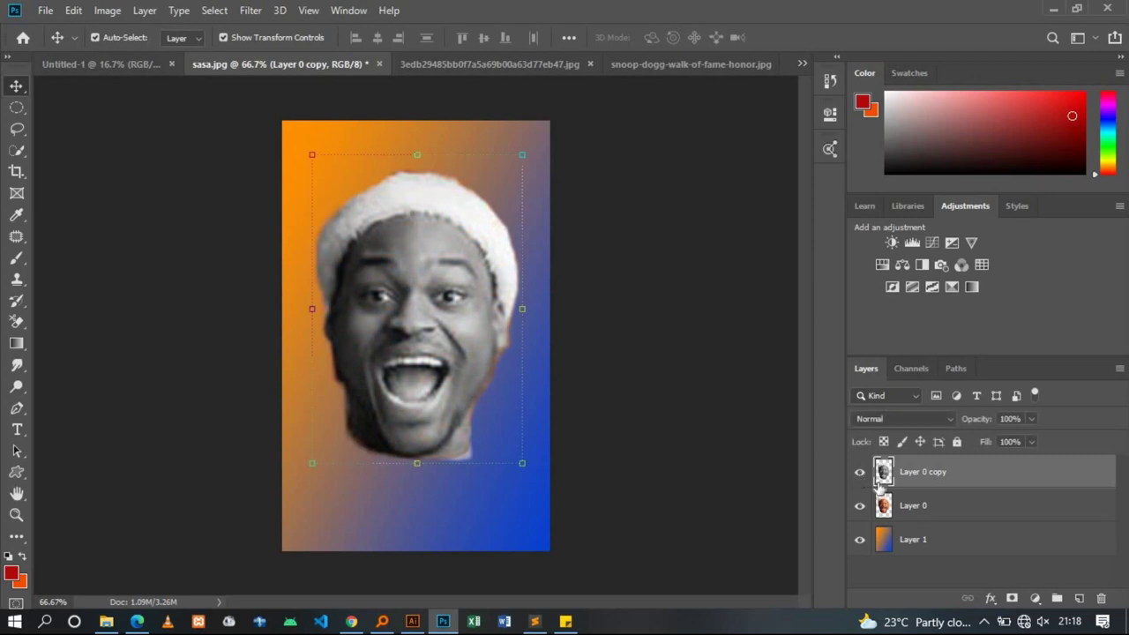
left_click_drag(913, 516, 913, 470)
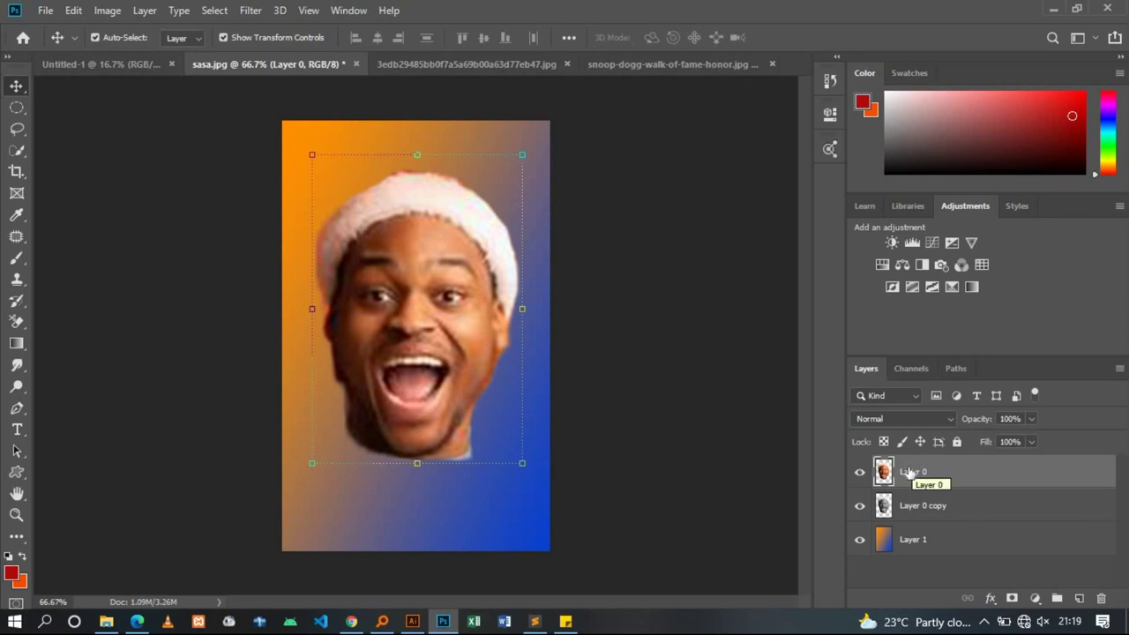
left_click_drag(917, 477, 918, 524)
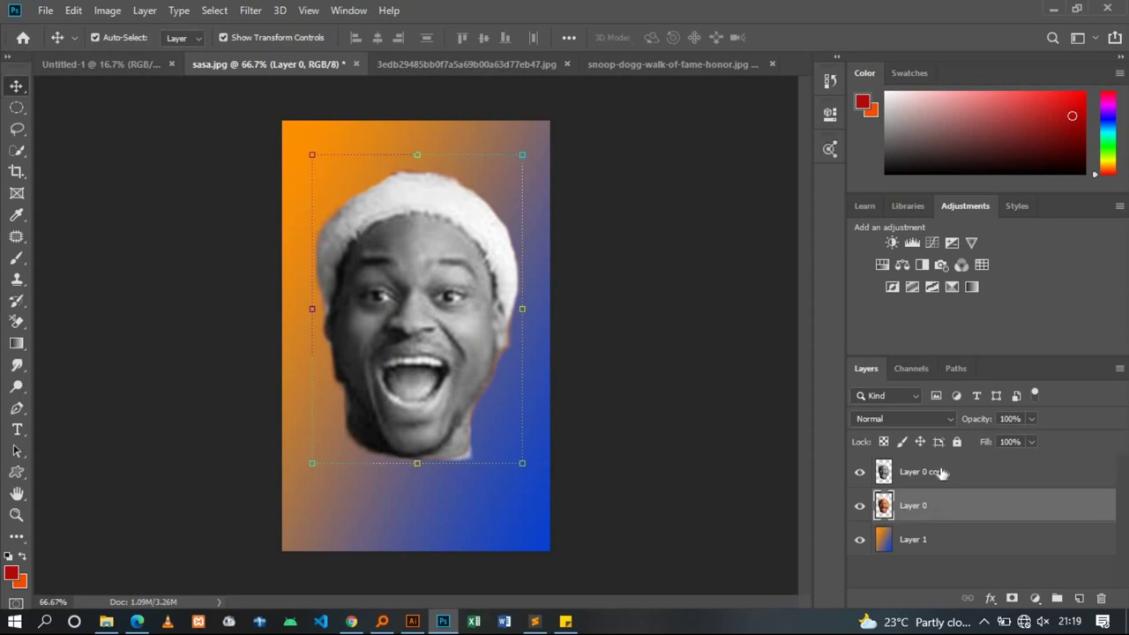
left_click(940, 473)
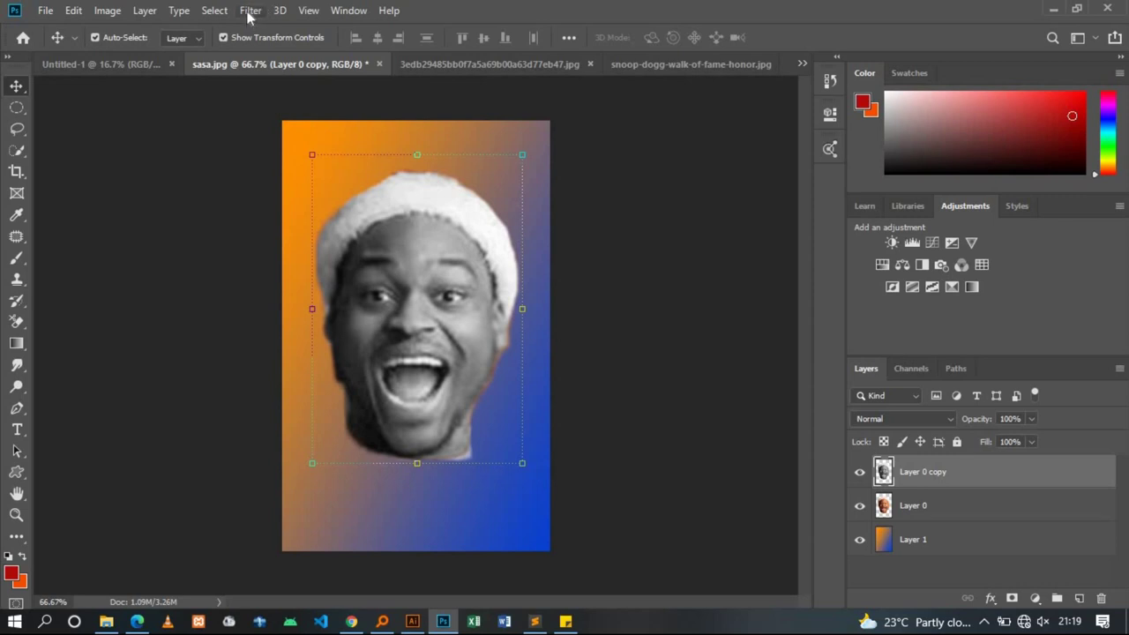
Switch to the Smudge Tool and test a left-cheek smudge, then undo it
left_click(17, 365)
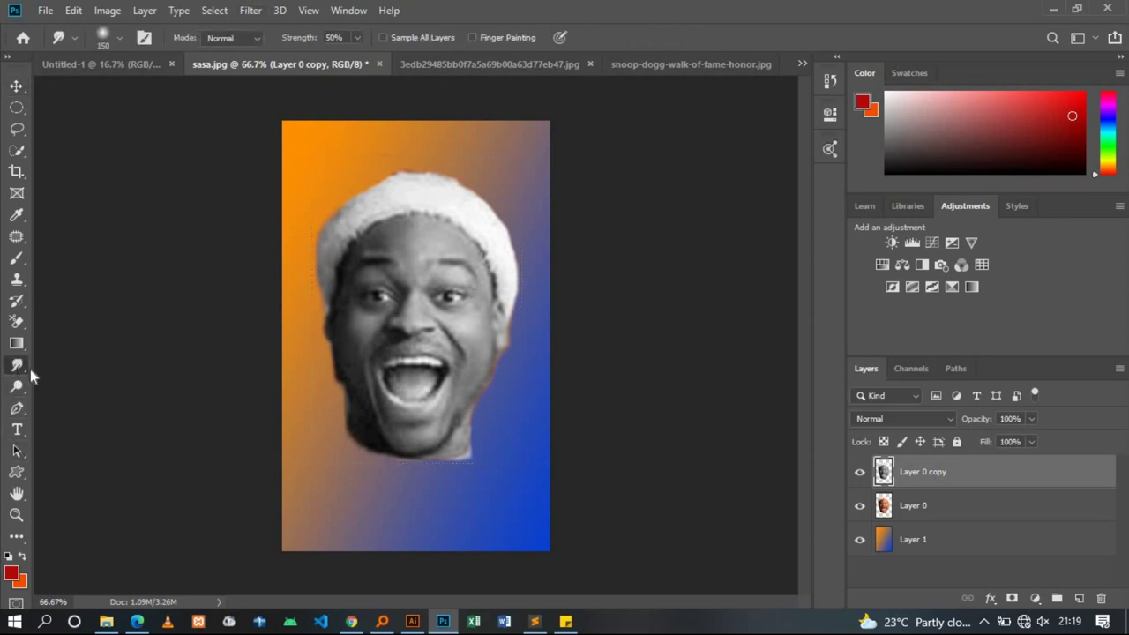
right_click(19, 372)
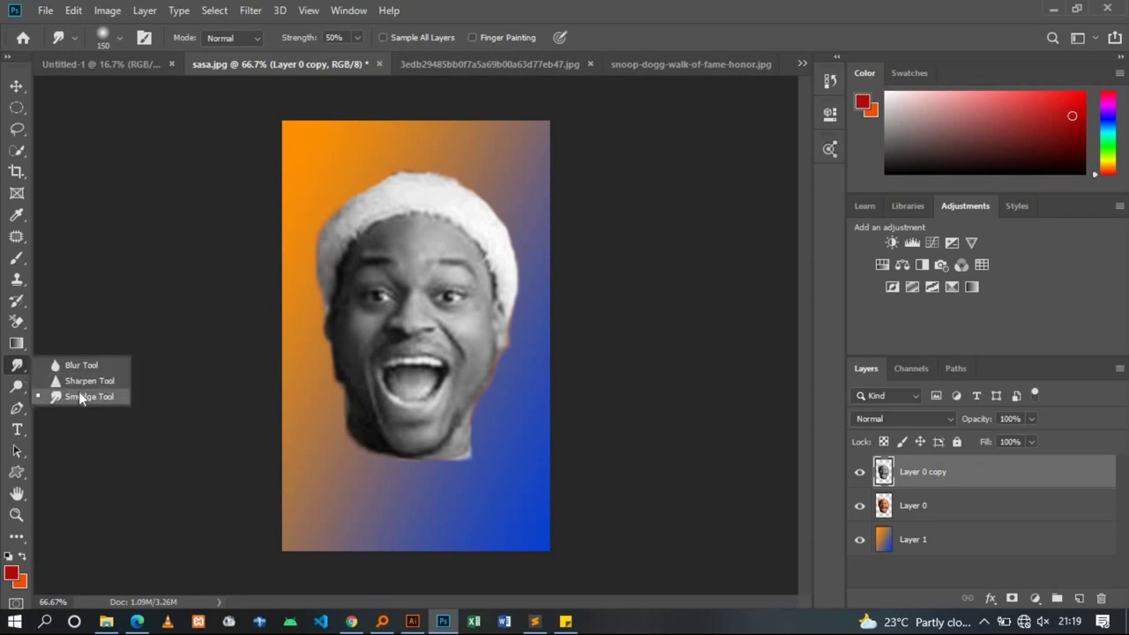
left_click(79, 396)
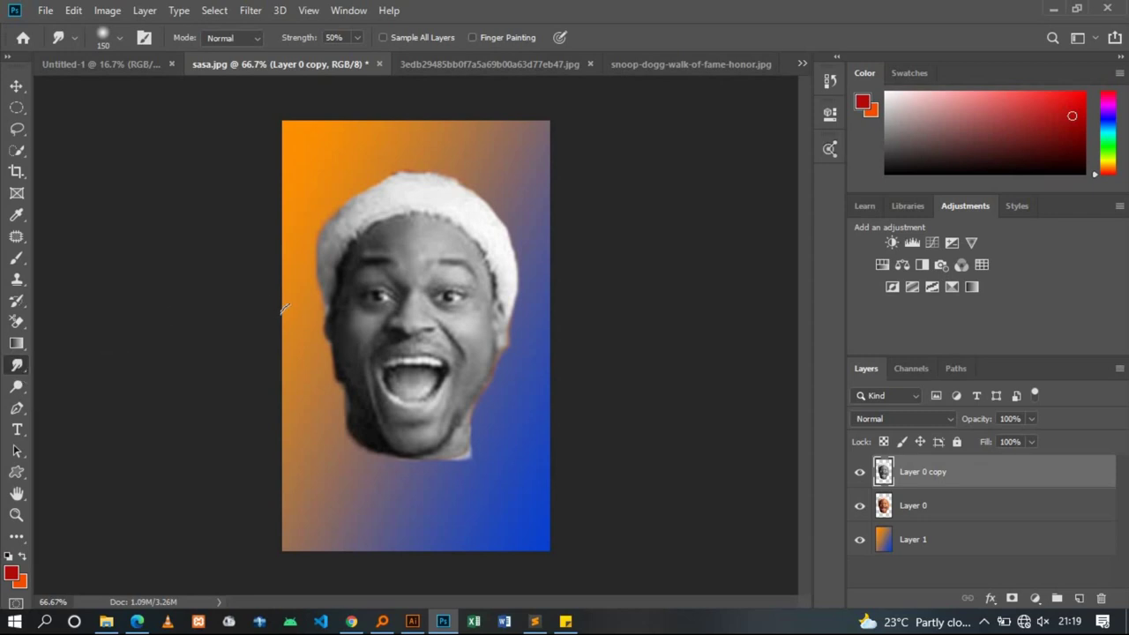
mouse_move(308, 309)
left_mouse_down()
mouse_move(379, 303)
mouse_move(391, 323)
left_mouse_up()
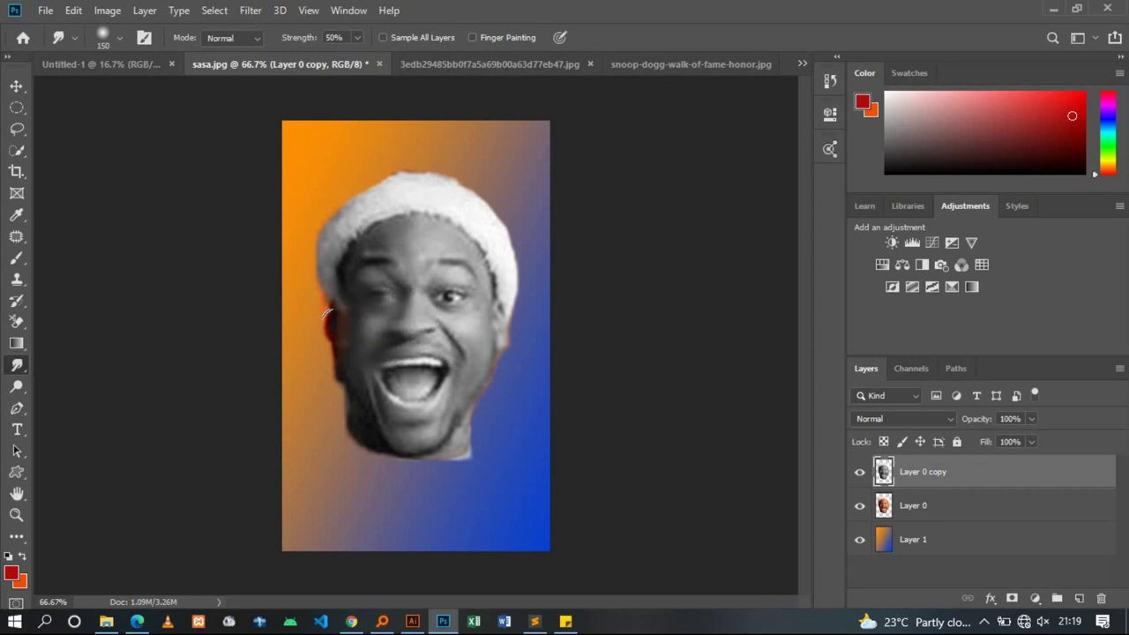
key("ctrl+z")
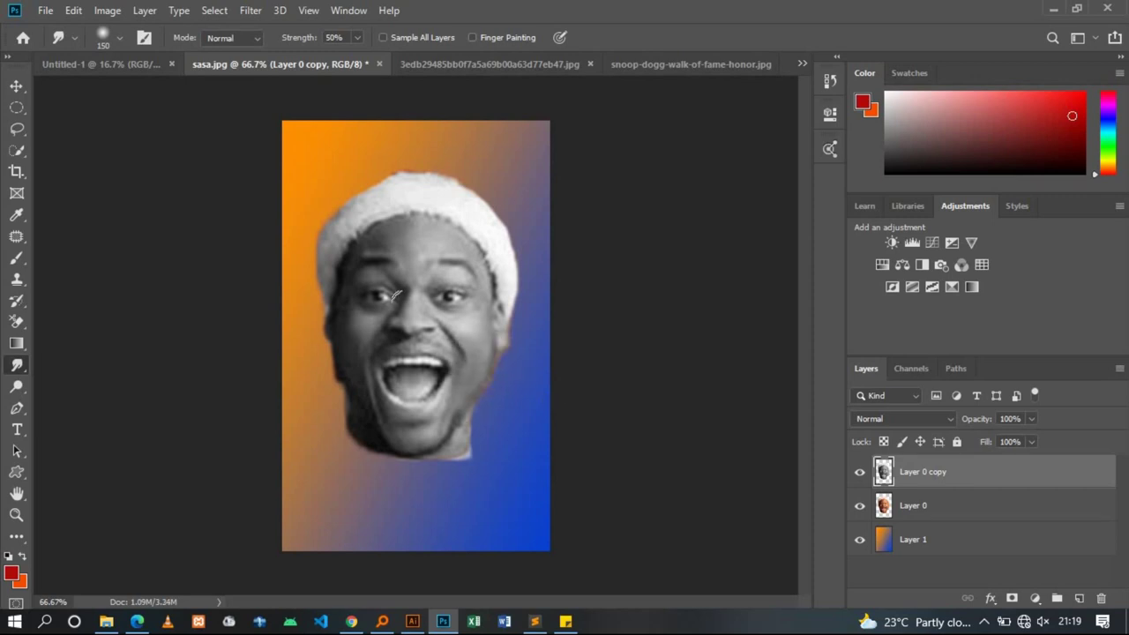
Test several right-cheek smudges, undo each, and show the 150 px, 0% hardness brush settings
left_click_drag(444, 326, 469, 369)
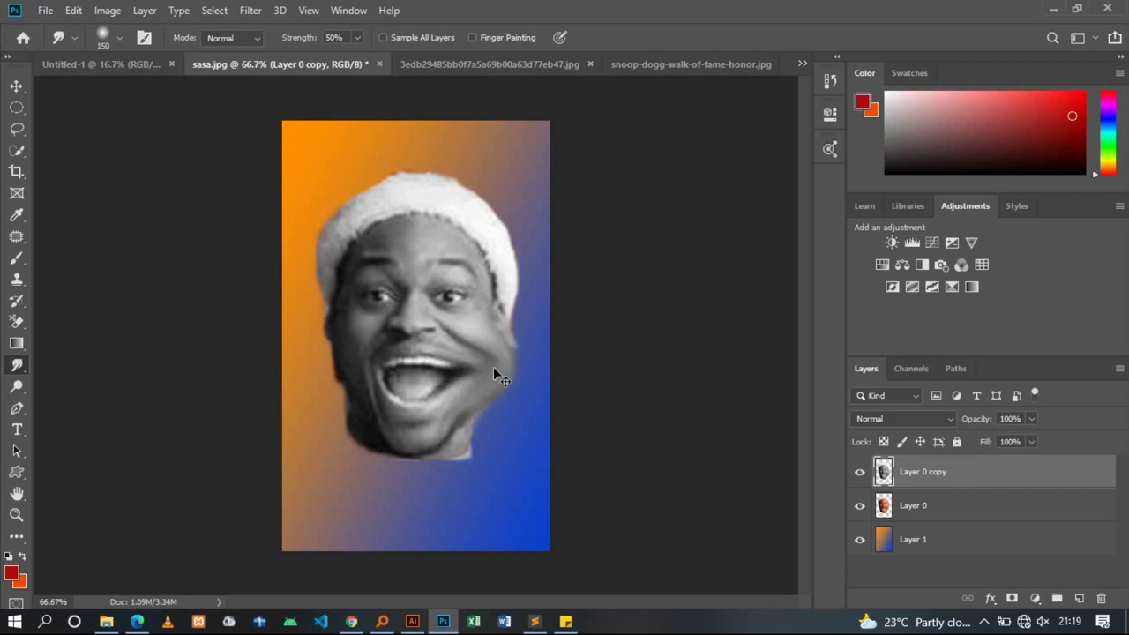
key("ctrl+z")
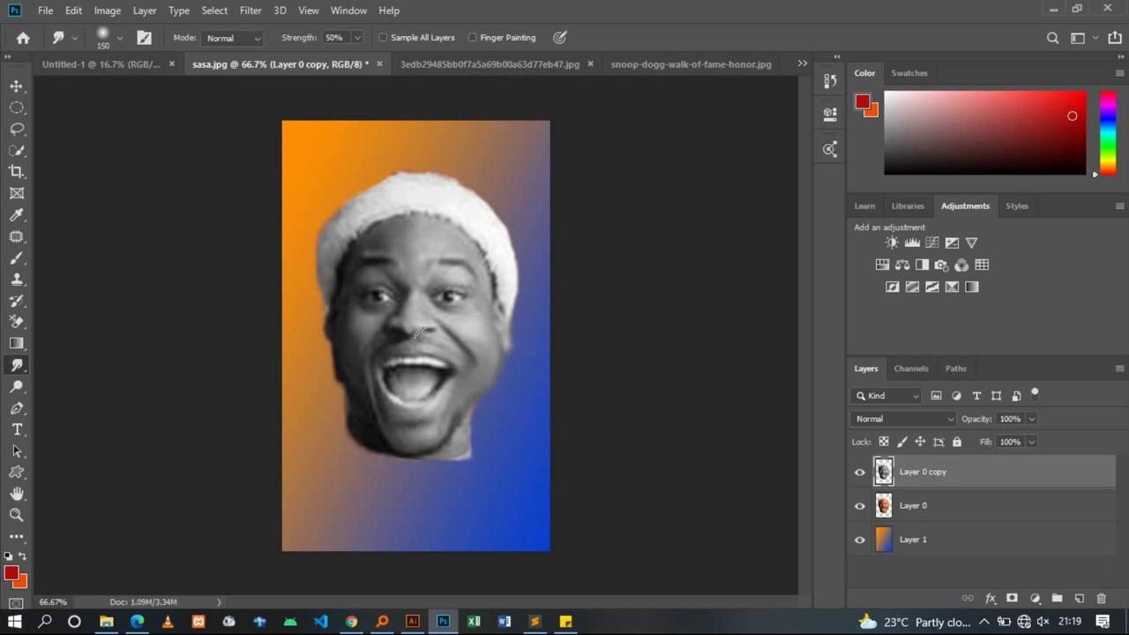
left_click_drag(446, 336, 519, 377)
key("ctrl+z")
left_click_drag(456, 332, 558, 364)
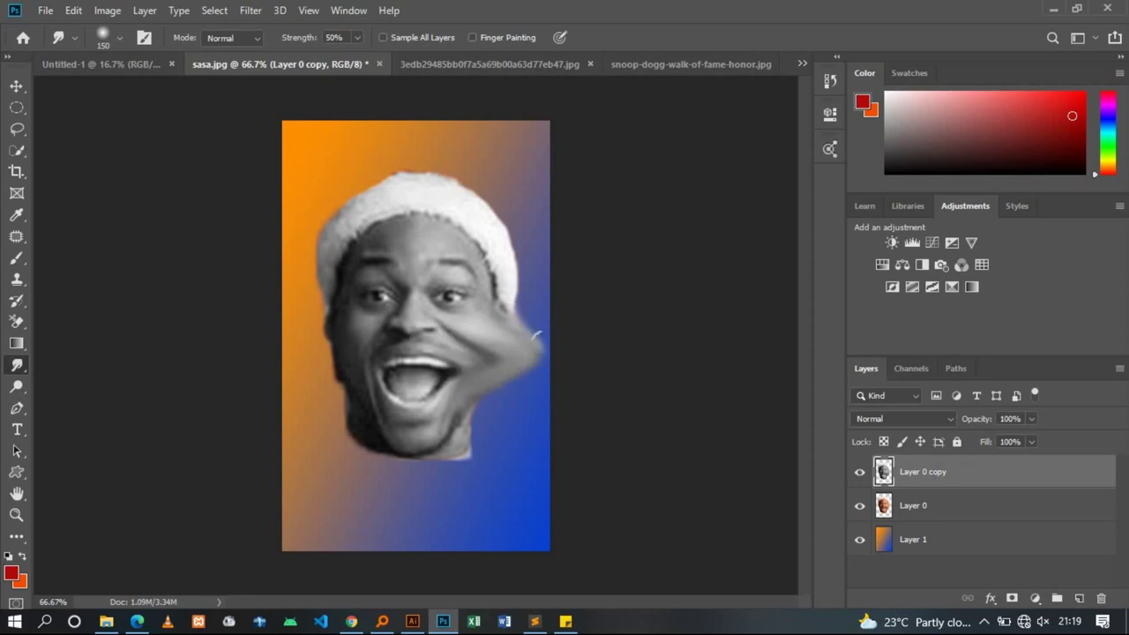
key("ctrl+z")
right_click(444, 315)
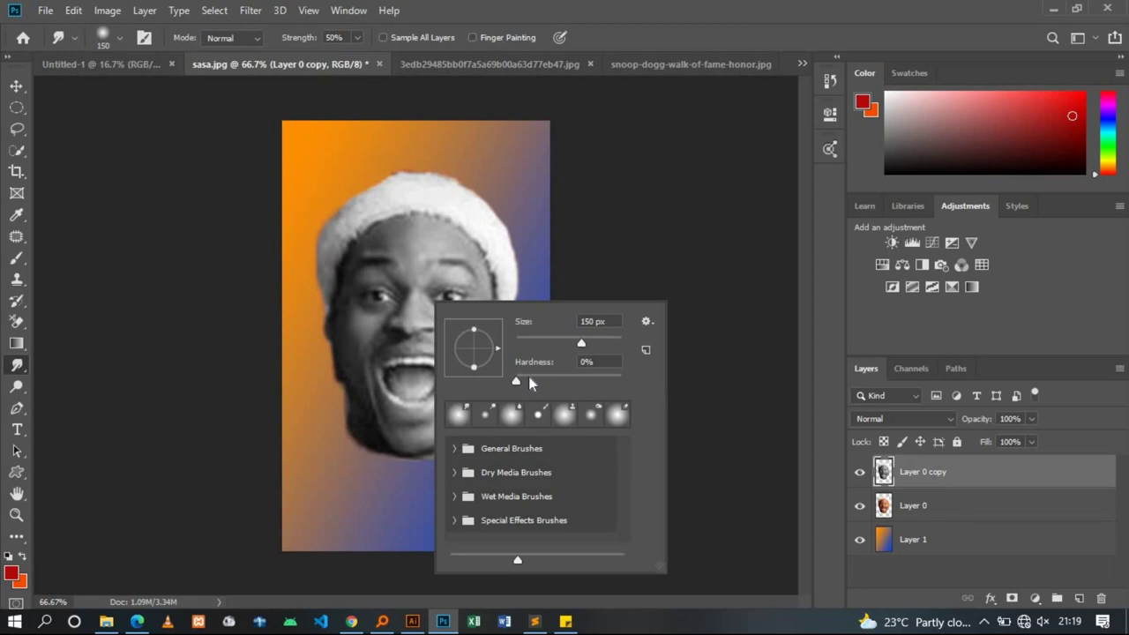
Test a smudge on the right jaw edge and undo it
key("Return")
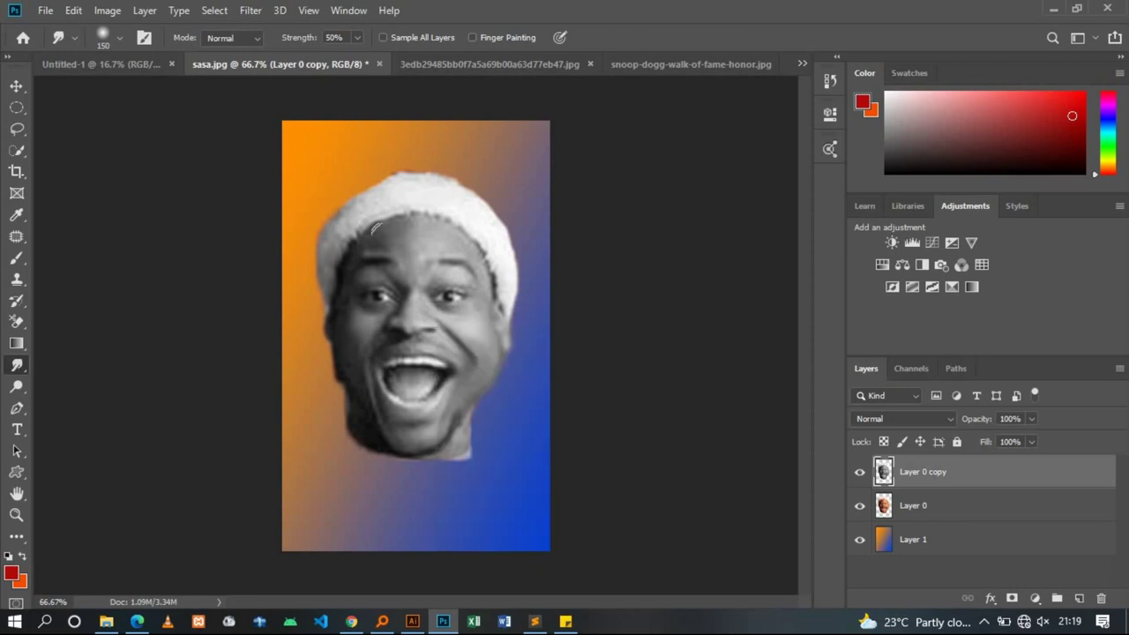
left_click(121, 41)
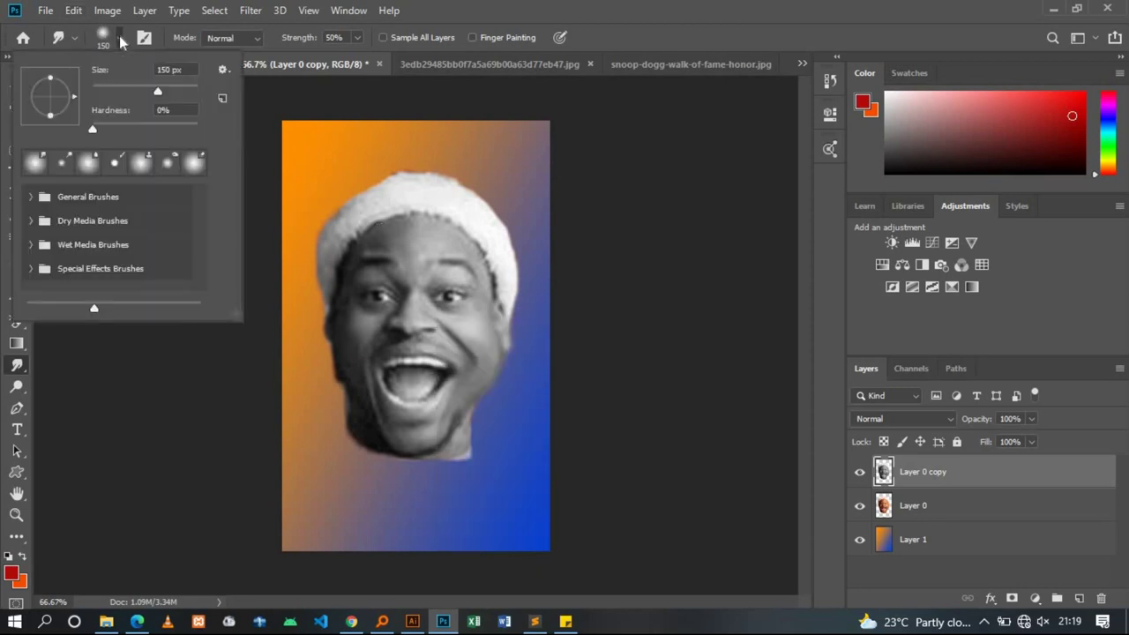
key("Return")
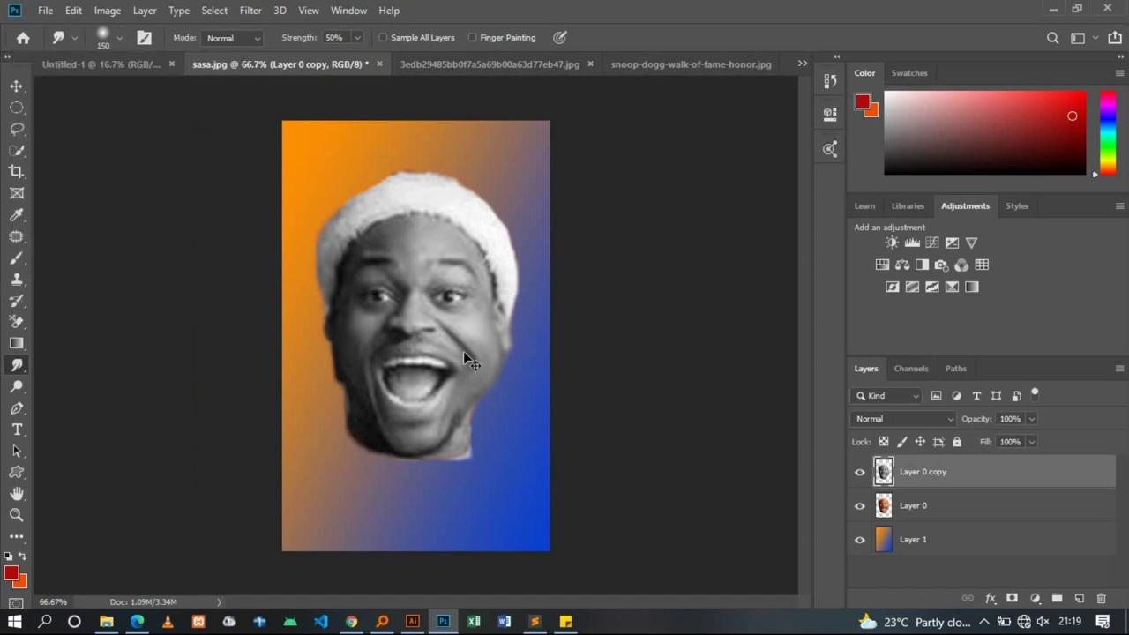
left_click_drag(475, 360, 499, 362)
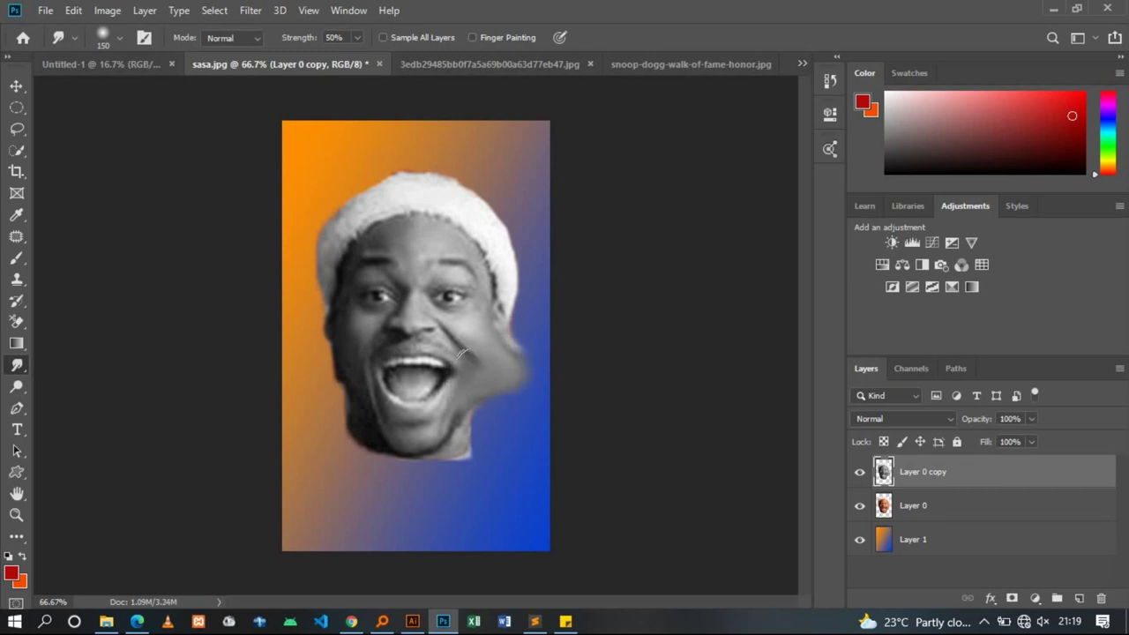
key("ctrl+z")
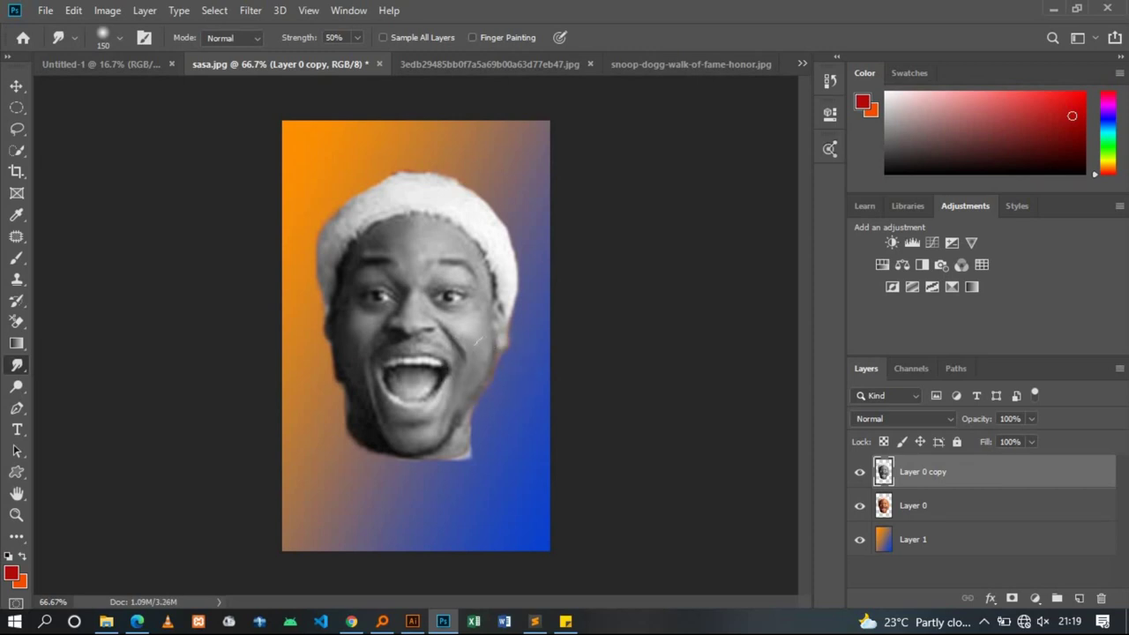
Adjust the smudge brush hardness in the brush settings
right_click(468, 341)
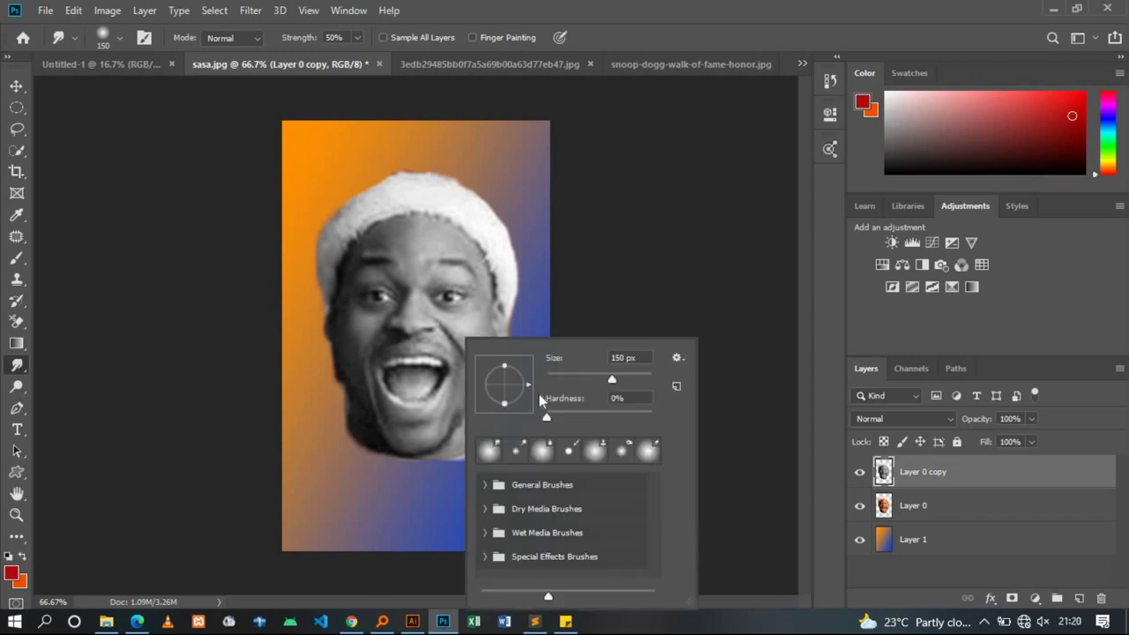
left_click_drag(548, 418, 652, 419)
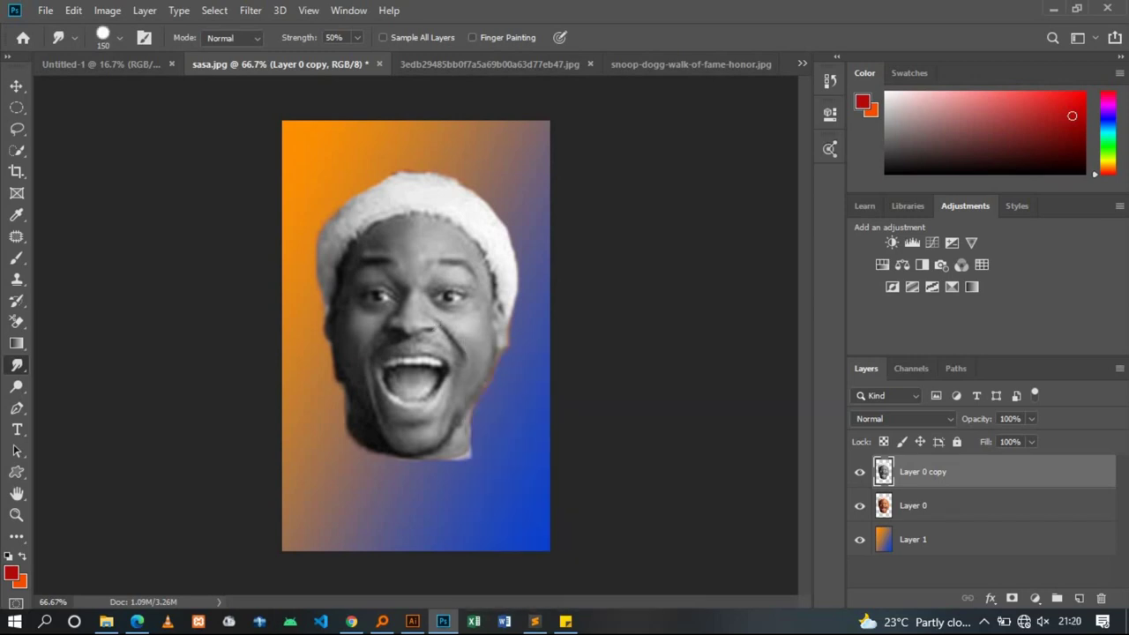
right_click(413, 328)
left_click_drag(594, 405, 569, 405)
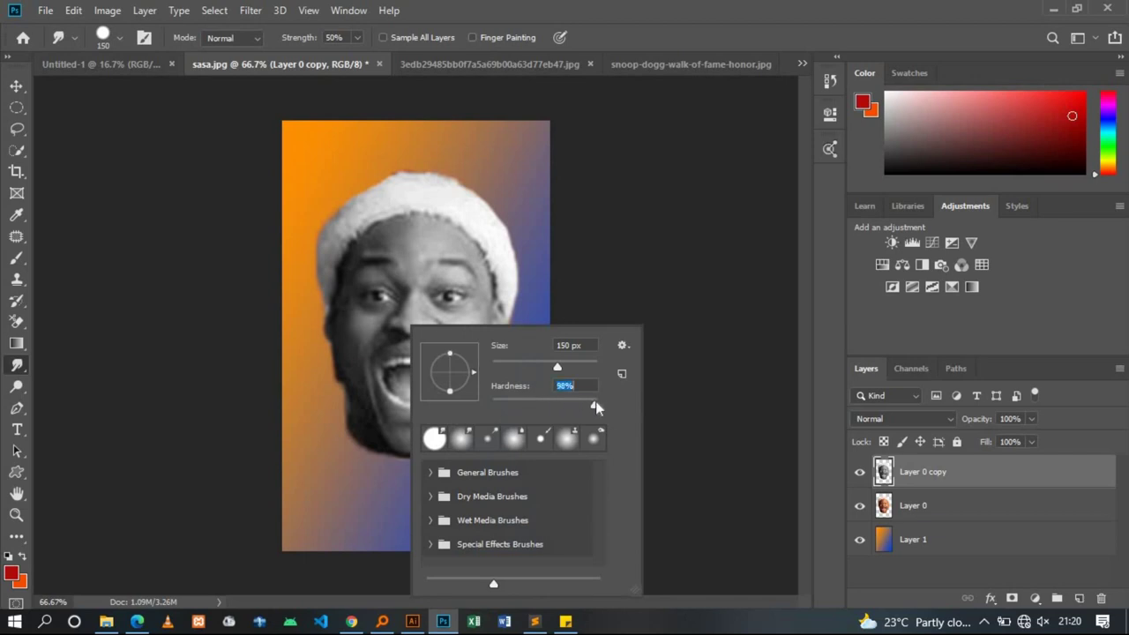
key("Return")
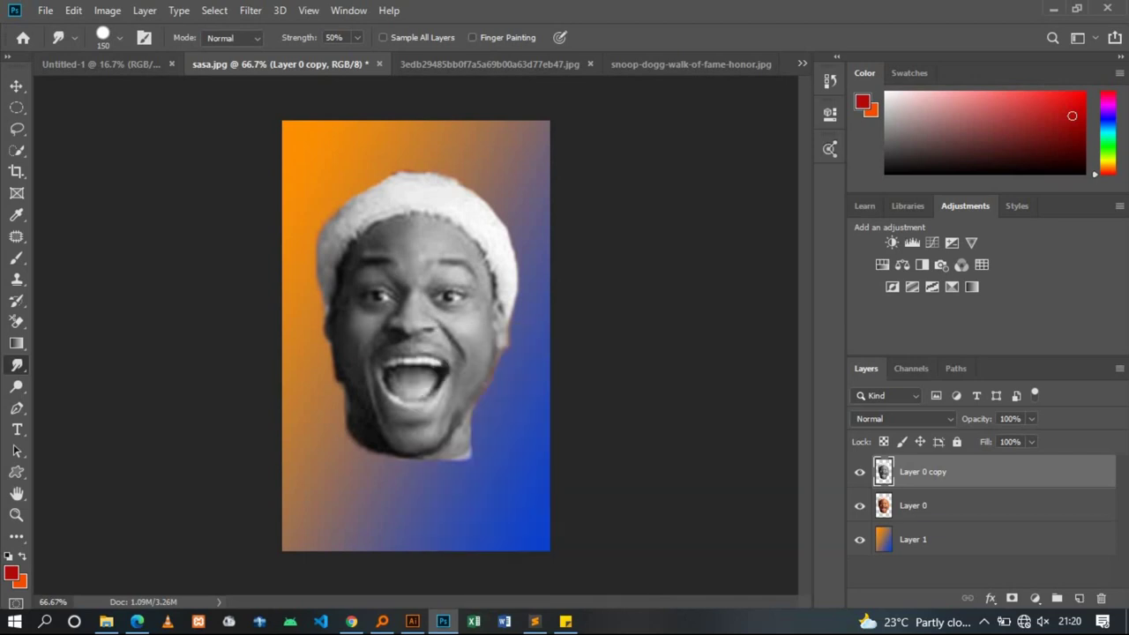
Undo a right-cheek smudge and shrink the smudge brush to 80 px
left_click_drag(468, 361, 527, 348)
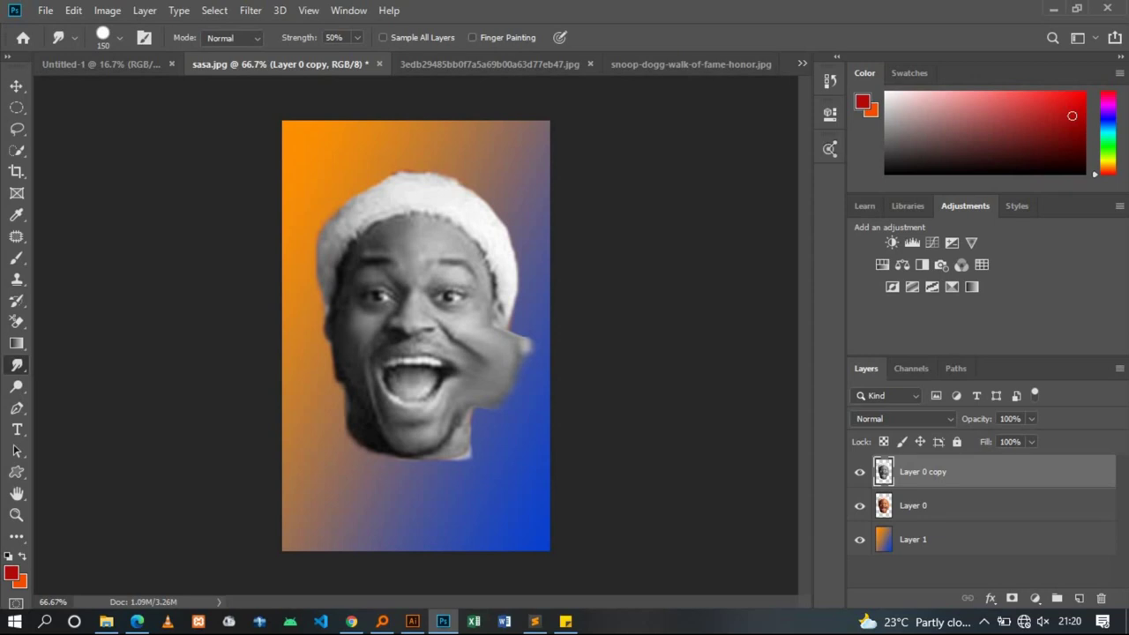
key("ctrl+z")
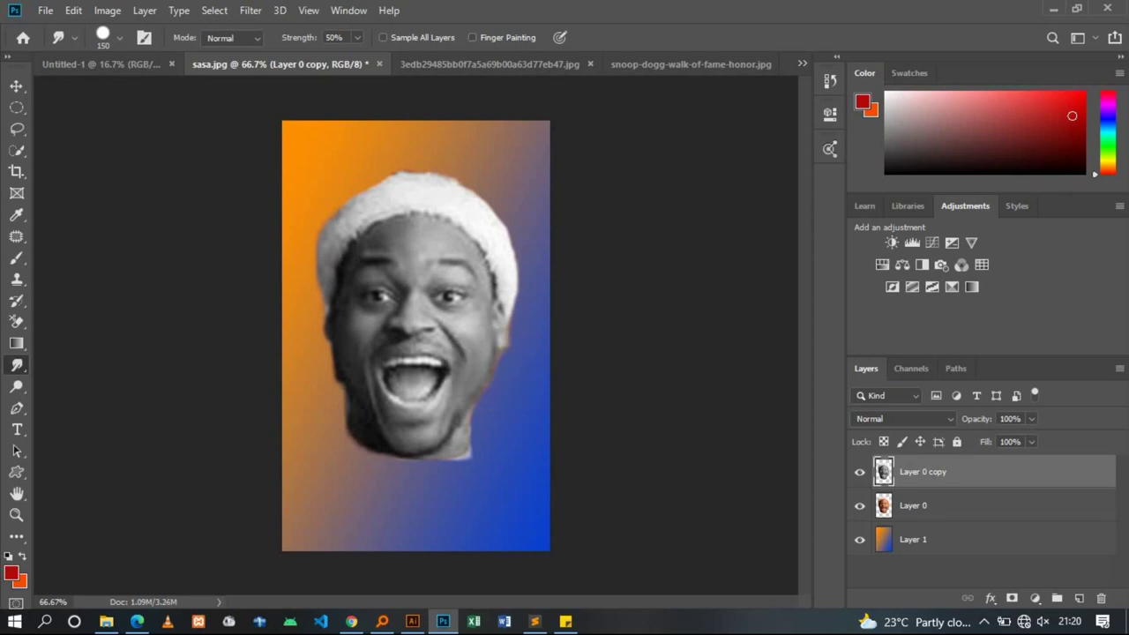
key("bracketleft")
key("bracketleft")
key("bracketleft")
key("bracketleft")
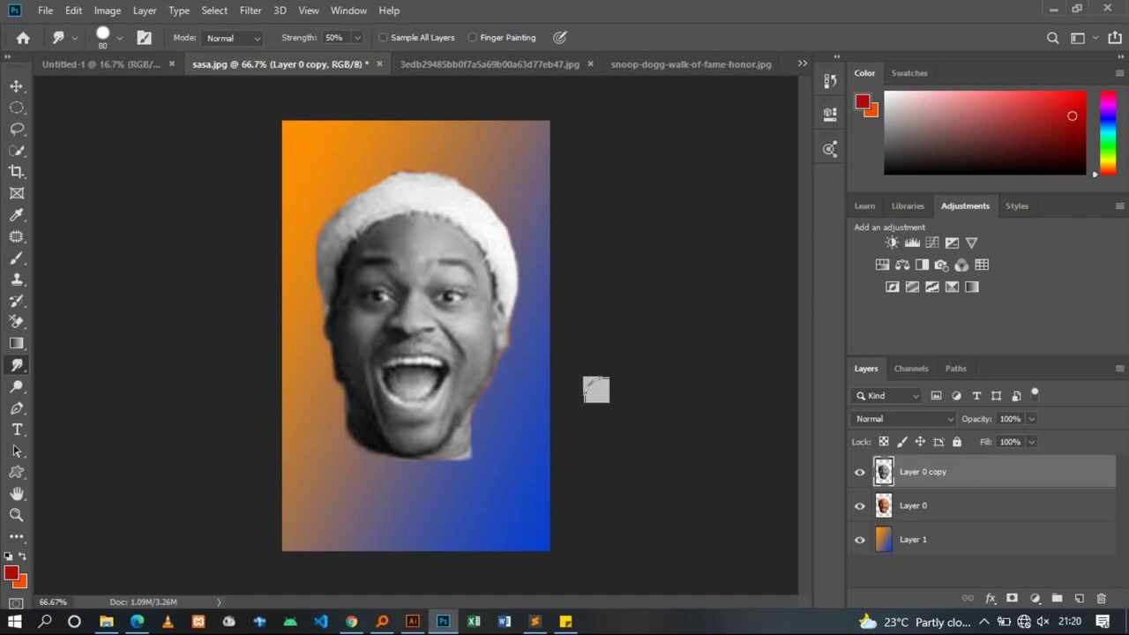
Cancel the Vanishing Point filter without applying it, then launch Filter > Liquify
left_click(250, 11)
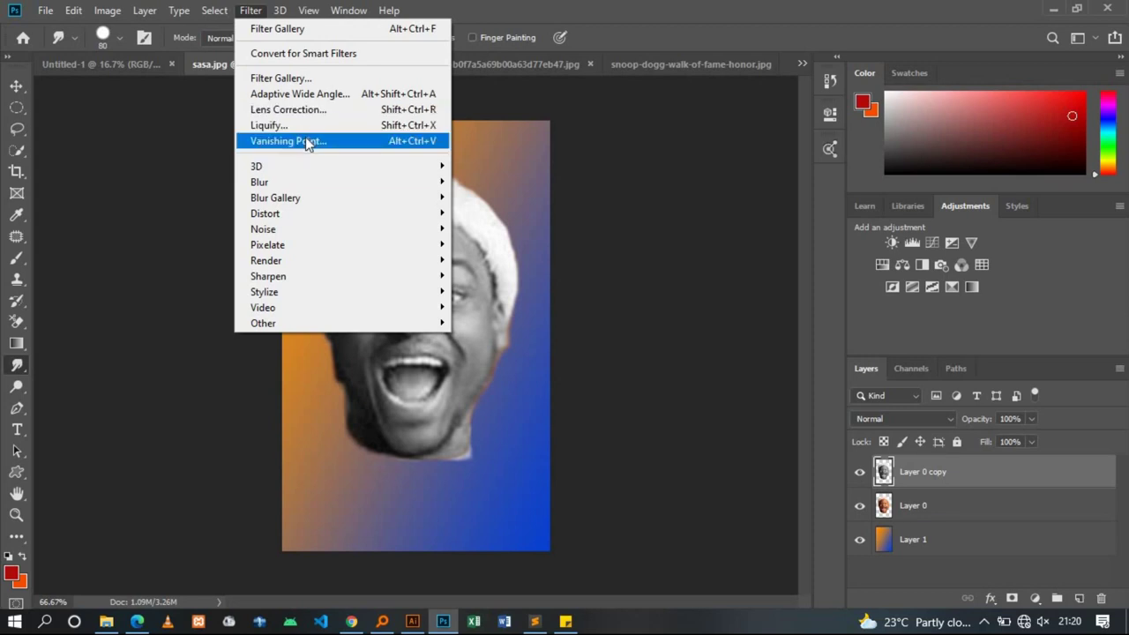
key("Escape")
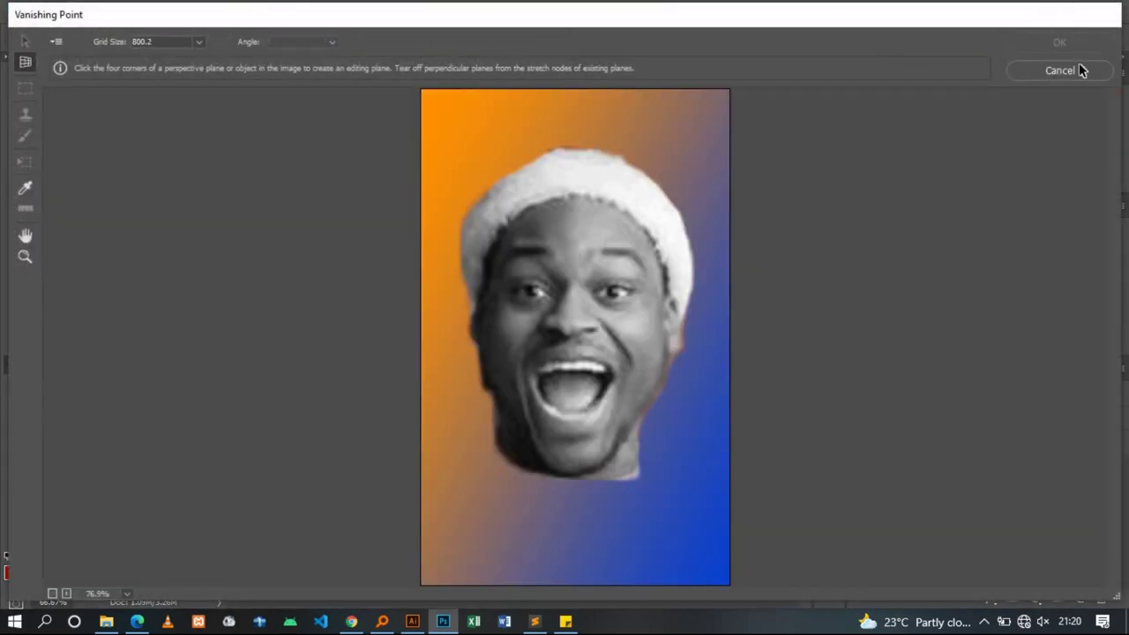
left_click(1067, 72)
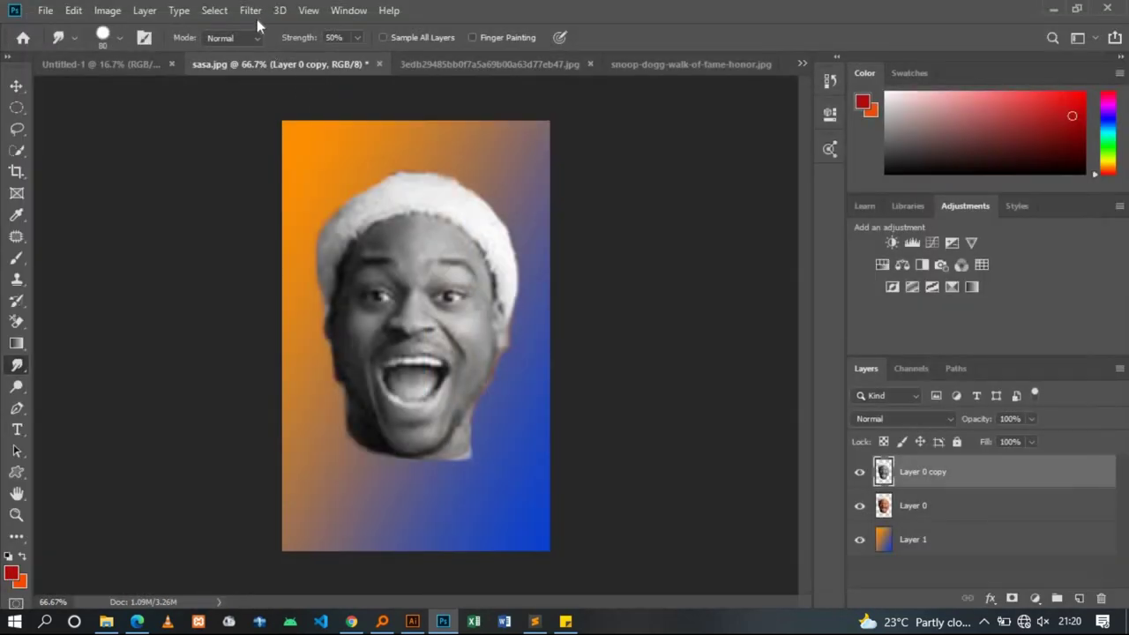
left_click(251, 13)
mouse_move(256, 166)
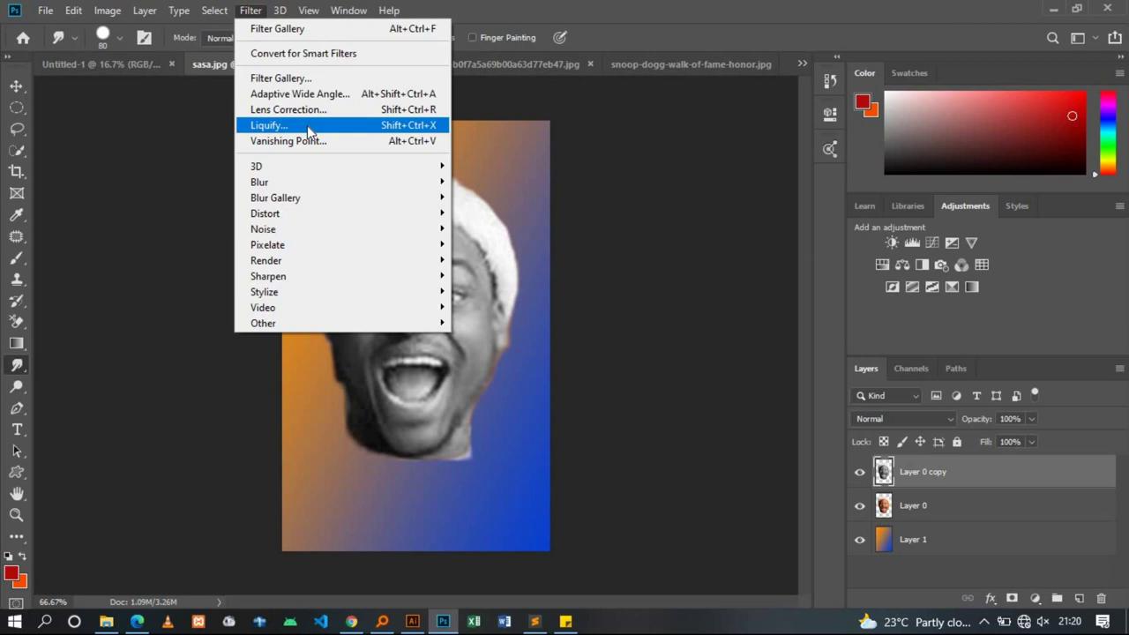
left_click(14, 368)
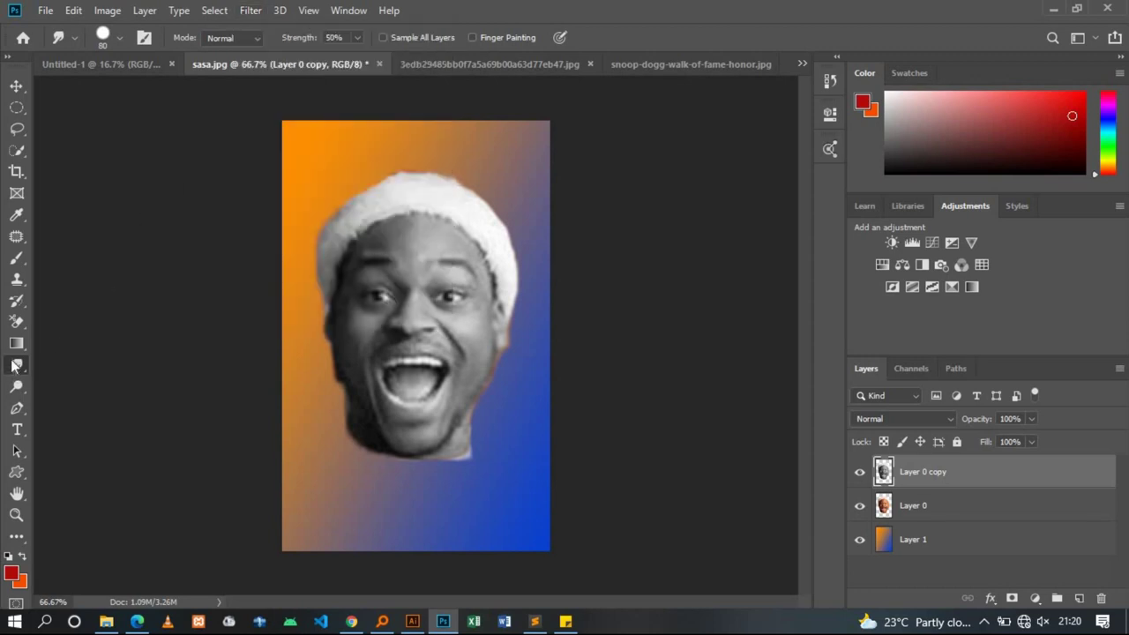
left_click(66, 397)
left_click(251, 10)
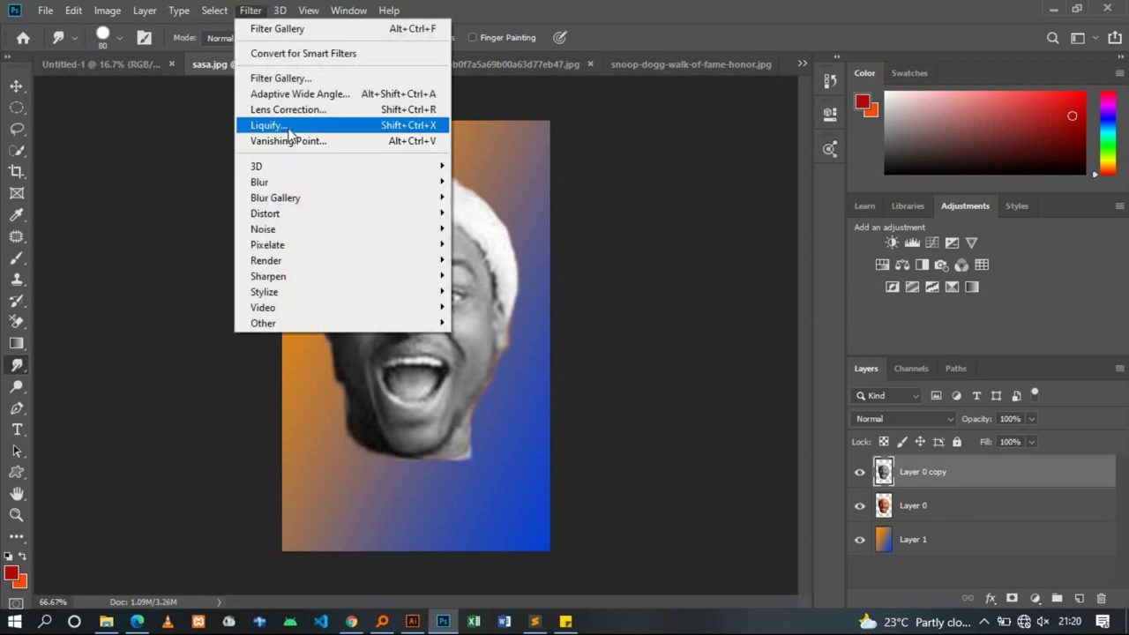
left_click(289, 130)
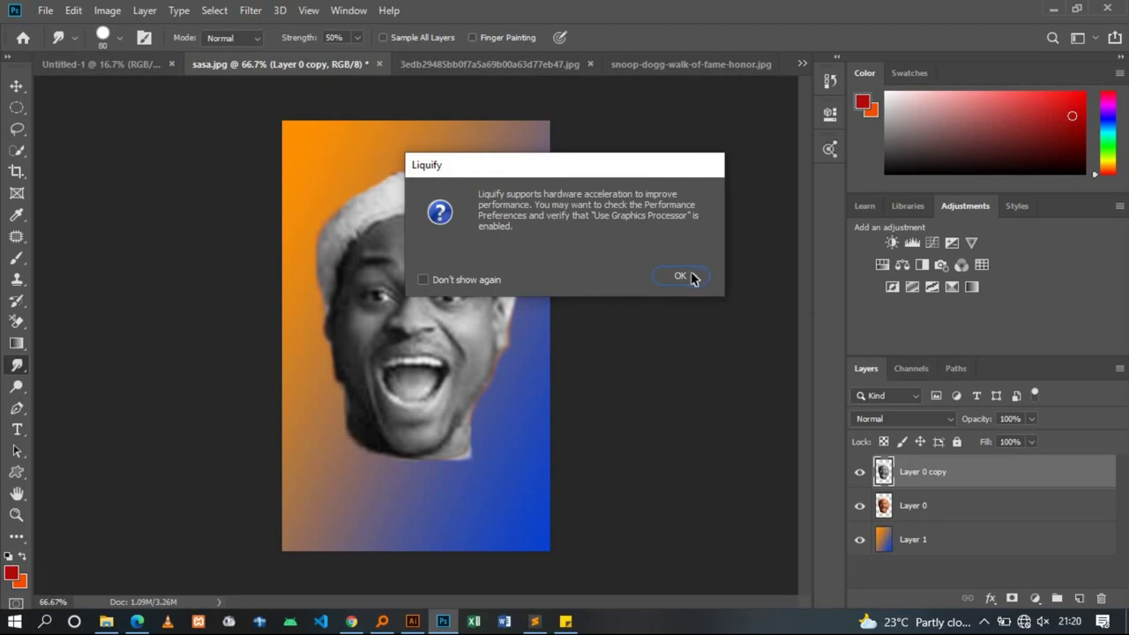
Forward Warp the right cheek and lower lip in Liquify, then bring up the samples folder
left_click(680, 276)
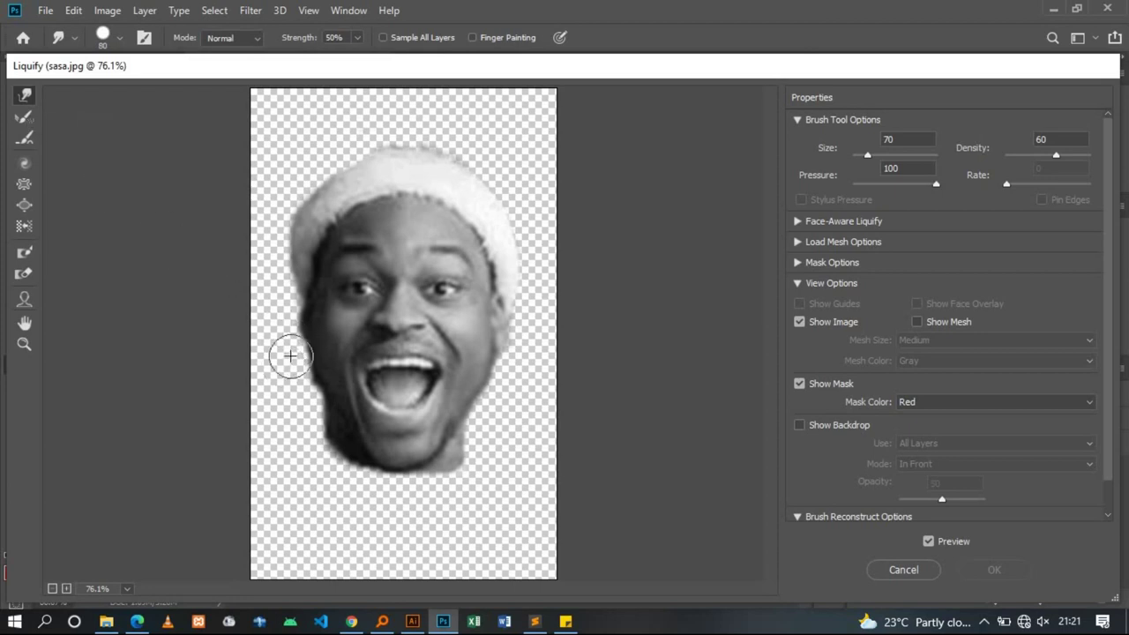
left_click_drag(291, 356, 555, 349)
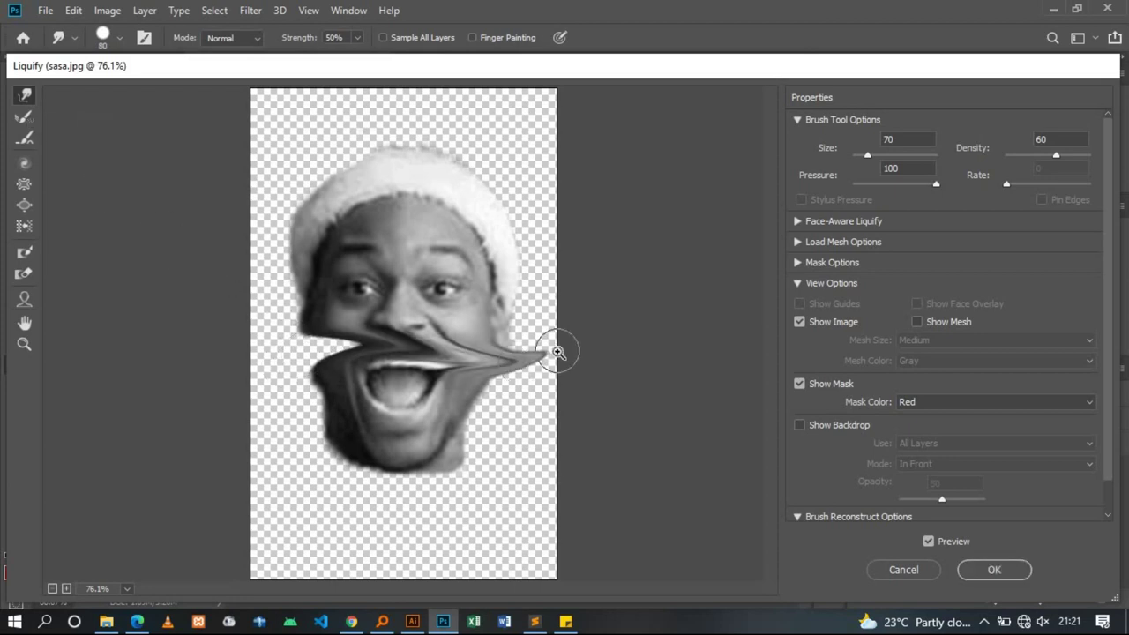
key("ctrl+z")
left_click_drag(496, 358, 507, 329)
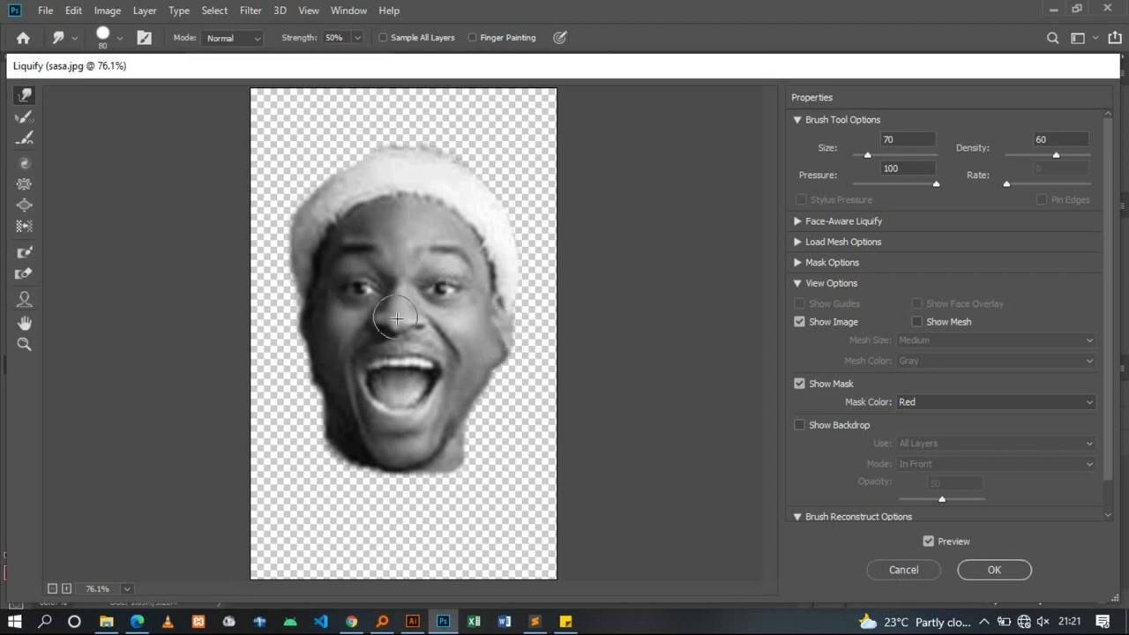
left_click_drag(497, 374, 504, 379)
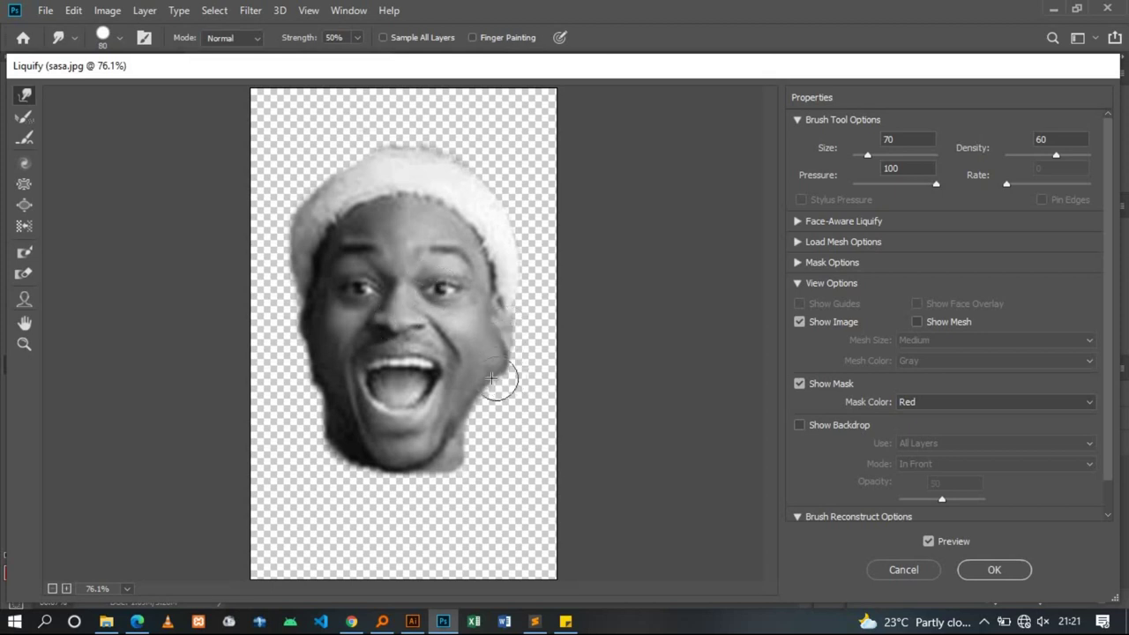
left_click_drag(409, 403, 429, 420)
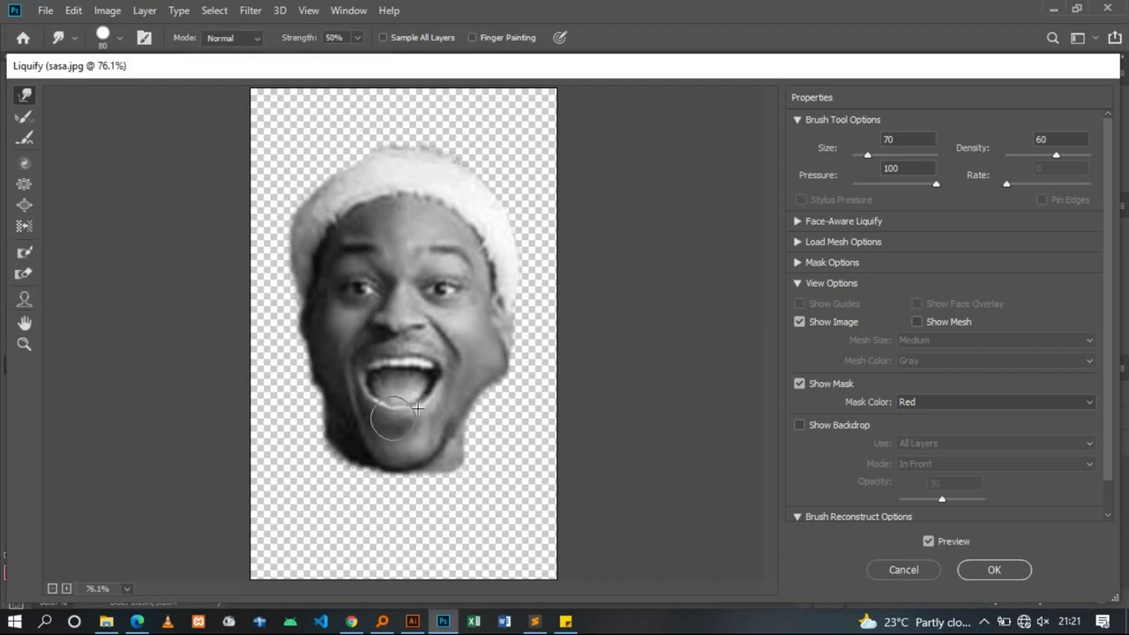
key("alt+space")
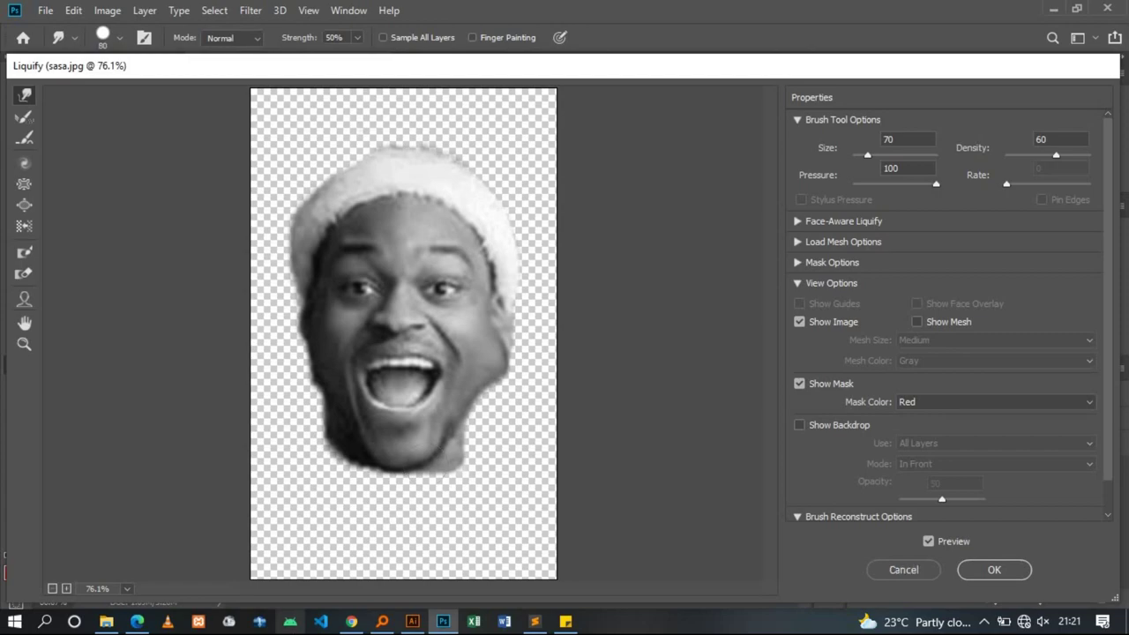
left_click(108, 623)
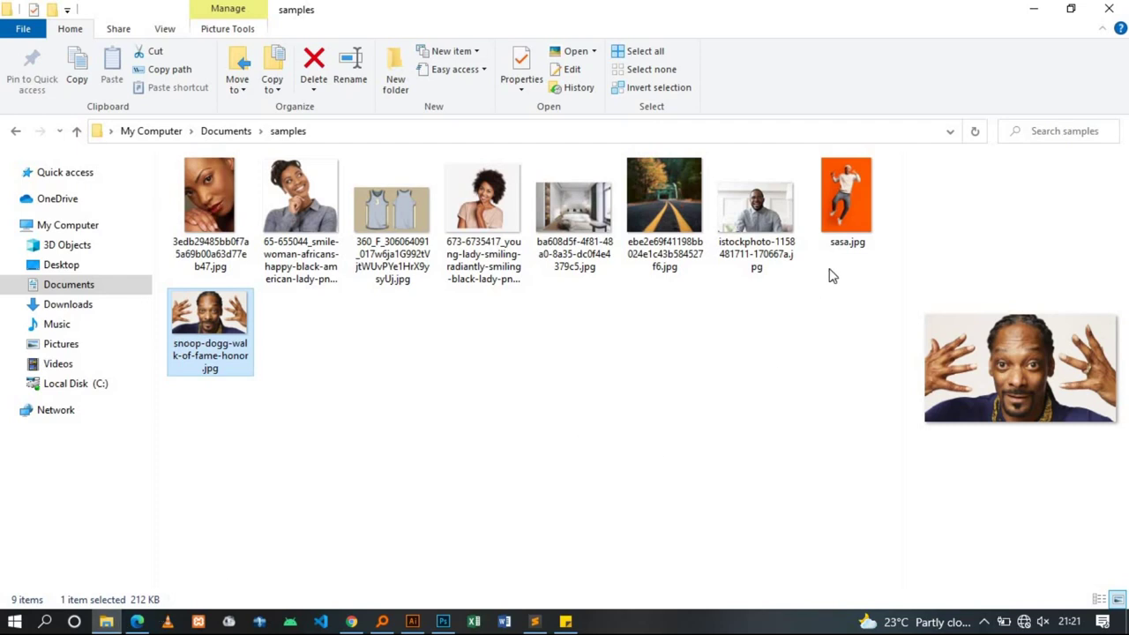
Apply the Liquify edits and place sasa.jpg onto the canvas as a new layer
left_click(849, 201)
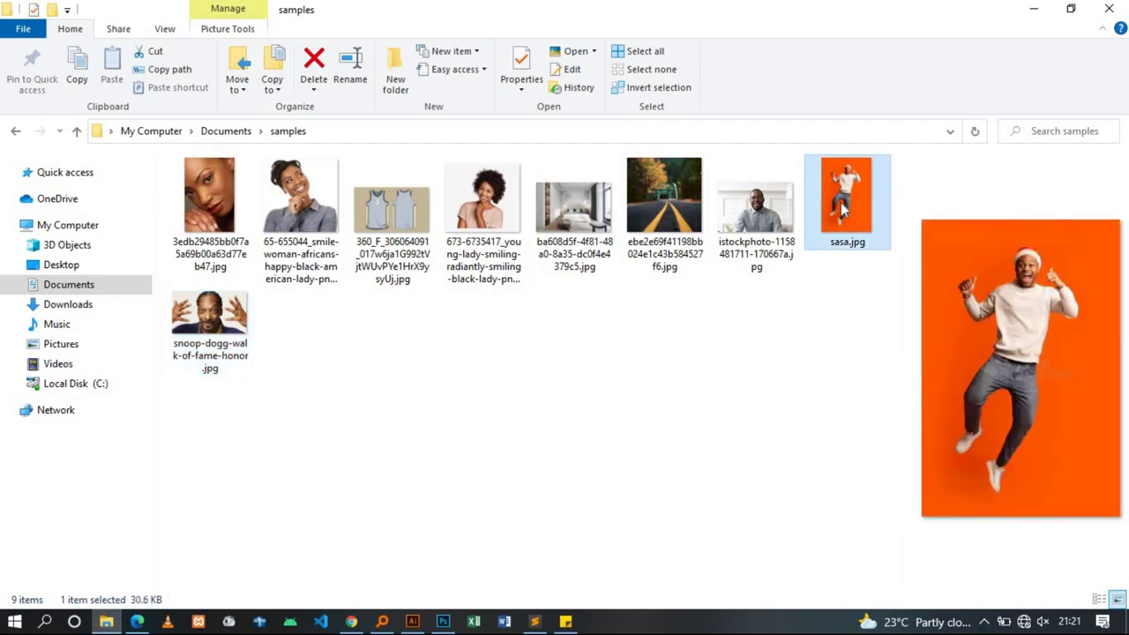
left_click_drag(843, 207, 452, 625)
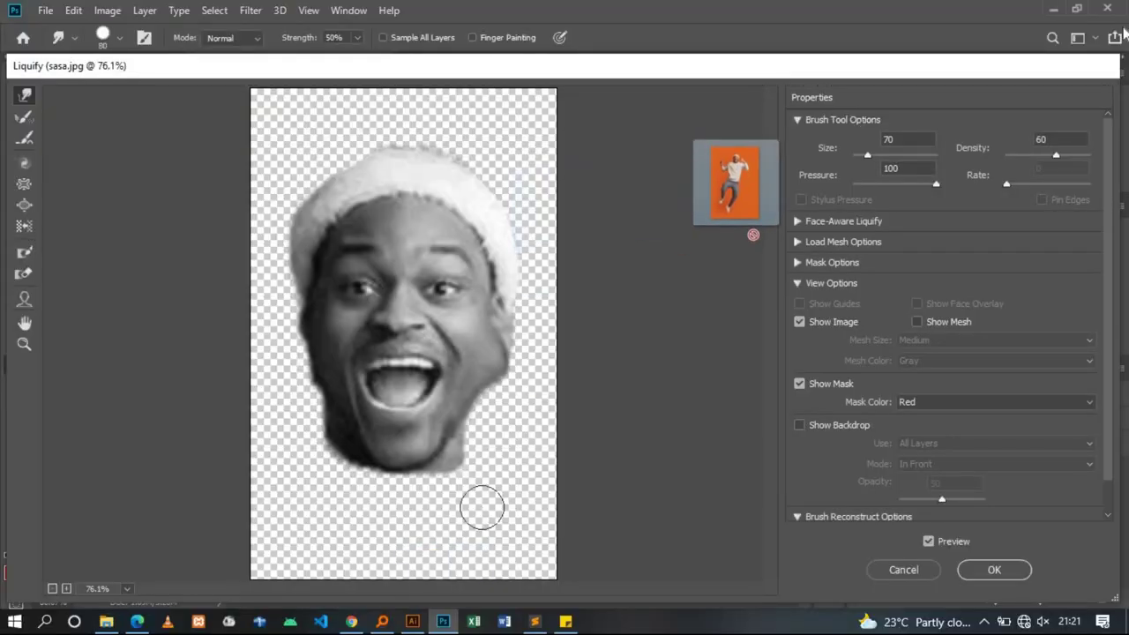
left_click_drag(445, 624, 1075, 388)
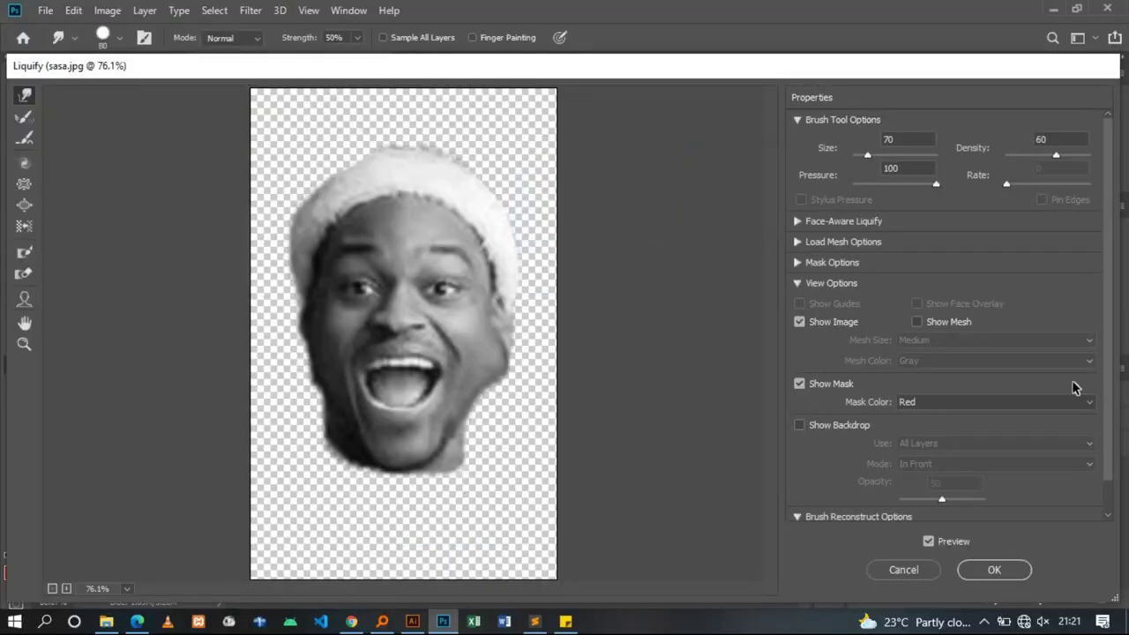
left_click(994, 571)
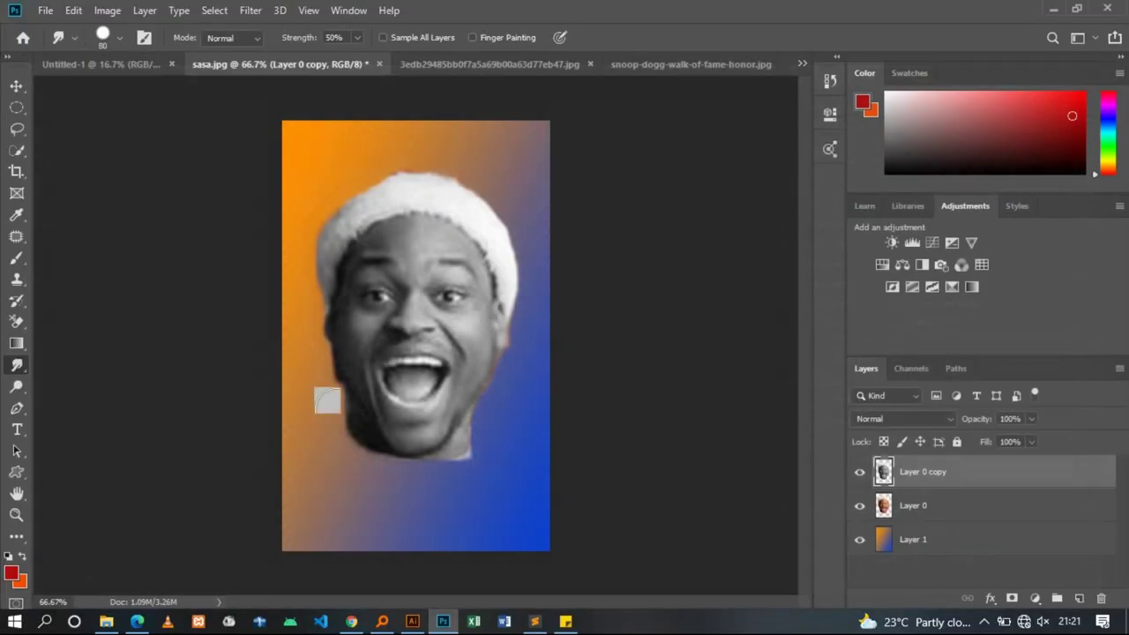
left_click(443, 621)
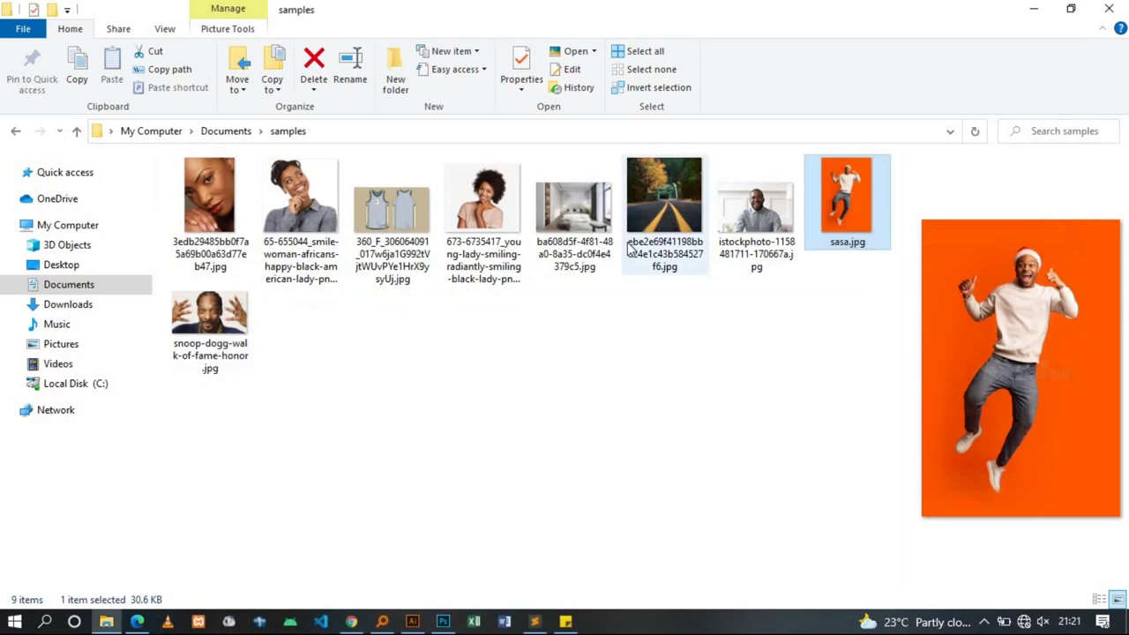
left_click_drag(827, 217, 445, 622)
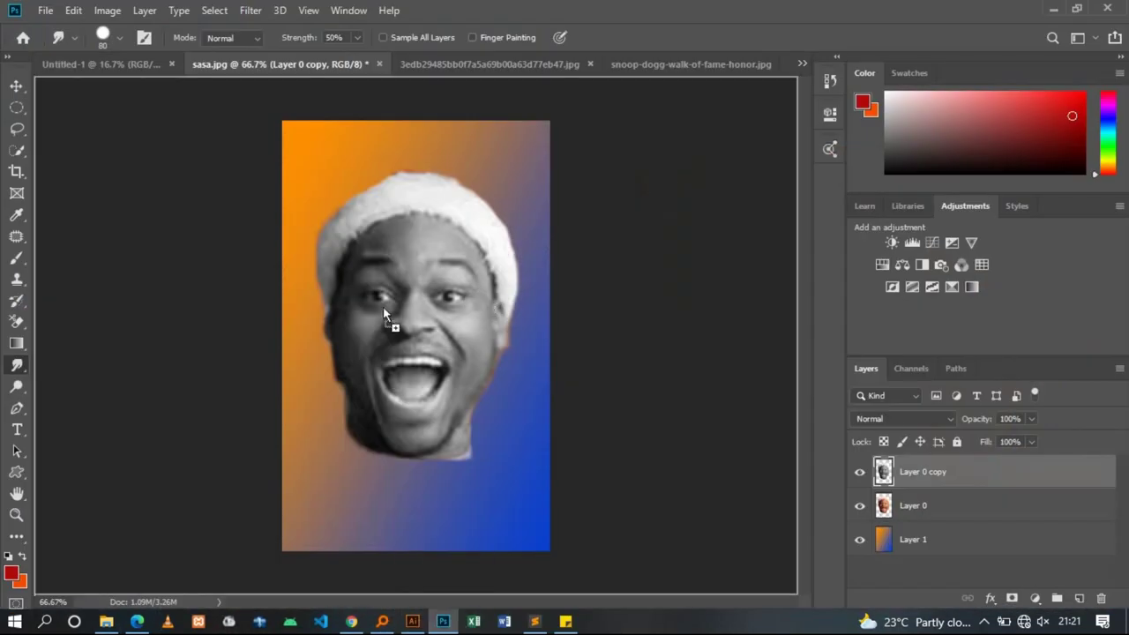
left_click_drag(446, 621, 374, 310)
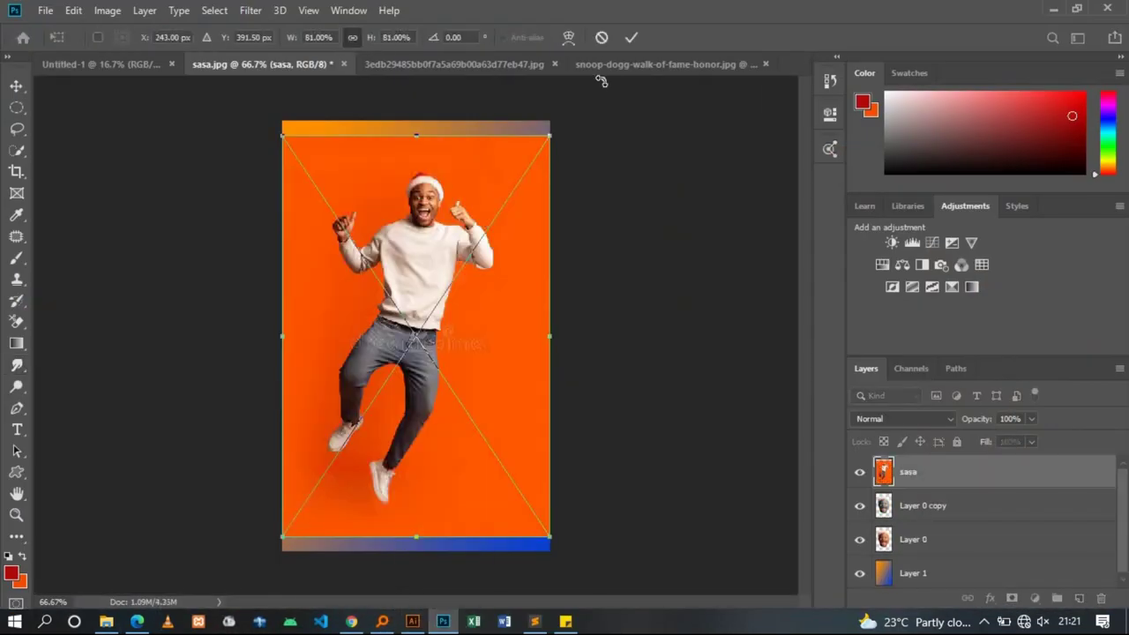
key("Return")
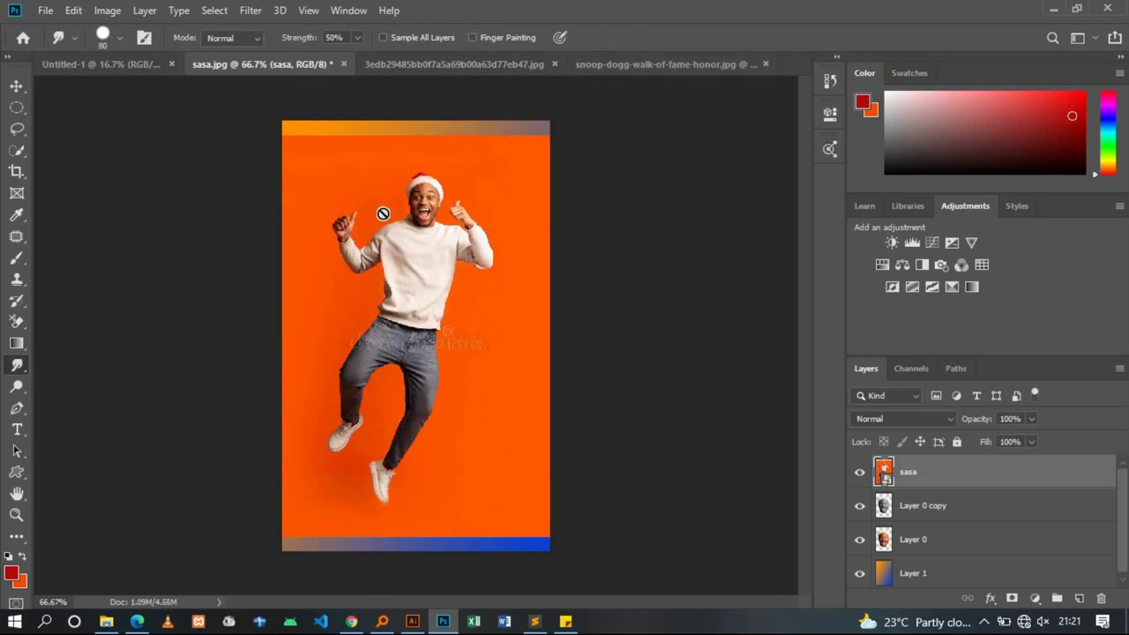
Open Liquify on the sasa layer and zoom in on the jeans area
left_click(251, 10)
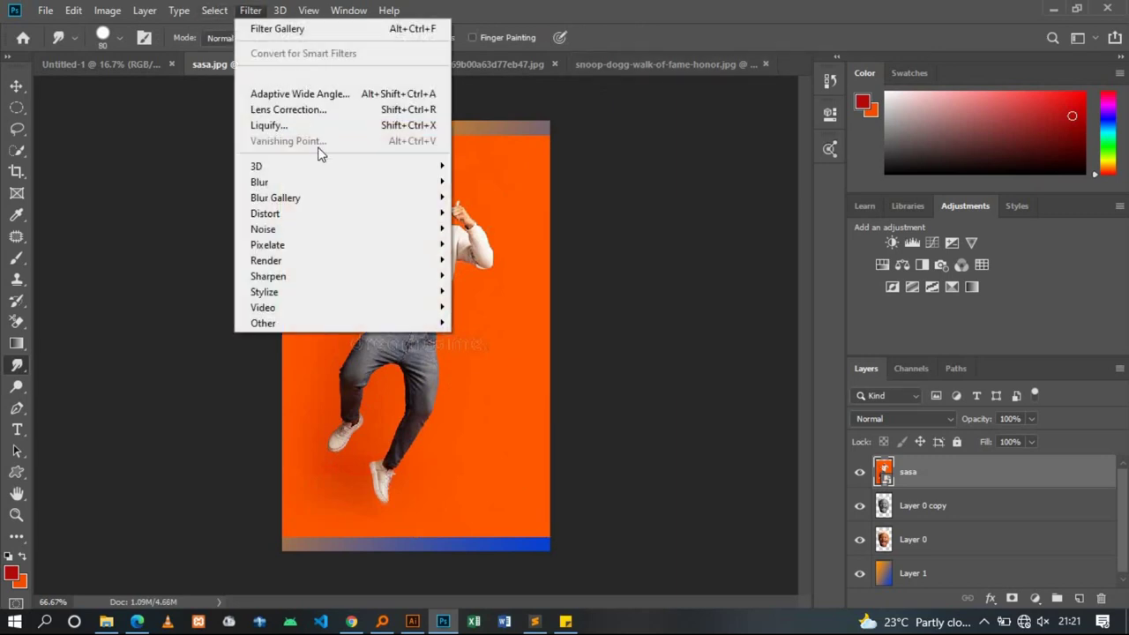
left_click(323, 123)
left_click(674, 277)
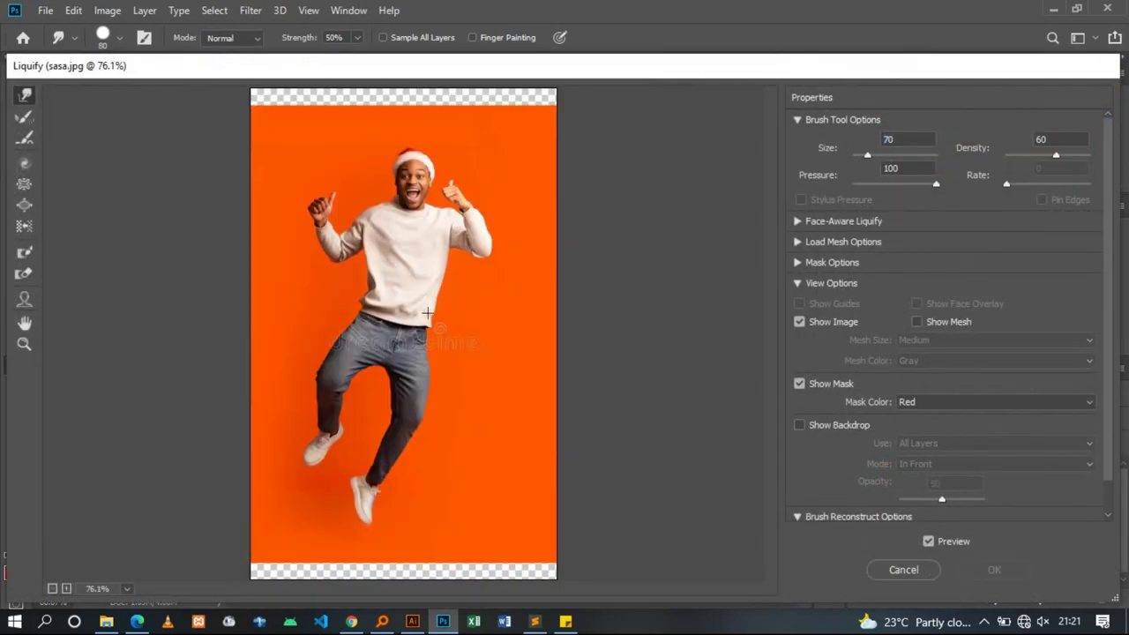
left_click(251, 449)
left_click(251, 446)
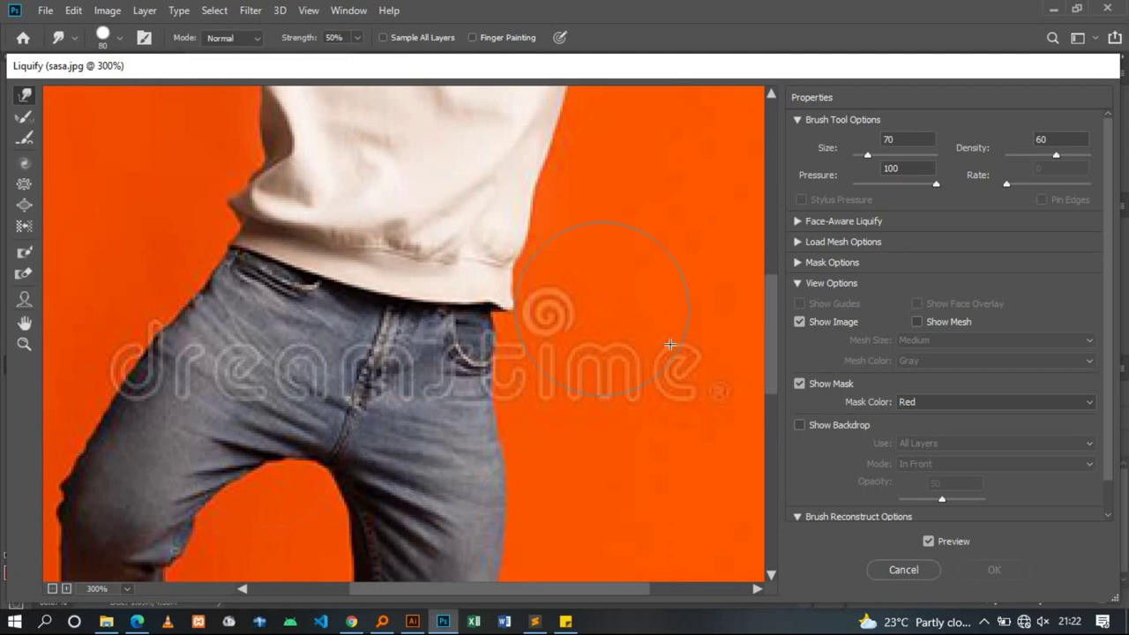
left_click_drag(773, 341, 778, 266)
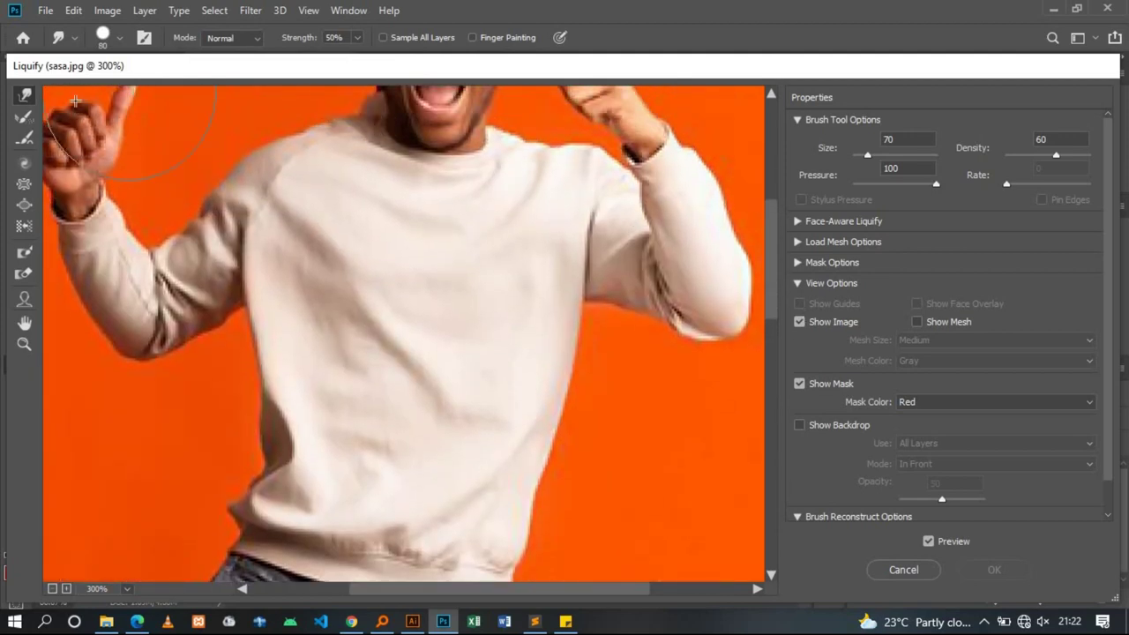
With a smaller brush, warp the sweater under the armpit, the sleeves and left side
key("bracketleft")
key("bracketleft")
mouse_move(619, 293)
left_mouse_down()
mouse_move(605, 327)
mouse_move(660, 333)
mouse_move(605, 333)
left_mouse_up()
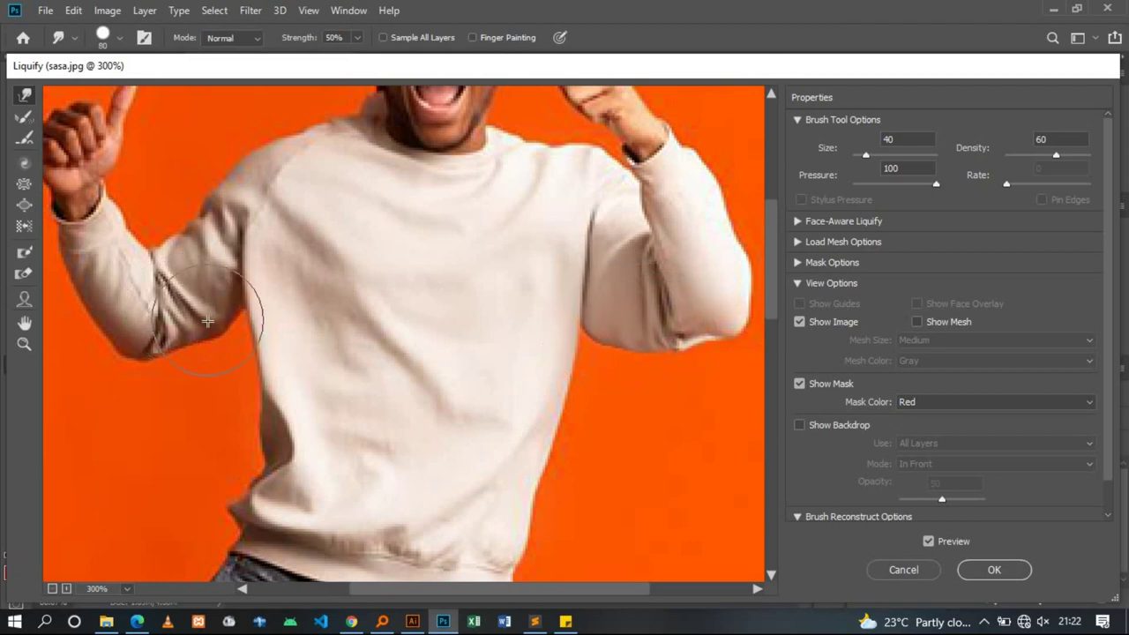
mouse_move(231, 198)
left_mouse_down()
mouse_move(204, 209)
mouse_move(198, 226)
left_mouse_up()
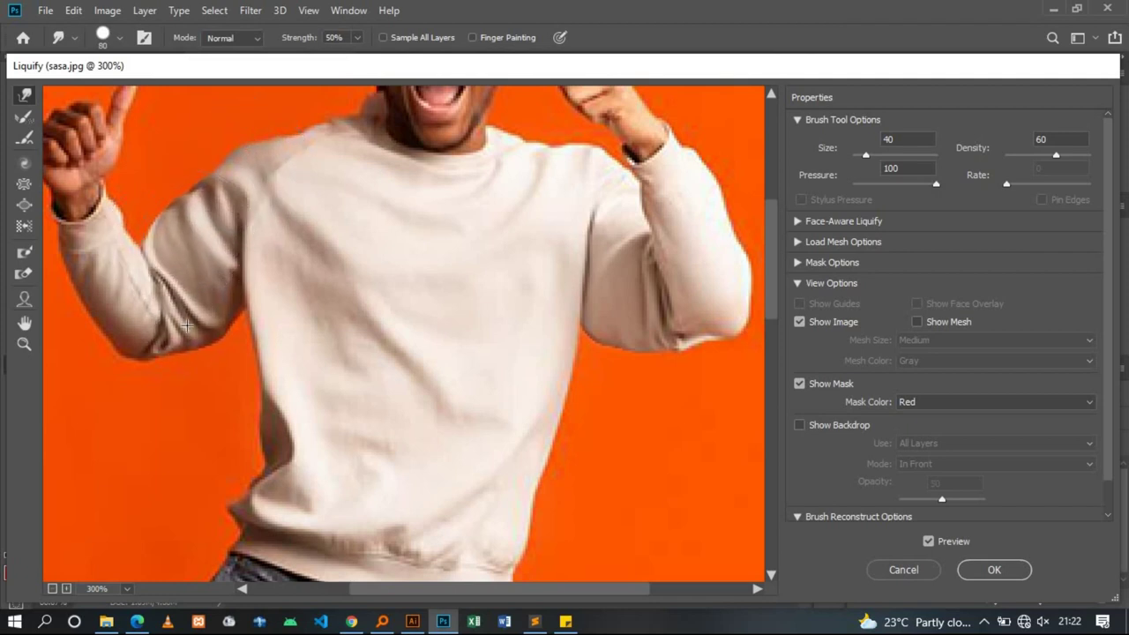
left_click_drag(92, 295, 141, 271)
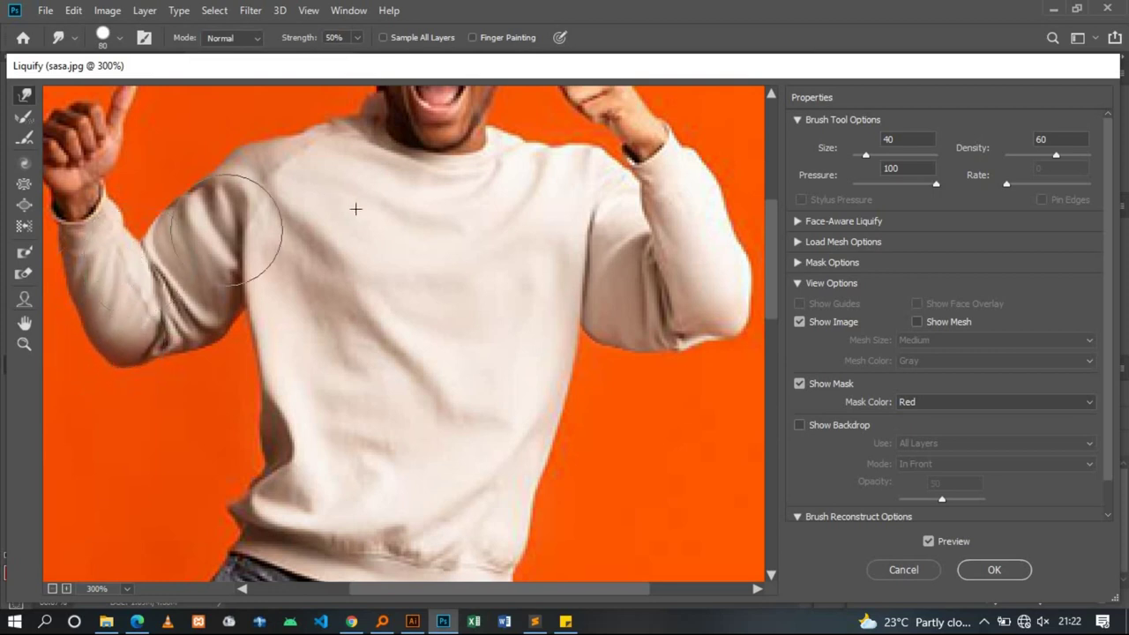
key("ctrl+minus")
key("ctrl+minus")
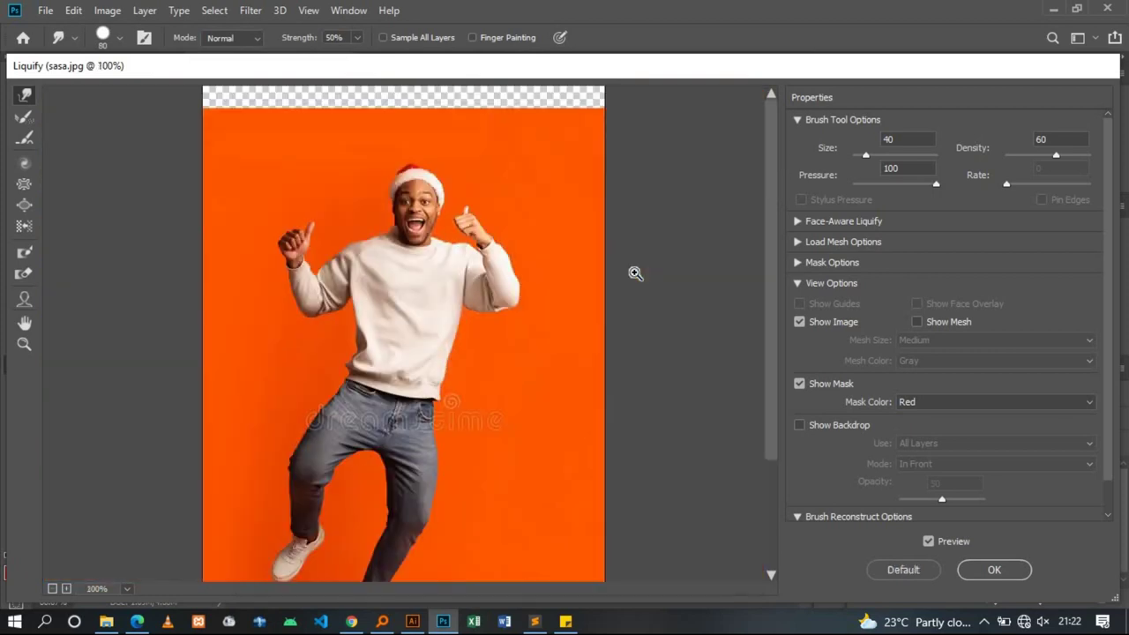
key("ctrl+plus")
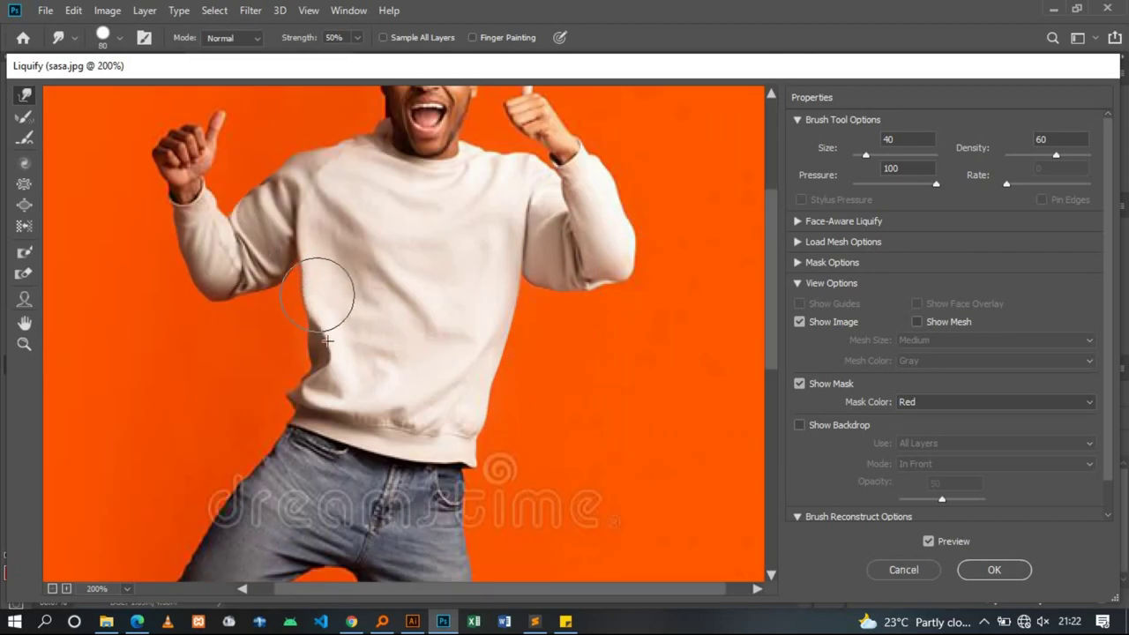
left_click_drag(328, 340, 304, 330)
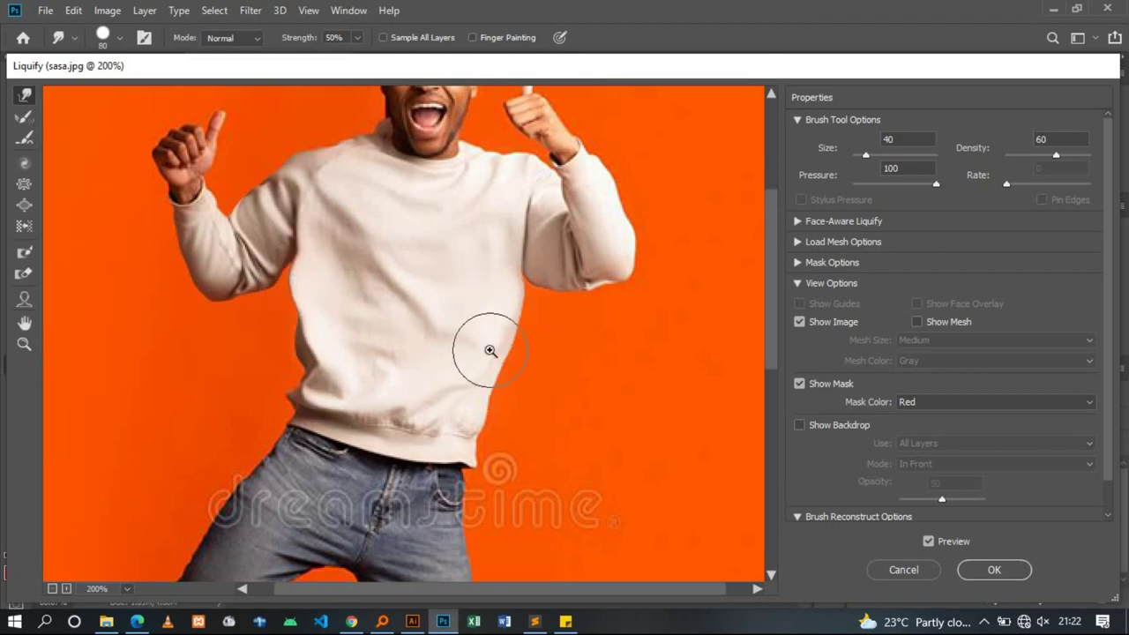
Fit the preview to the image and smear the head and hat toward the upper left
left_click(490, 350, "ctrl+alt")
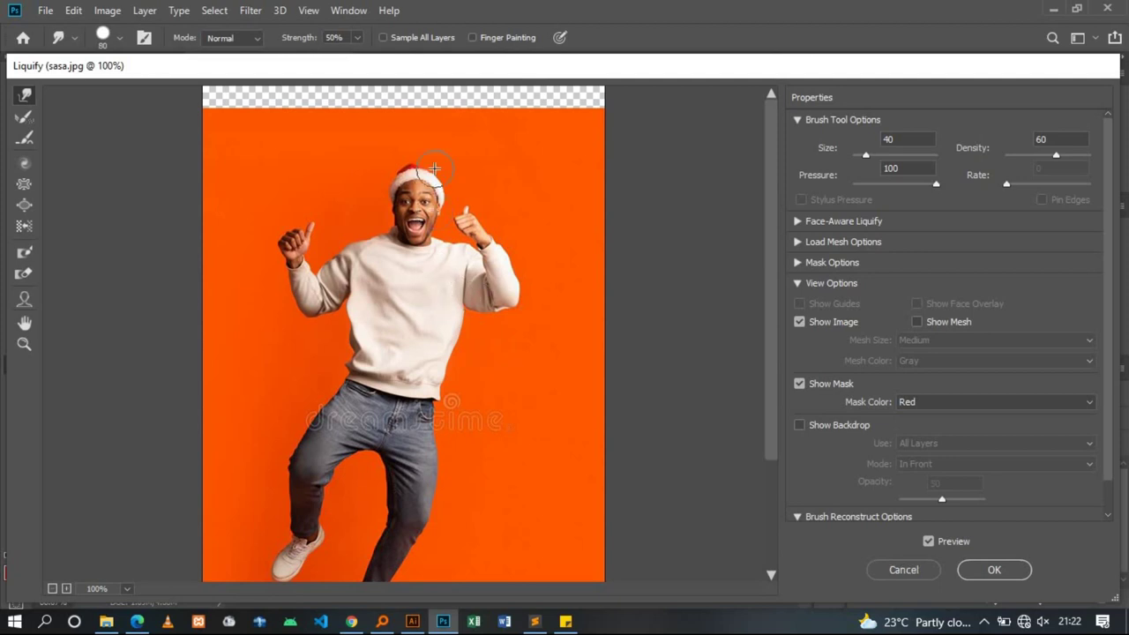
left_click(410, 191, "ctrl")
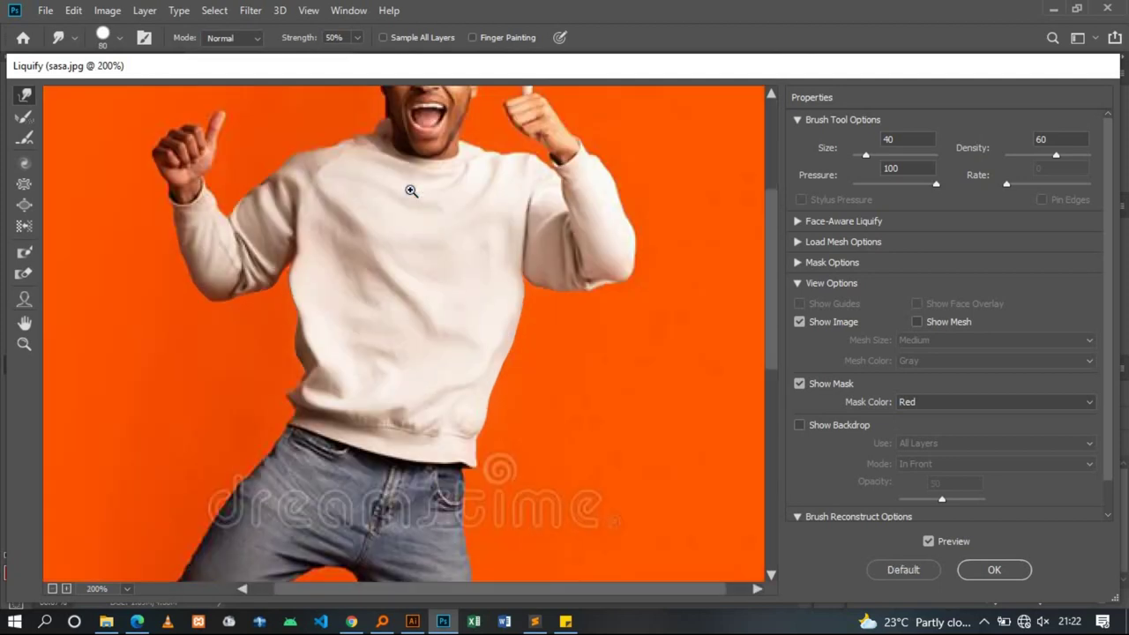
left_click(410, 190, "ctrl+alt")
left_click_drag(408, 184, 300, 120)
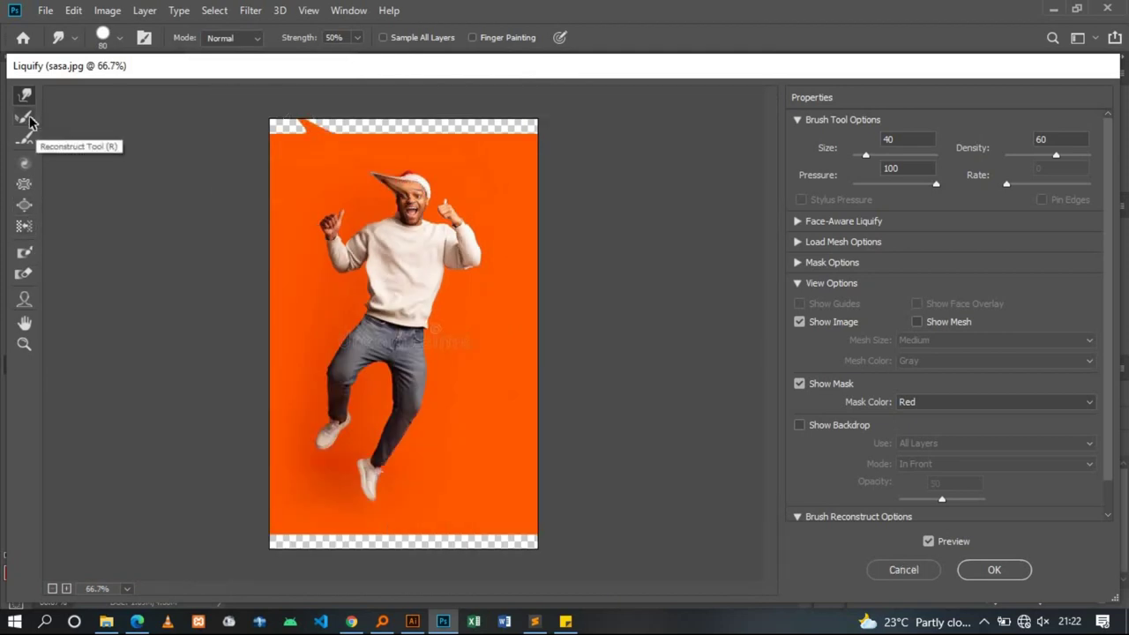
Undo the head warp, then bloat the raised thumb tip with a size 20 Bloat brush
left_click(24, 206)
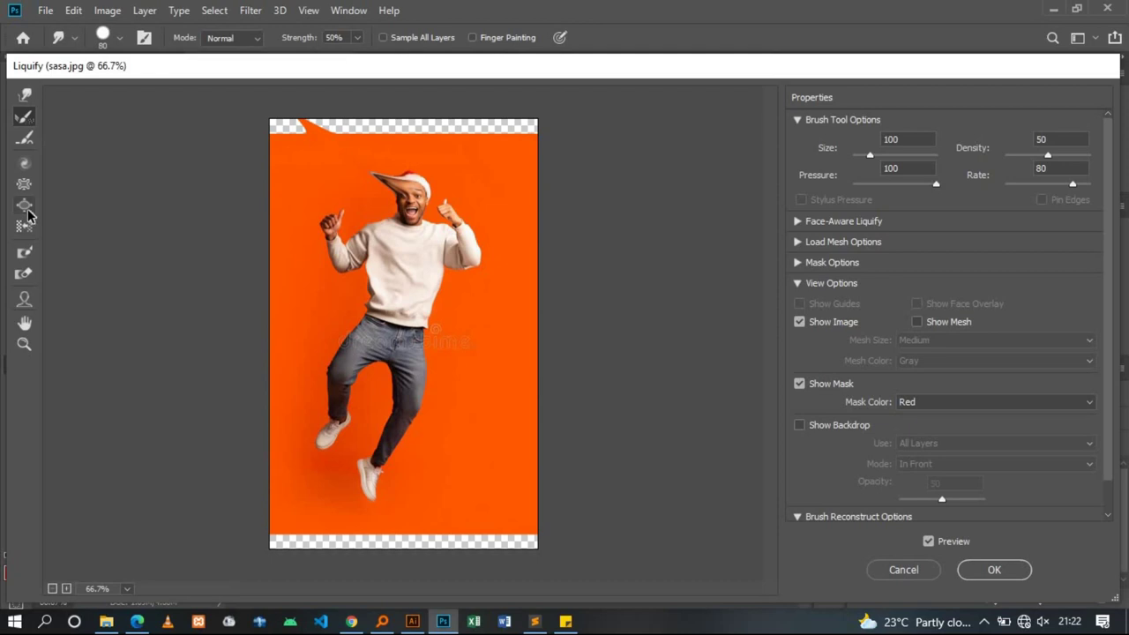
left_click(471, 287, "ctrl")
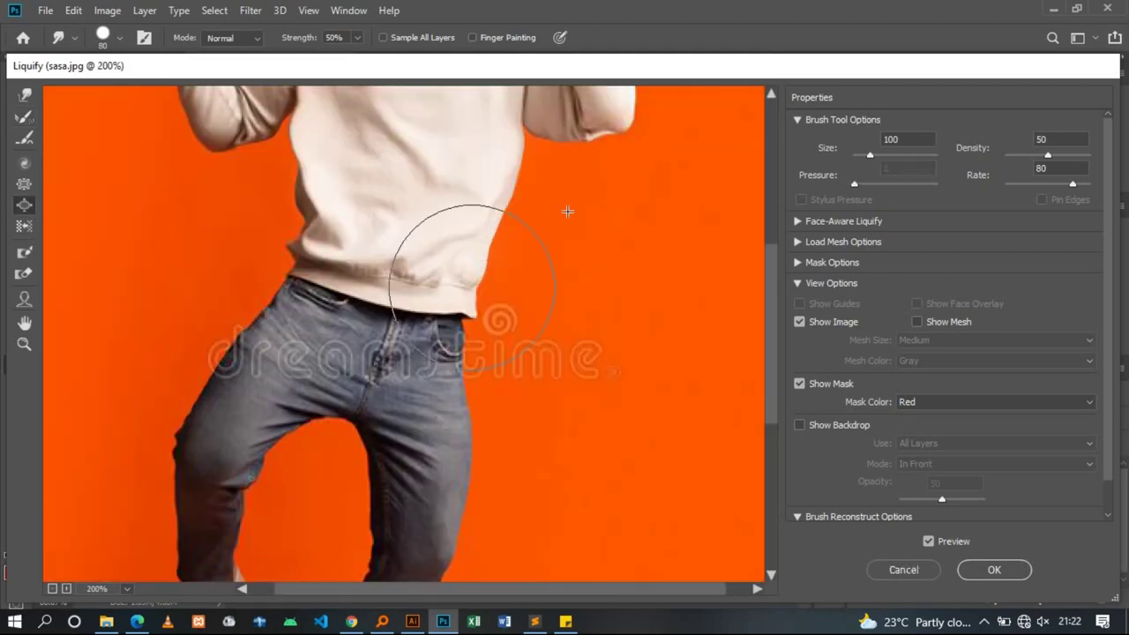
left_click_drag(772, 235, 776, 195)
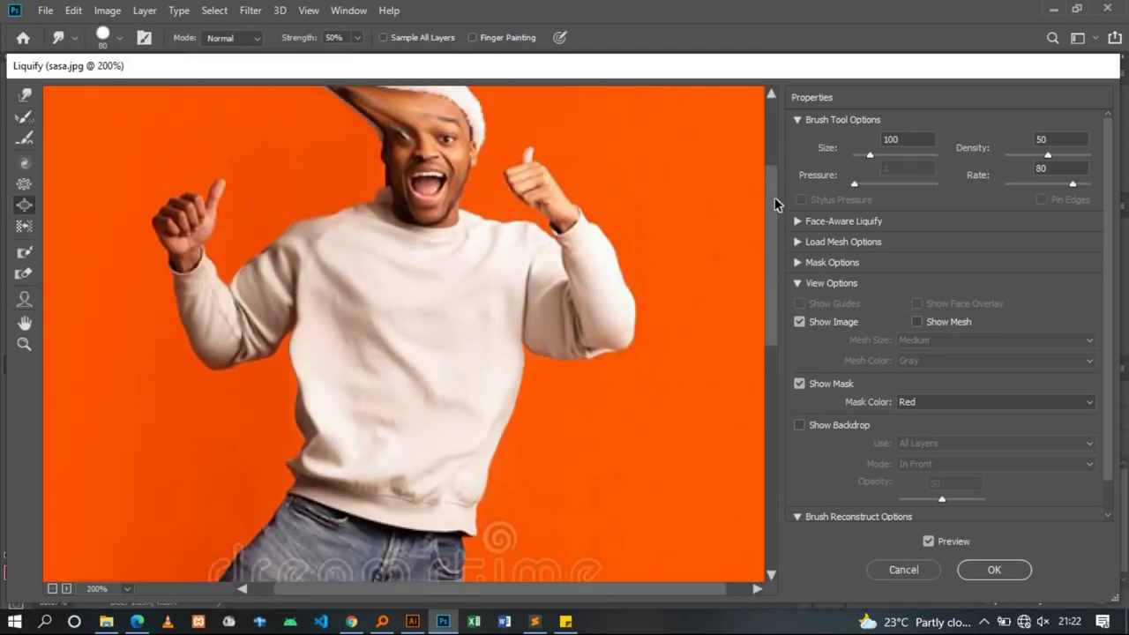
key("ctrl+z")
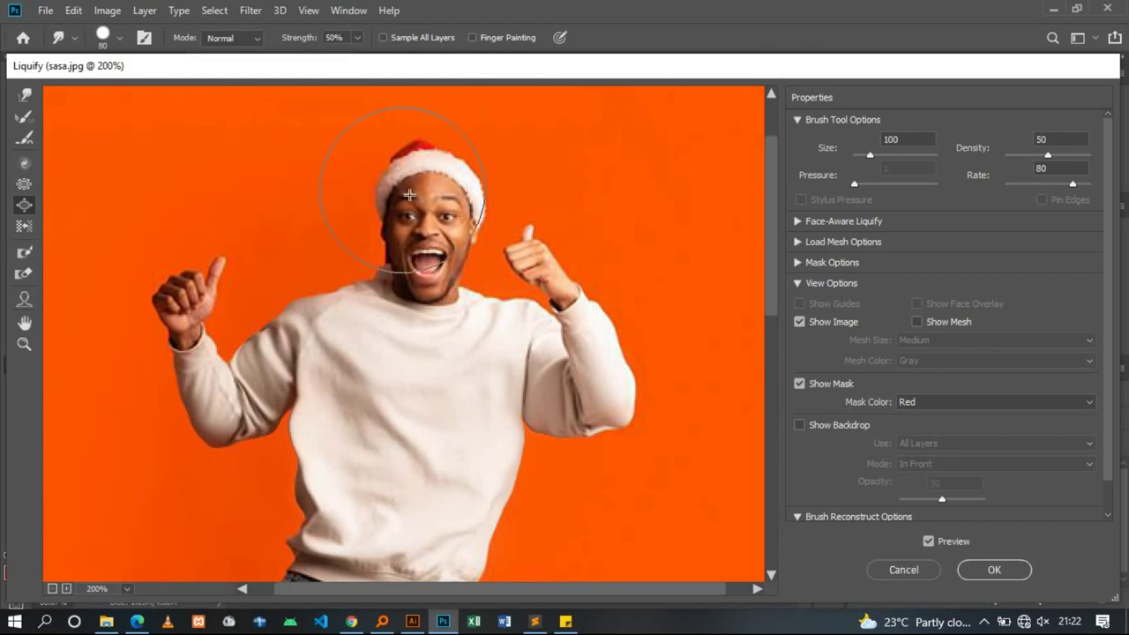
key("bracketleft")
key("bracketleft")
key("bracketleft")
key("bracketleft")
key("bracketleft")
key("bracketleft")
key("bracketleft")
key("bracketleft")
left_click(447, 217)
key("alt")
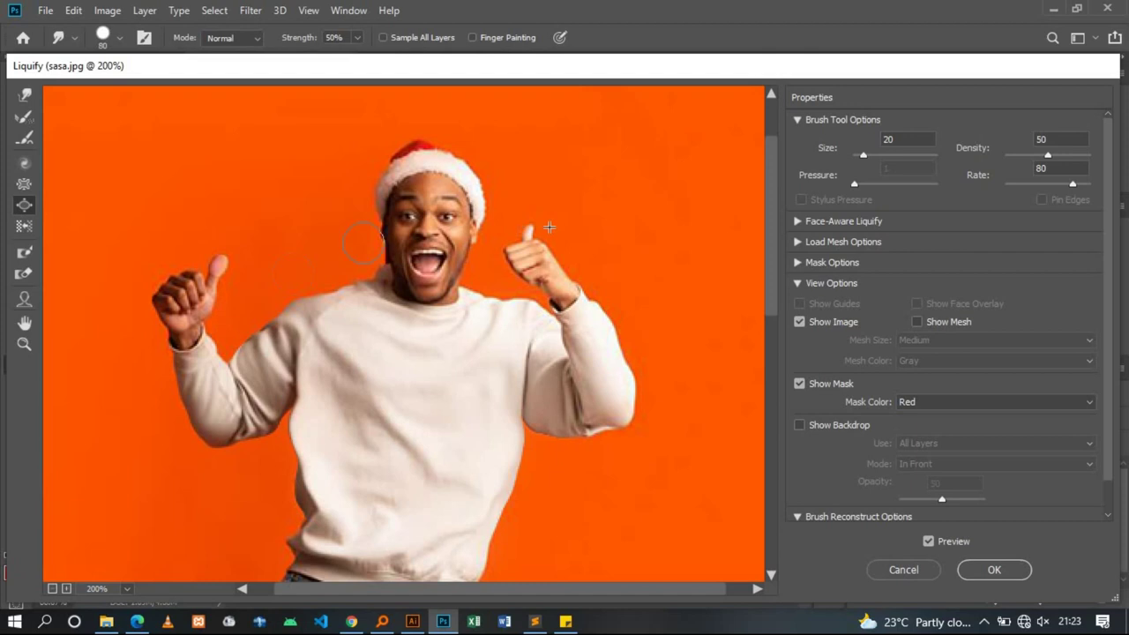
left_click_drag(530, 237, 532, 232)
Try brush sizes 40 and 15, undo an eye enlargement, and apply the Liquify changes
key("bracketright")
left_click_drag(873, 157, 878, 157)
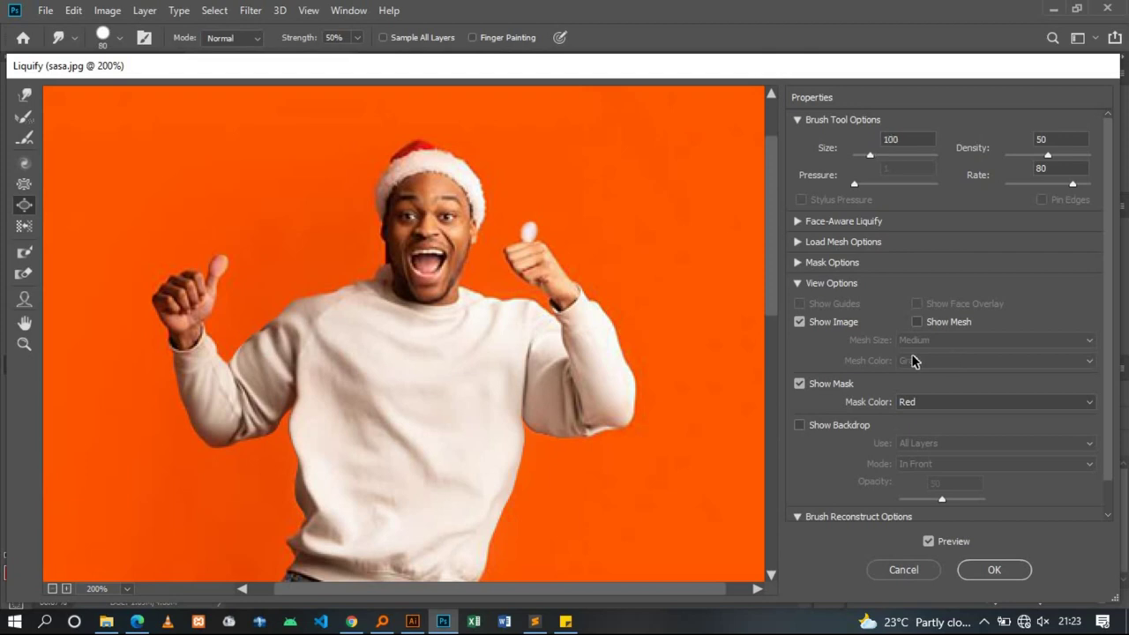
key("bracketleft")
key("bracketleft")
key("bracketleft")
key("bracketright")
key("bracketright")
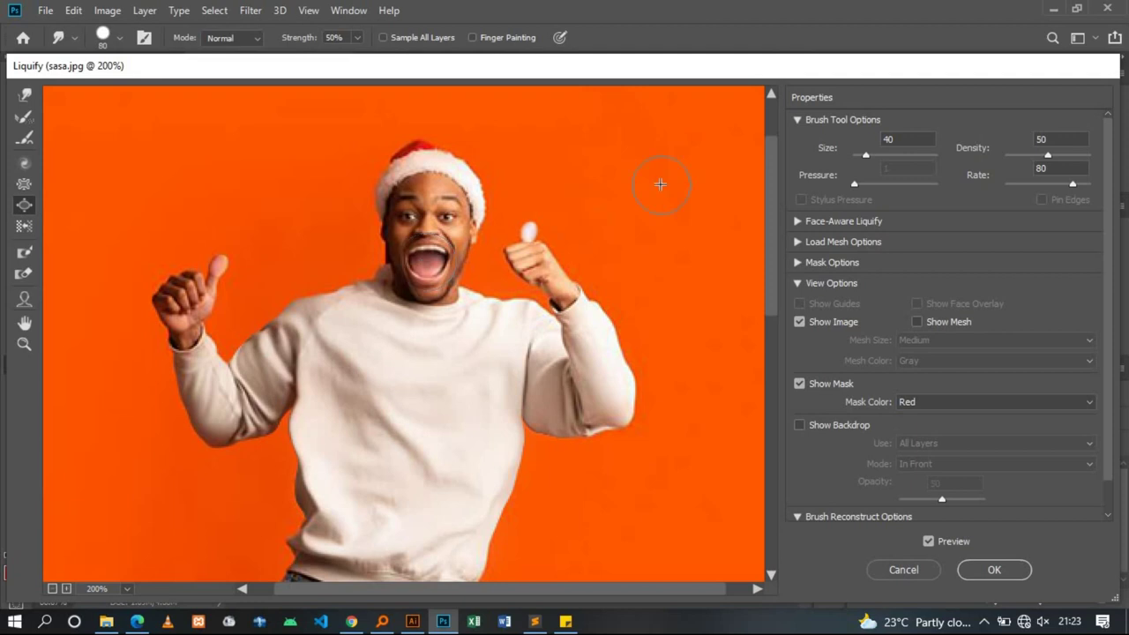
key("bracketleft")
key("bracketleft")
key("bracketleft")
left_click(449, 217)
key("ctrl+alt+z")
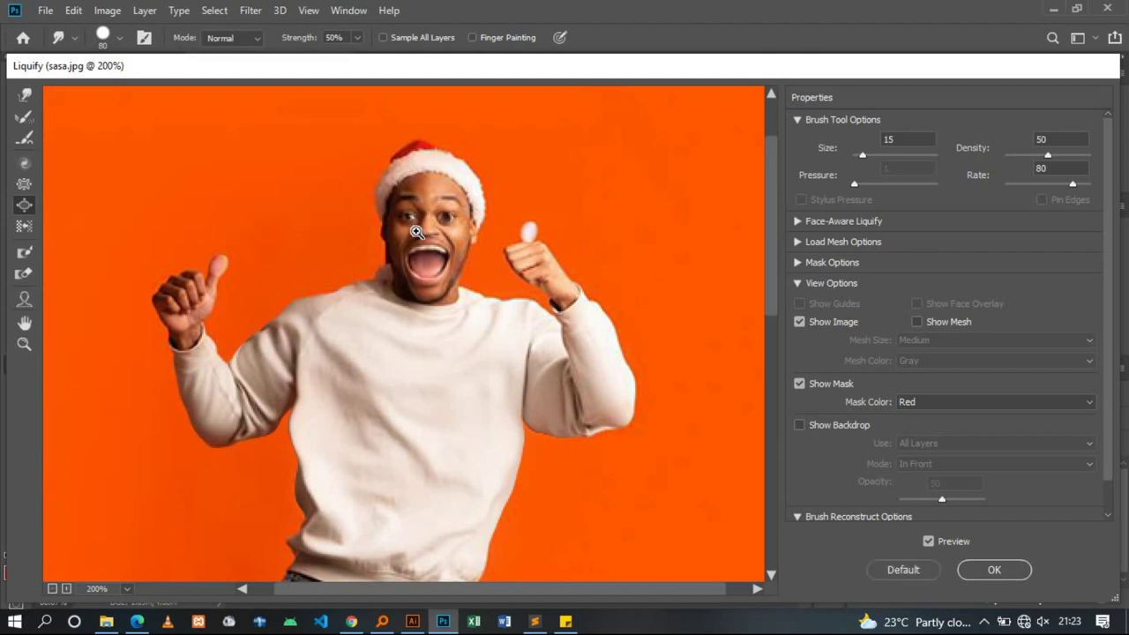
key("bracketright")
key("bracketright")
key("bracketright")
key("bracketright")
key("bracketright")
key("bracketright")
key("bracketright")
key("bracketright")
key("bracketright")
key("bracketright")
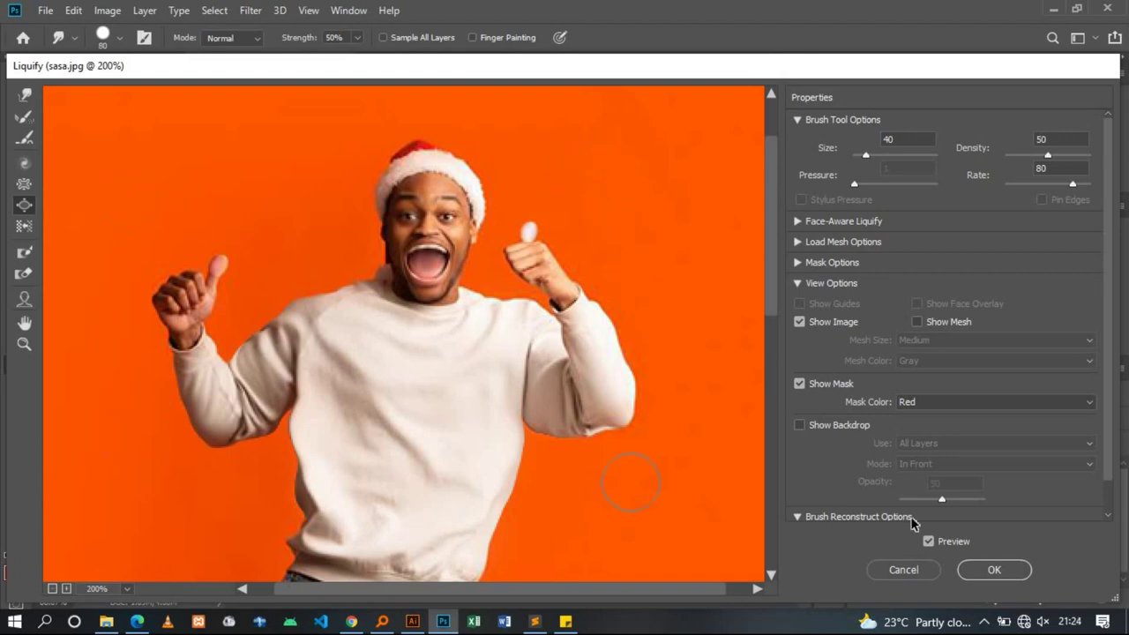
left_click(1013, 574)
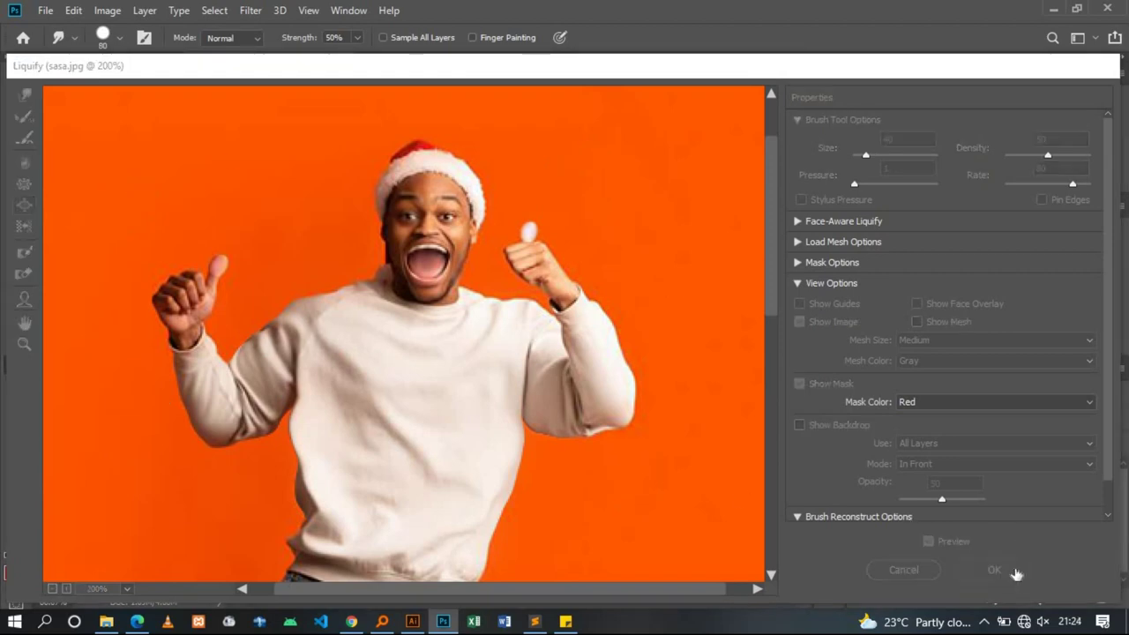
Zoom in and back out, then drag the sasa layer to the trash
key("ctrl+plus")
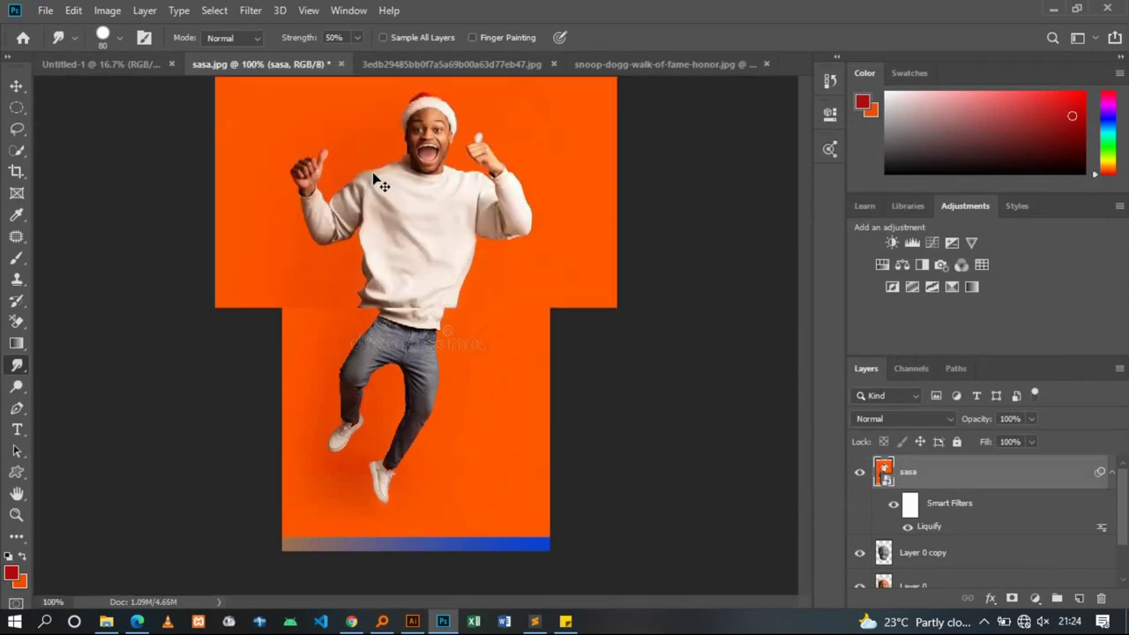
key("ctrl+plus")
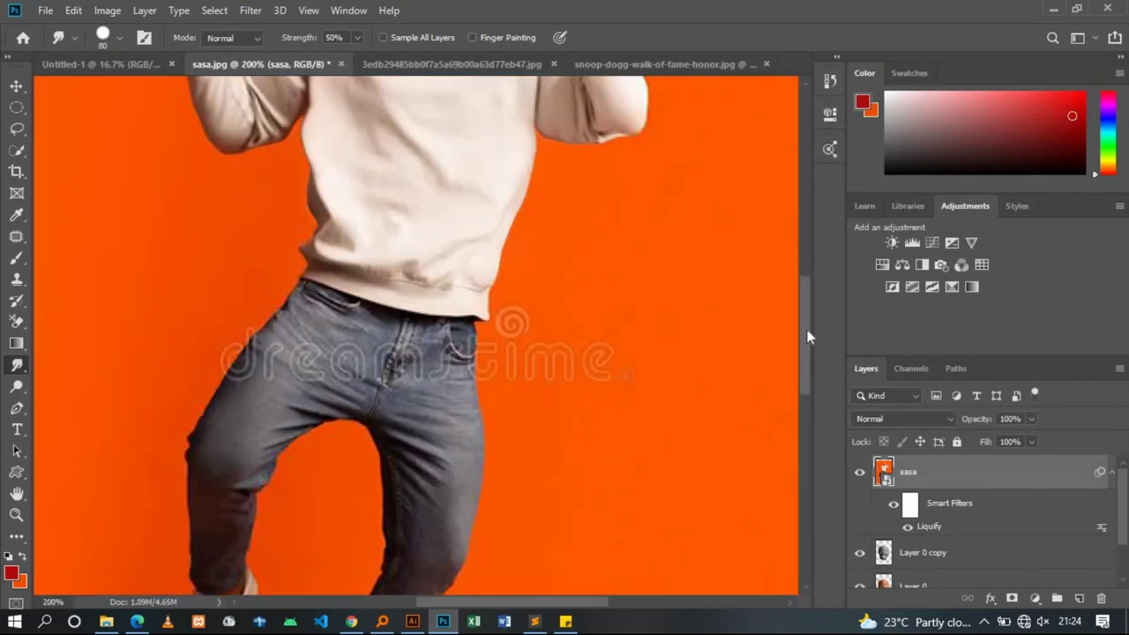
left_click_drag(806, 336, 807, 274)
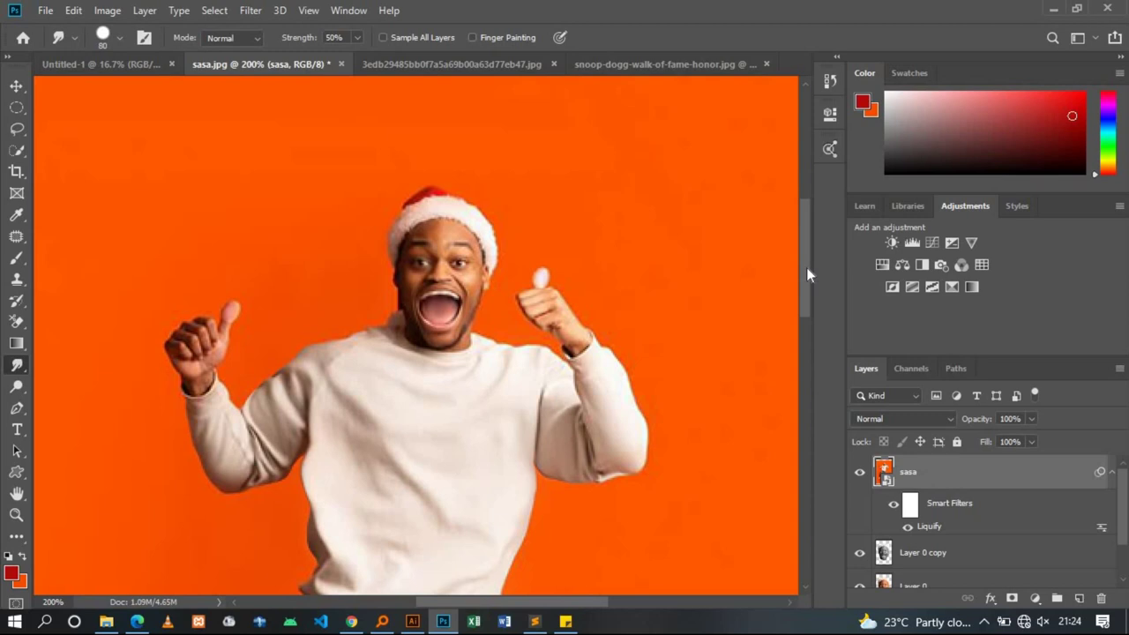
key("ctrl+minus")
key("ctrl+minus")
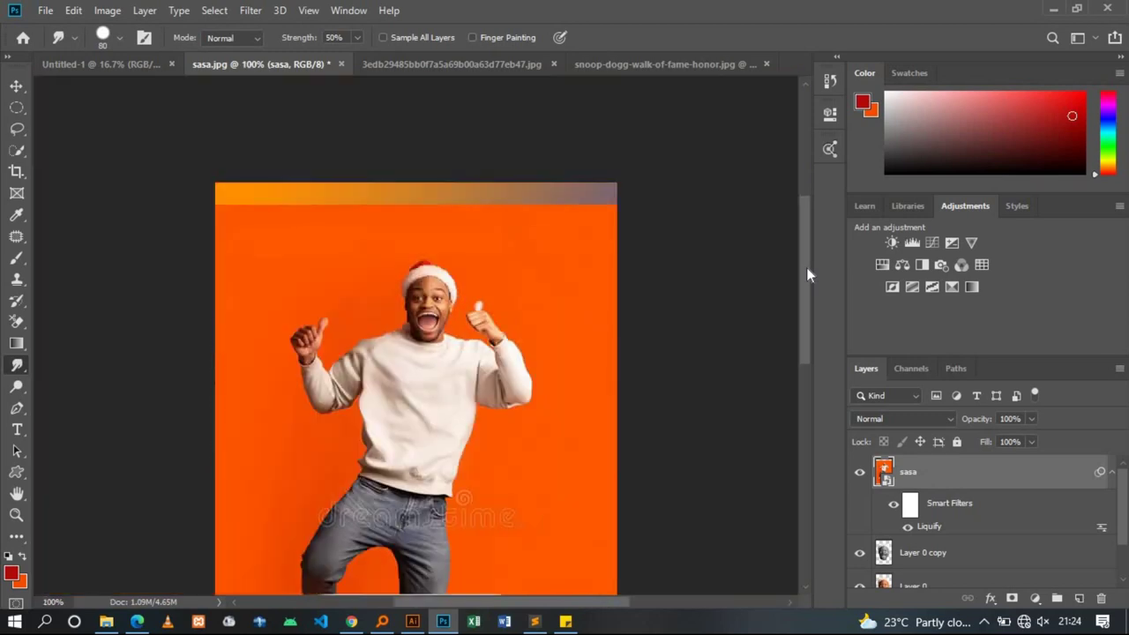
left_click_drag(945, 473, 1101, 599)
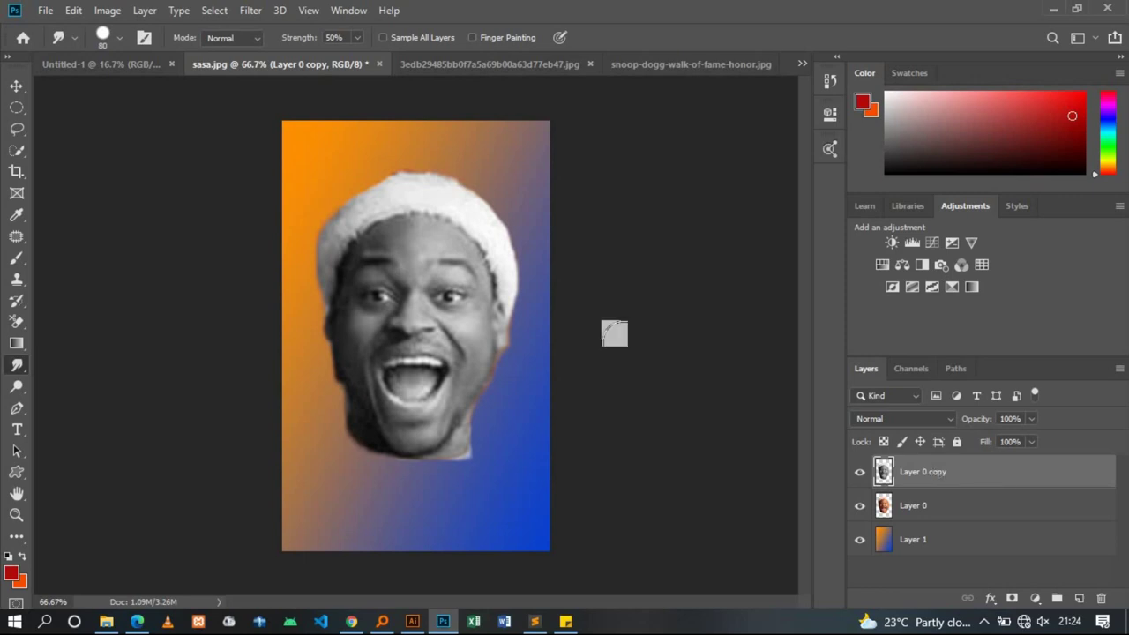
Start Liquify on the face copy with the Forward Warp brush at size 90
left_click(250, 11)
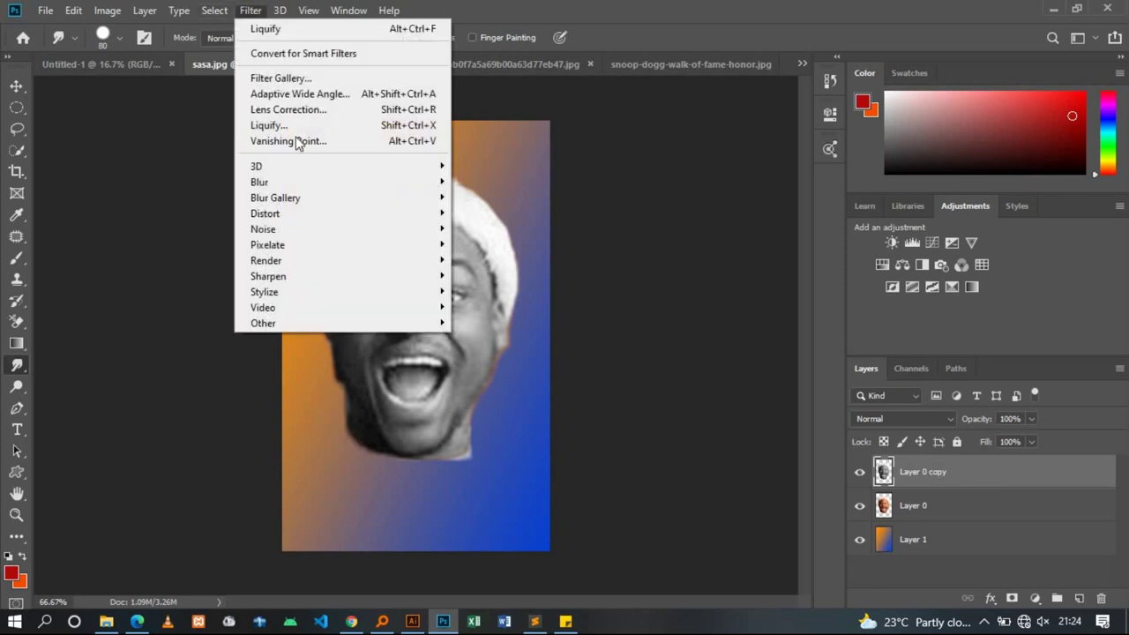
left_click(298, 131)
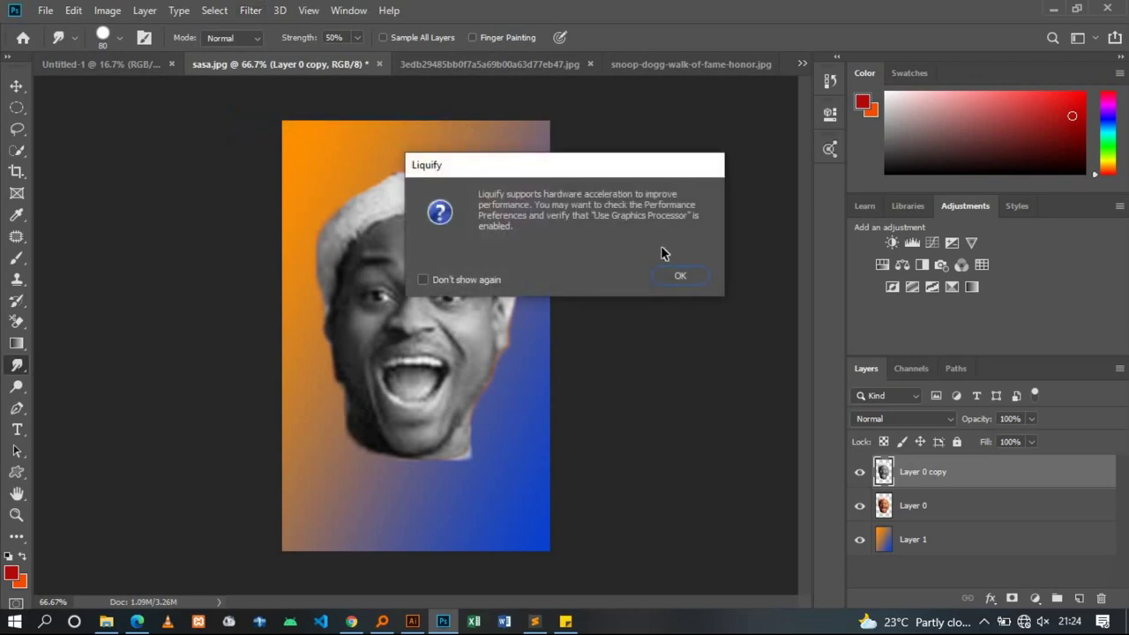
left_click(679, 277)
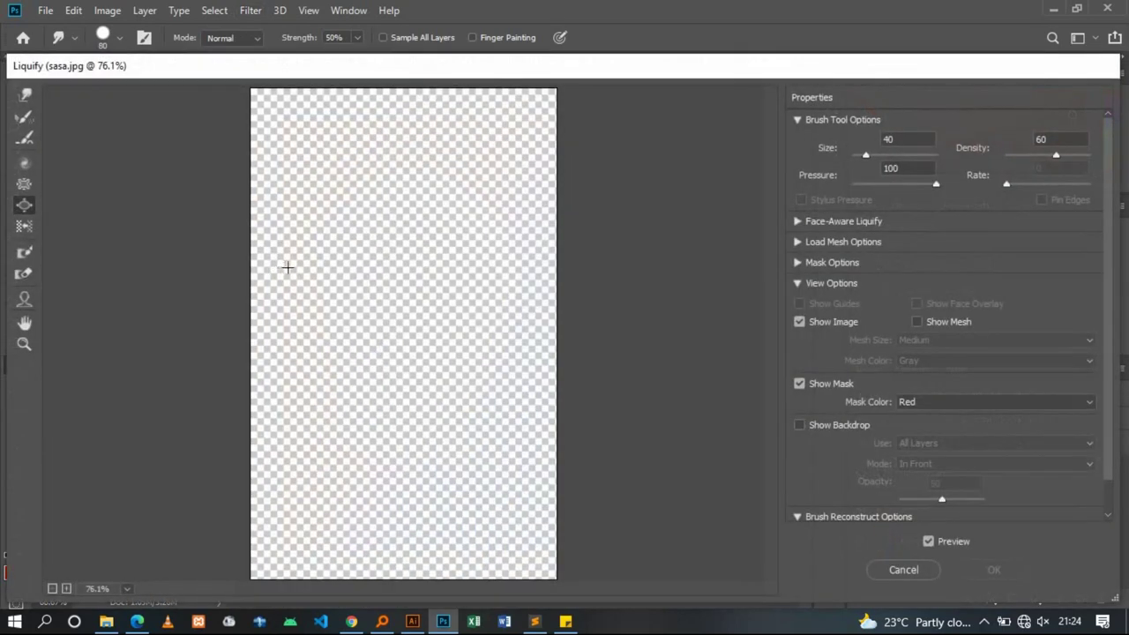
key("bracketright")
key("bracketright")
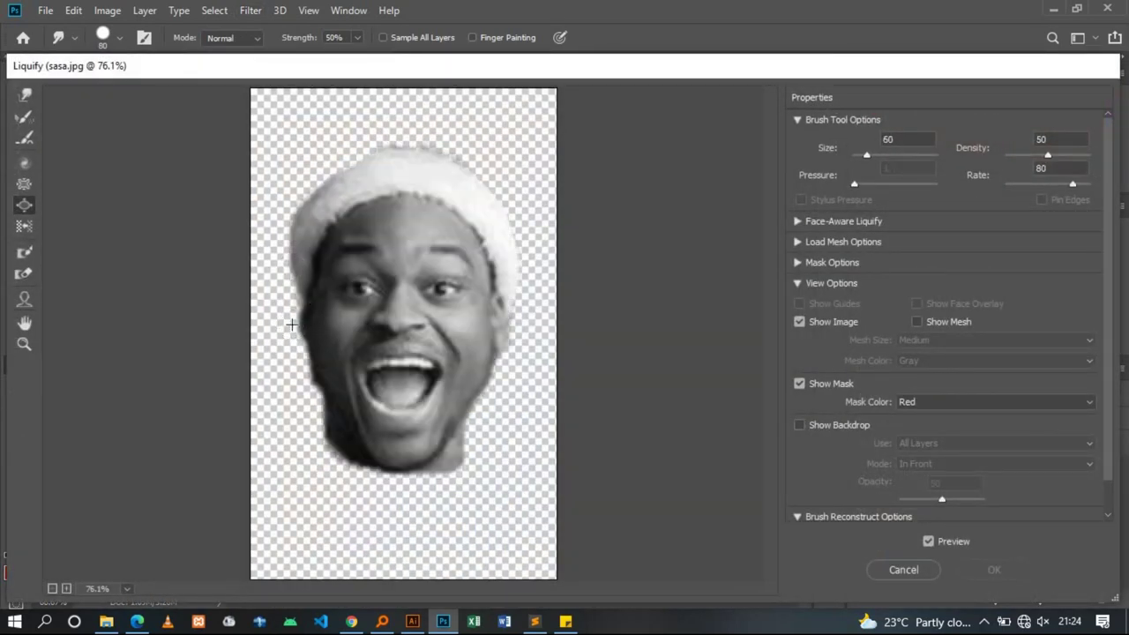
left_click(24, 95)
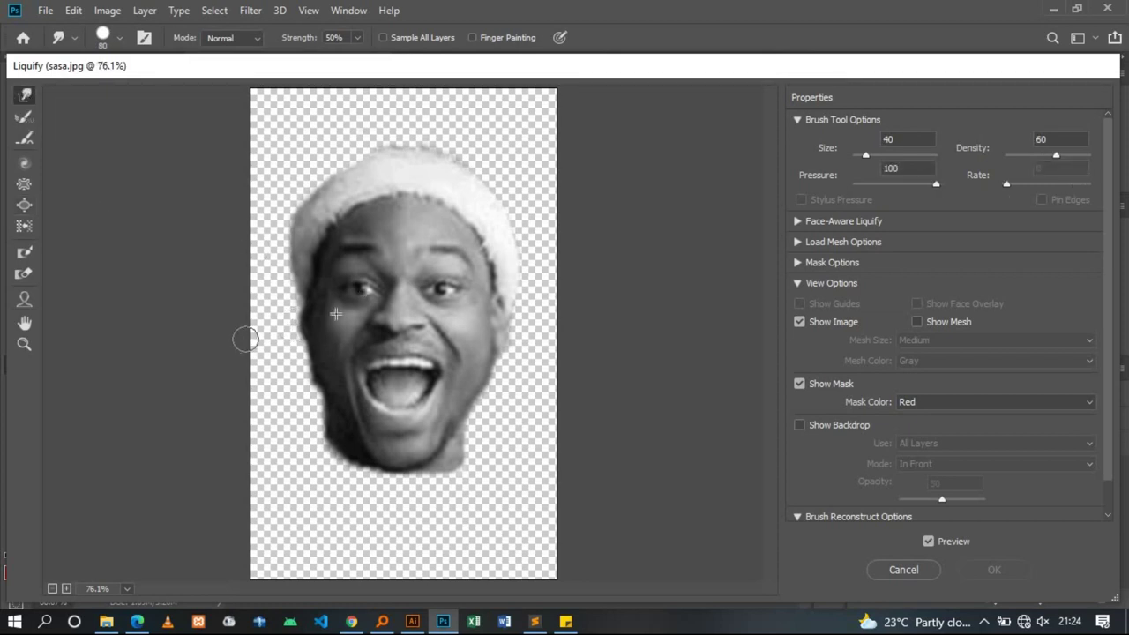
key("bracketright")
key("bracketright")
key("bracketright")
key("bracketright")
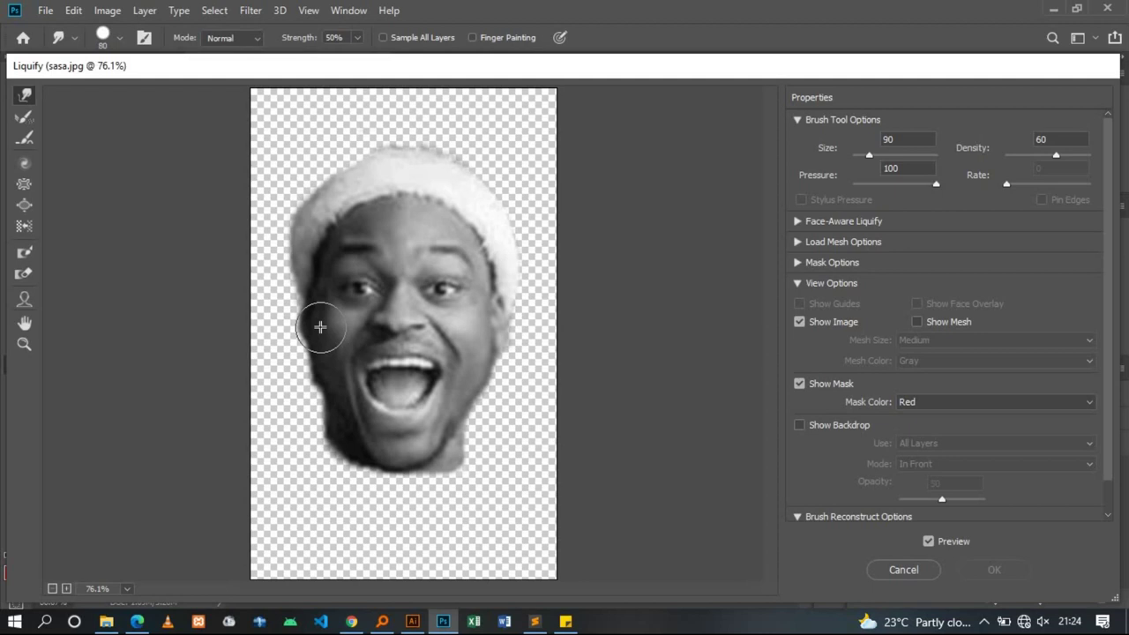
Warp the cheek, nose and mouth into a long band at brush size 125, then apply
left_click_drag(296, 350, 344, 359)
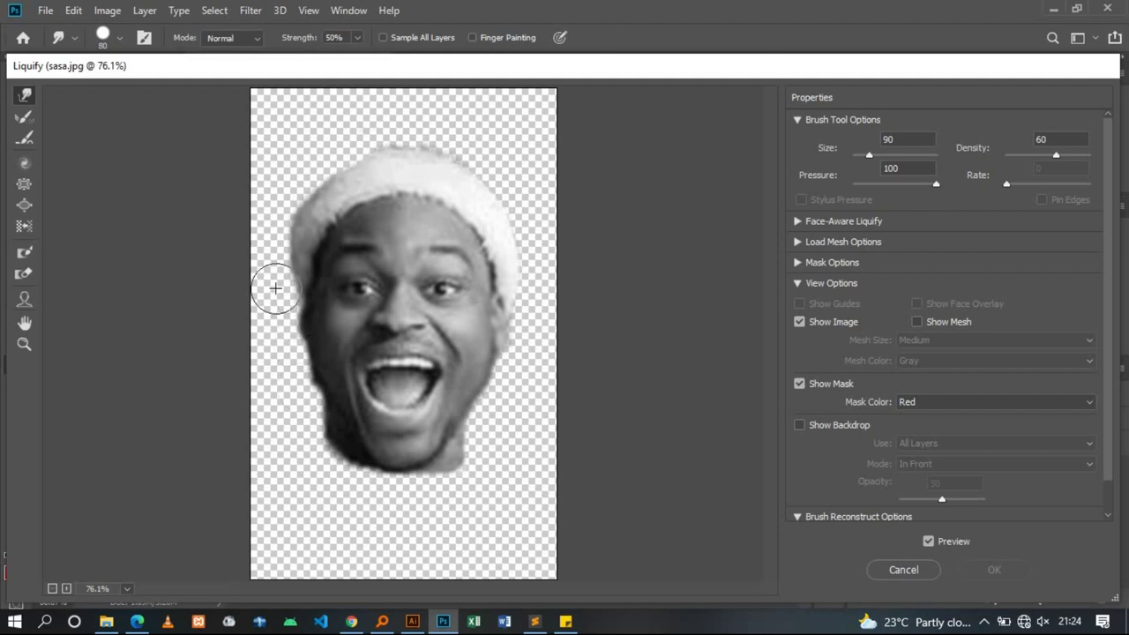
left_click_drag(276, 288, 547, 284)
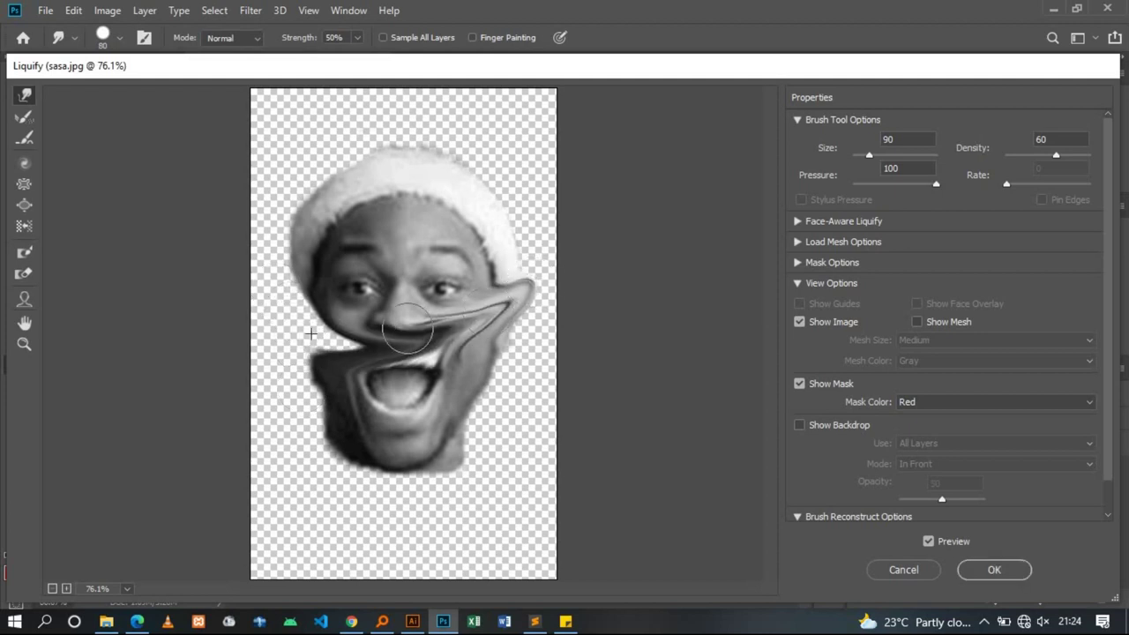
key("bracketright")
key("bracketright")
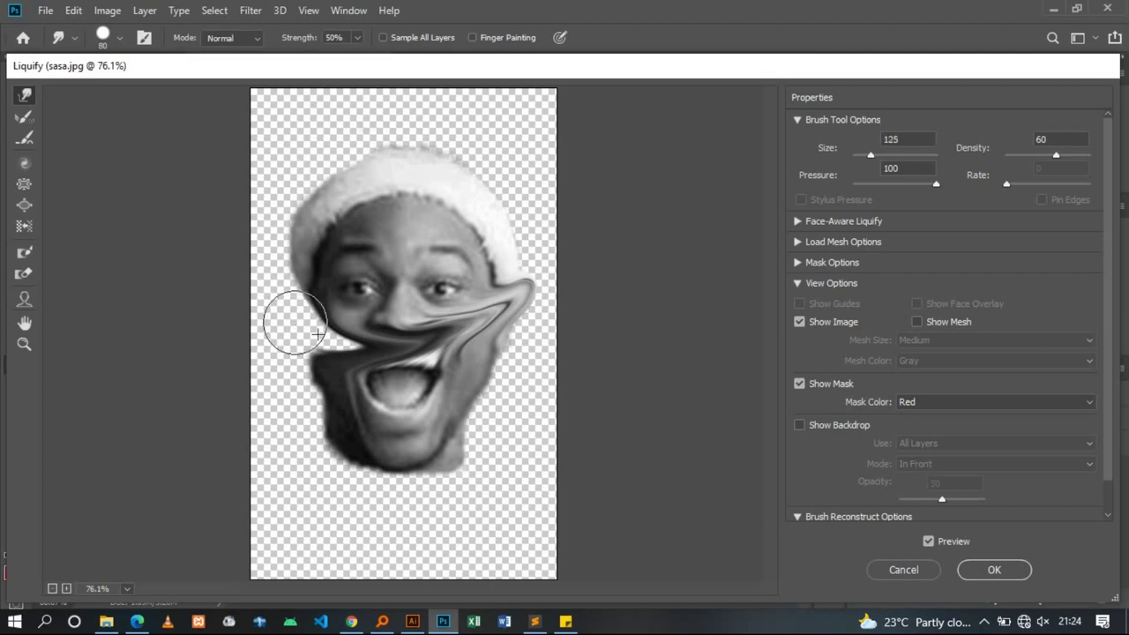
left_click_drag(318, 334, 566, 303)
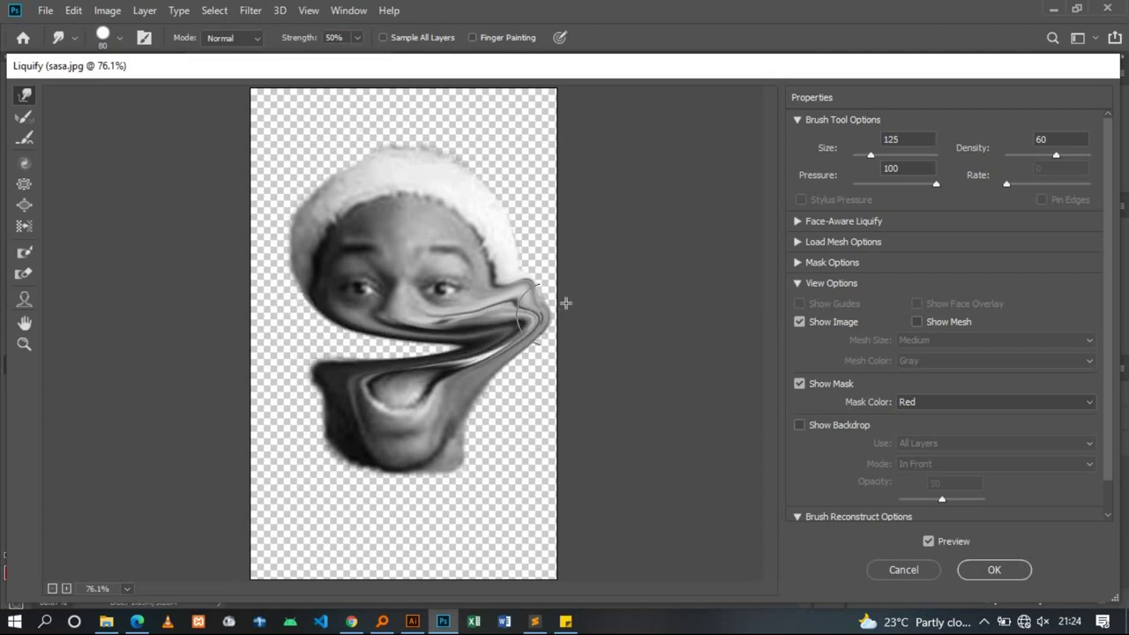
left_click_drag(353, 344, 569, 254)
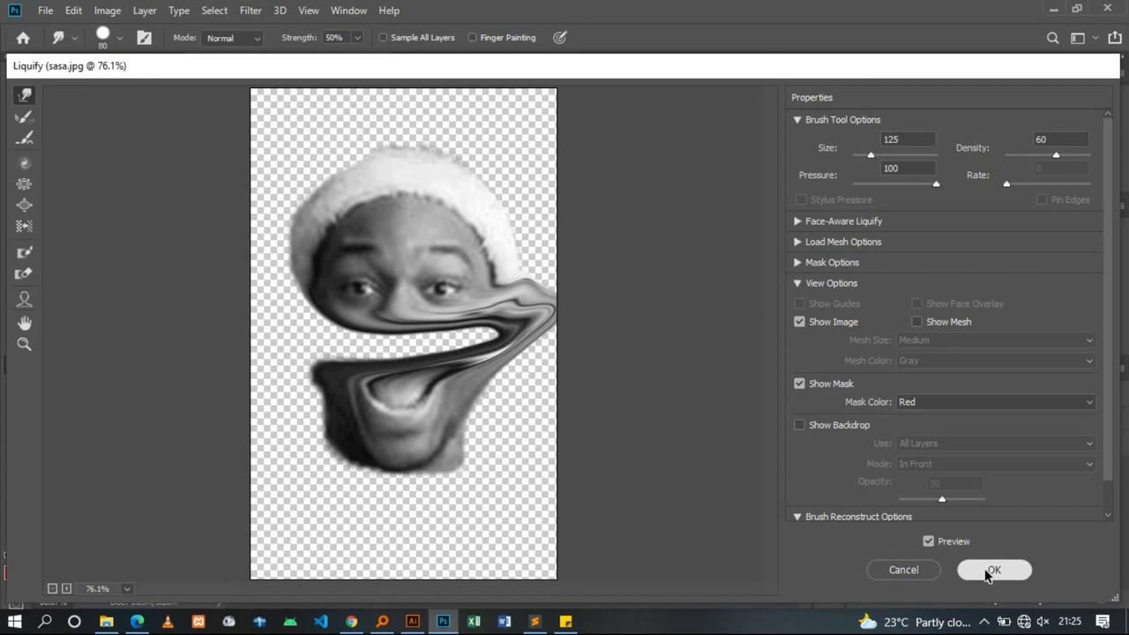
left_click(989, 572)
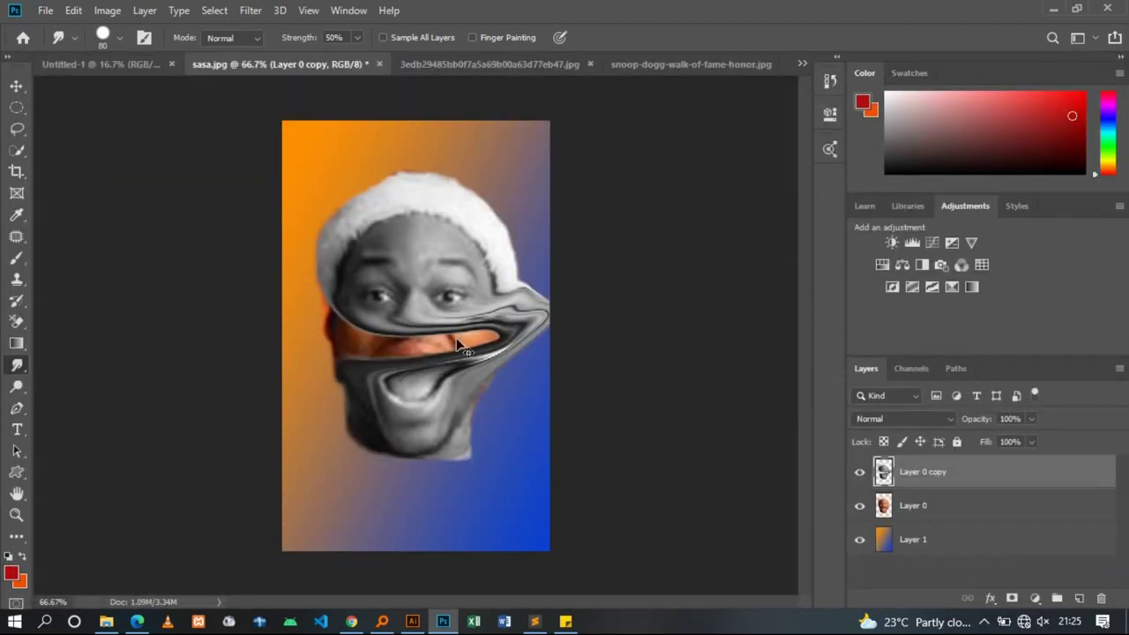
Undo the Liquify smear and smudge grey face pixels onto the orange background
key("ctrl+plus")
key("ctrl+plus")
key("ctrl+minus")
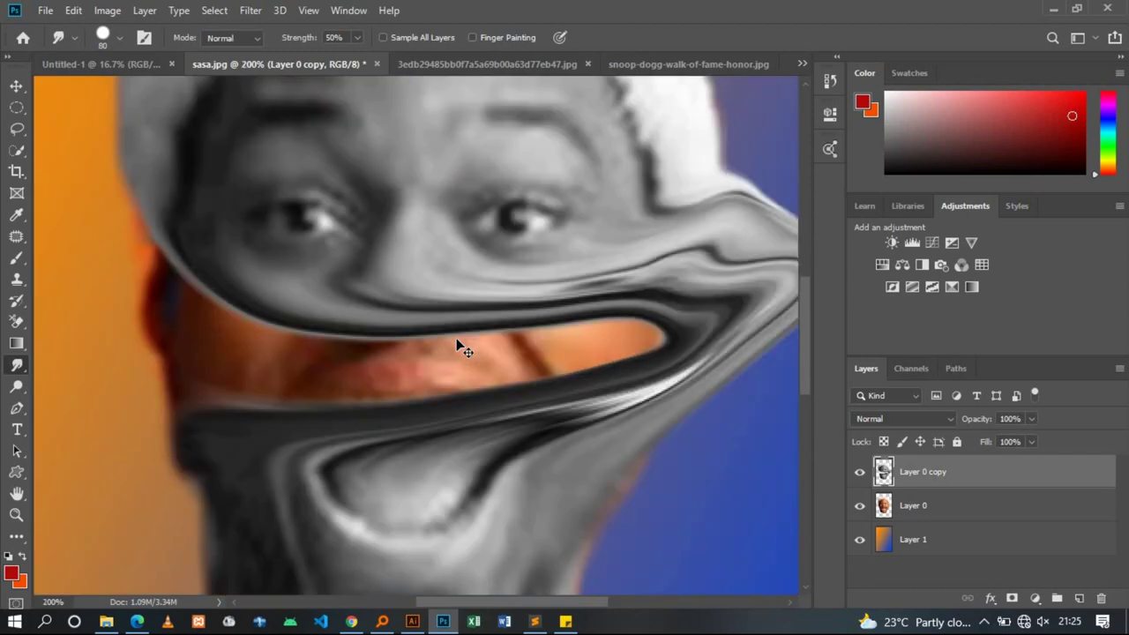
key("ctrl+minus")
key("ctrl+z")
left_click_drag(456, 344, 297, 376)
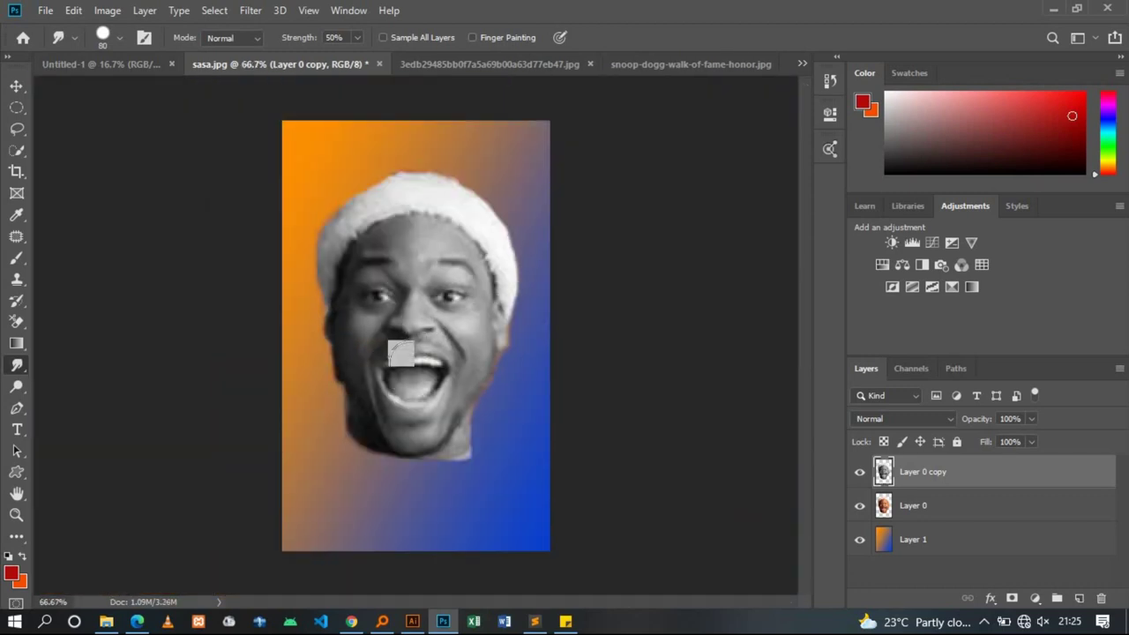
left_click(251, 10)
left_click(322, 126)
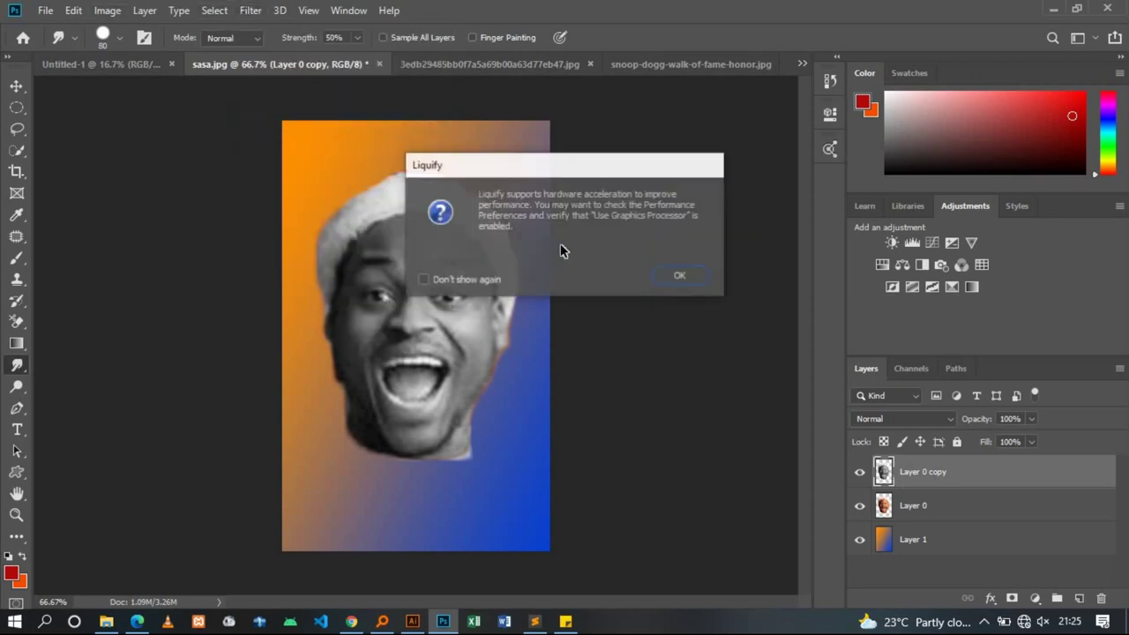
left_click(677, 274)
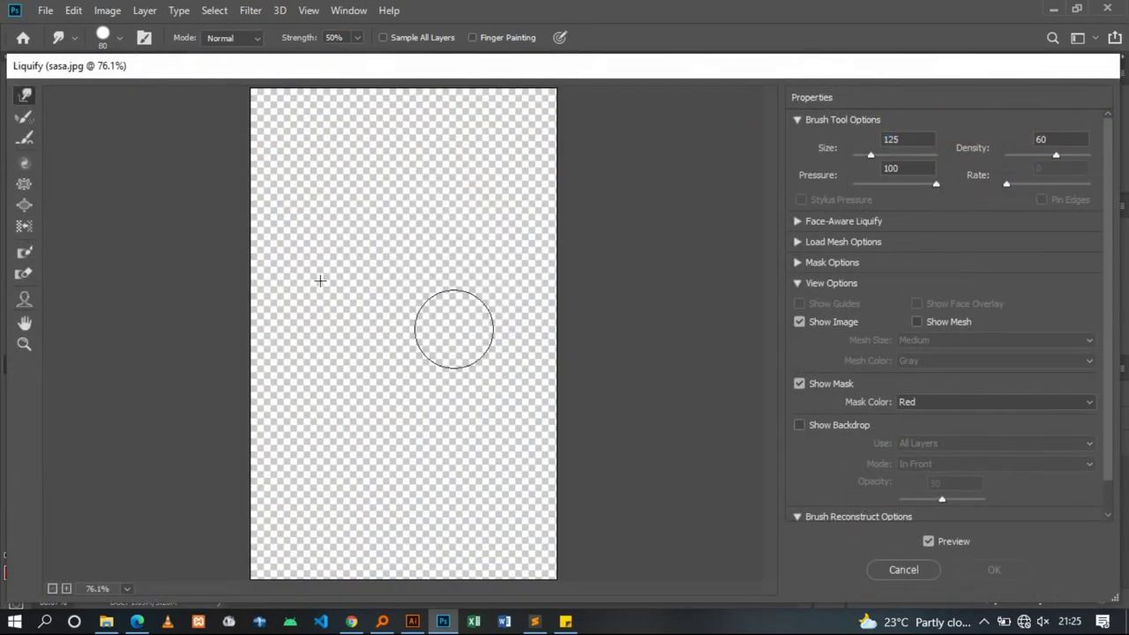
left_click_drag(288, 369, 521, 370)
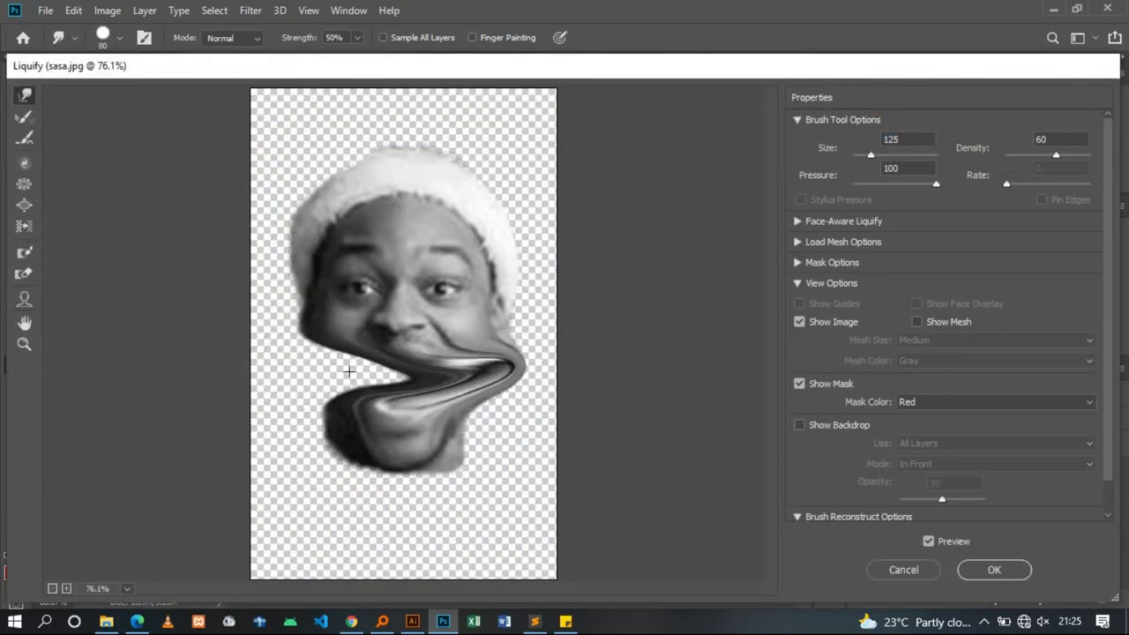
key("ctrl+alt+z")
key("bracketleft")
key("bracketleft")
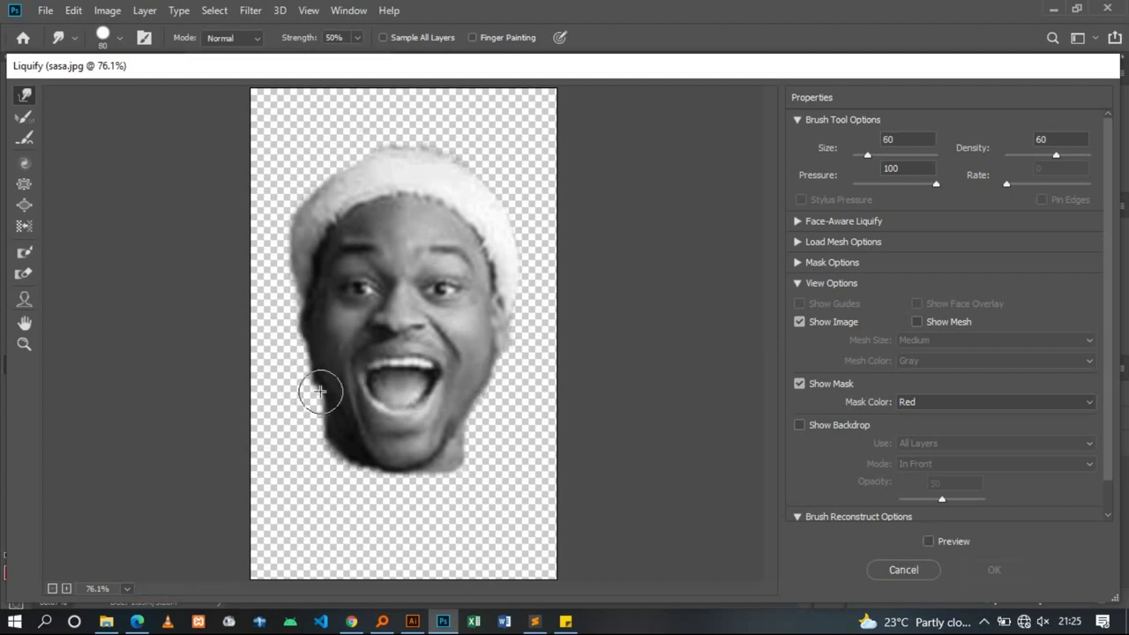
key("Return")
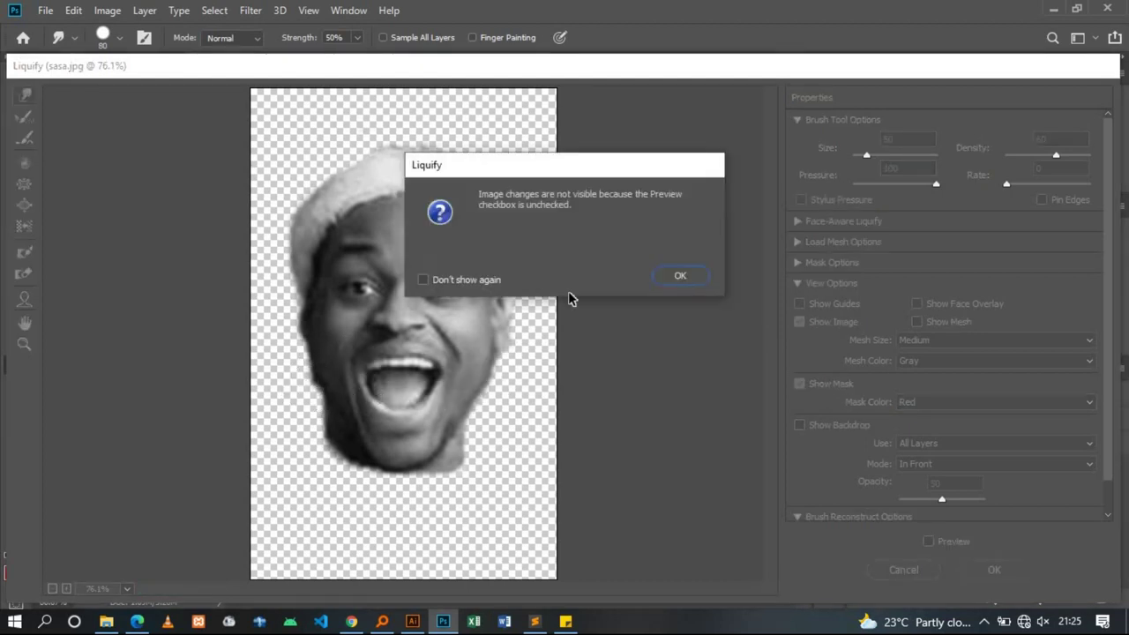
left_click(678, 281)
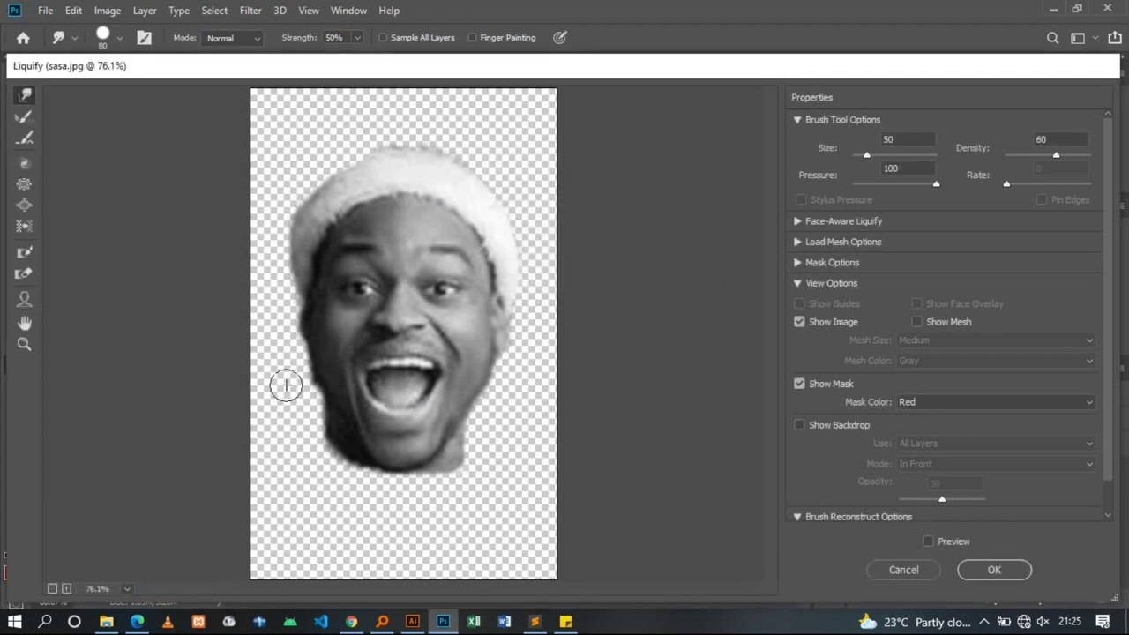
left_click(285, 383)
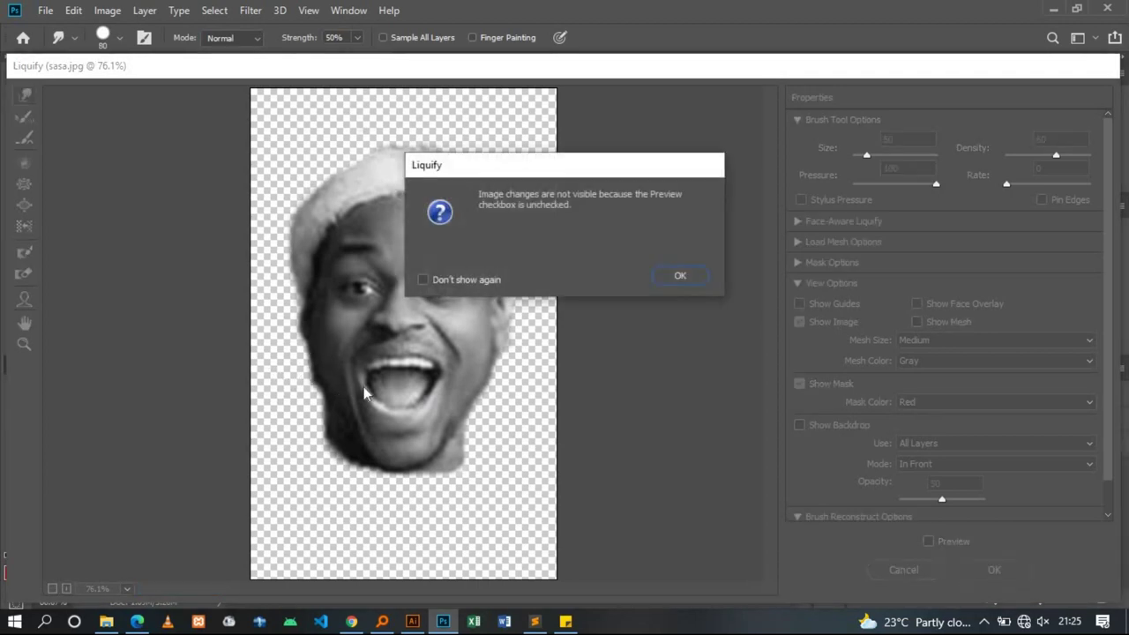
left_click(677, 275)
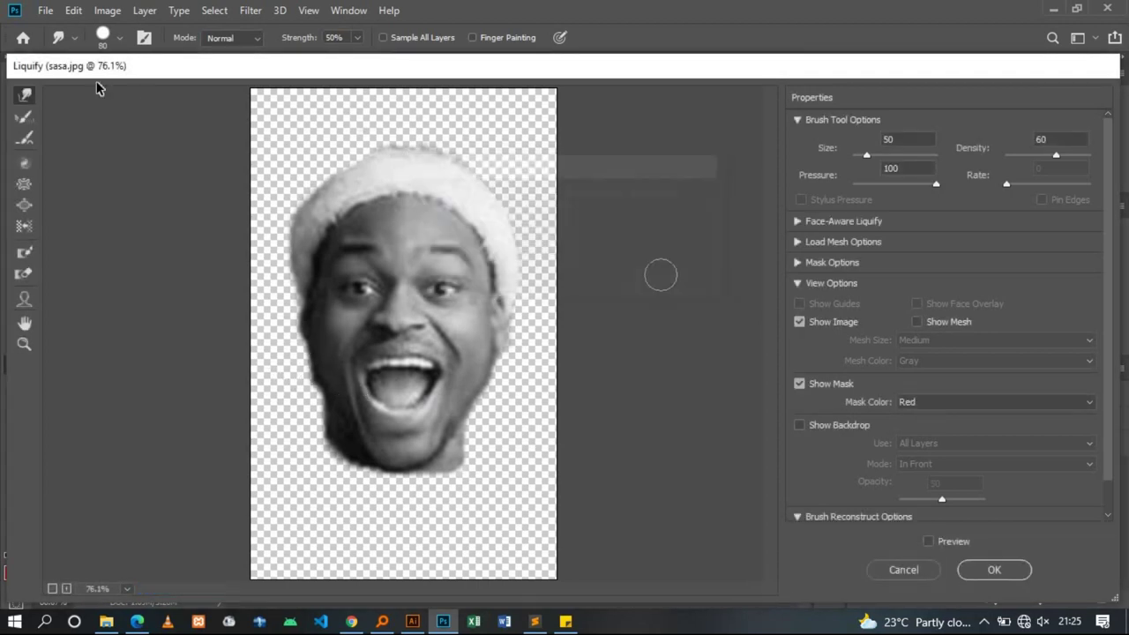
left_click(903, 570)
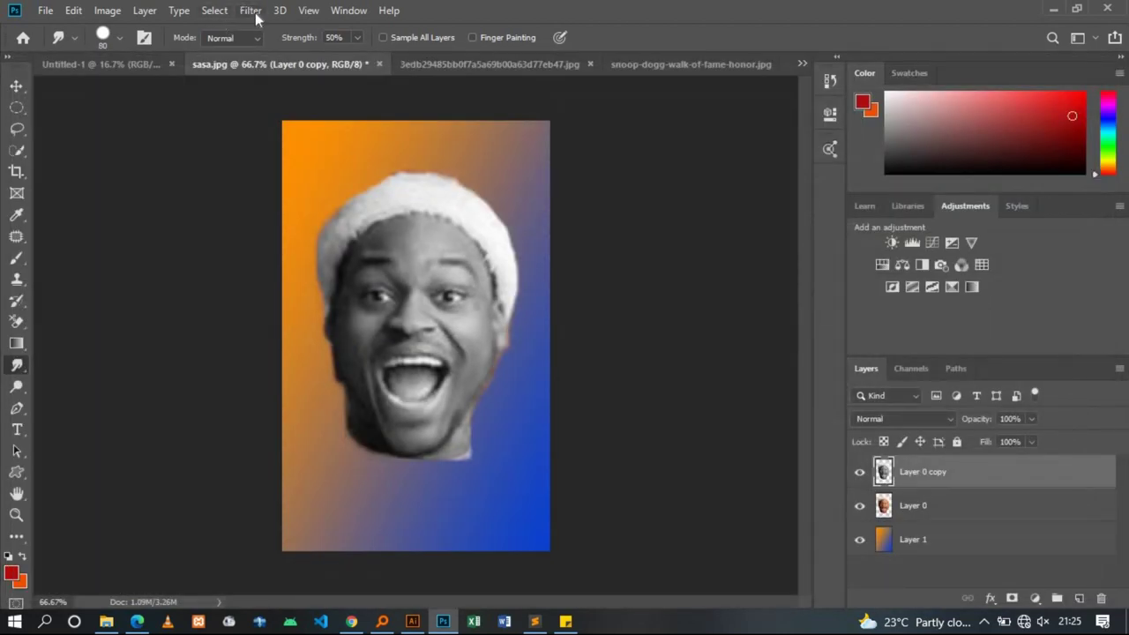
Reapply Liquify, warping the left cheek, jaw and mouth into a wavy curve
left_click(252, 11)
left_click(306, 126)
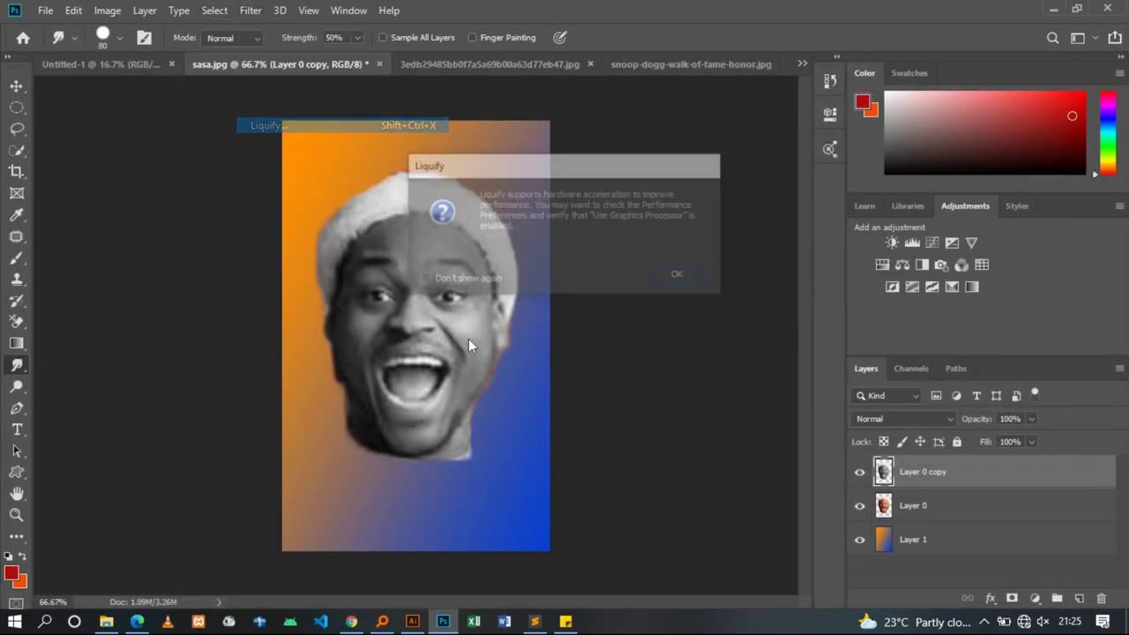
left_click(676, 275)
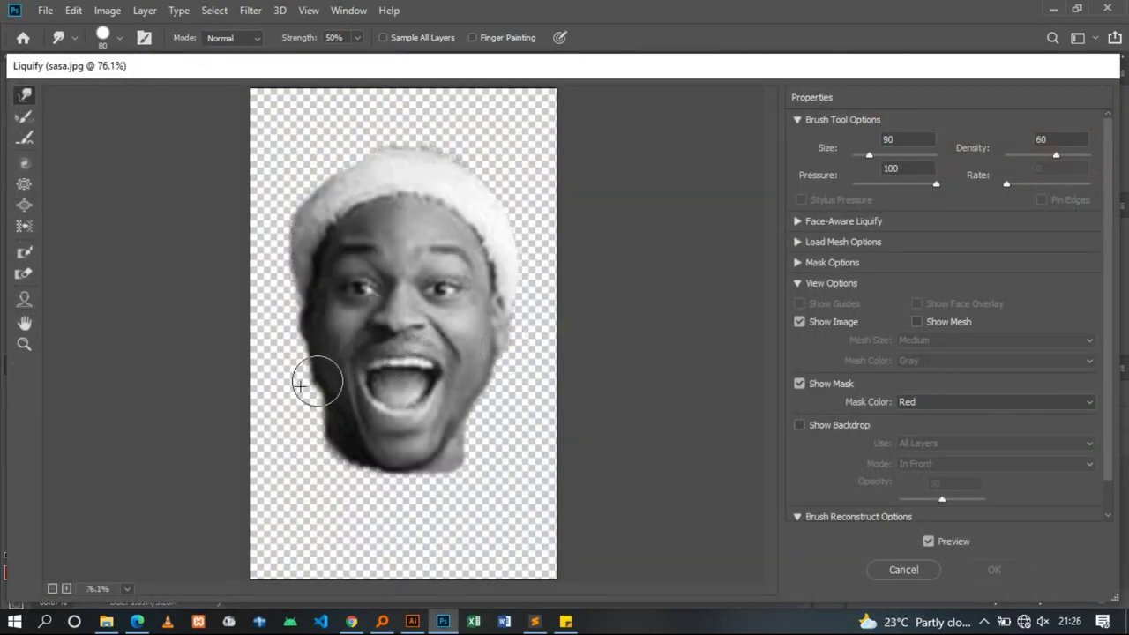
left_click_drag(330, 386, 507, 375)
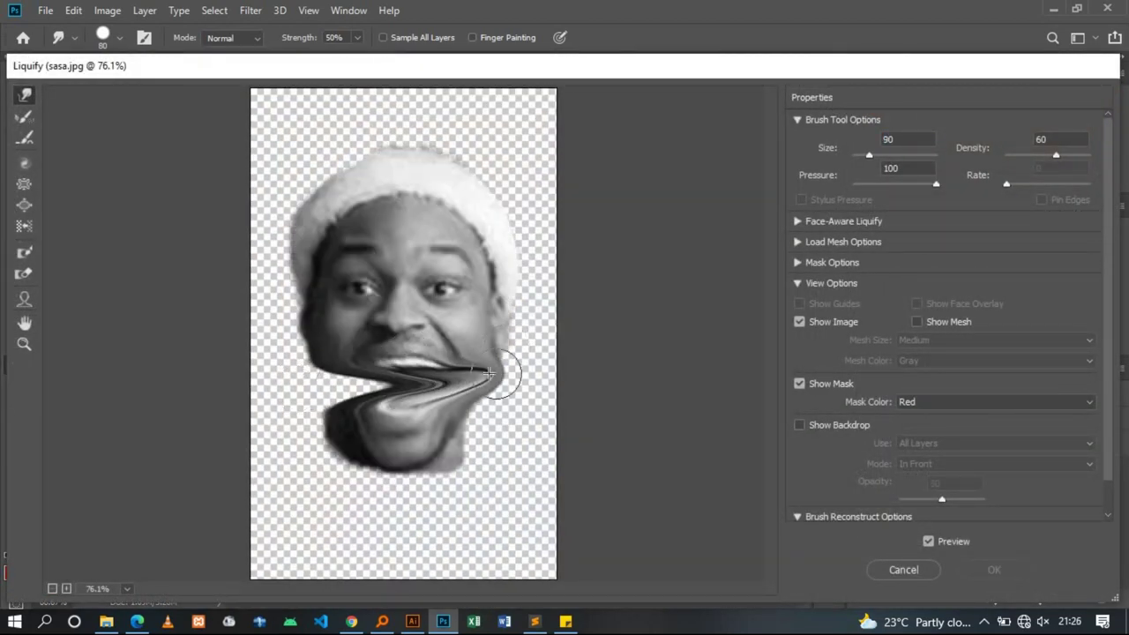
left_click_drag(388, 386, 461, 374)
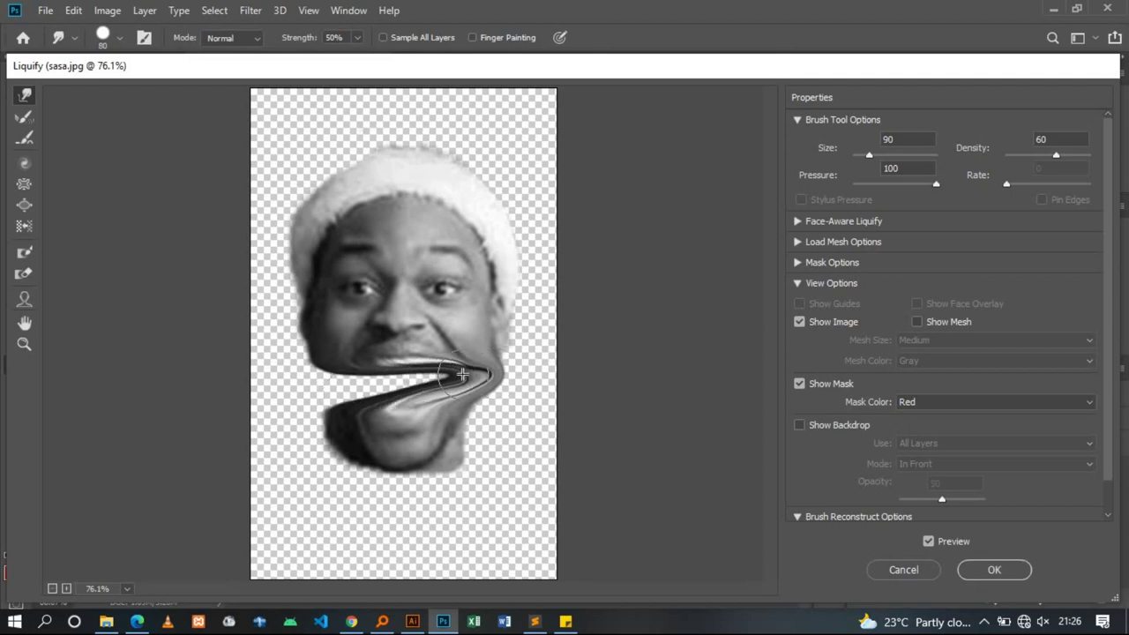
left_click(994, 569)
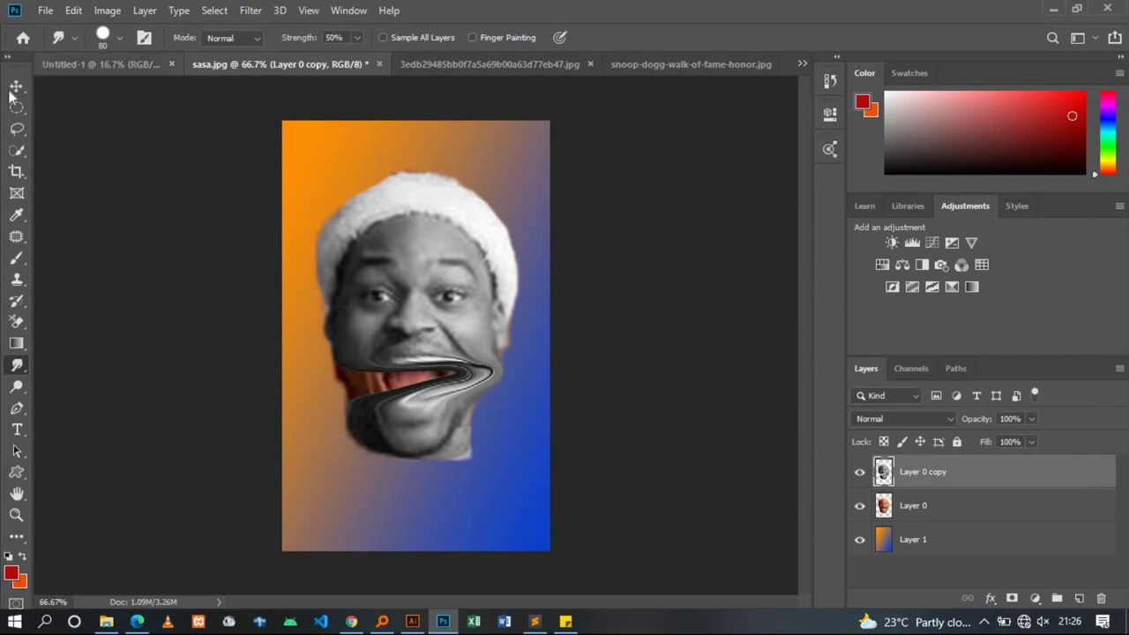
With the Move tool, nudge the warped face up, then delete the greyscale face copy layer
left_click(15, 86)
left_click(209, 217)
left_click_drag(420, 363, 418, 357)
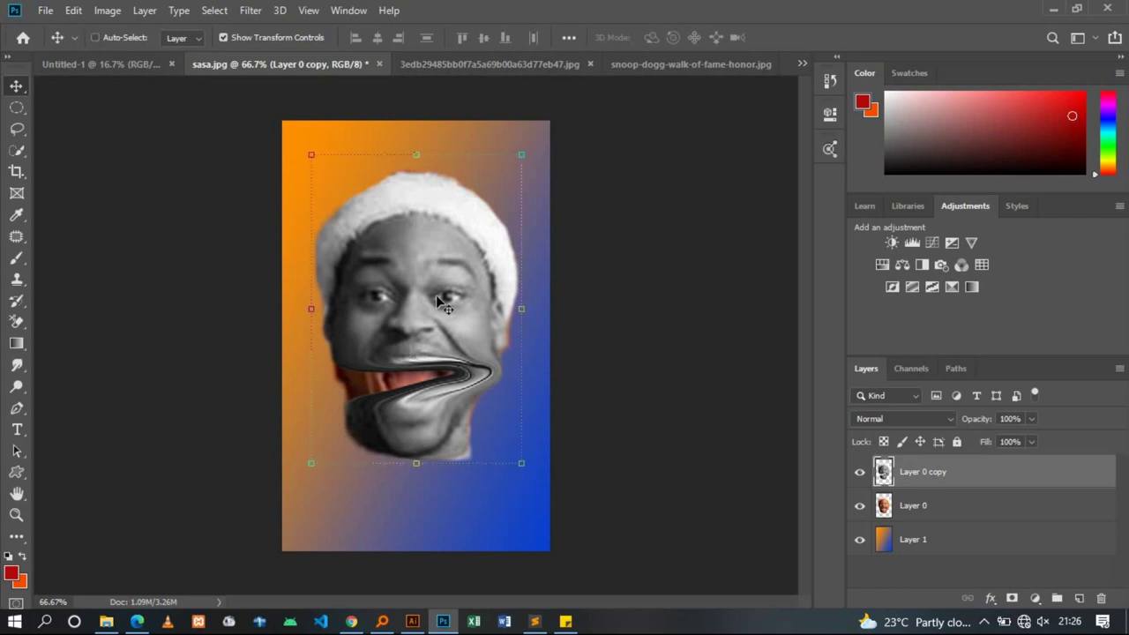
key("ctrl+plus")
key("ctrl+minus")
key("ctrl+minus")
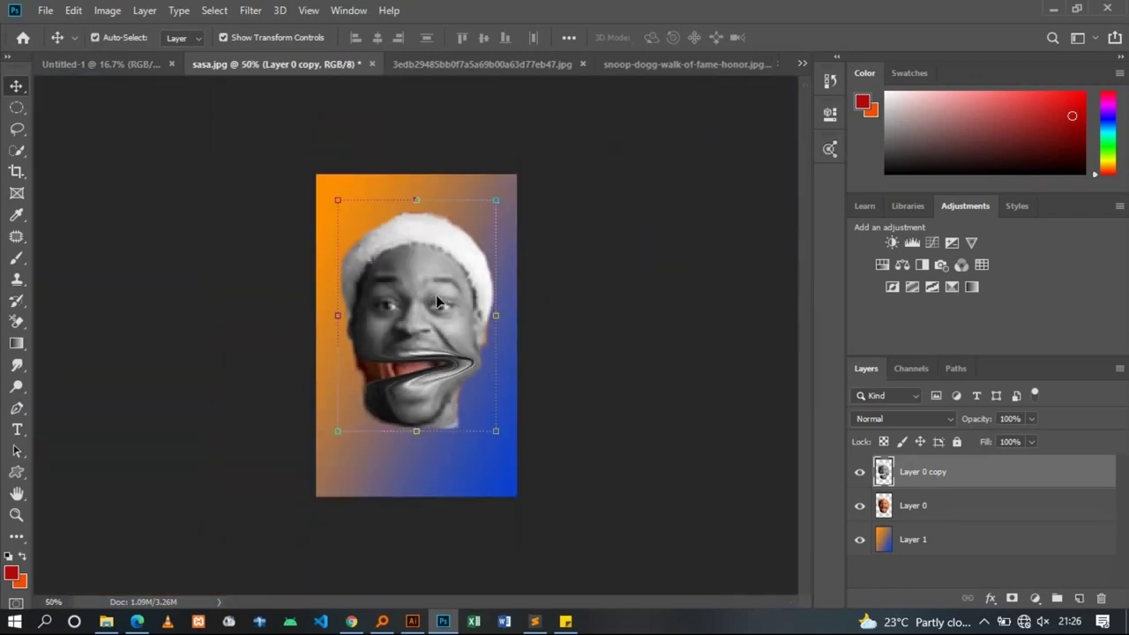
key("Delete")
Delete the colour face layer and return to the Untitled-1 document
key("ctrl")
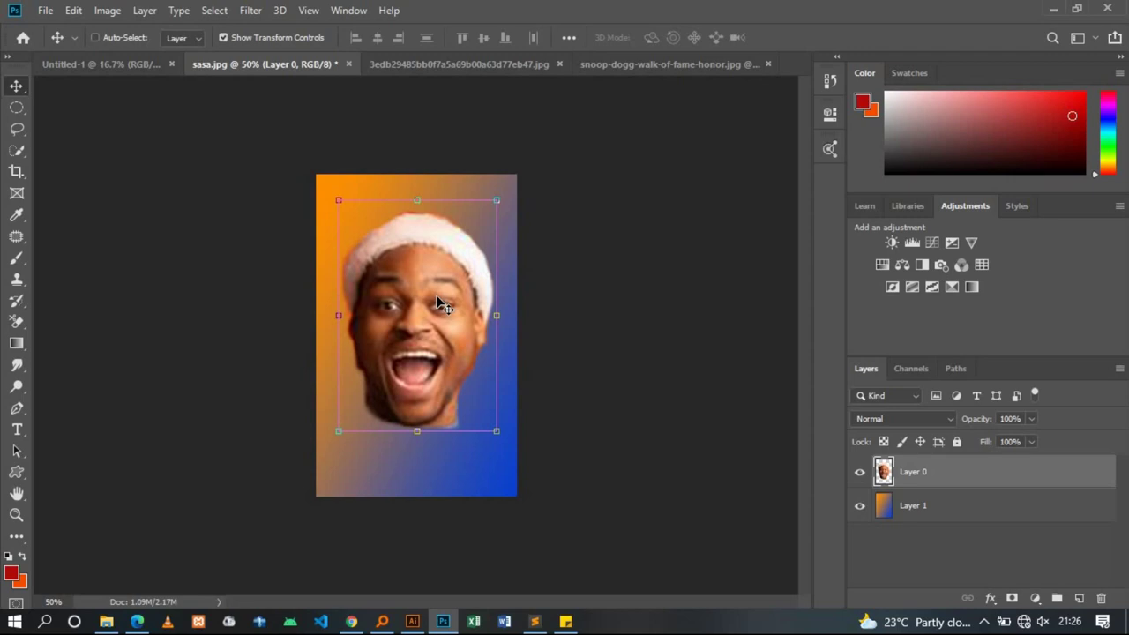
key("ctrl+plus")
key("ctrl+plus")
key("ctrl+minus")
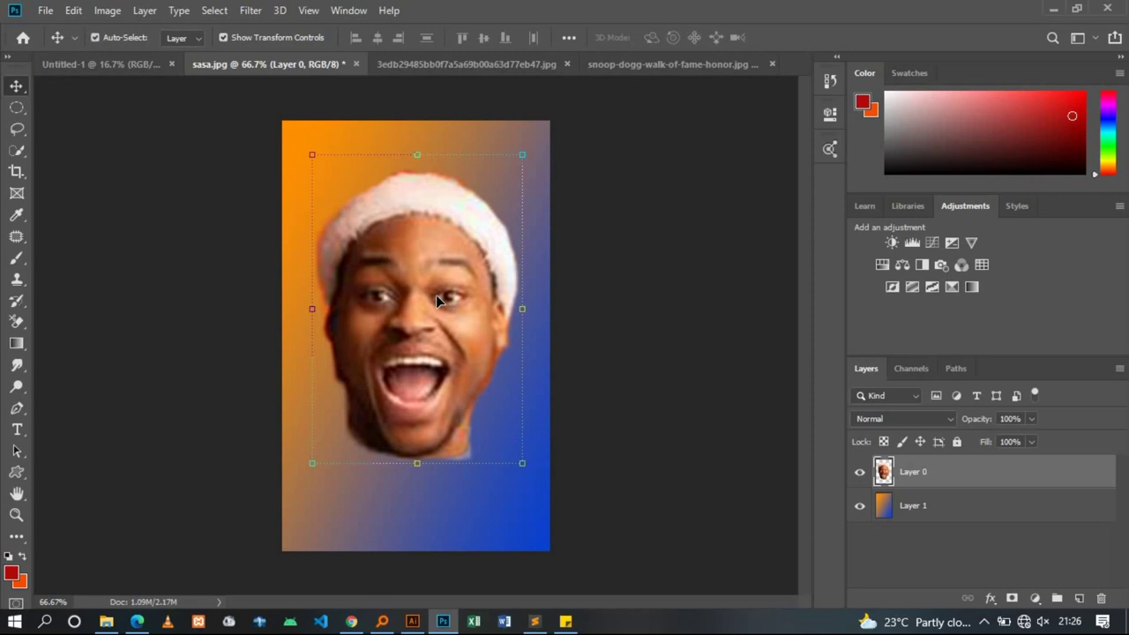
key("Delete")
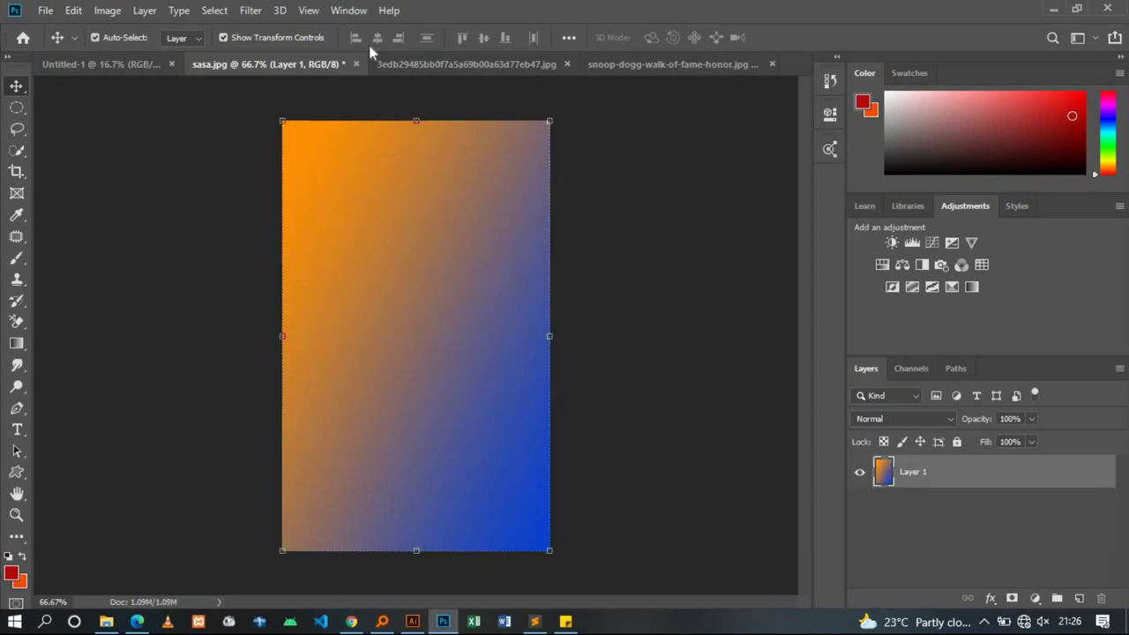
left_click(113, 65)
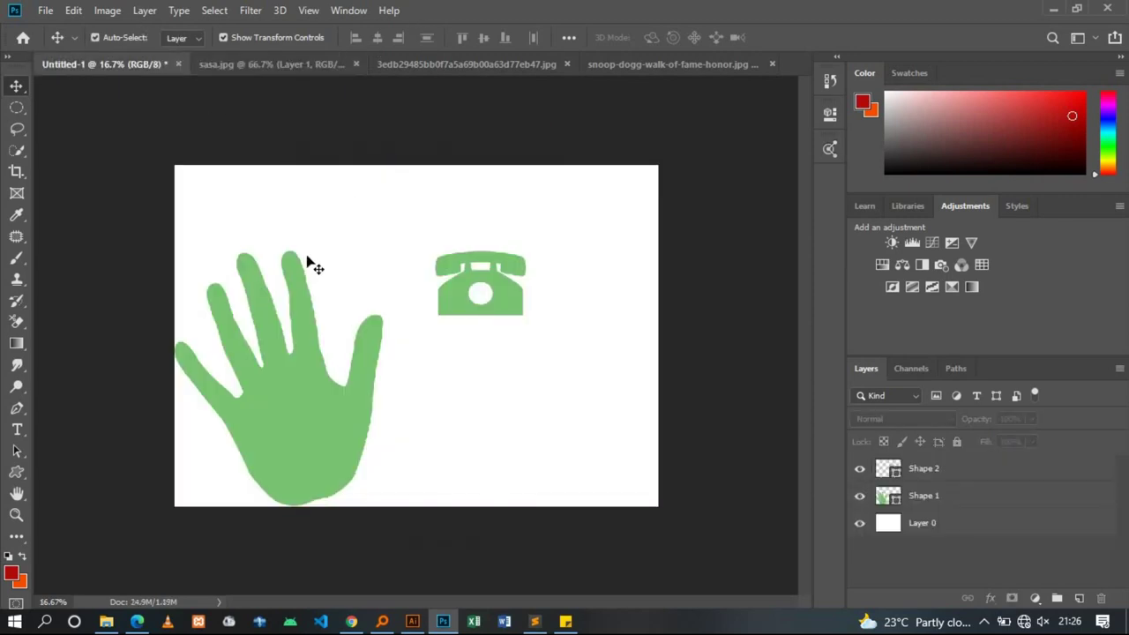
Move the hand up-right and delete the telephone shape
left_click_drag(337, 439, 370, 413)
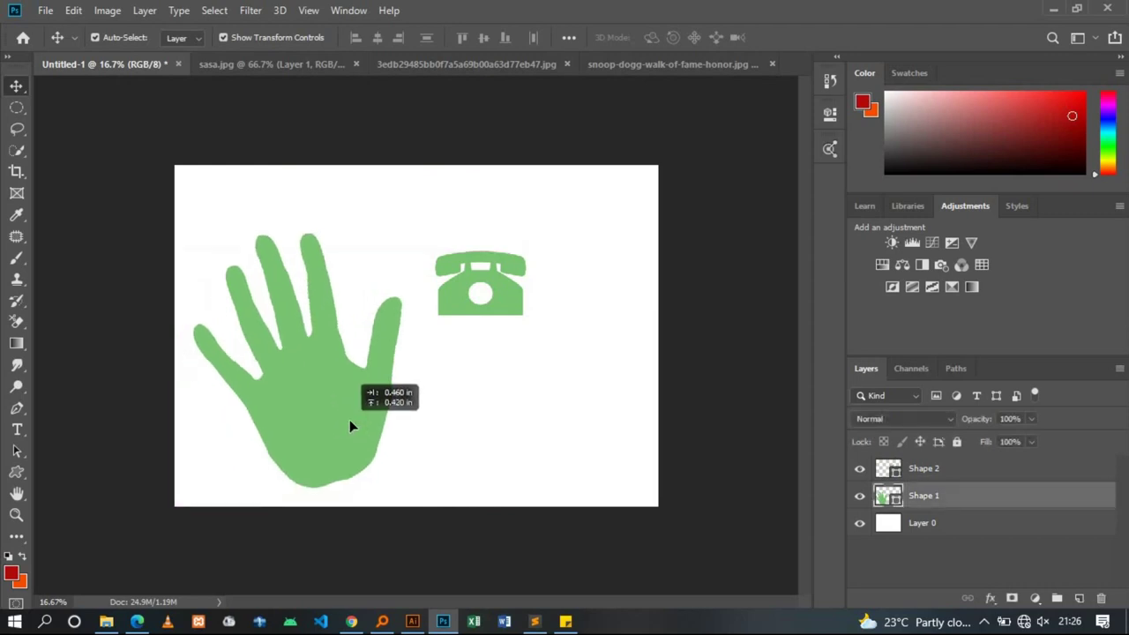
left_click_drag(507, 309, 566, 331)
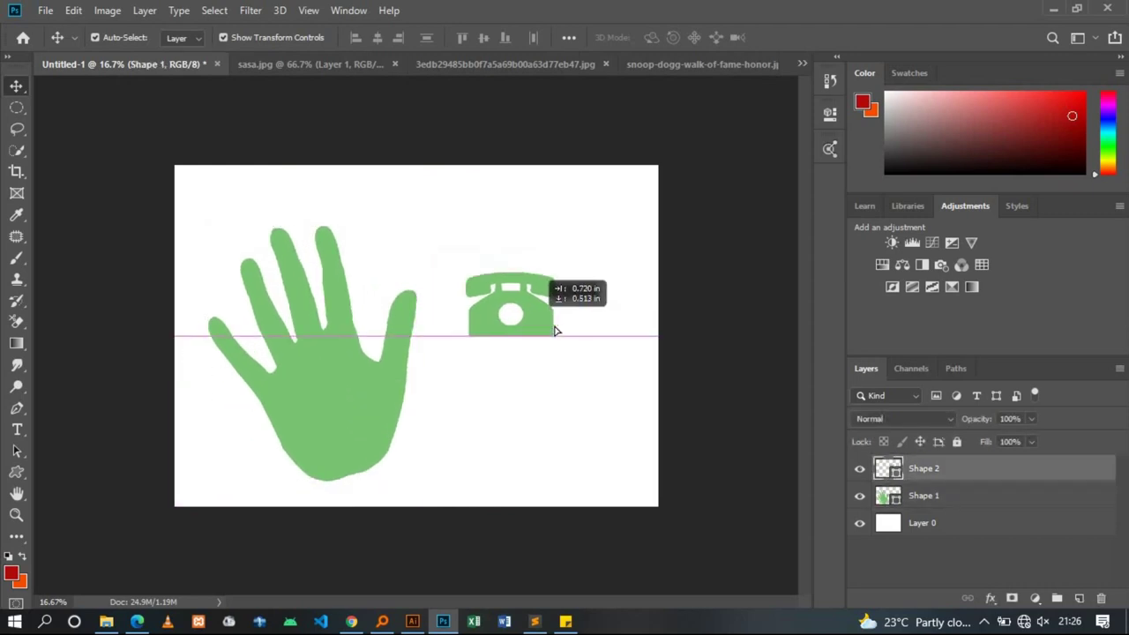
key("Delete")
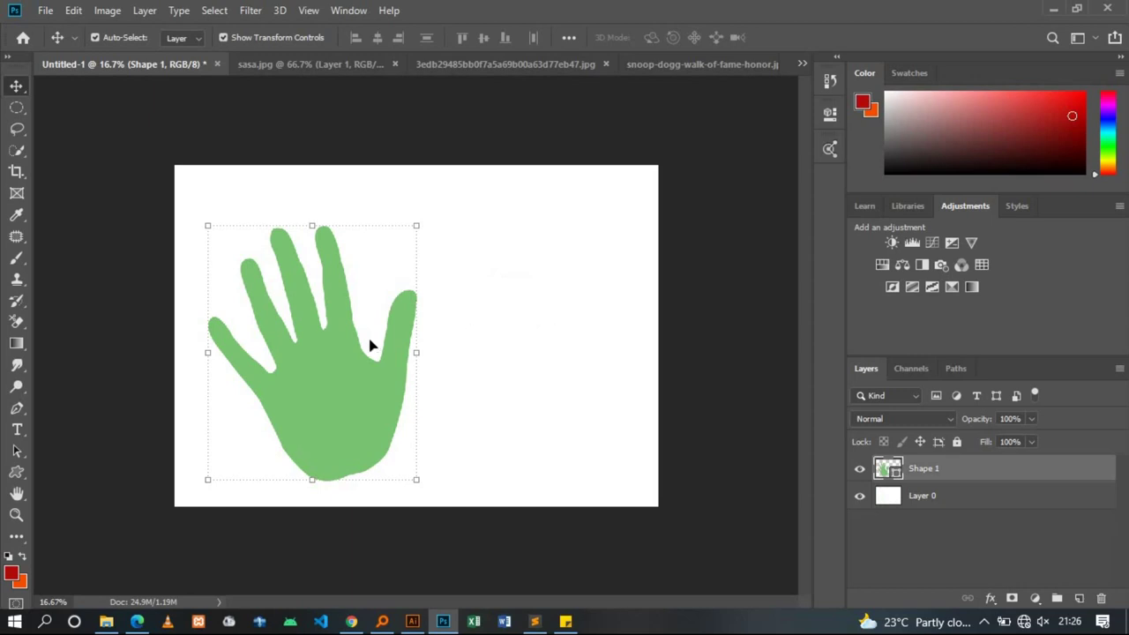
Reposition the hand and resize it to roughly 5 by 6 inches
left_click_drag(324, 406, 354, 378)
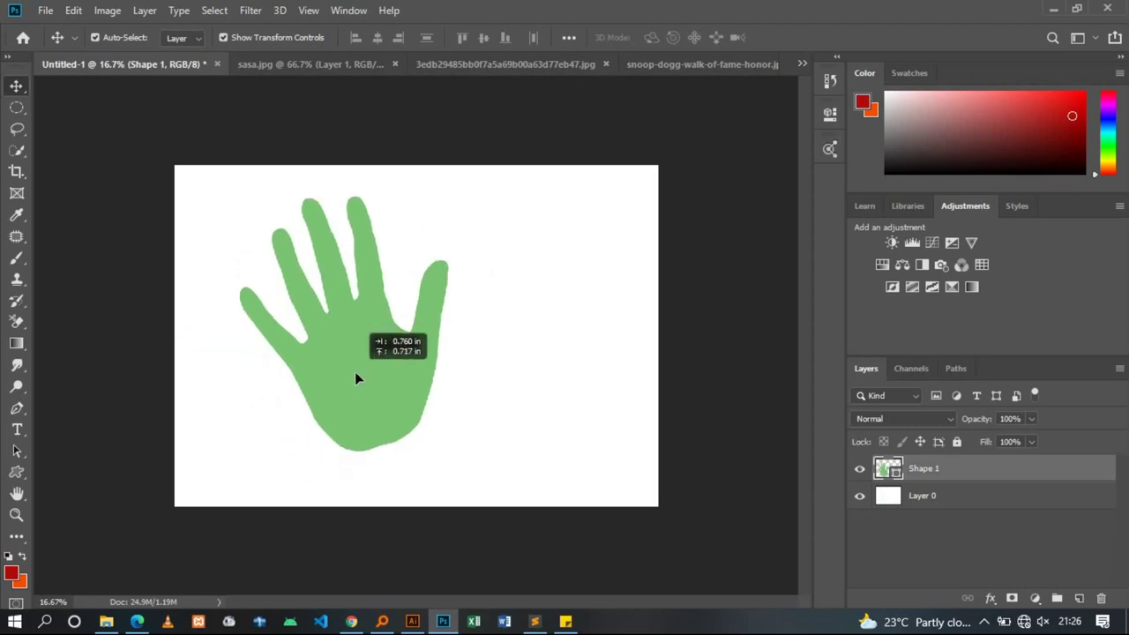
left_click_drag(446, 454, 298, 296)
key("Return")
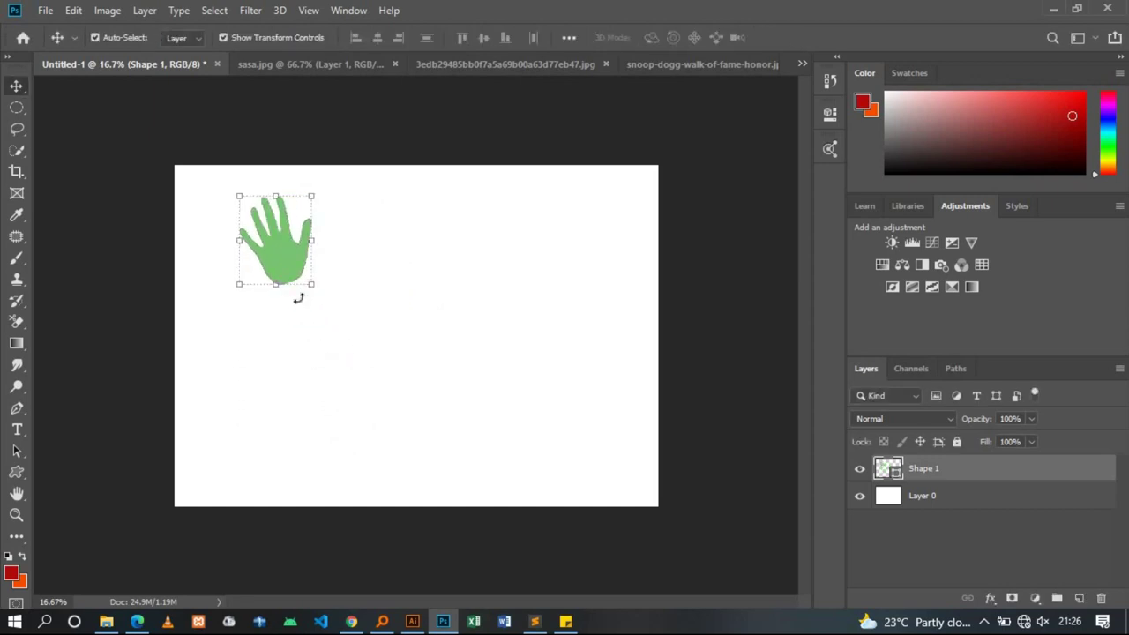
left_click_drag(311, 284, 437, 399)
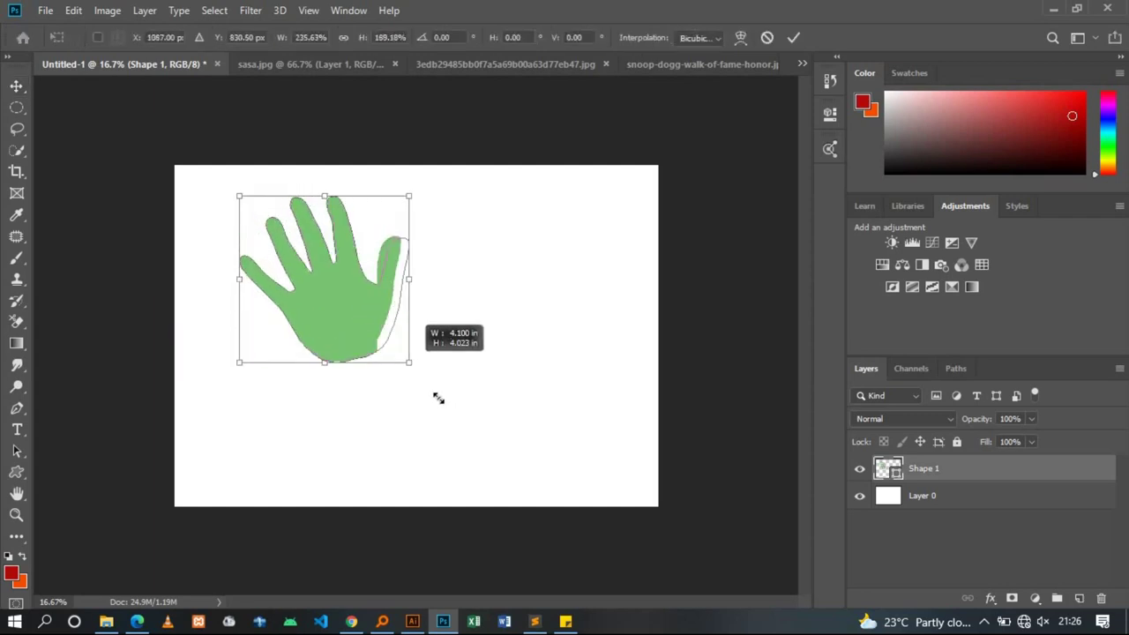
left_click_drag(437, 399, 464, 442)
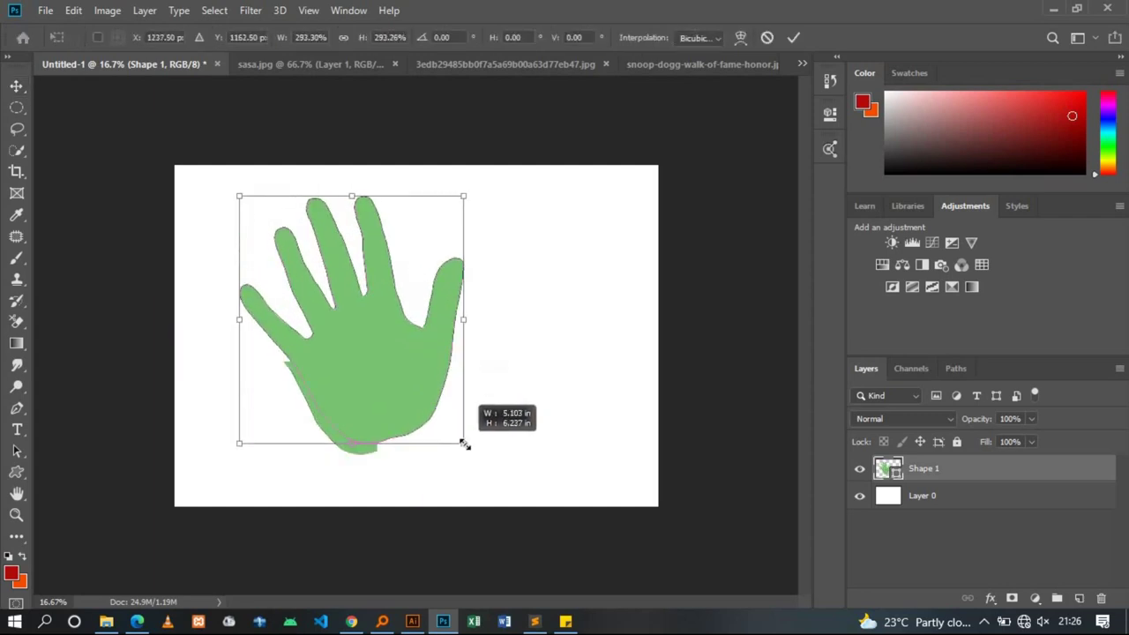
key("Return")
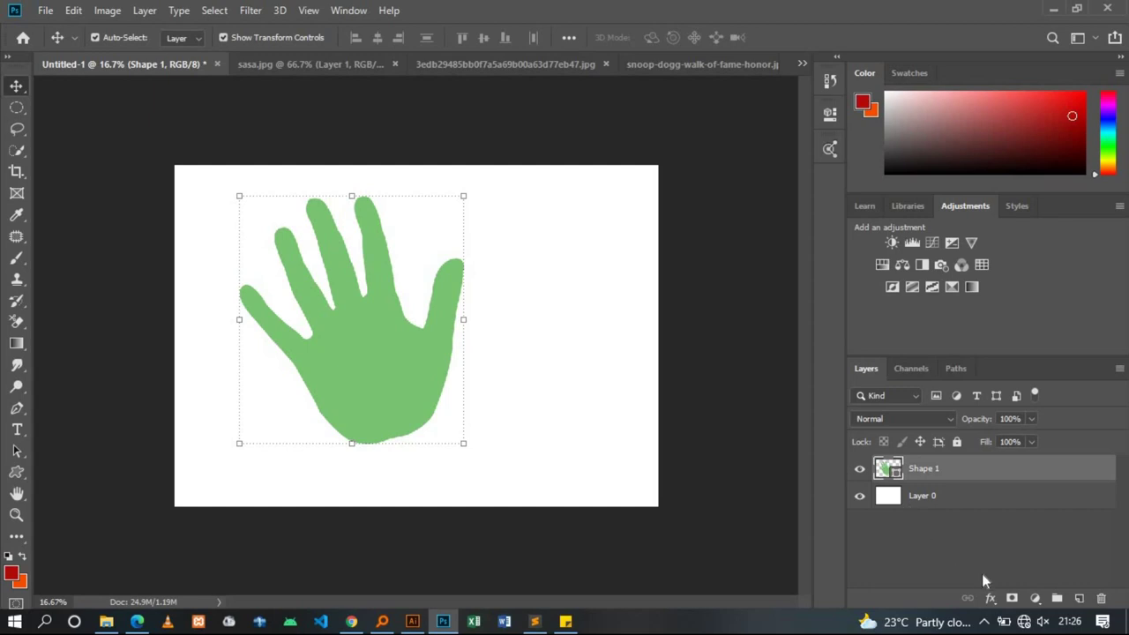
Open the hand layer's Layer Style settings and add a Stroke effect
left_click(990, 598)
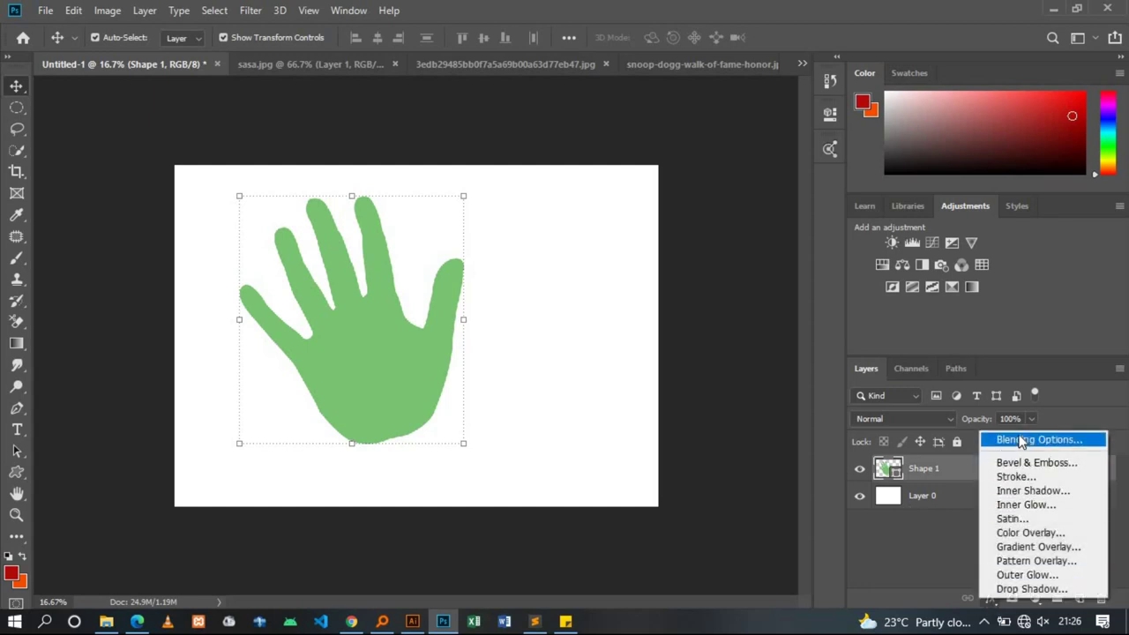
left_click(950, 541)
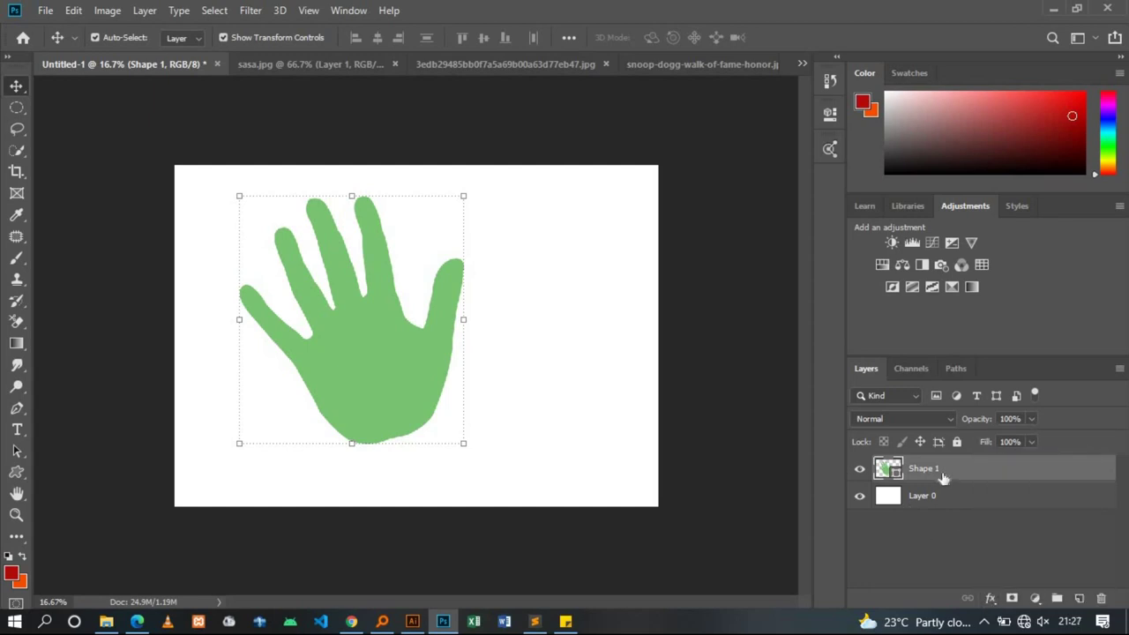
left_click(990, 599)
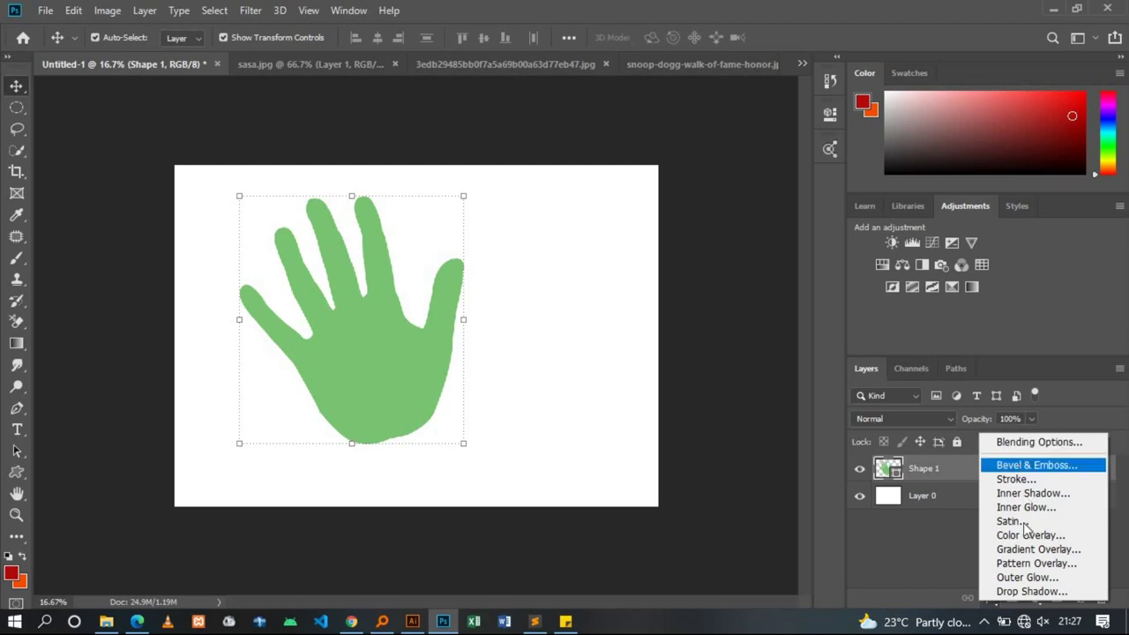
left_click(1041, 442)
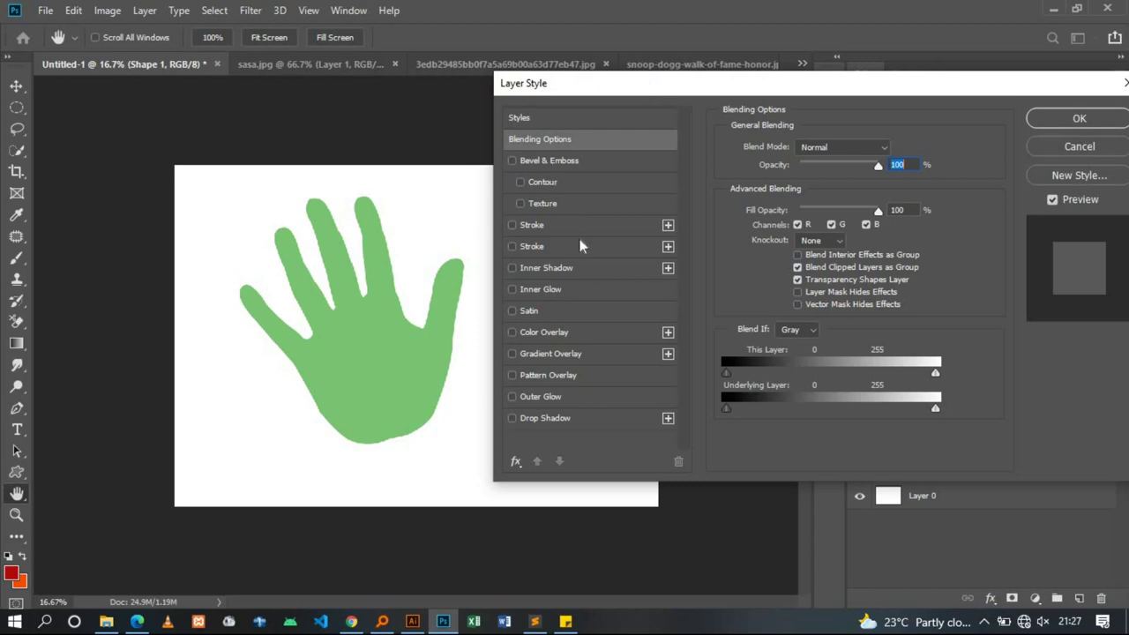
left_click(533, 224)
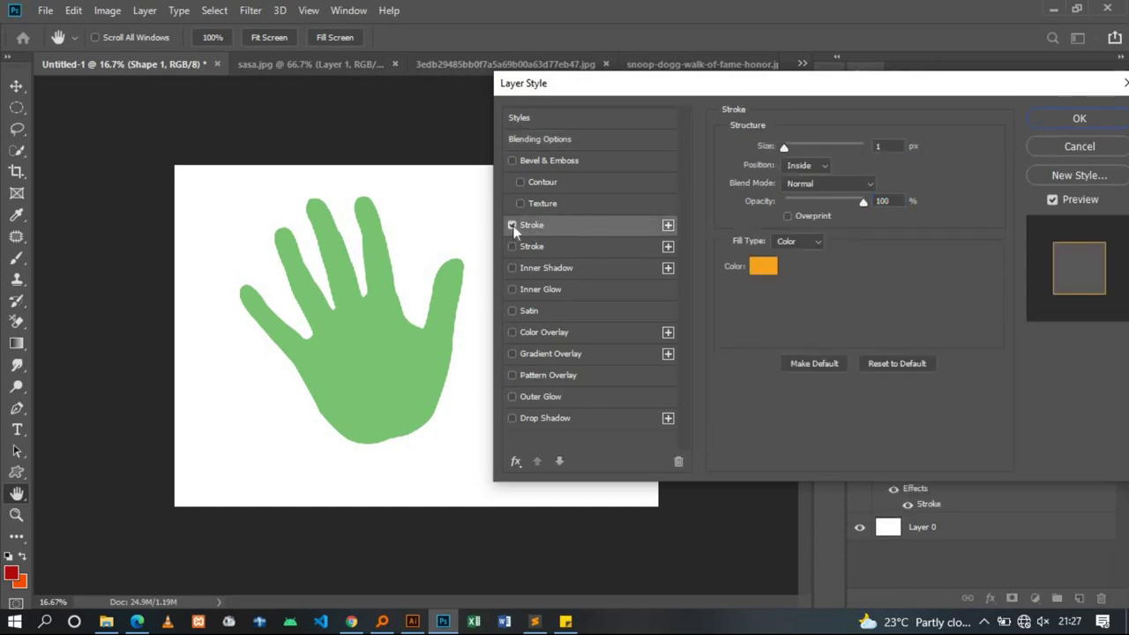
Make the hand's stroke 40 px bright red, then switch its fill type to Gradient
left_click_drag(786, 149, 800, 148)
left_click_drag(796, 146, 803, 148)
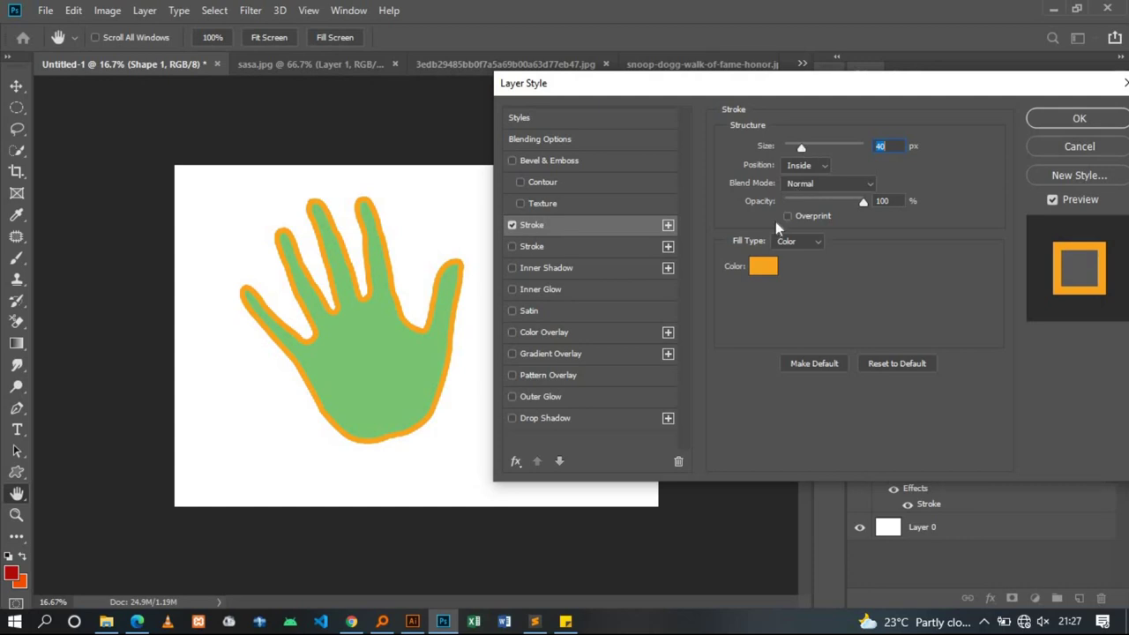
left_click(761, 267)
type("000000")
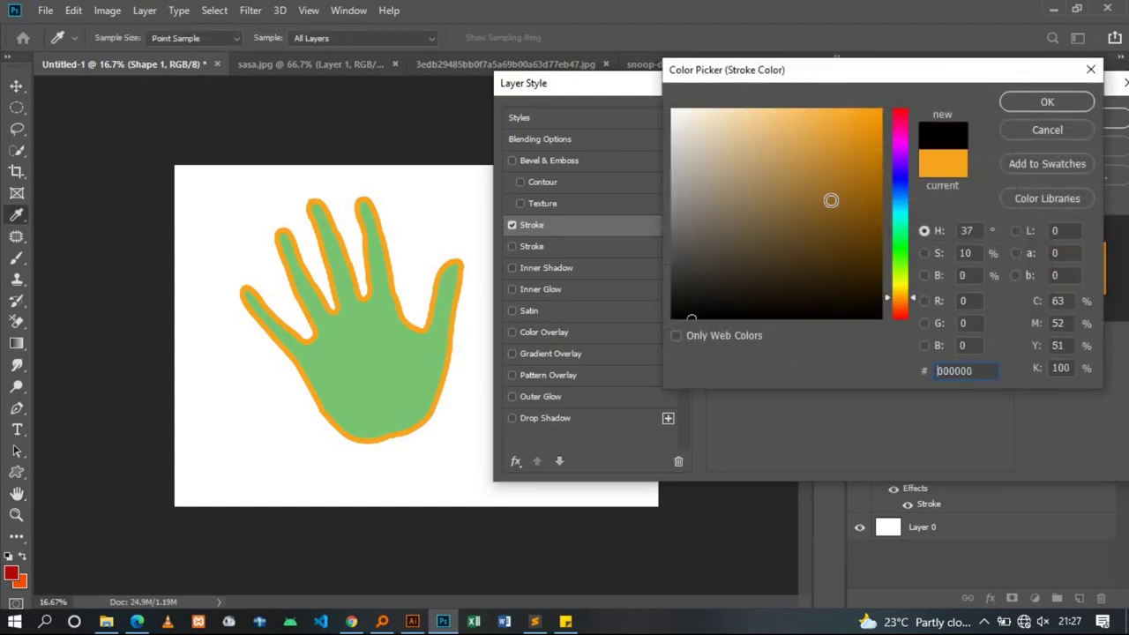
left_click_drag(829, 168, 852, 148)
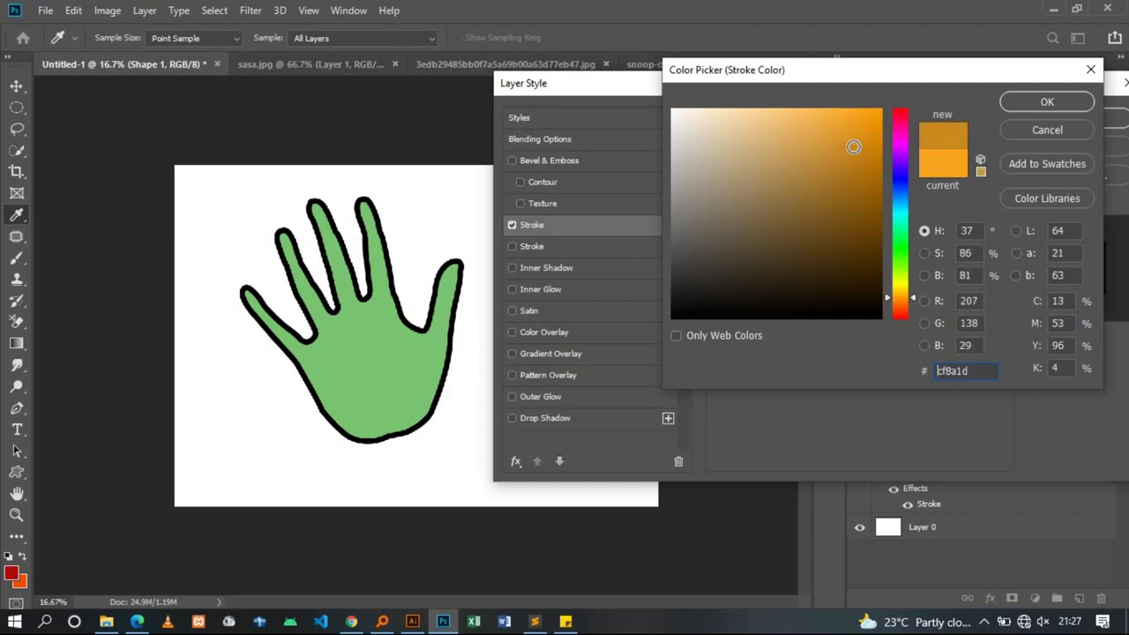
left_click(846, 241)
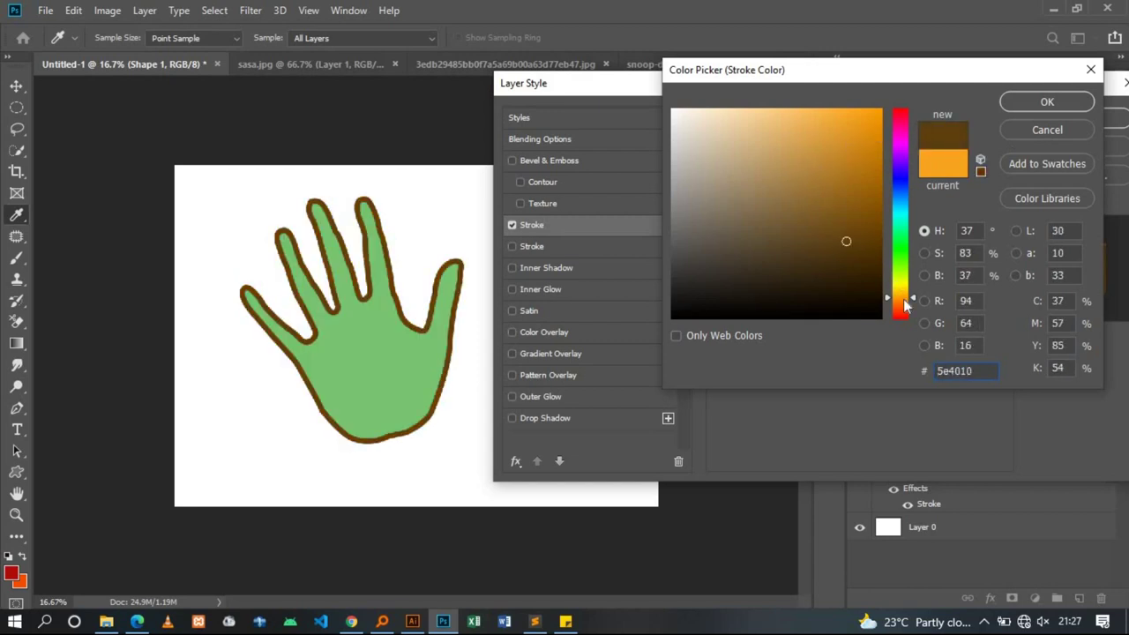
left_click_drag(901, 298, 900, 336)
left_click(832, 176)
left_click(853, 135)
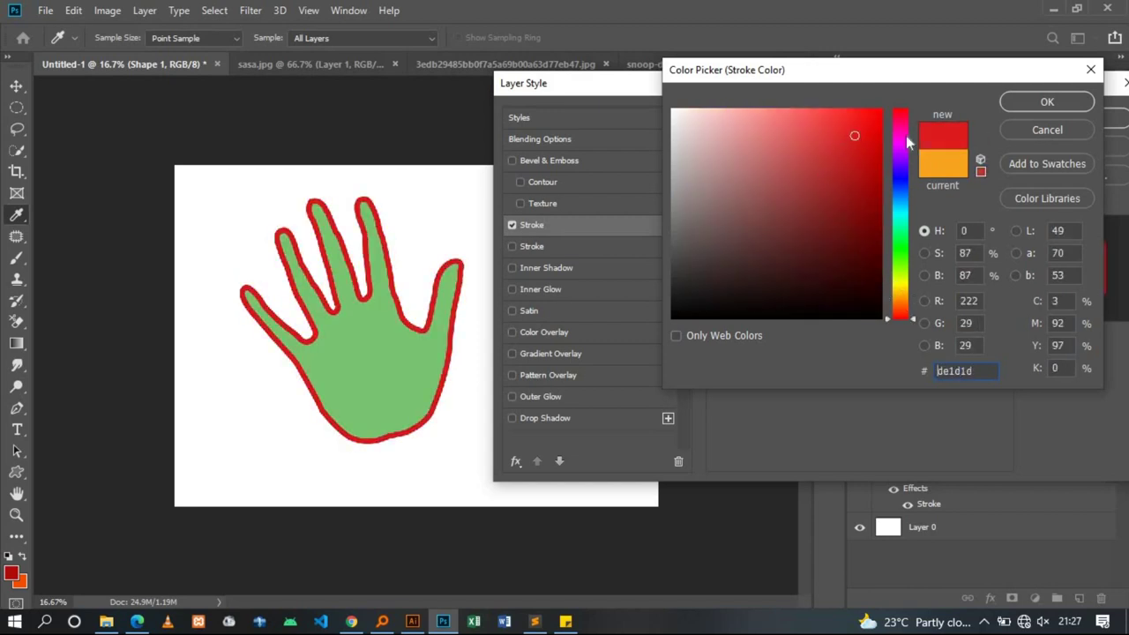
left_click(1047, 104)
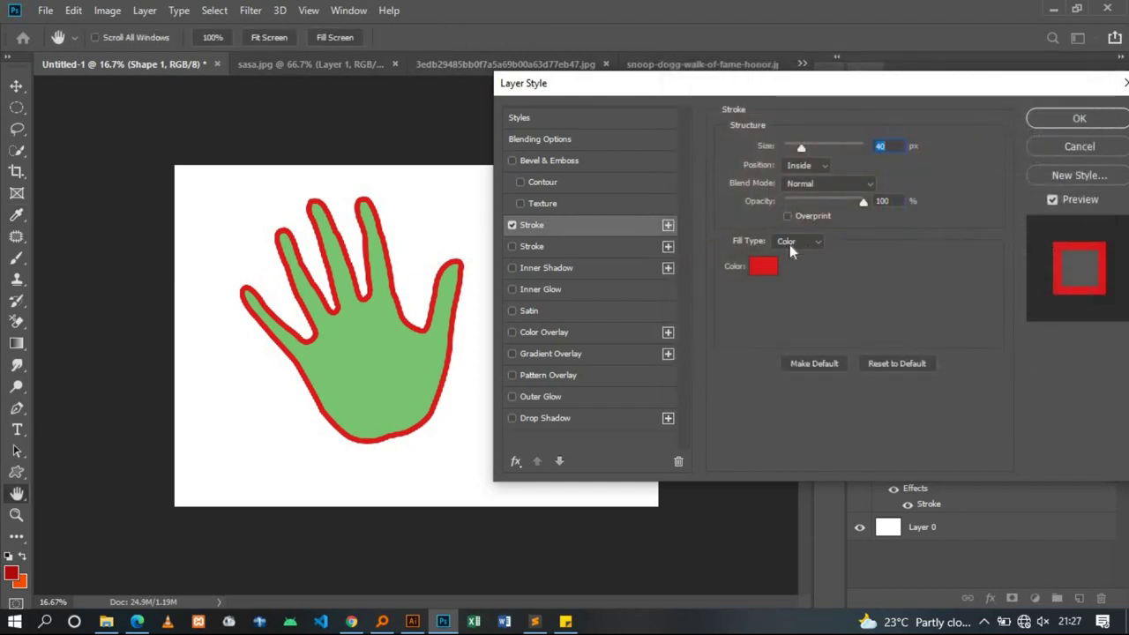
left_click(788, 241)
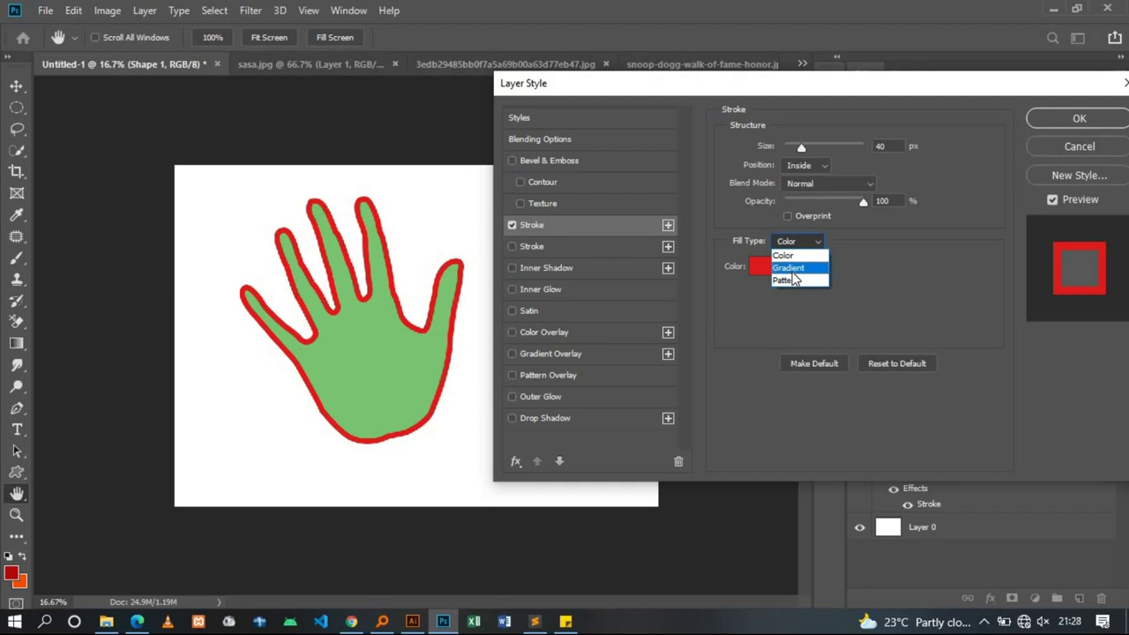
left_click(794, 279)
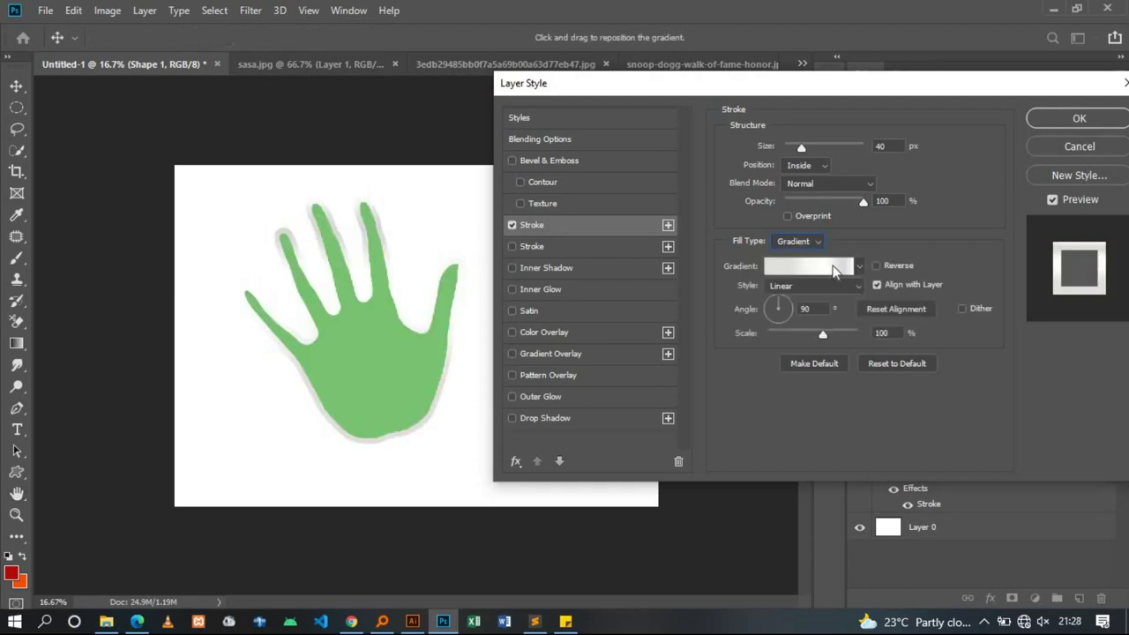
Give the stroke the Orange, Yellow, Orange gradient preset and an 11 px size
left_click(820, 266)
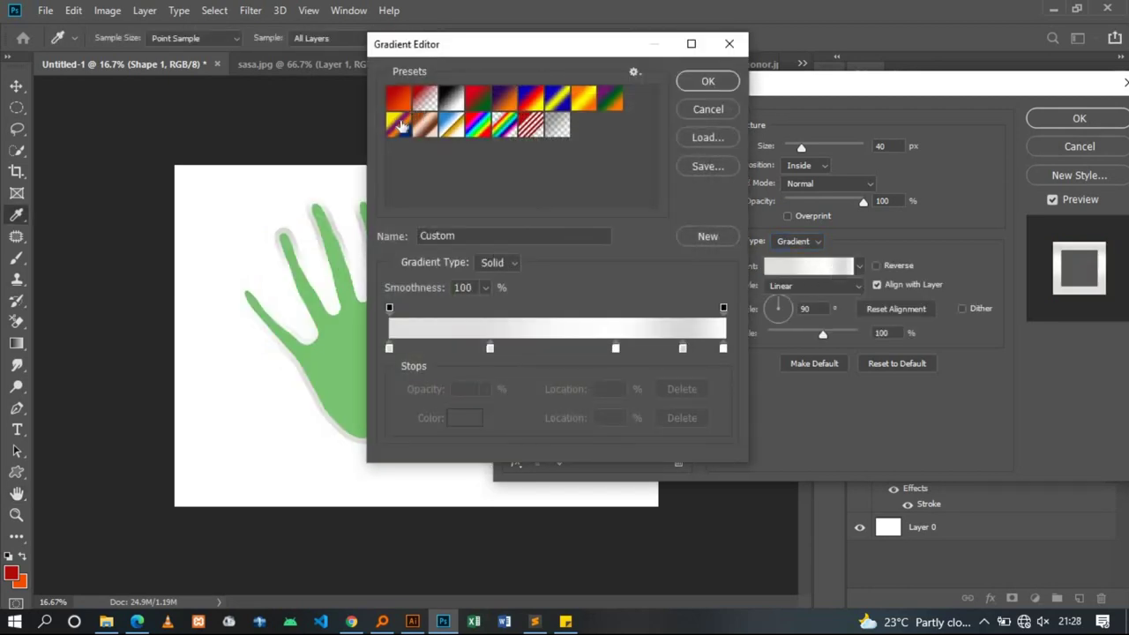
left_click(582, 99)
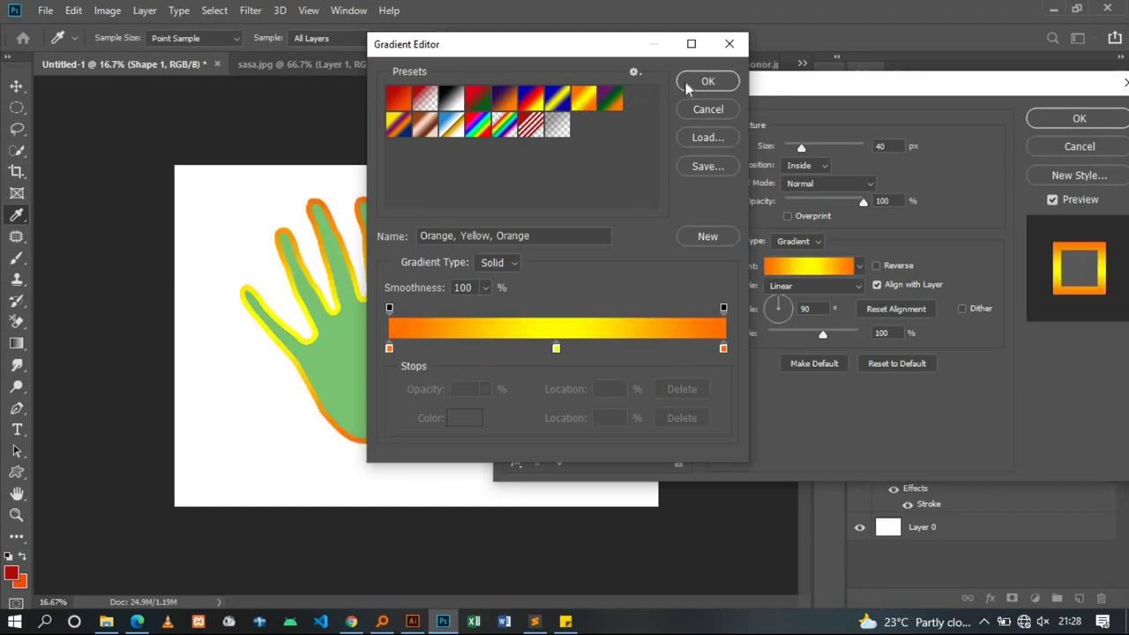
left_click(703, 88)
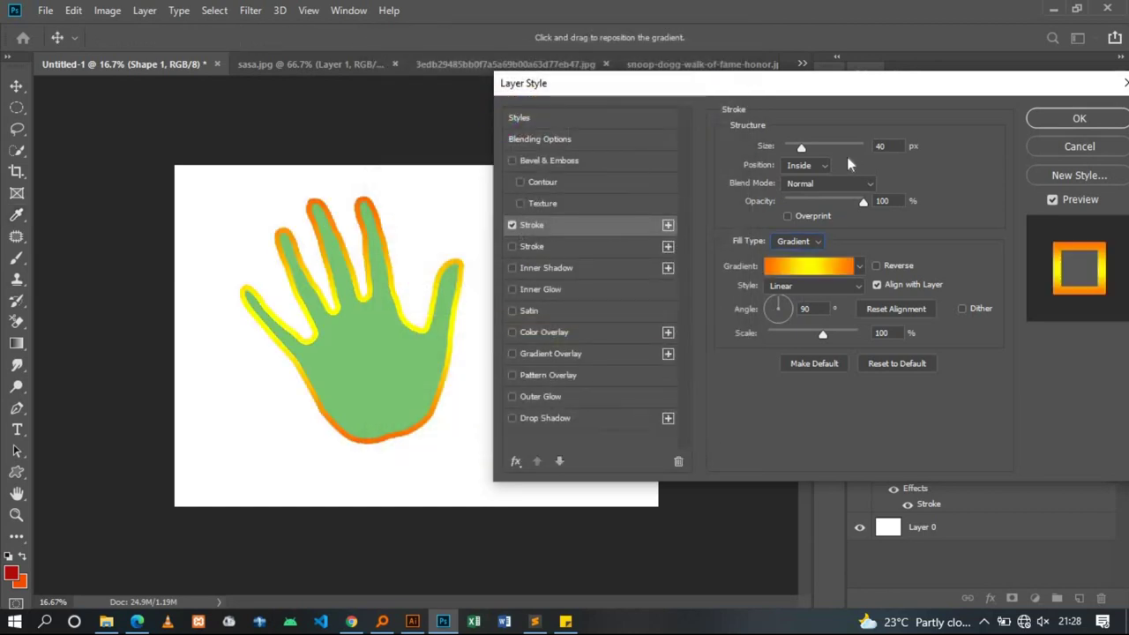
key("Down")
key("Down")
key("Down")
key("Down")
key("Down")
key("Down")
key("Down")
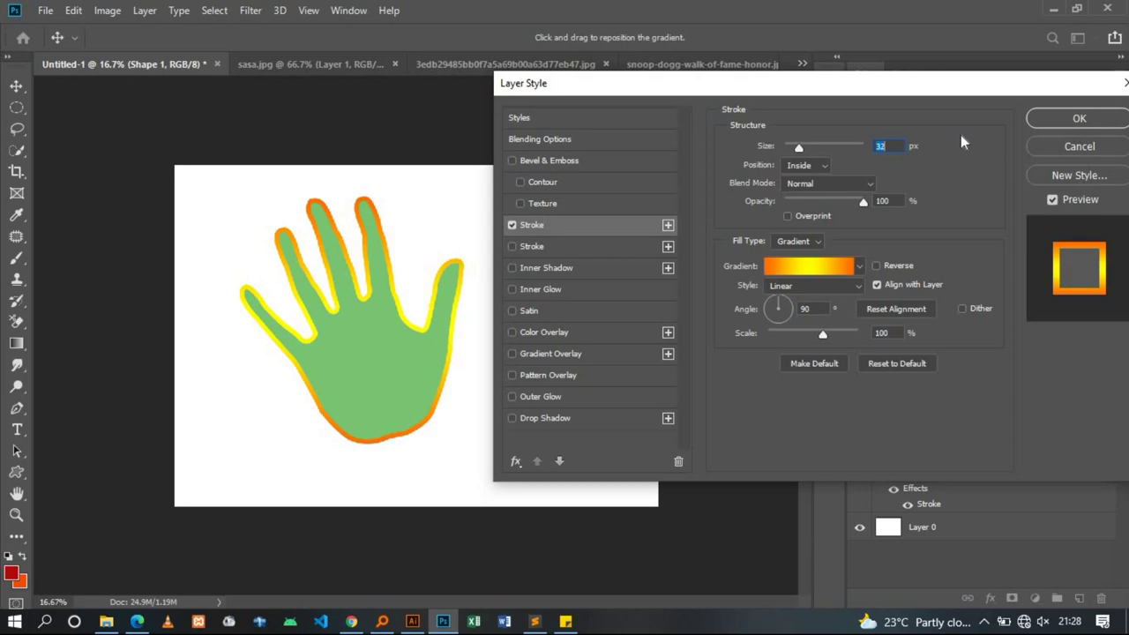
key("Down")
key("Down")
key("Down")
key("Down")
key("Down")
key("Down")
key("Down")
key("Down")
key("Down")
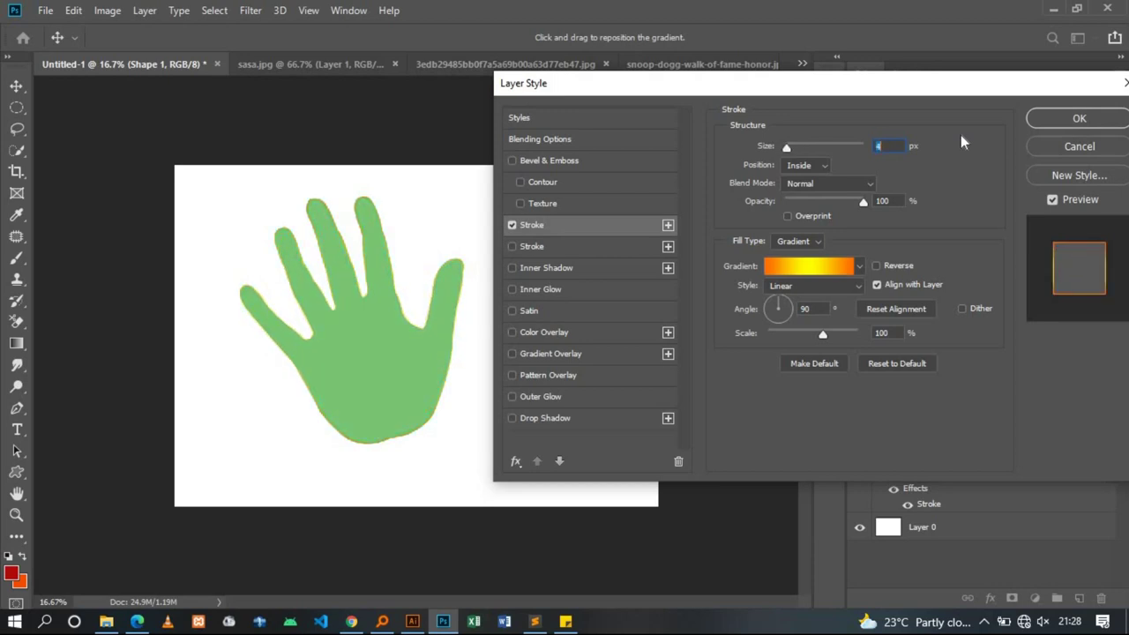
key("Up")
key("Up")
key("Up")
key("Up")
key("Up")
key("Up")
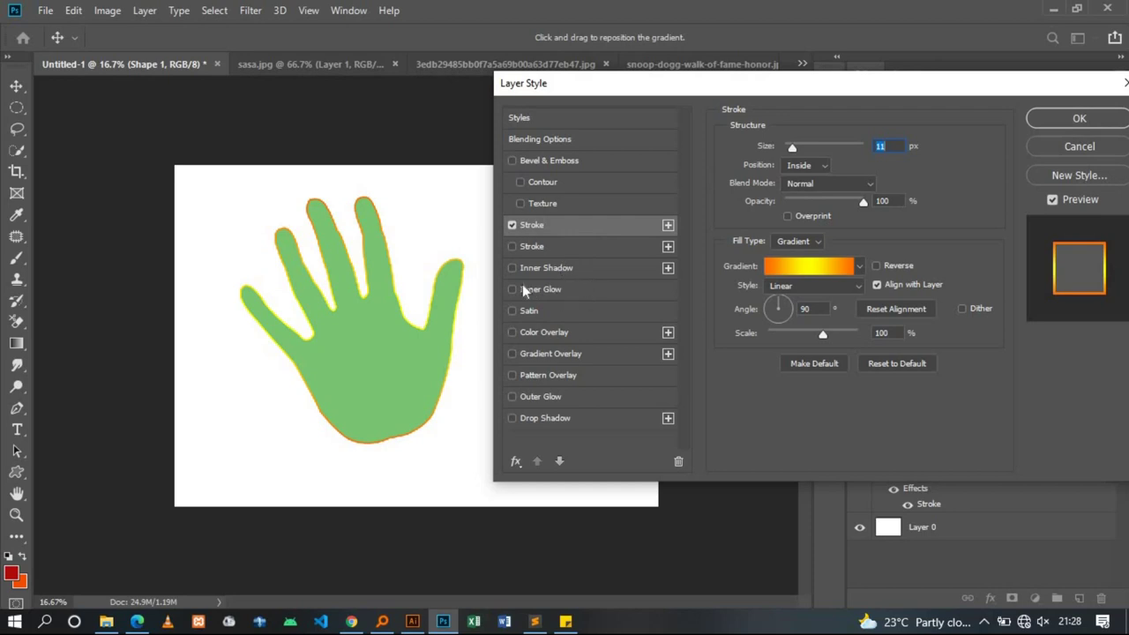
Add a Drop Shadow to the hand with 35% opacity and 16% spread
left_click(513, 418)
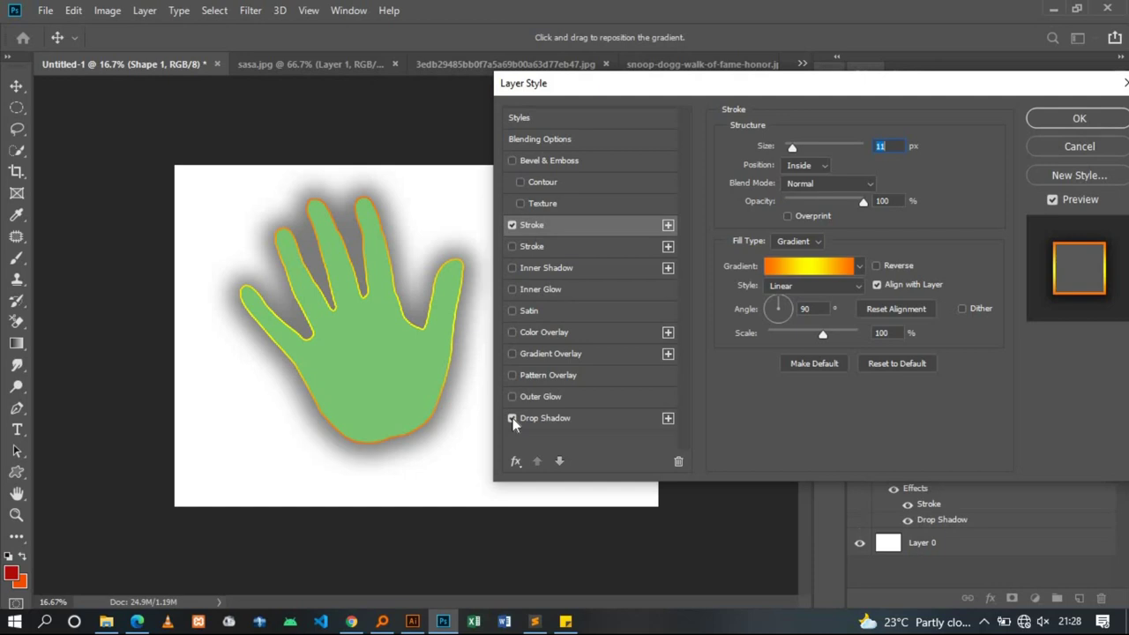
left_click(560, 418)
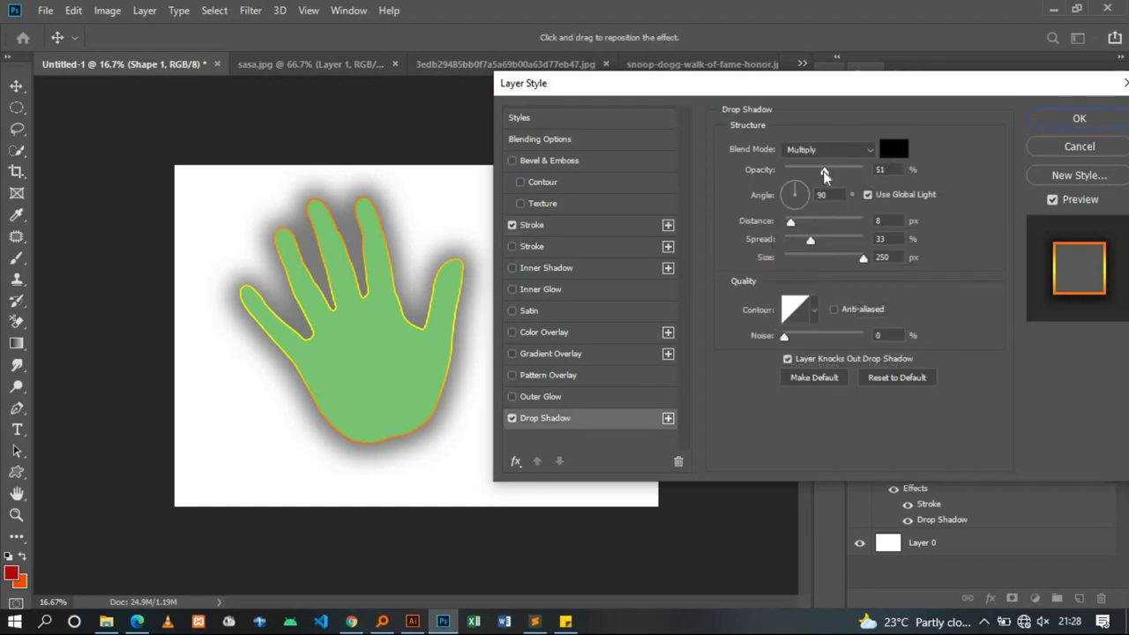
left_click_drag(825, 169, 811, 170)
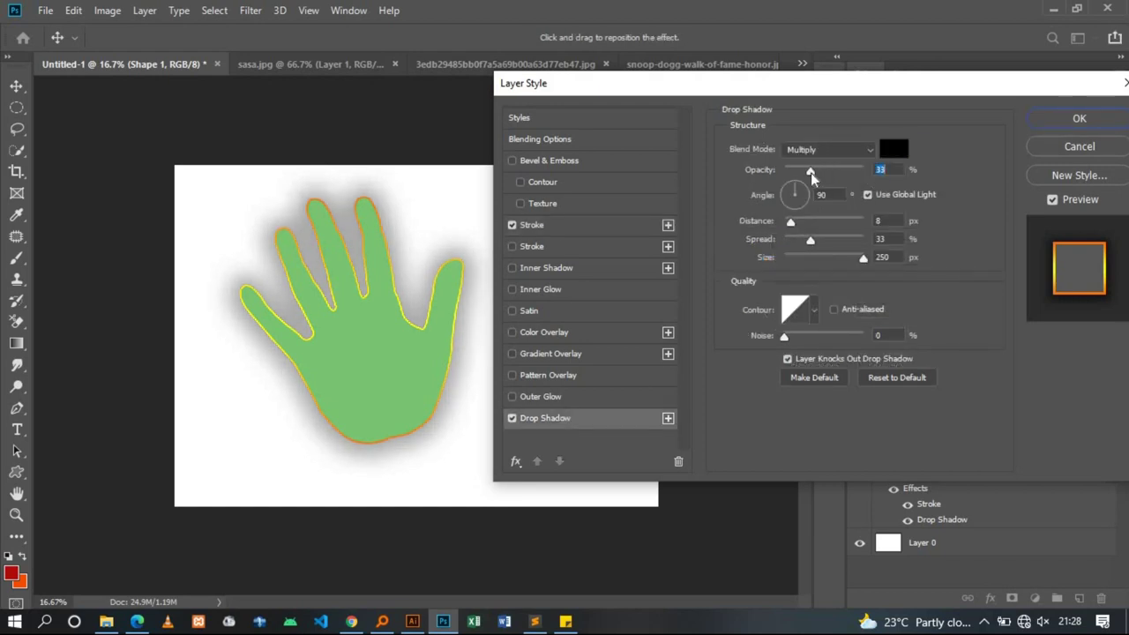
left_click_drag(813, 175, 815, 177)
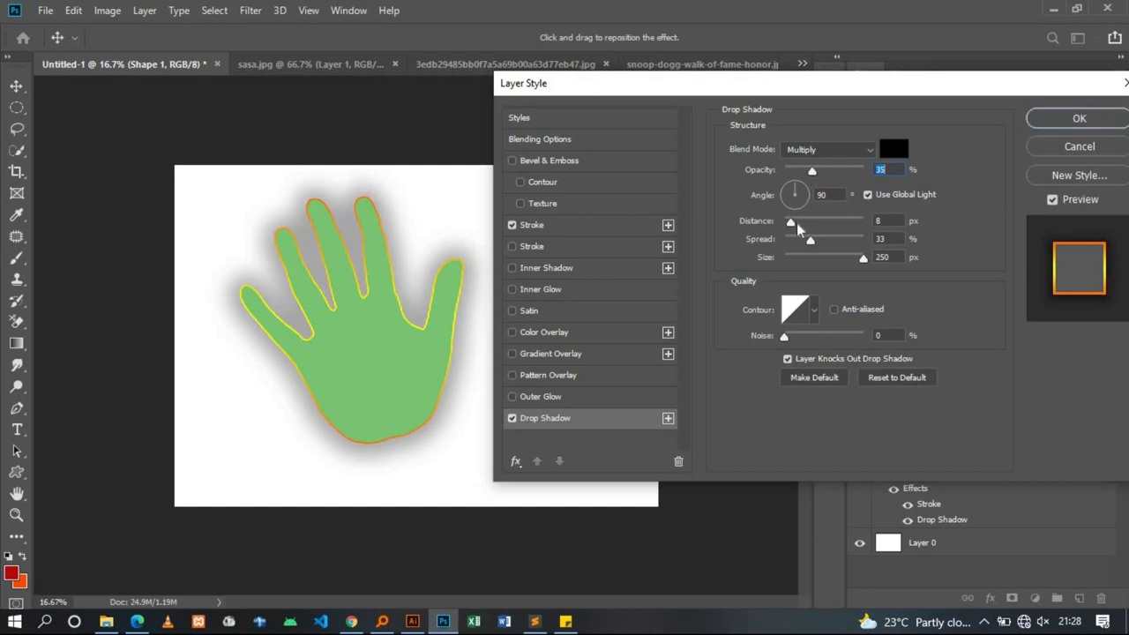
left_click_drag(812, 245, 798, 246)
mouse_move(792, 222)
left_mouse_down()
mouse_move(823, 222)
mouse_move(786, 223)
left_mouse_up()
Fine-tune the shadow's angle, distance, opacity, size and 19% spread, then confirm Layer Style
mouse_move(863, 258)
left_mouse_down()
mouse_move(814, 258)
mouse_move(818, 244)
mouse_move(784, 191)
left_mouse_up()
left_click(796, 209)
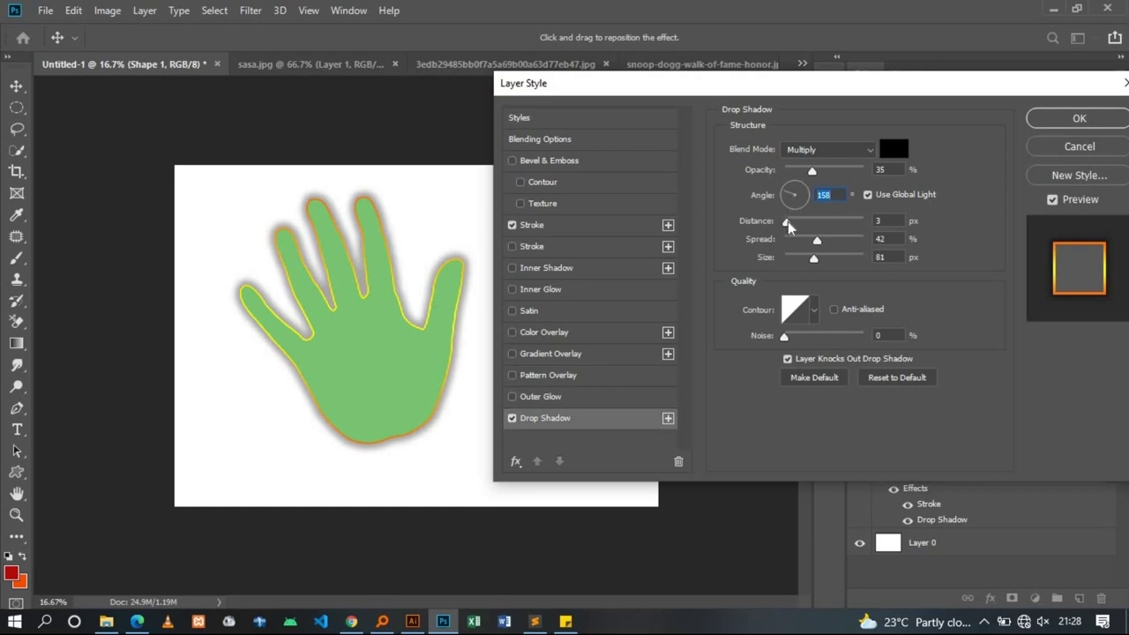
mouse_move(788, 223)
left_mouse_down()
mouse_move(858, 224)
mouse_move(837, 228)
left_mouse_up()
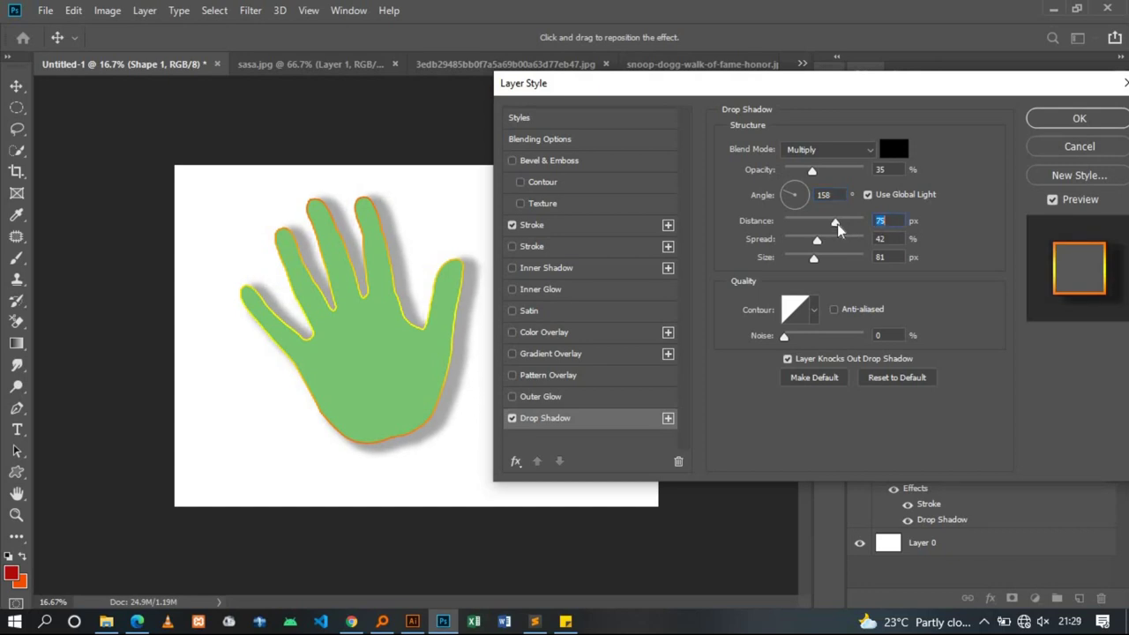
left_click_drag(812, 171, 798, 173)
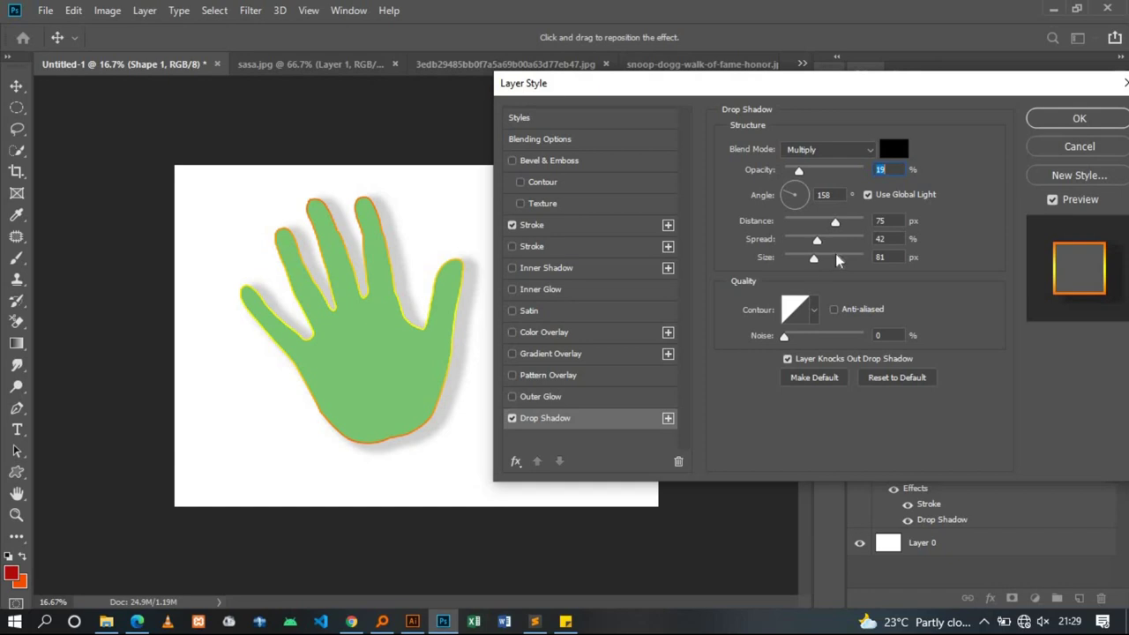
left_click_drag(813, 258, 799, 258)
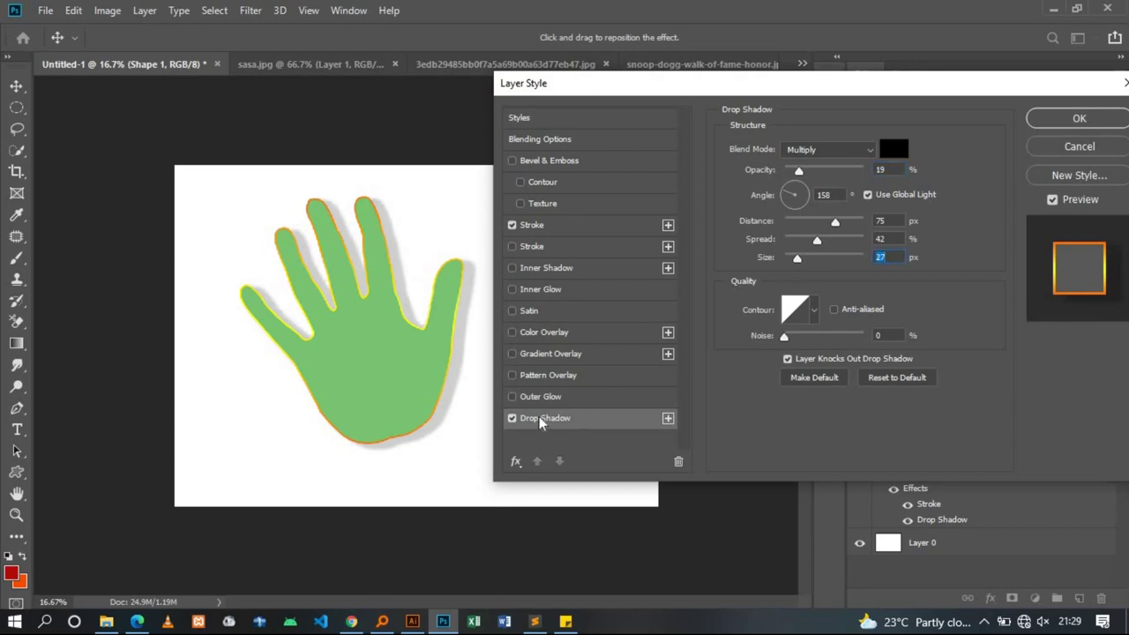
mouse_move(813, 242)
left_mouse_down()
mouse_move(797, 242)
mouse_move(824, 226)
mouse_move(815, 226)
left_mouse_up()
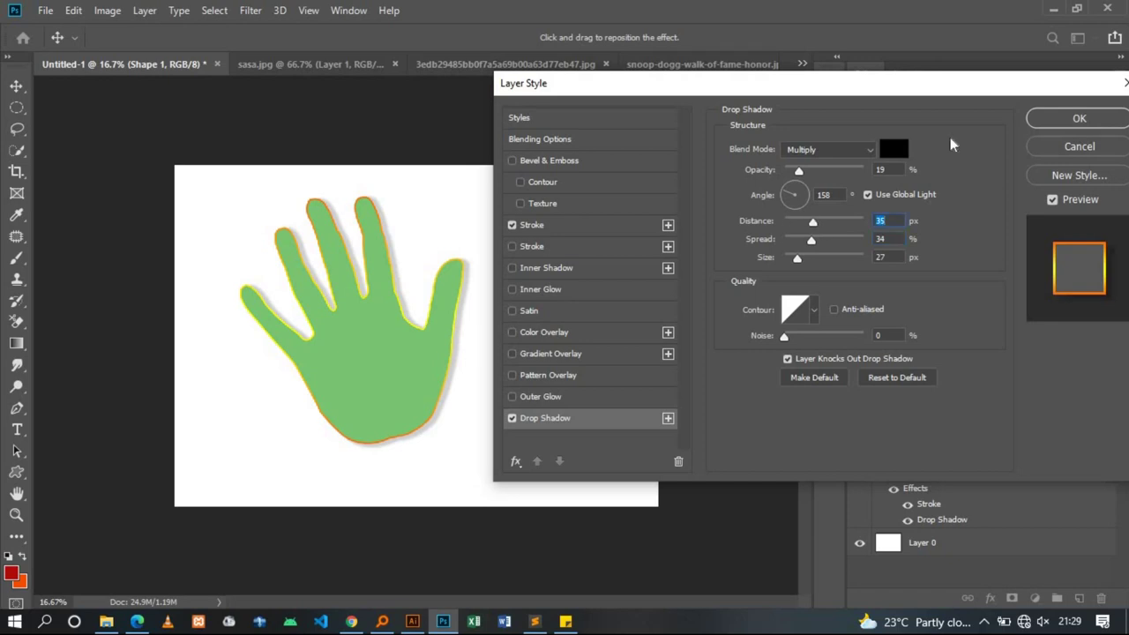
left_click(1061, 120)
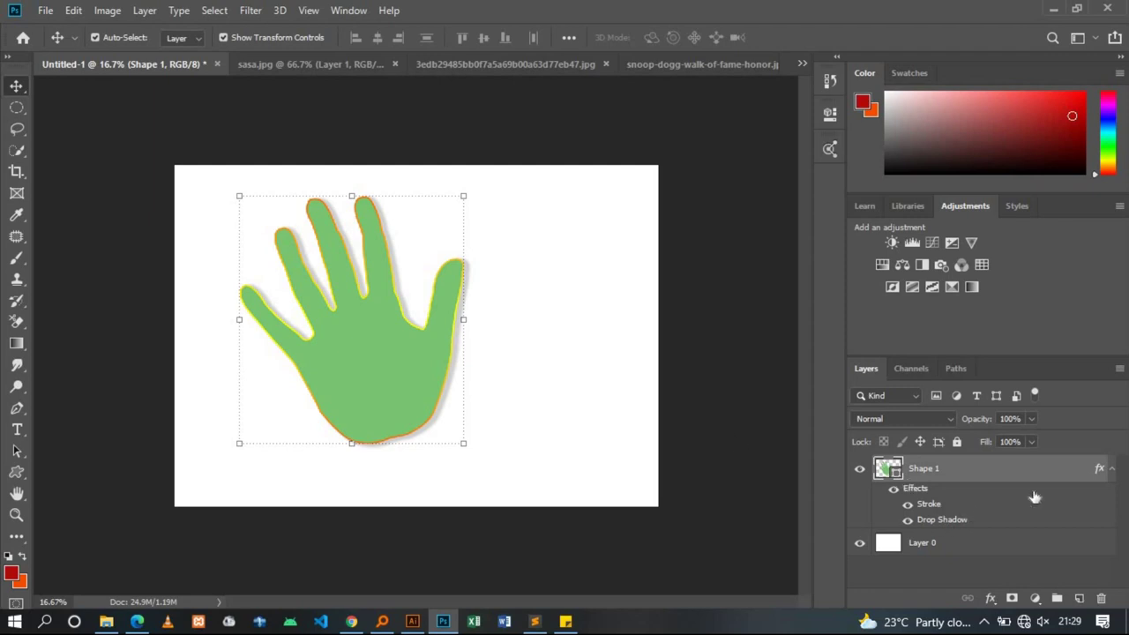
Move the styled hand toward the canvas's left edge and keep its effects list collapsed
left_click(1112, 471)
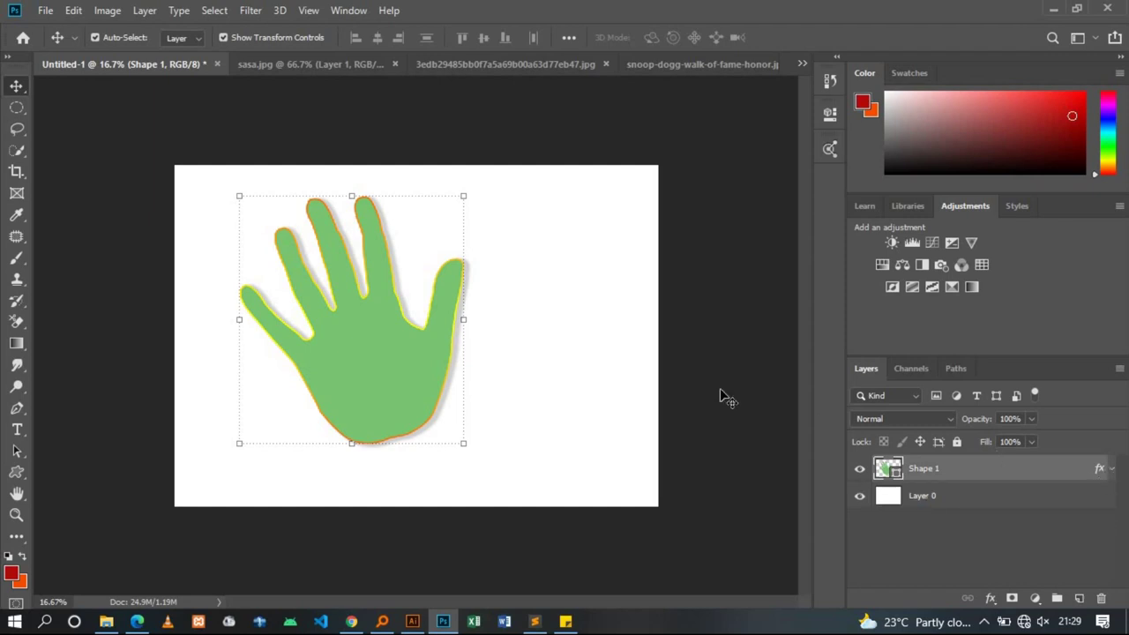
left_click(581, 391)
mouse_move(412, 348)
left_mouse_down()
mouse_move(349, 370)
mouse_move(355, 351)
left_mouse_up()
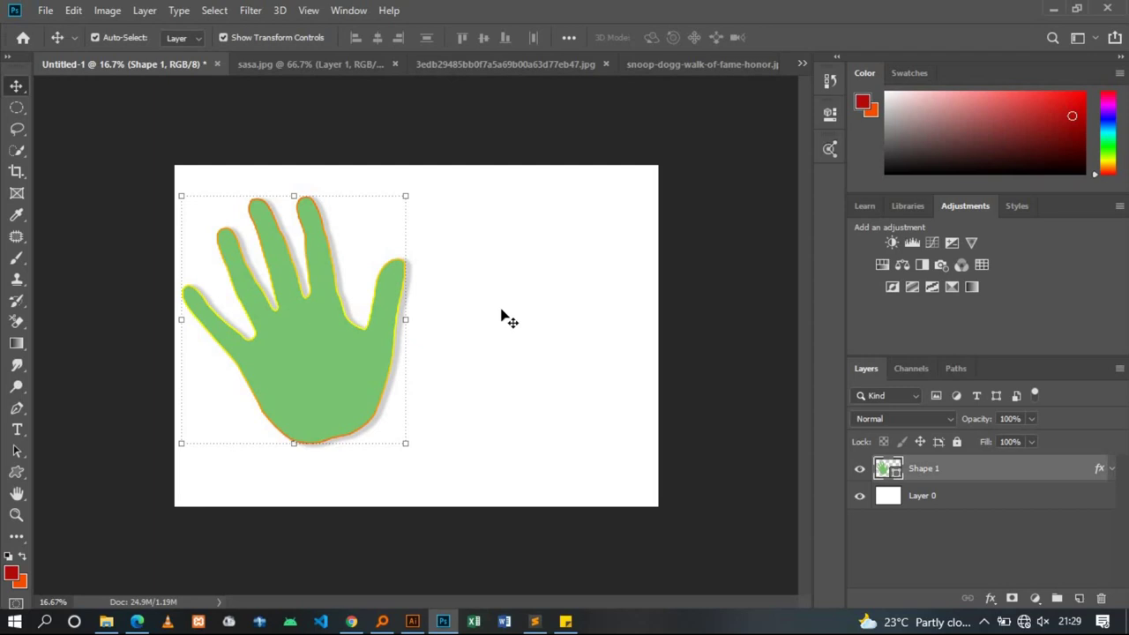
key("ctrl+plus")
key("ctrl+plus")
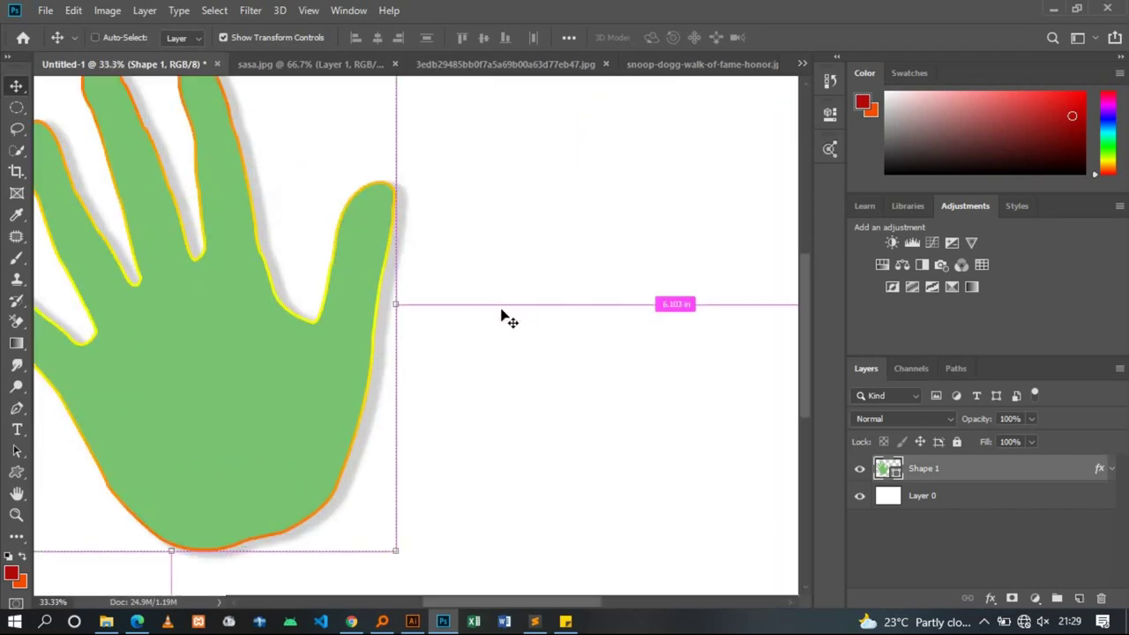
key("ctrl+minus")
key("ctrl+minus")
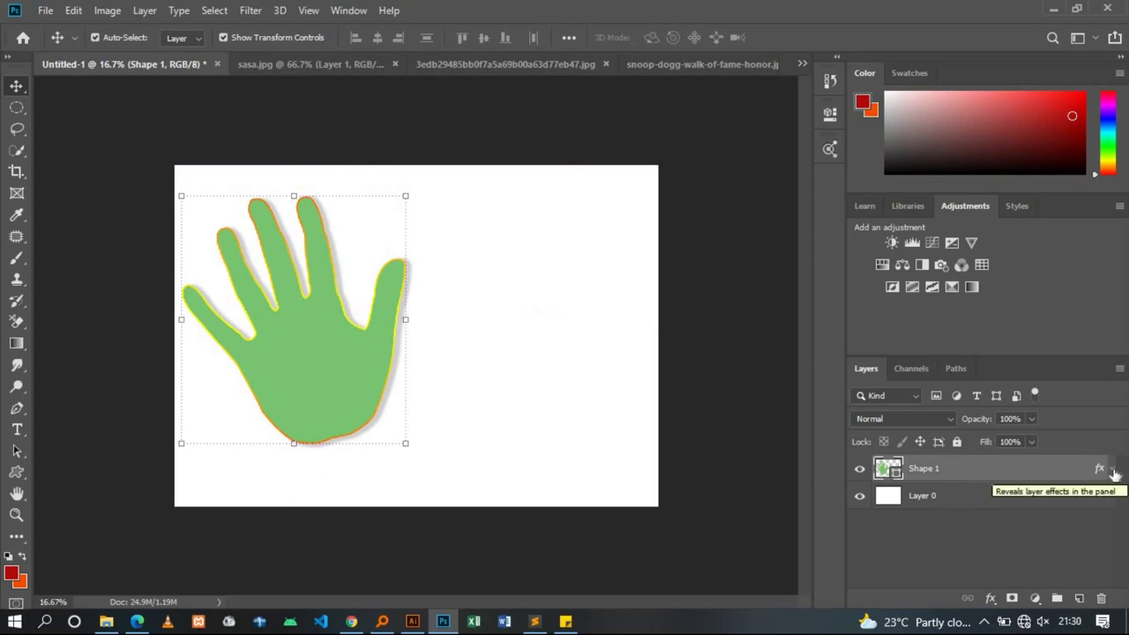
left_click(1112, 472)
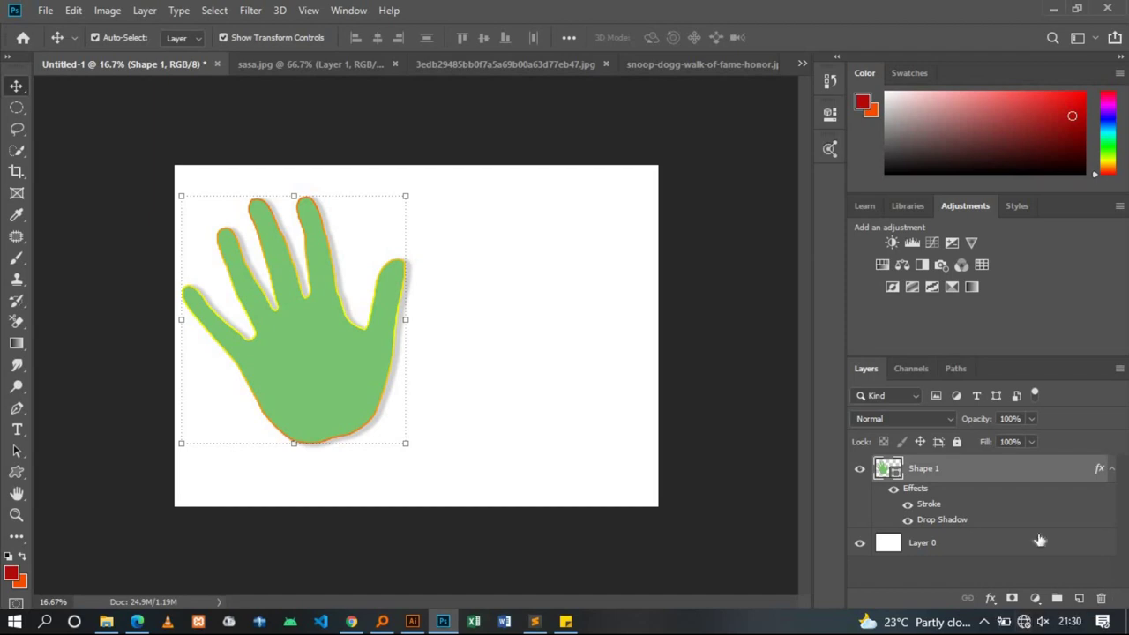
left_click(1113, 472)
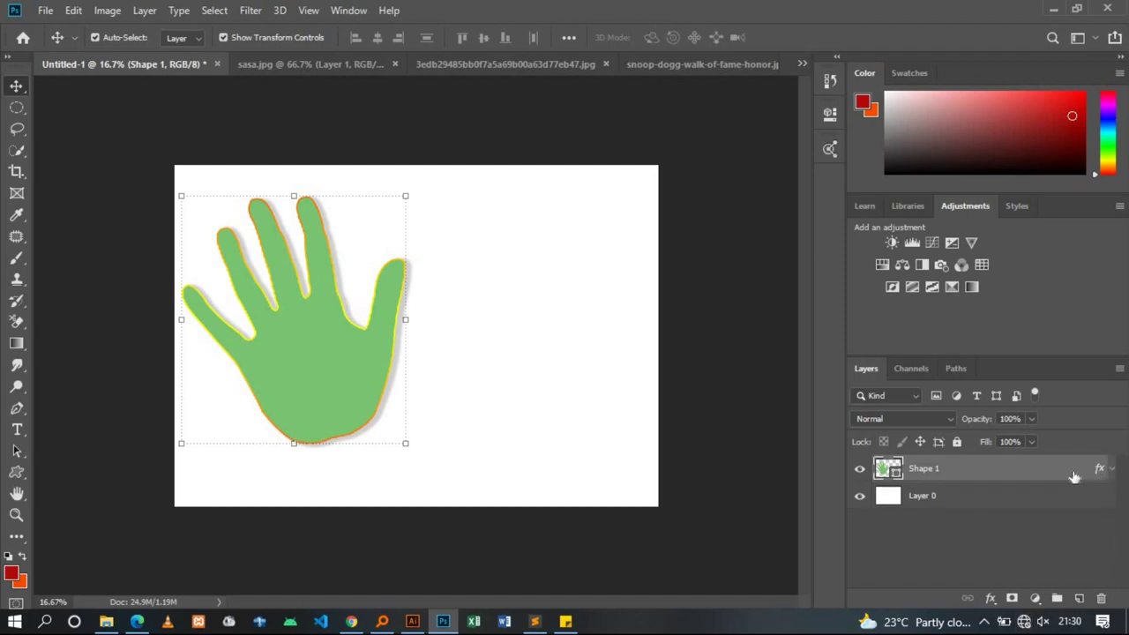